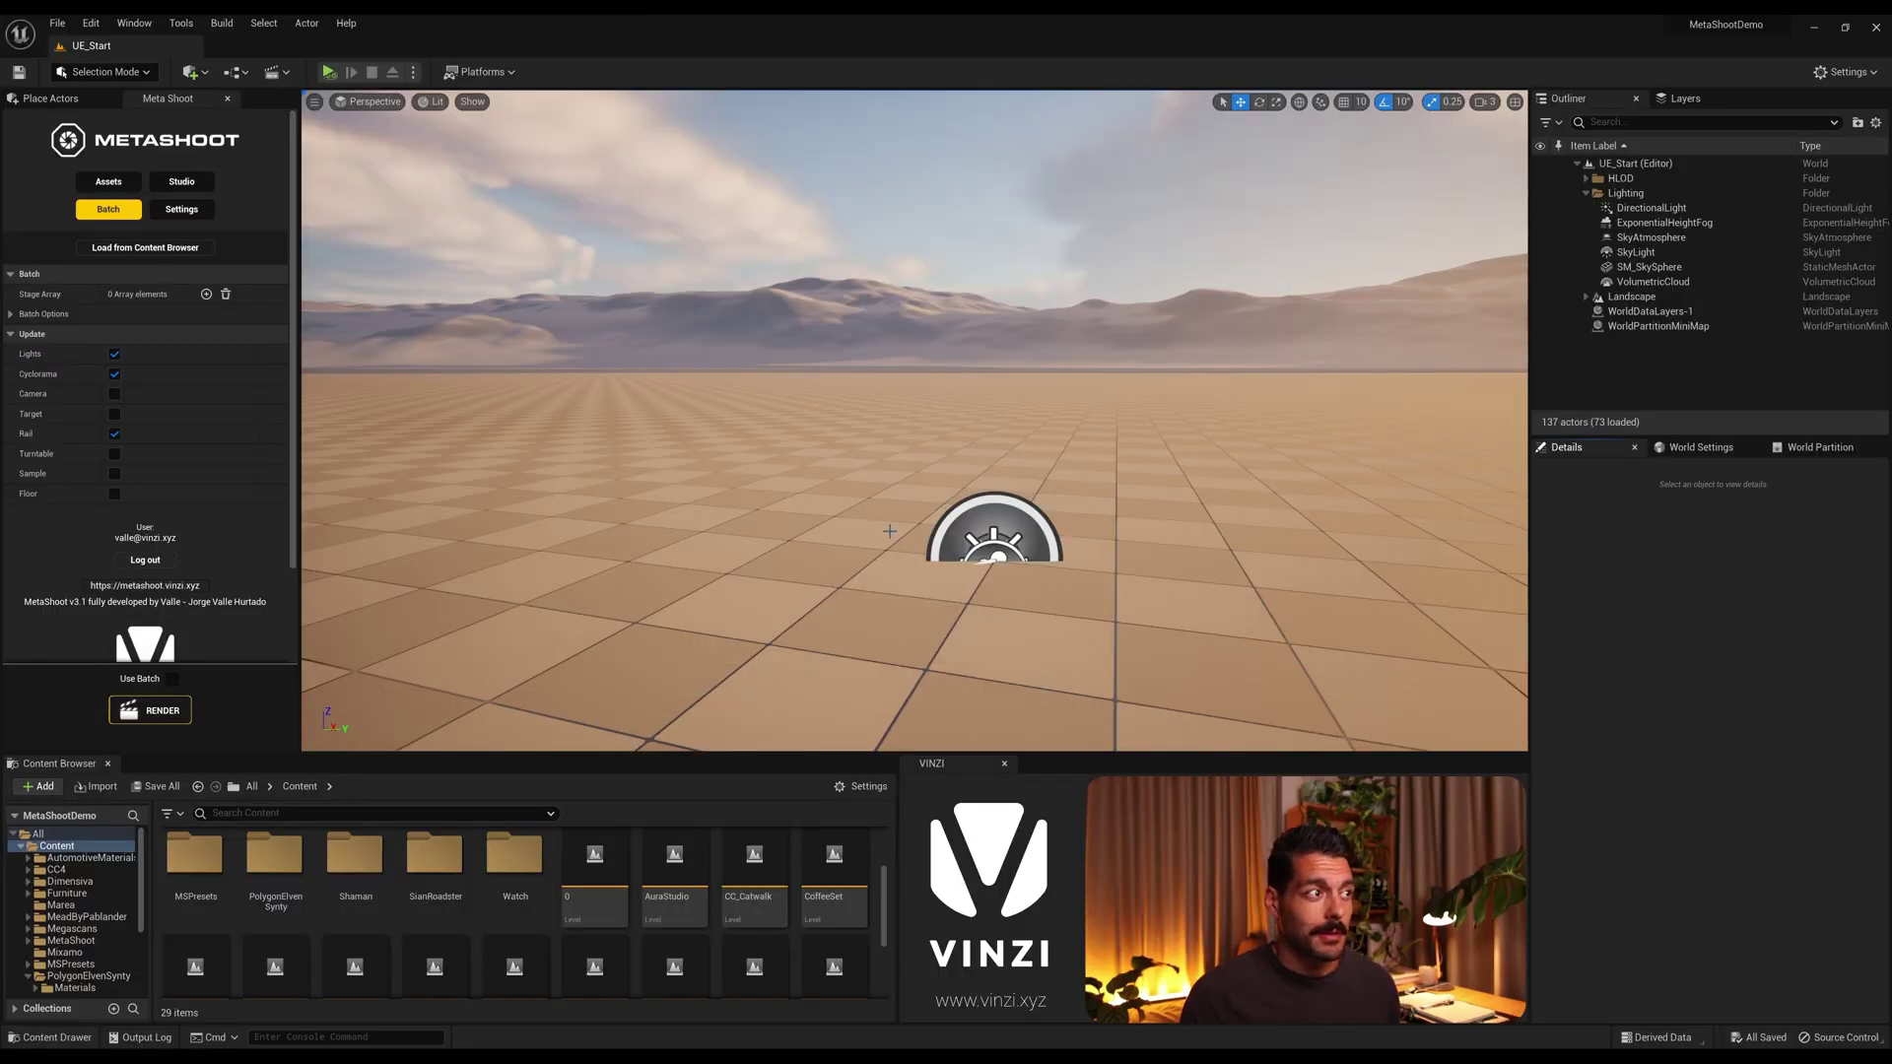
Step: Create a new level named Batch in the Content folder, save it and open it
right_drag(895, 511, 928, 487)
scroll(631, 868, up, 2)
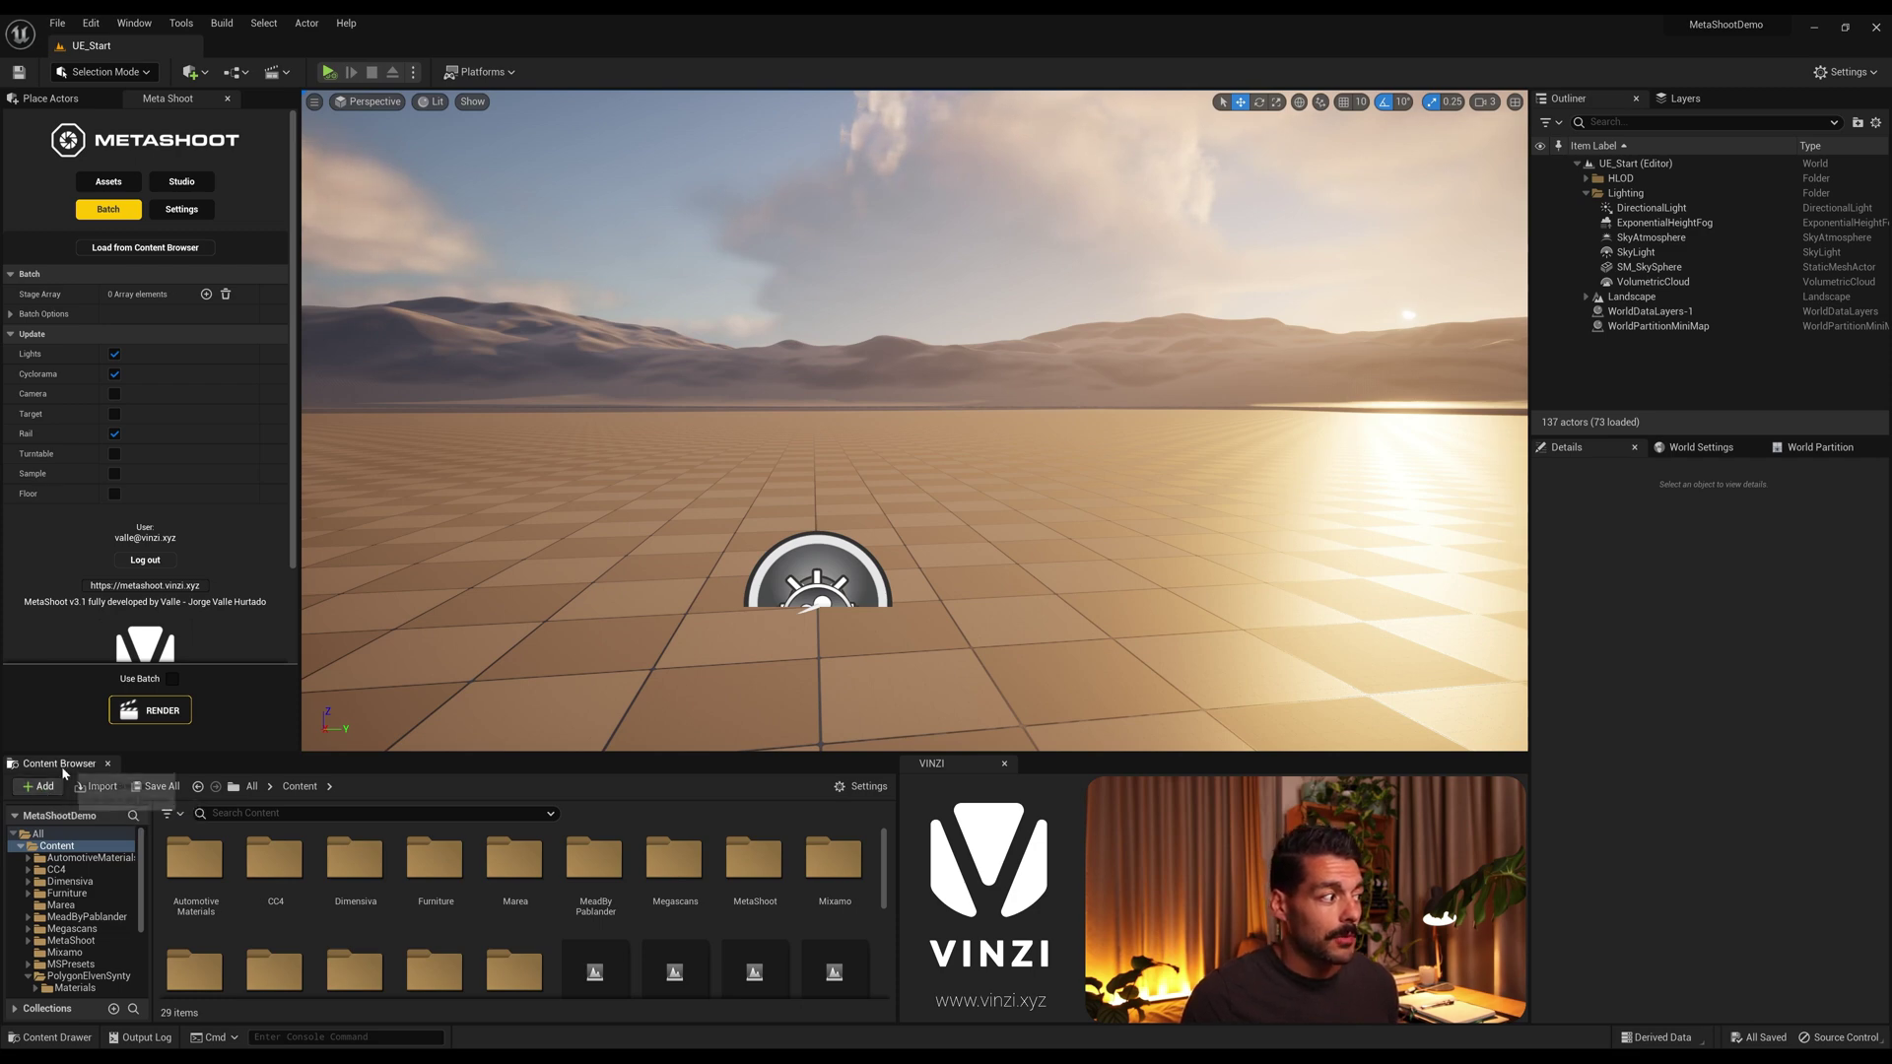
click(41, 786)
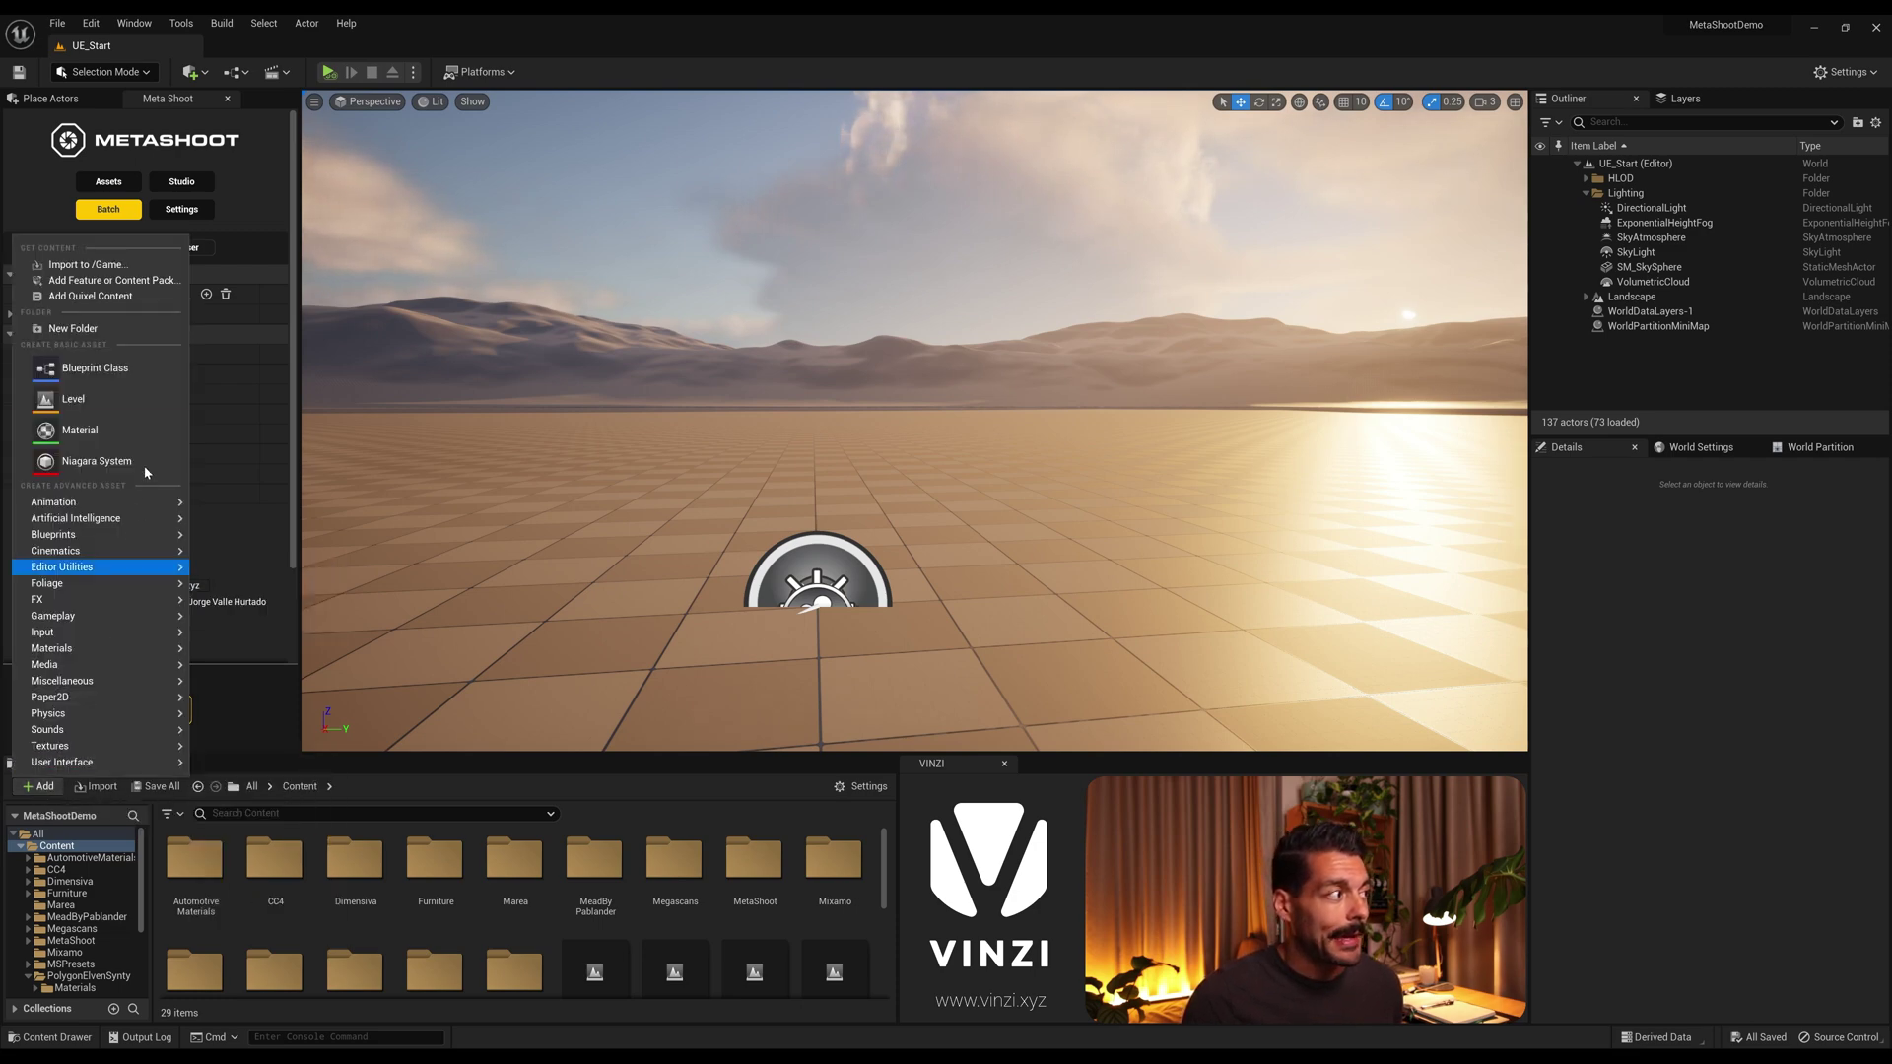
click(73, 399)
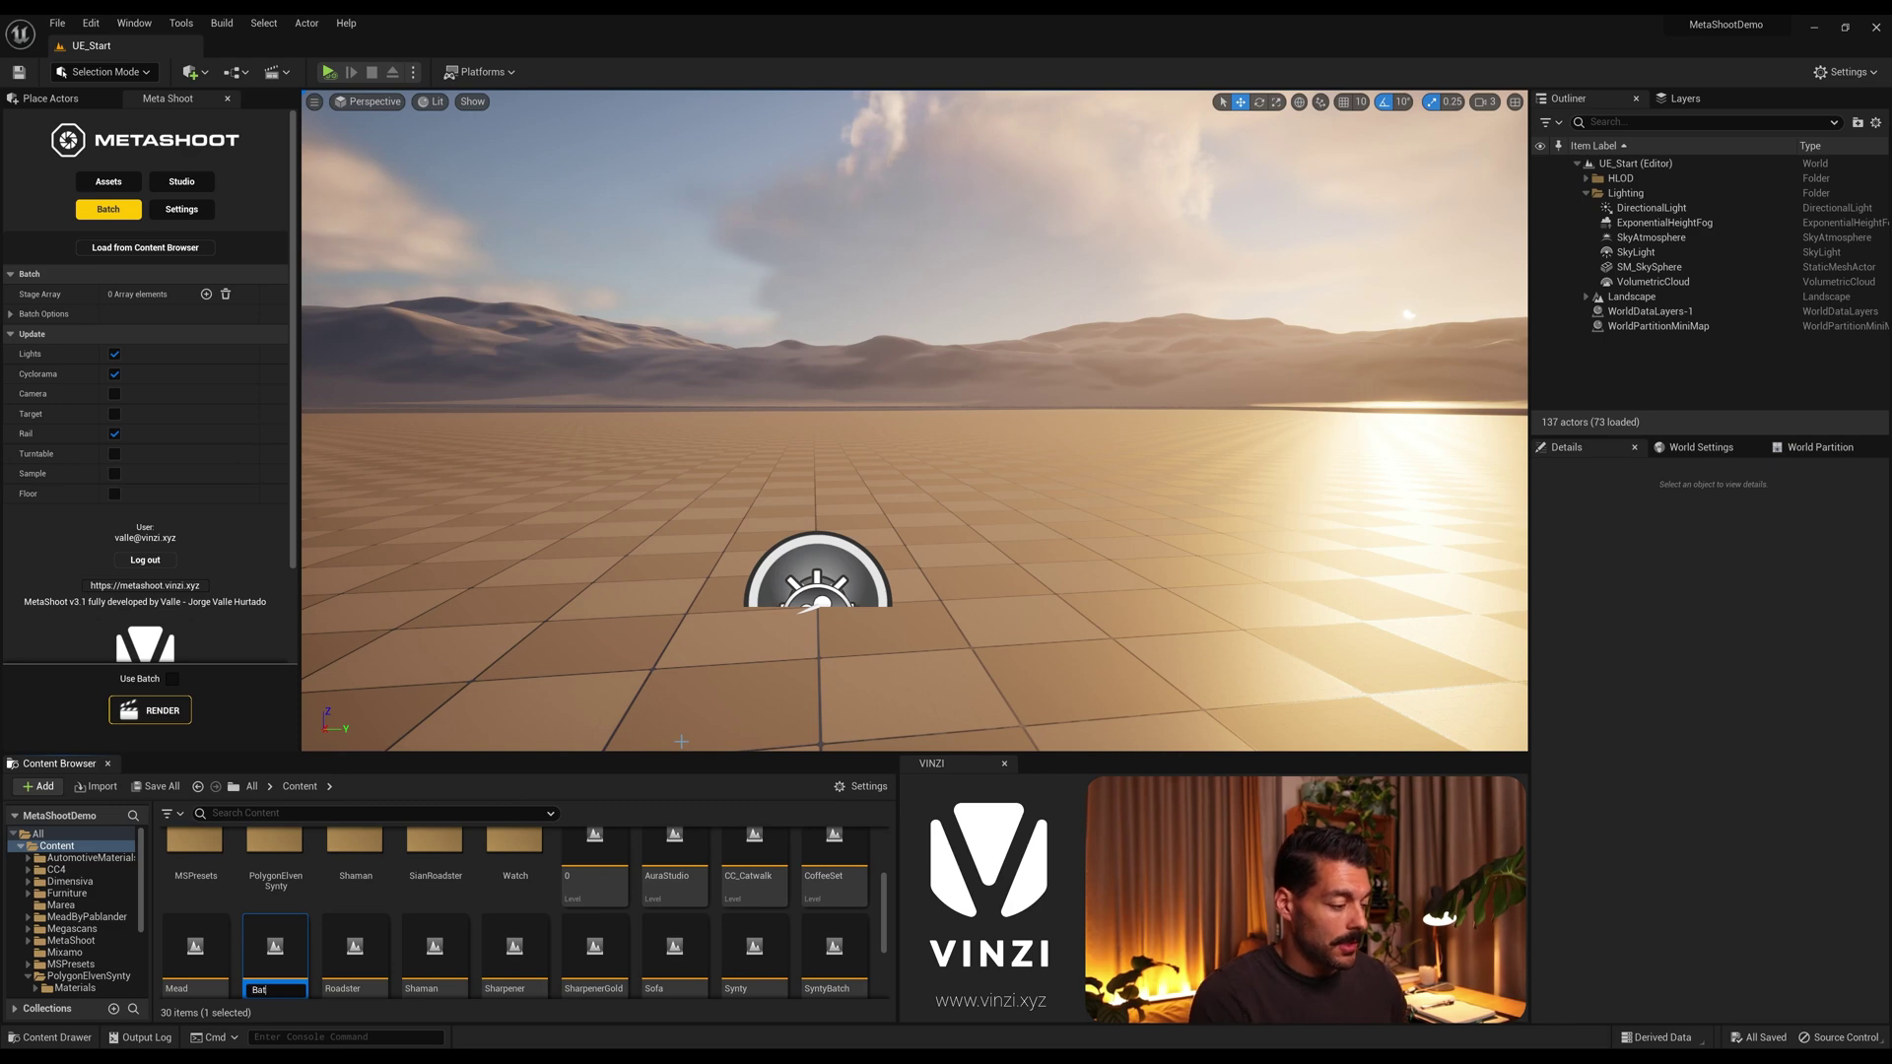
key(Return)
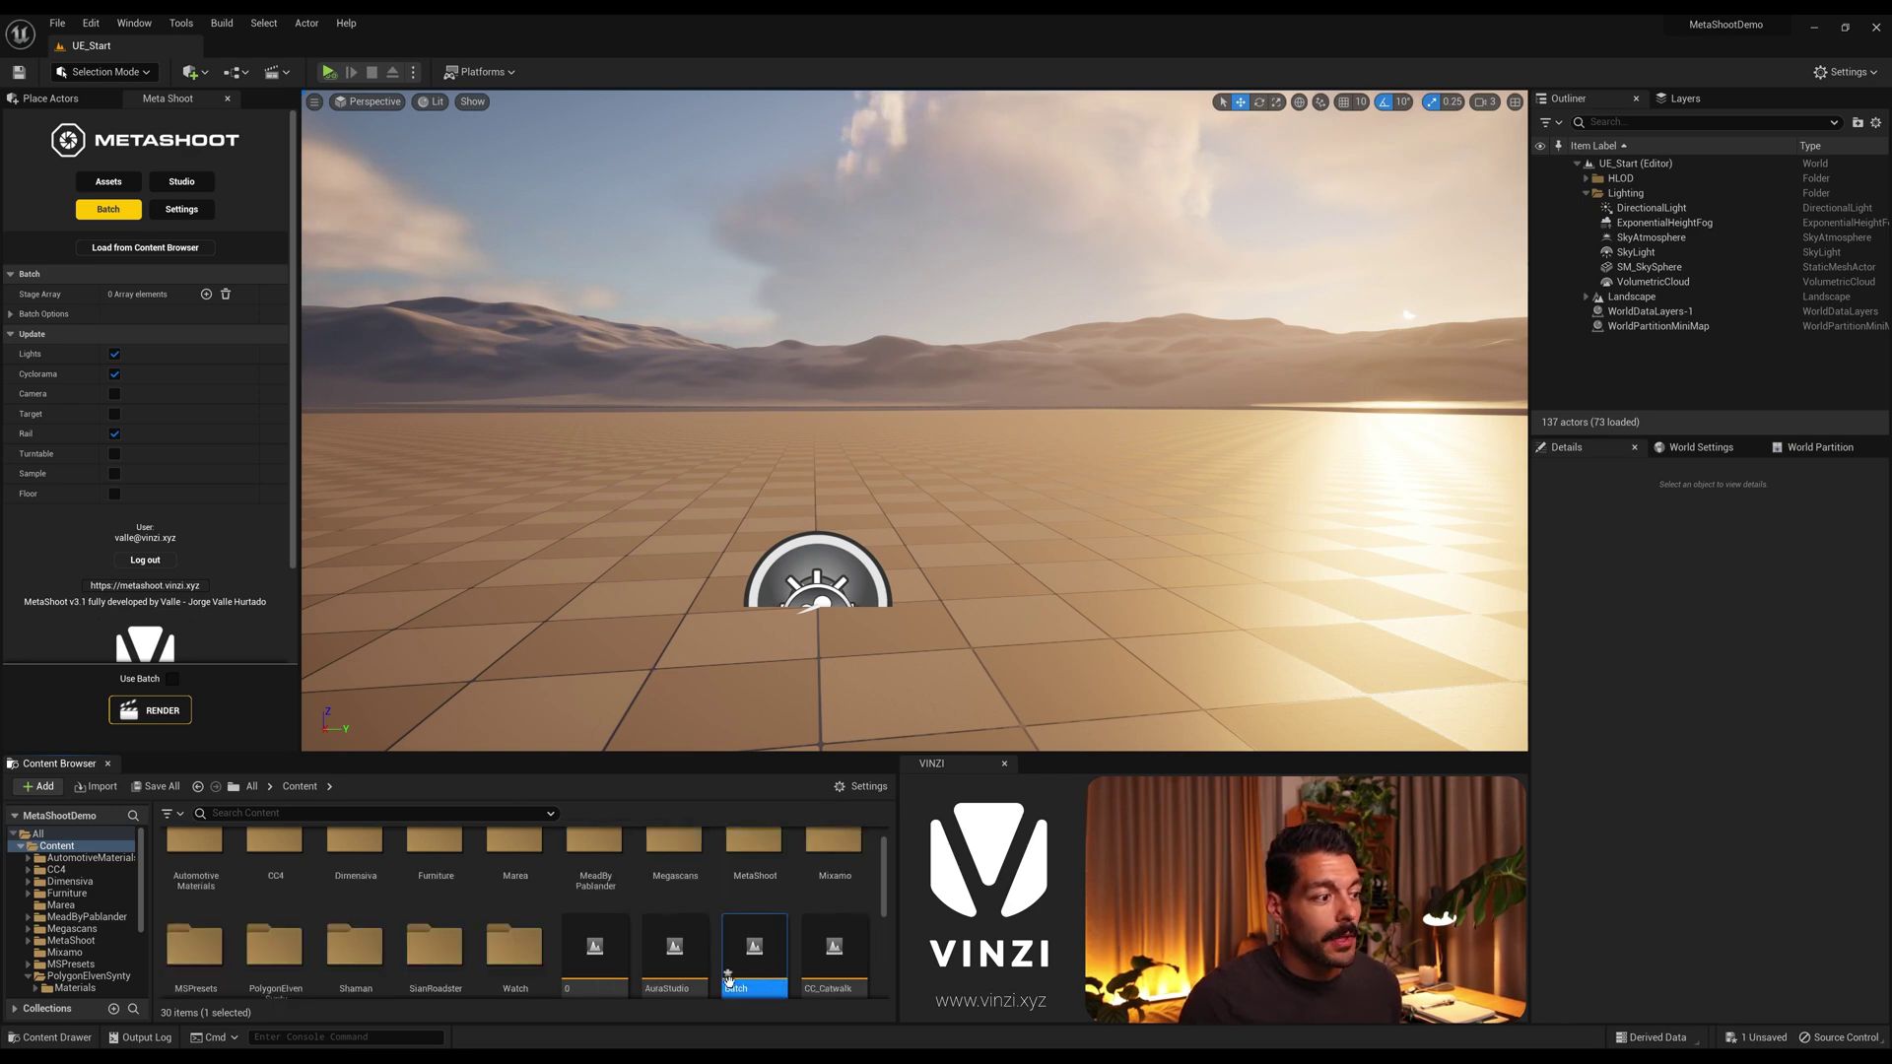
key(ctrl+shift+s)
click(984, 706)
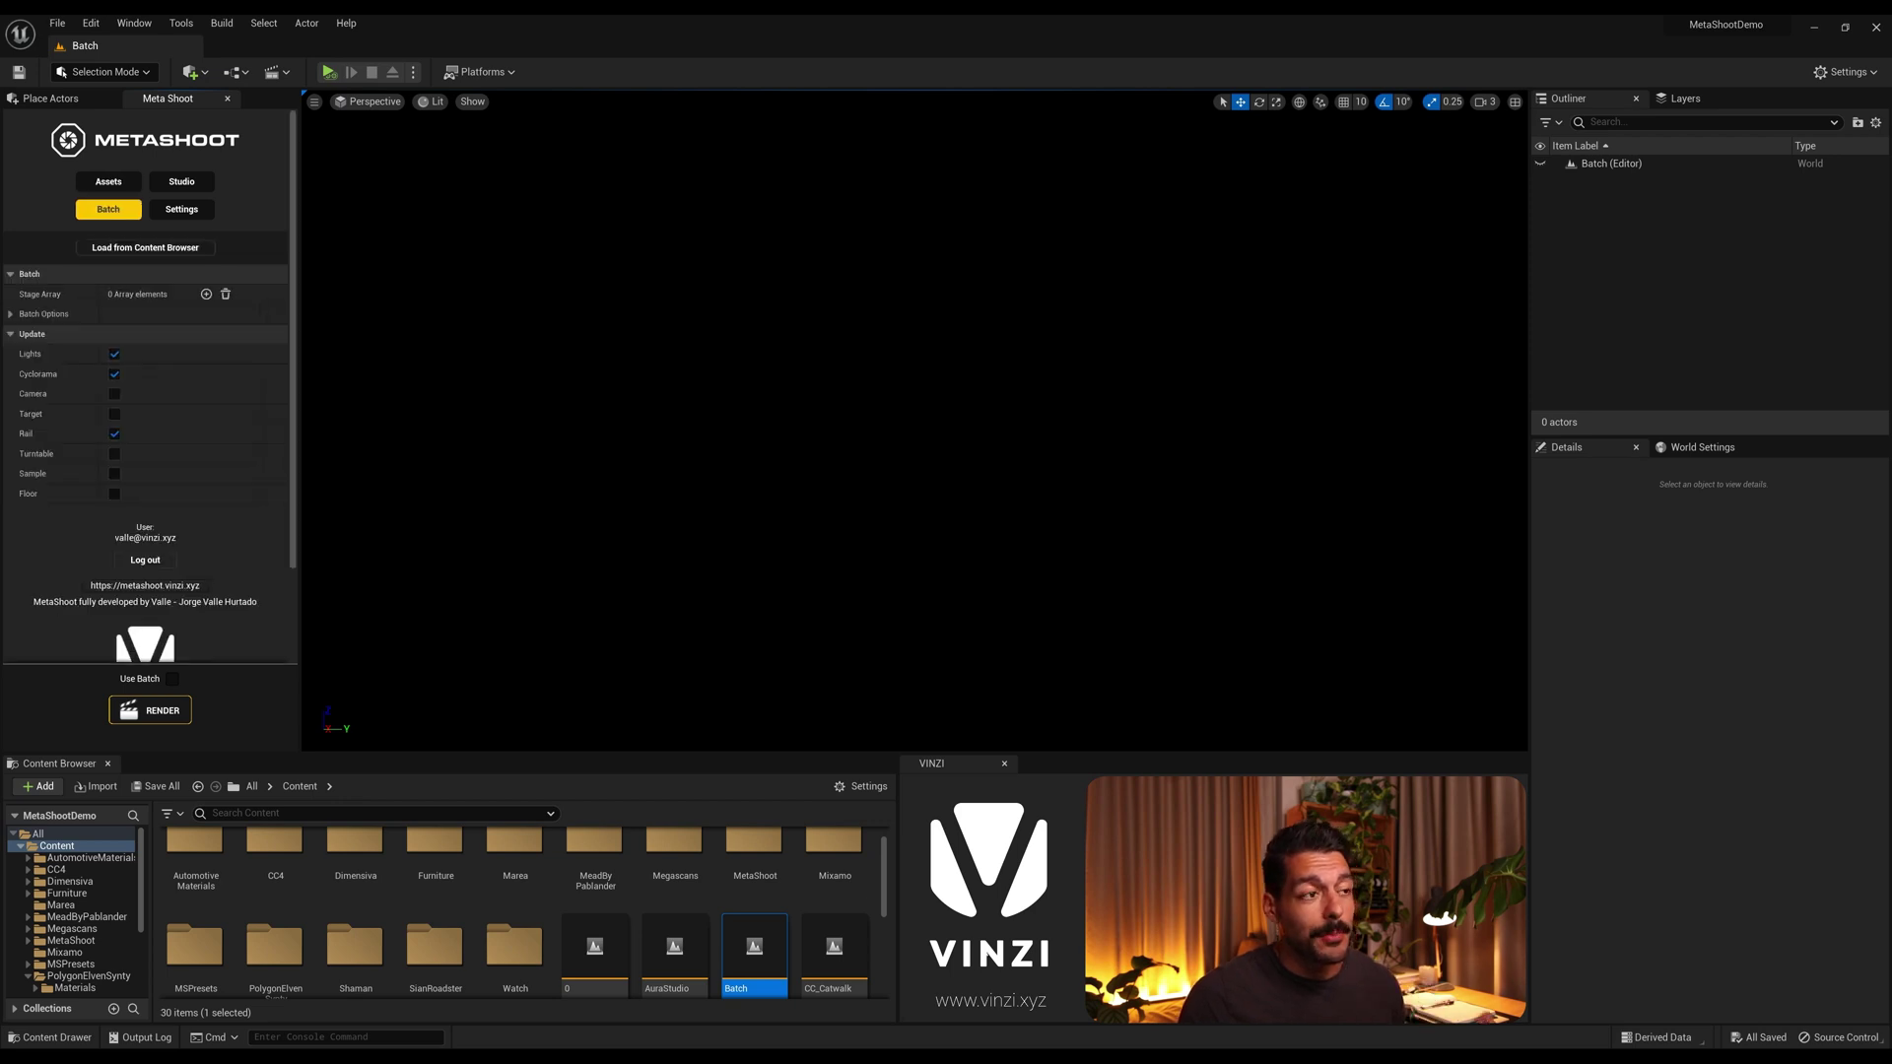
Step: Load the first built-in MetaShoot studio preset, the one with the white backdrop, into the empty Batch level
click(183, 183)
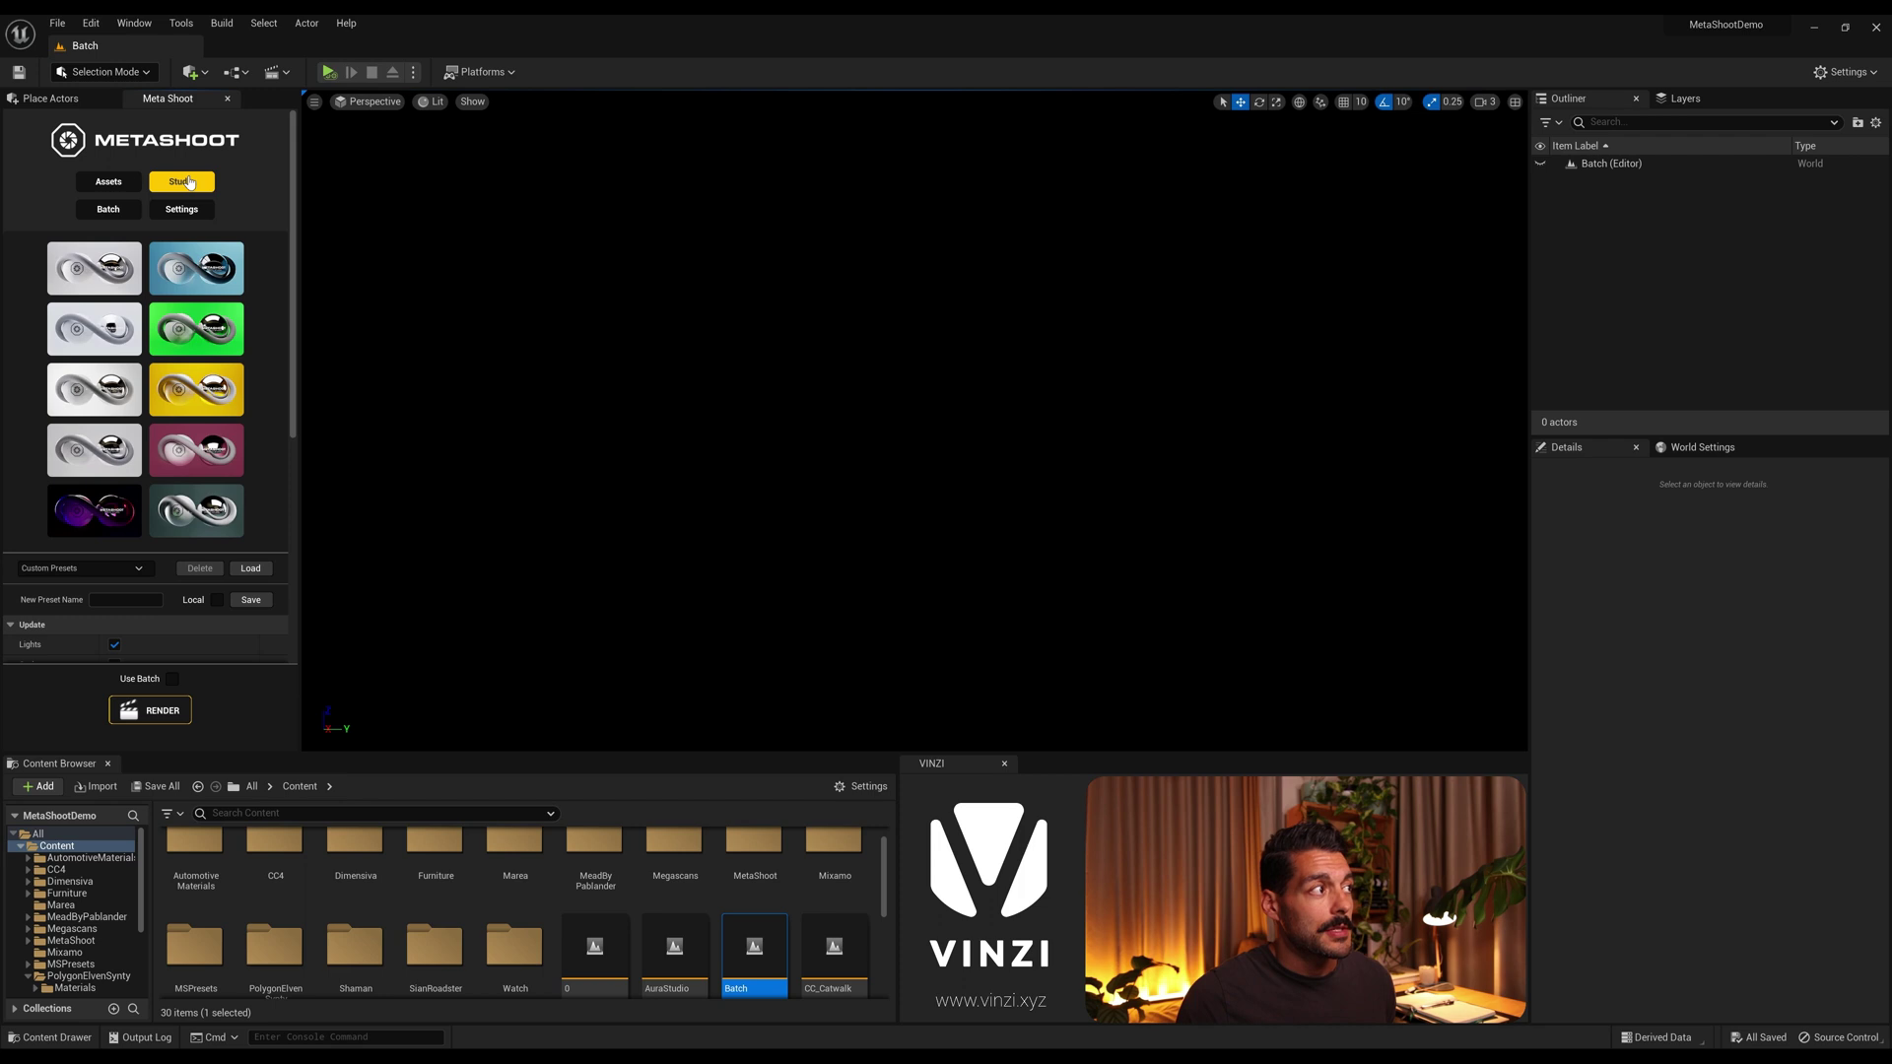
click(77, 270)
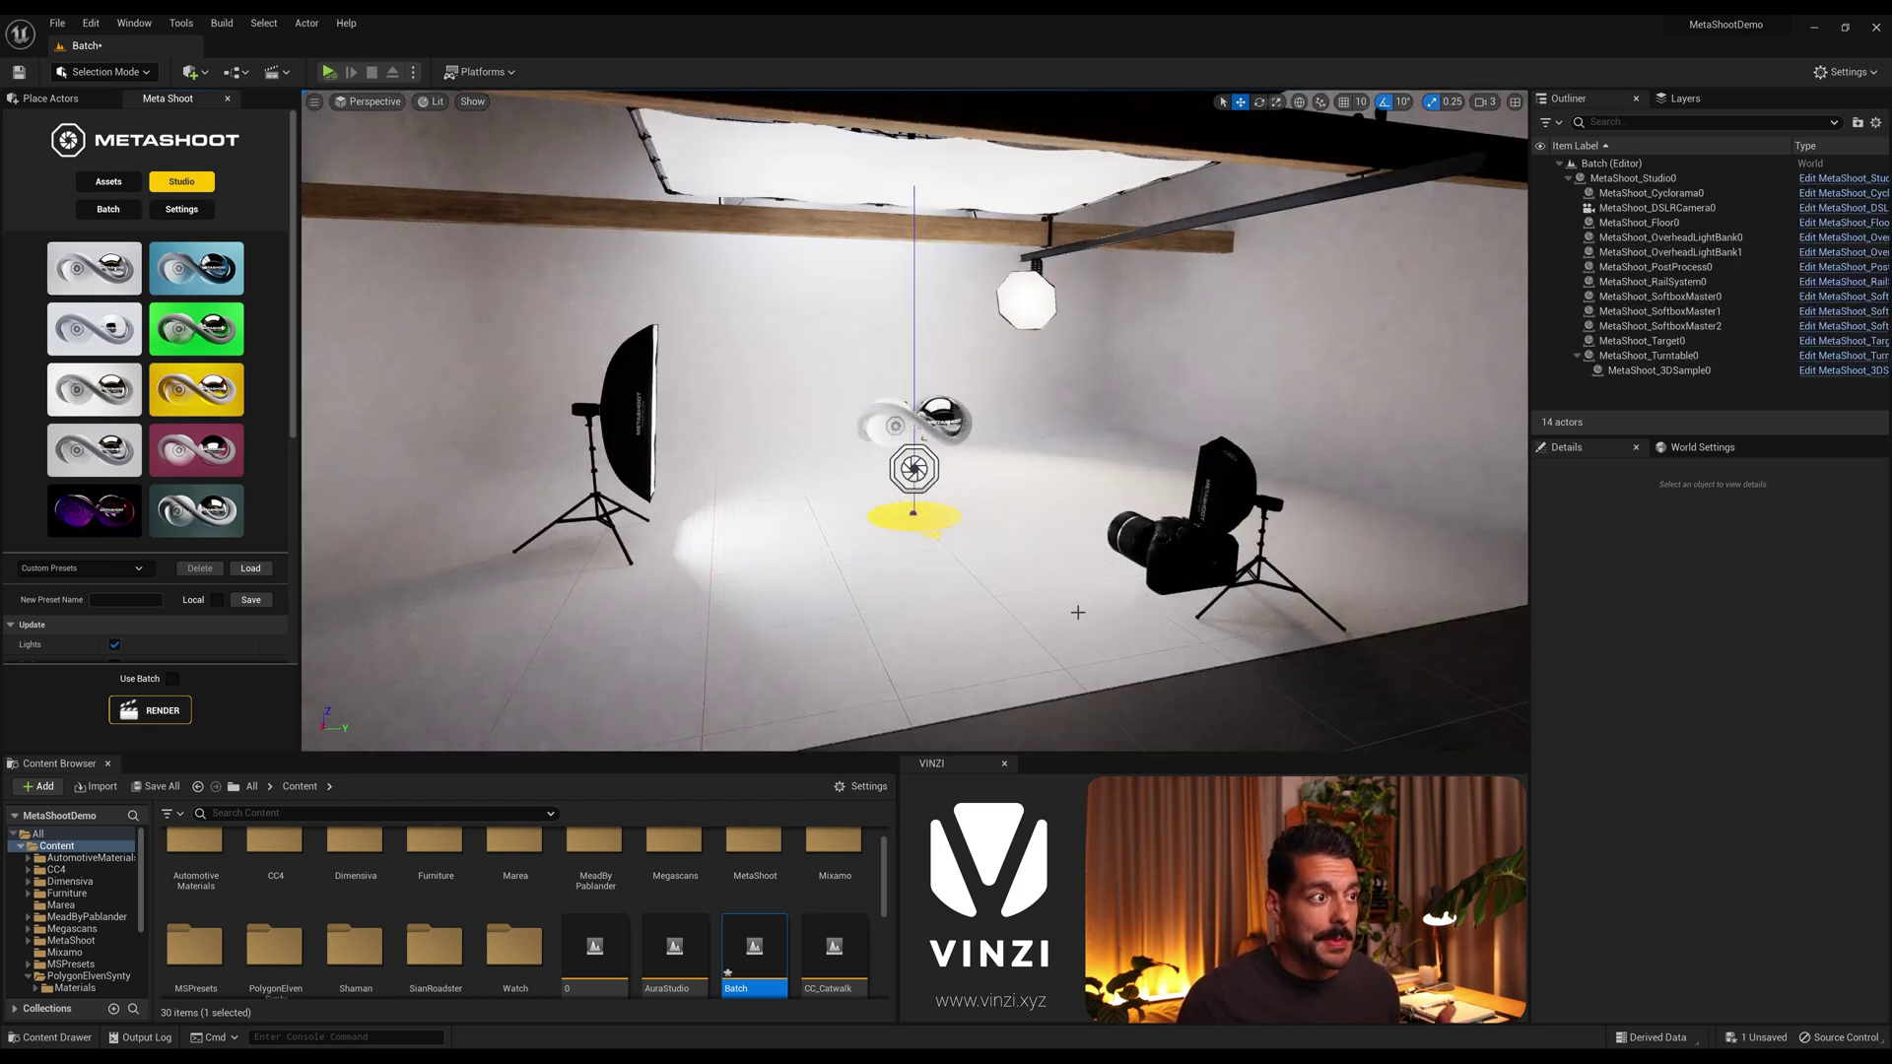
right_drag(938, 513, 938, 513)
right_drag(875, 456, 875, 455)
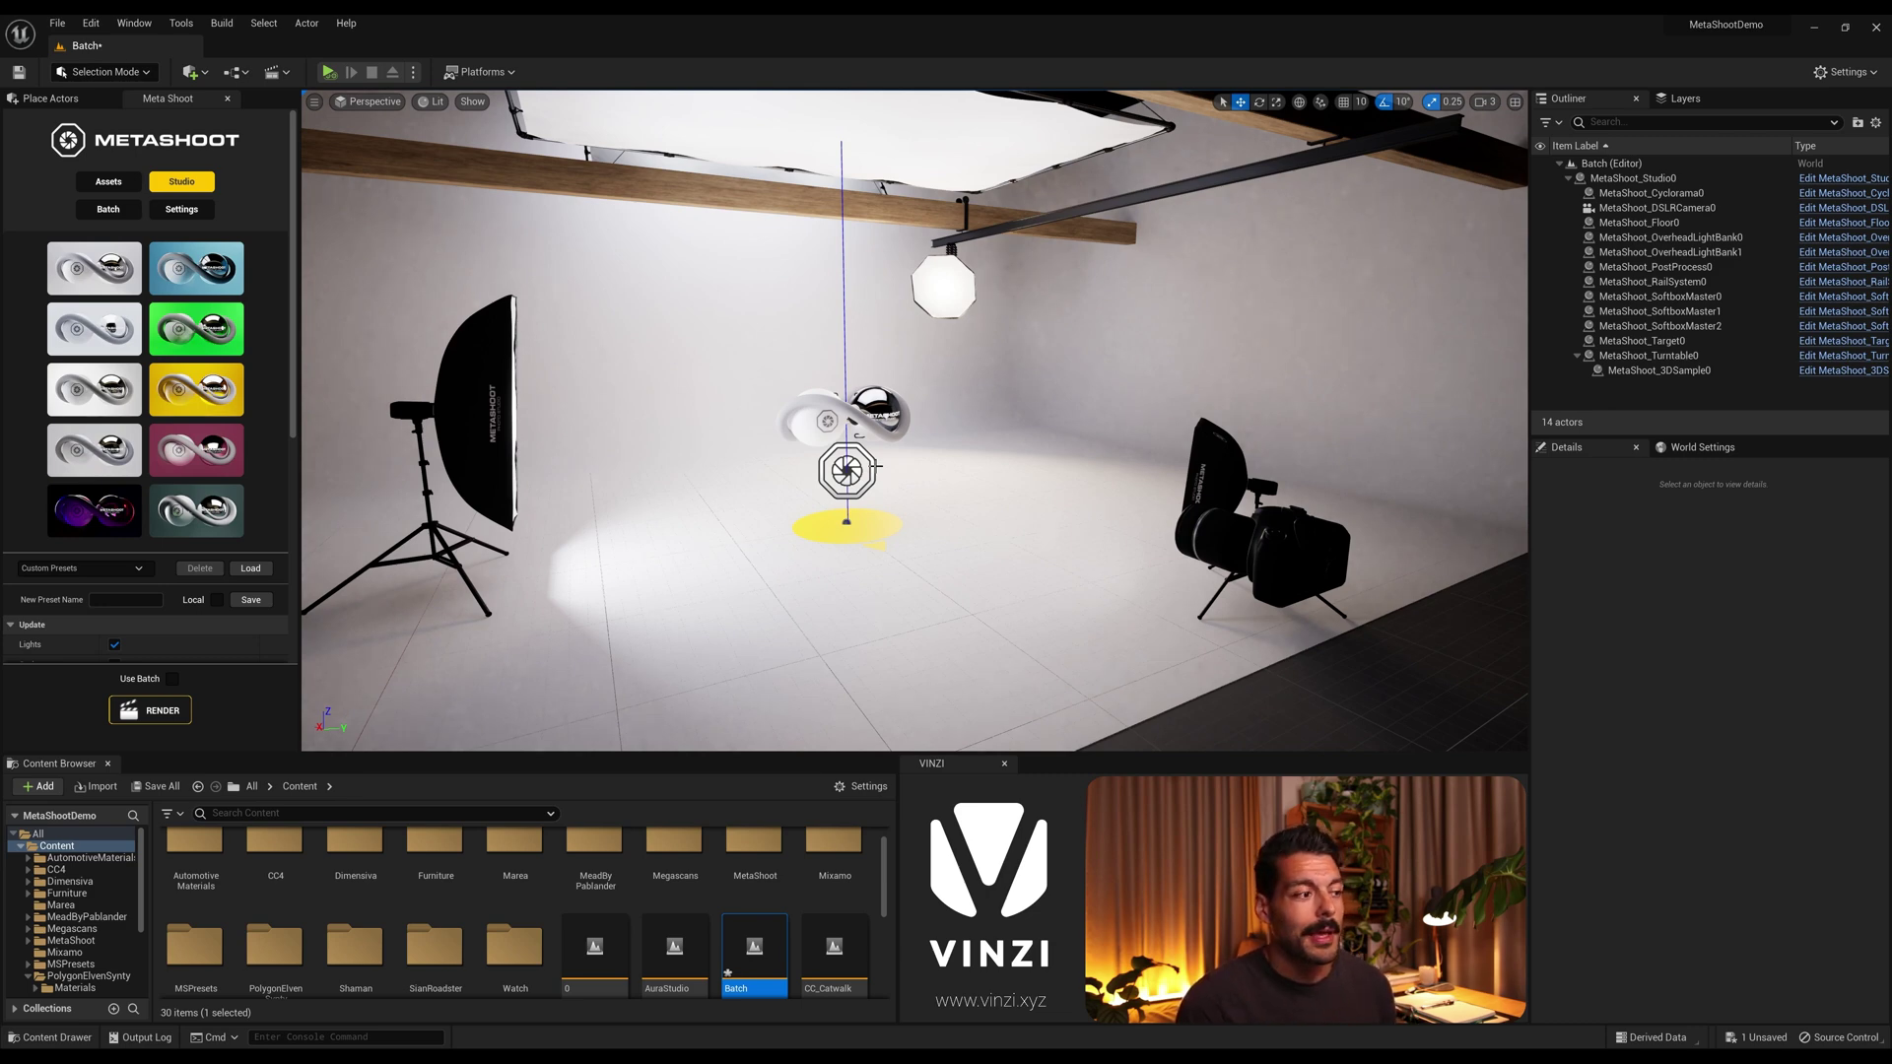
Step: Delete the 3D sample object above the turntable, accepting that its studio reference is broken
click(877, 418)
key(Delete)
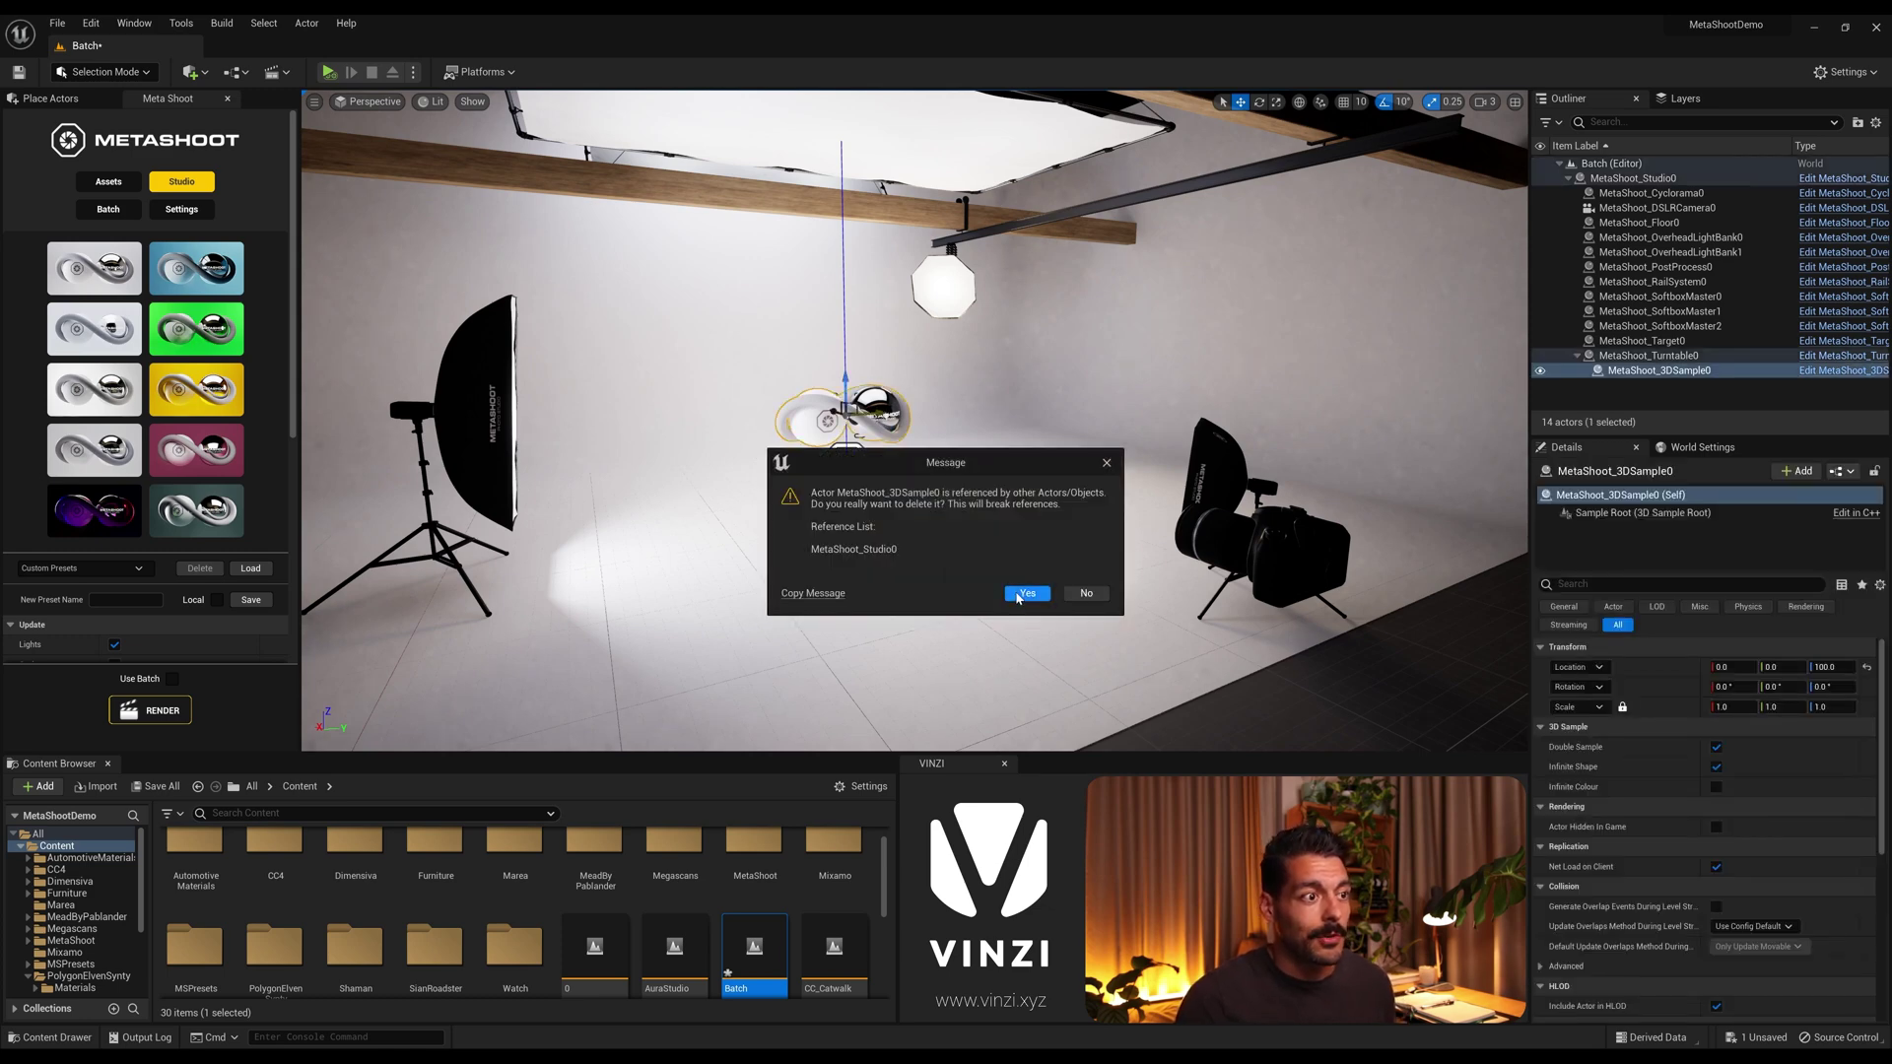
click(1016, 592)
Step: Open the Props folder inside PolygonElvenSynty's Models folder to find props for the batch
scroll(500, 921, up, 1)
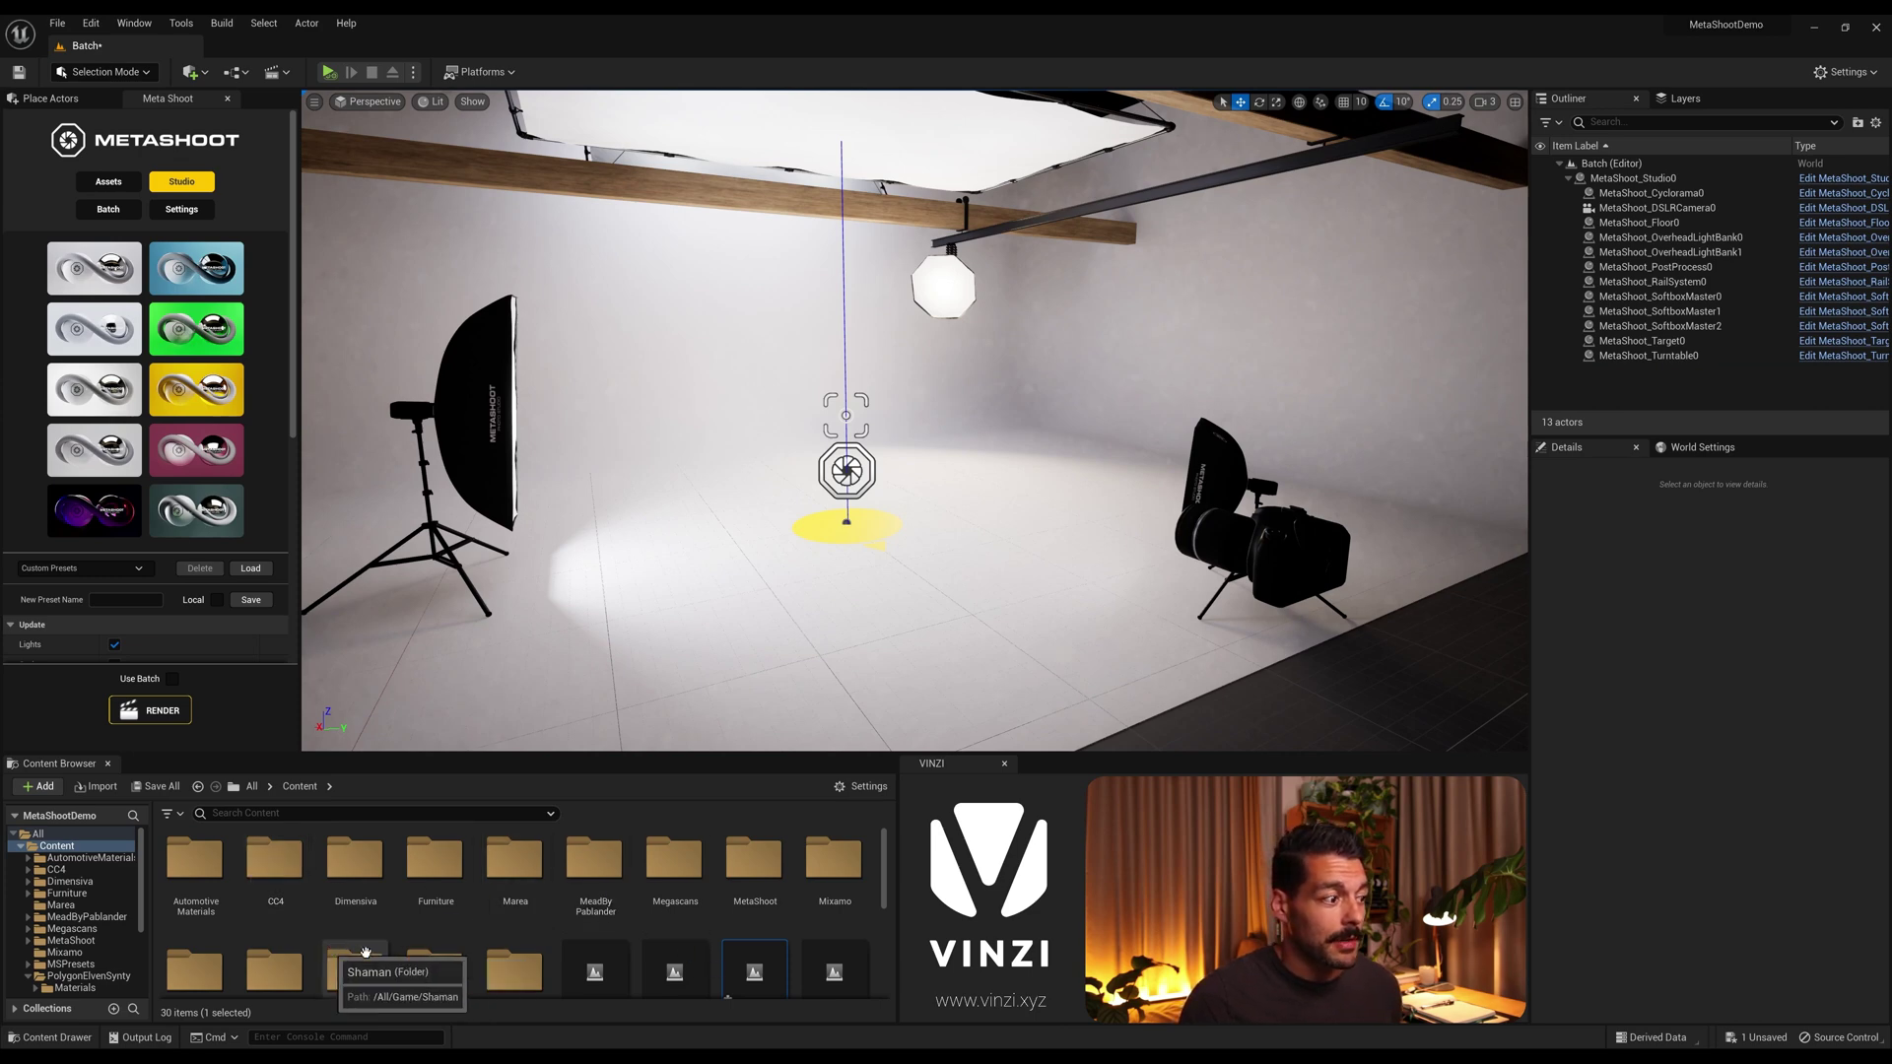
scroll(526, 892, down, 4)
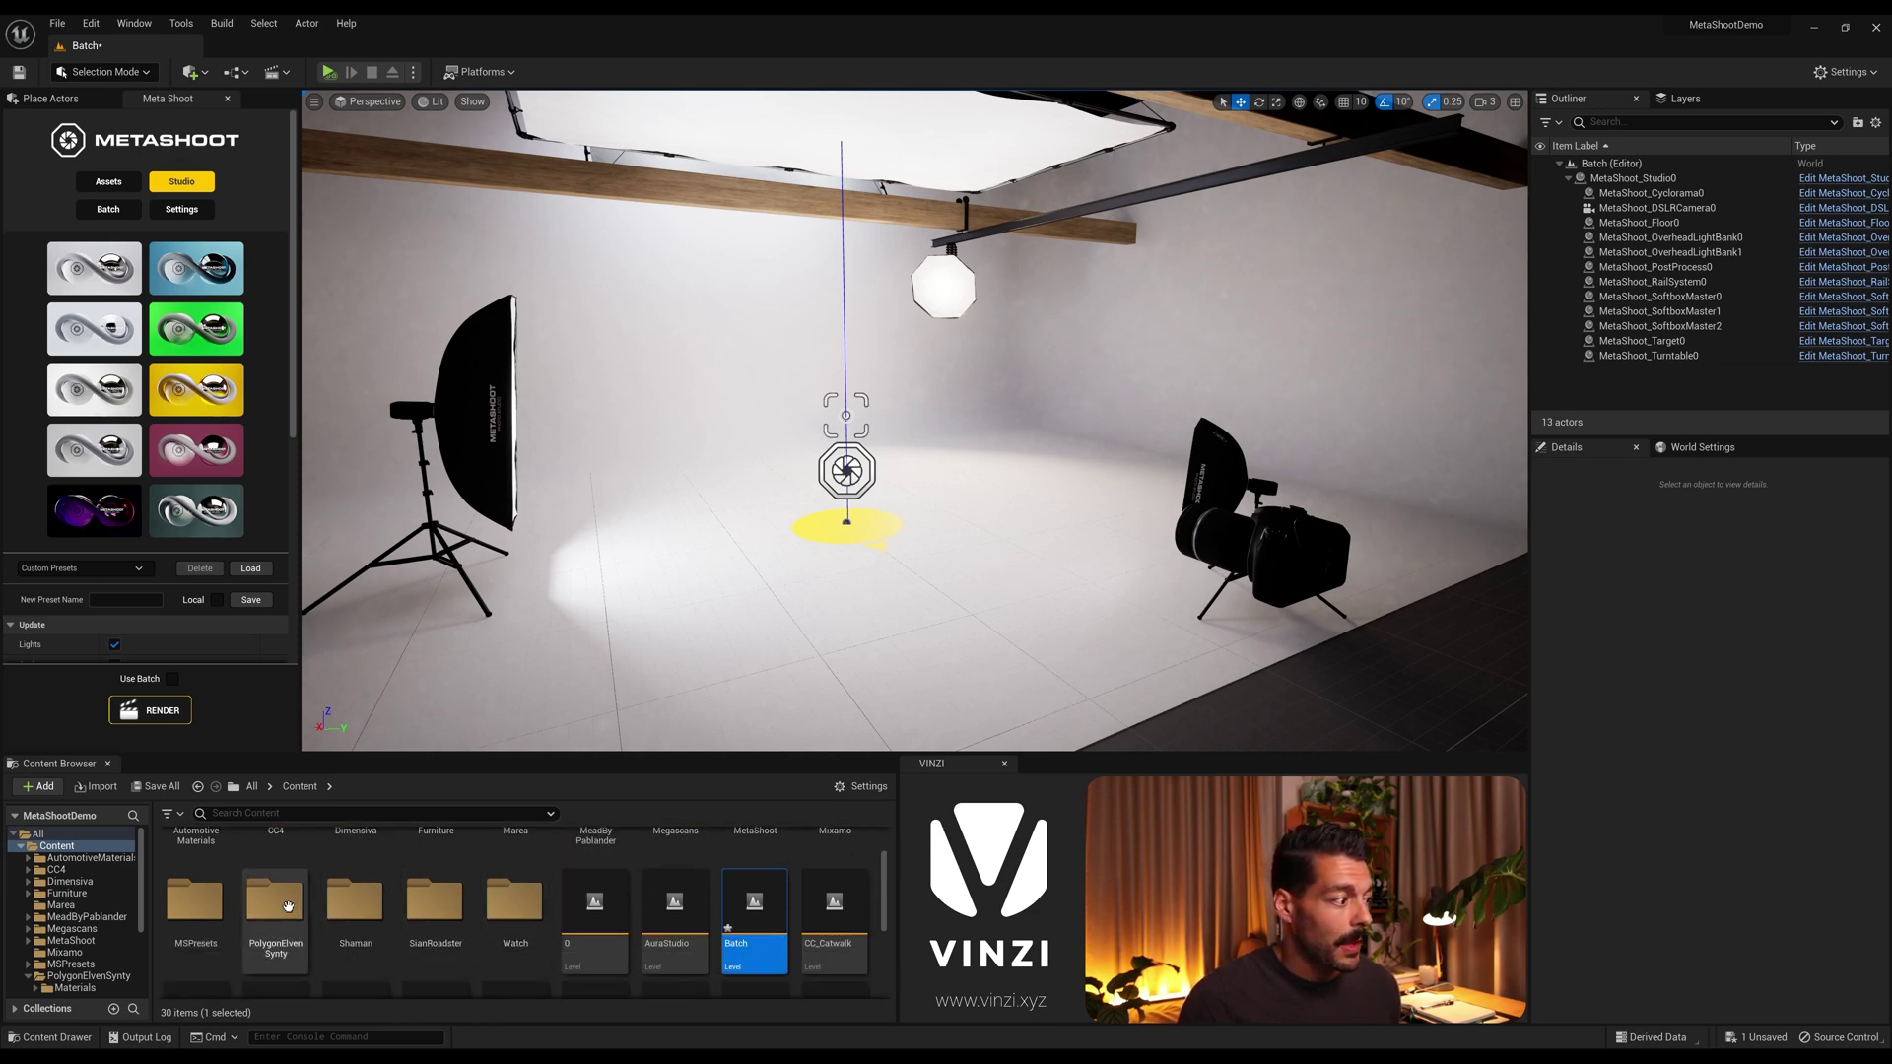
double_click(275, 892)
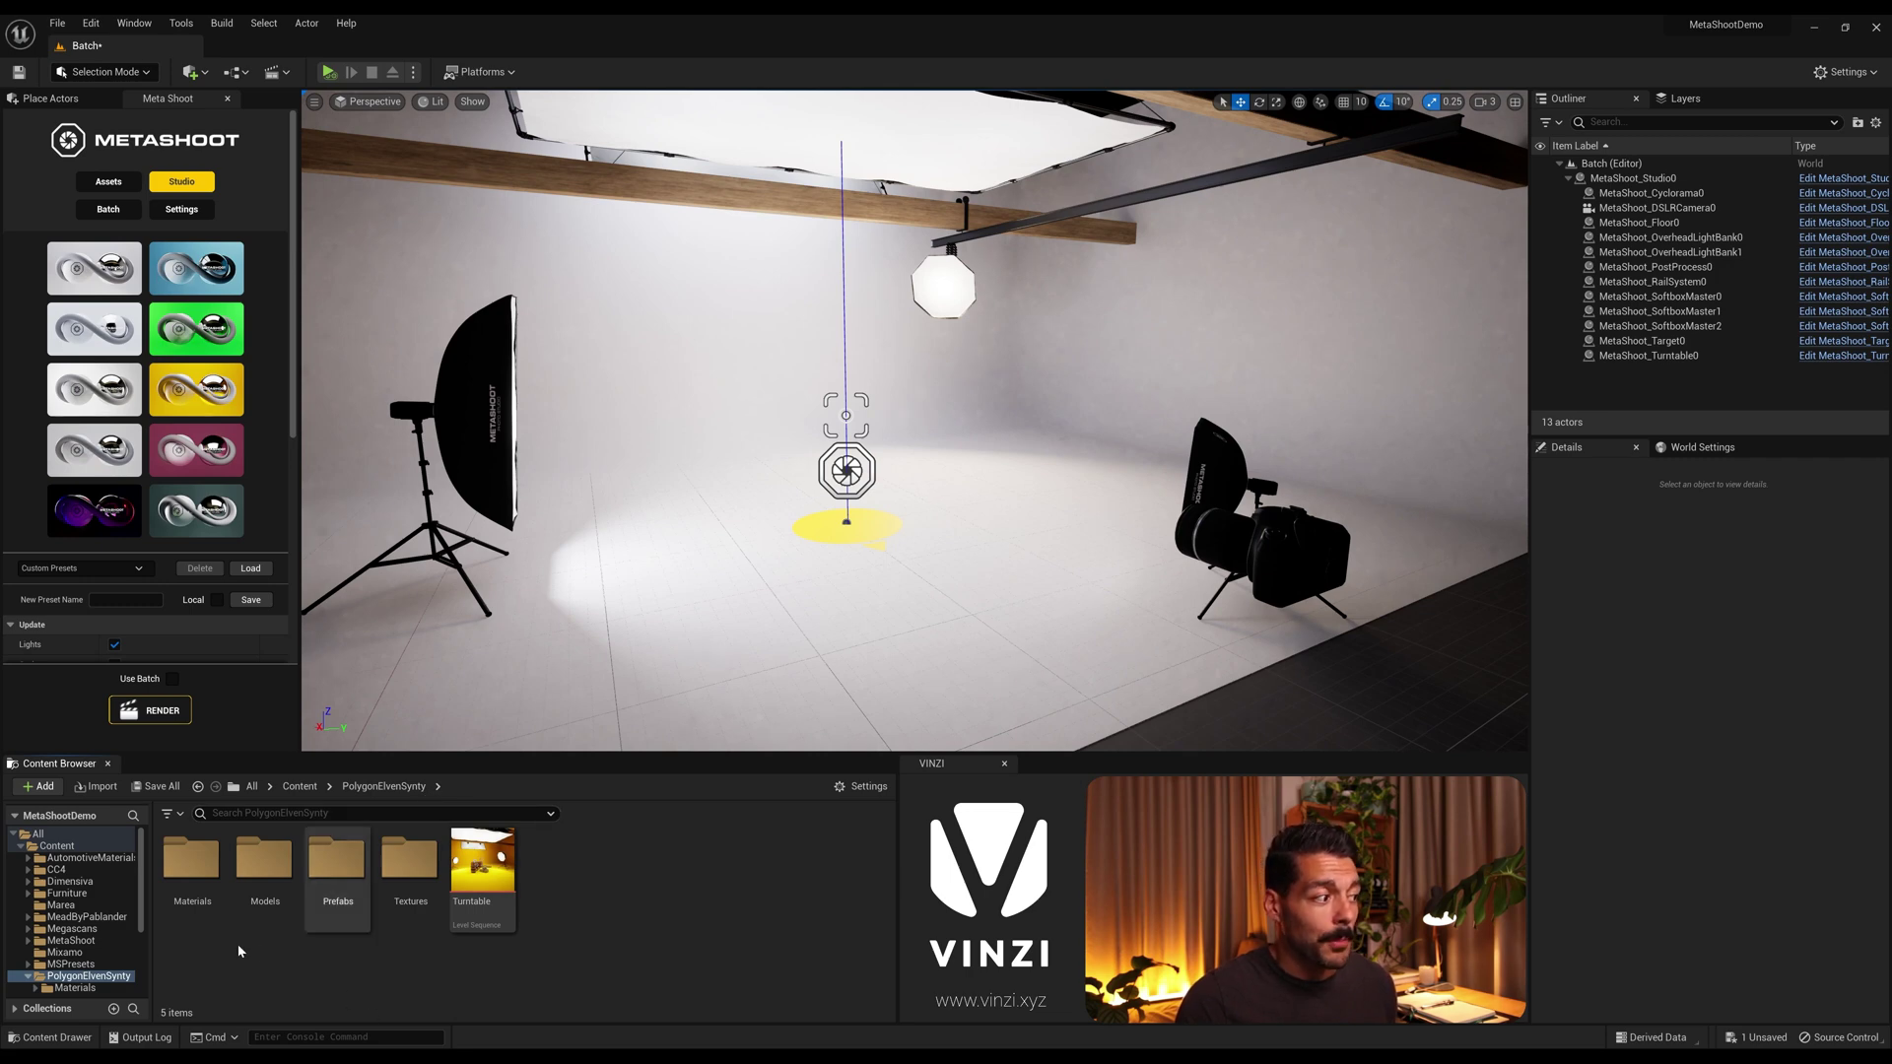
double_click(268, 873)
double_click(274, 875)
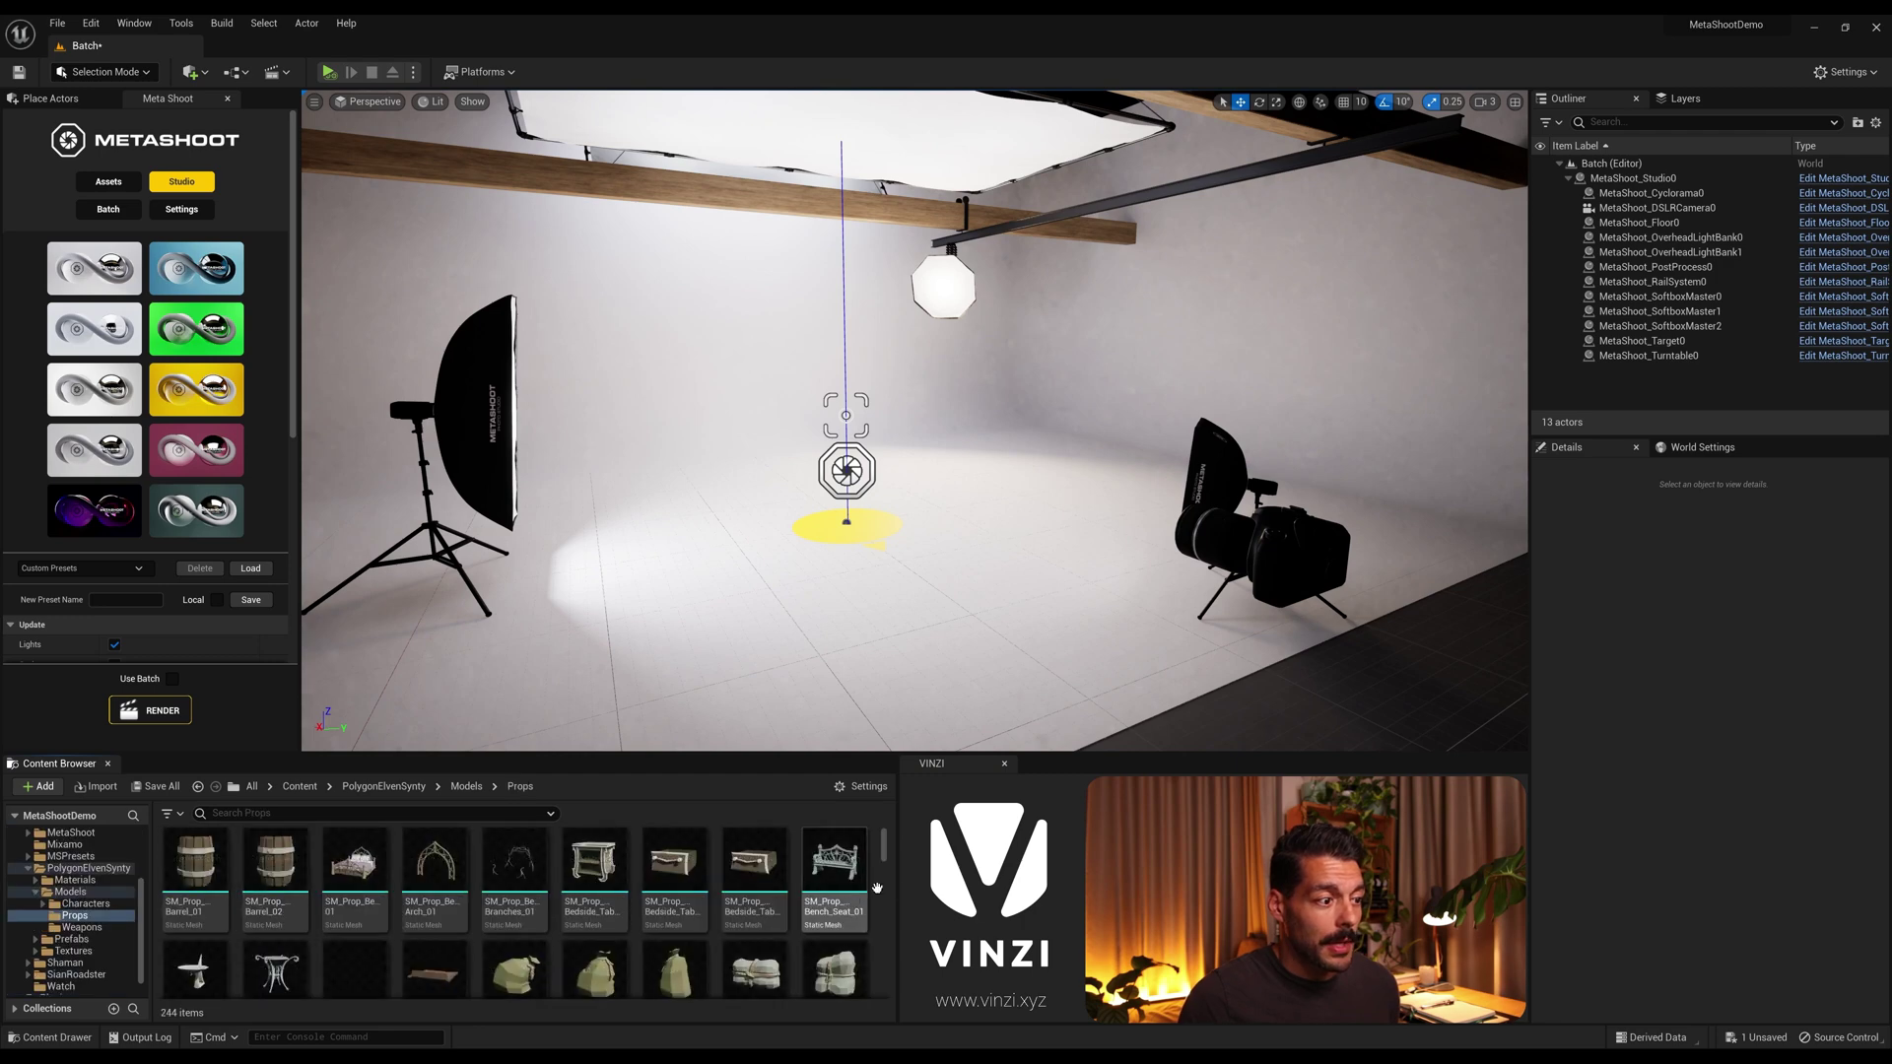
scroll(887, 857, down, 1)
mouse_move(887, 857)
mouse_down()
mouse_move(883, 976)
mouse_move(885, 862)
mouse_up()
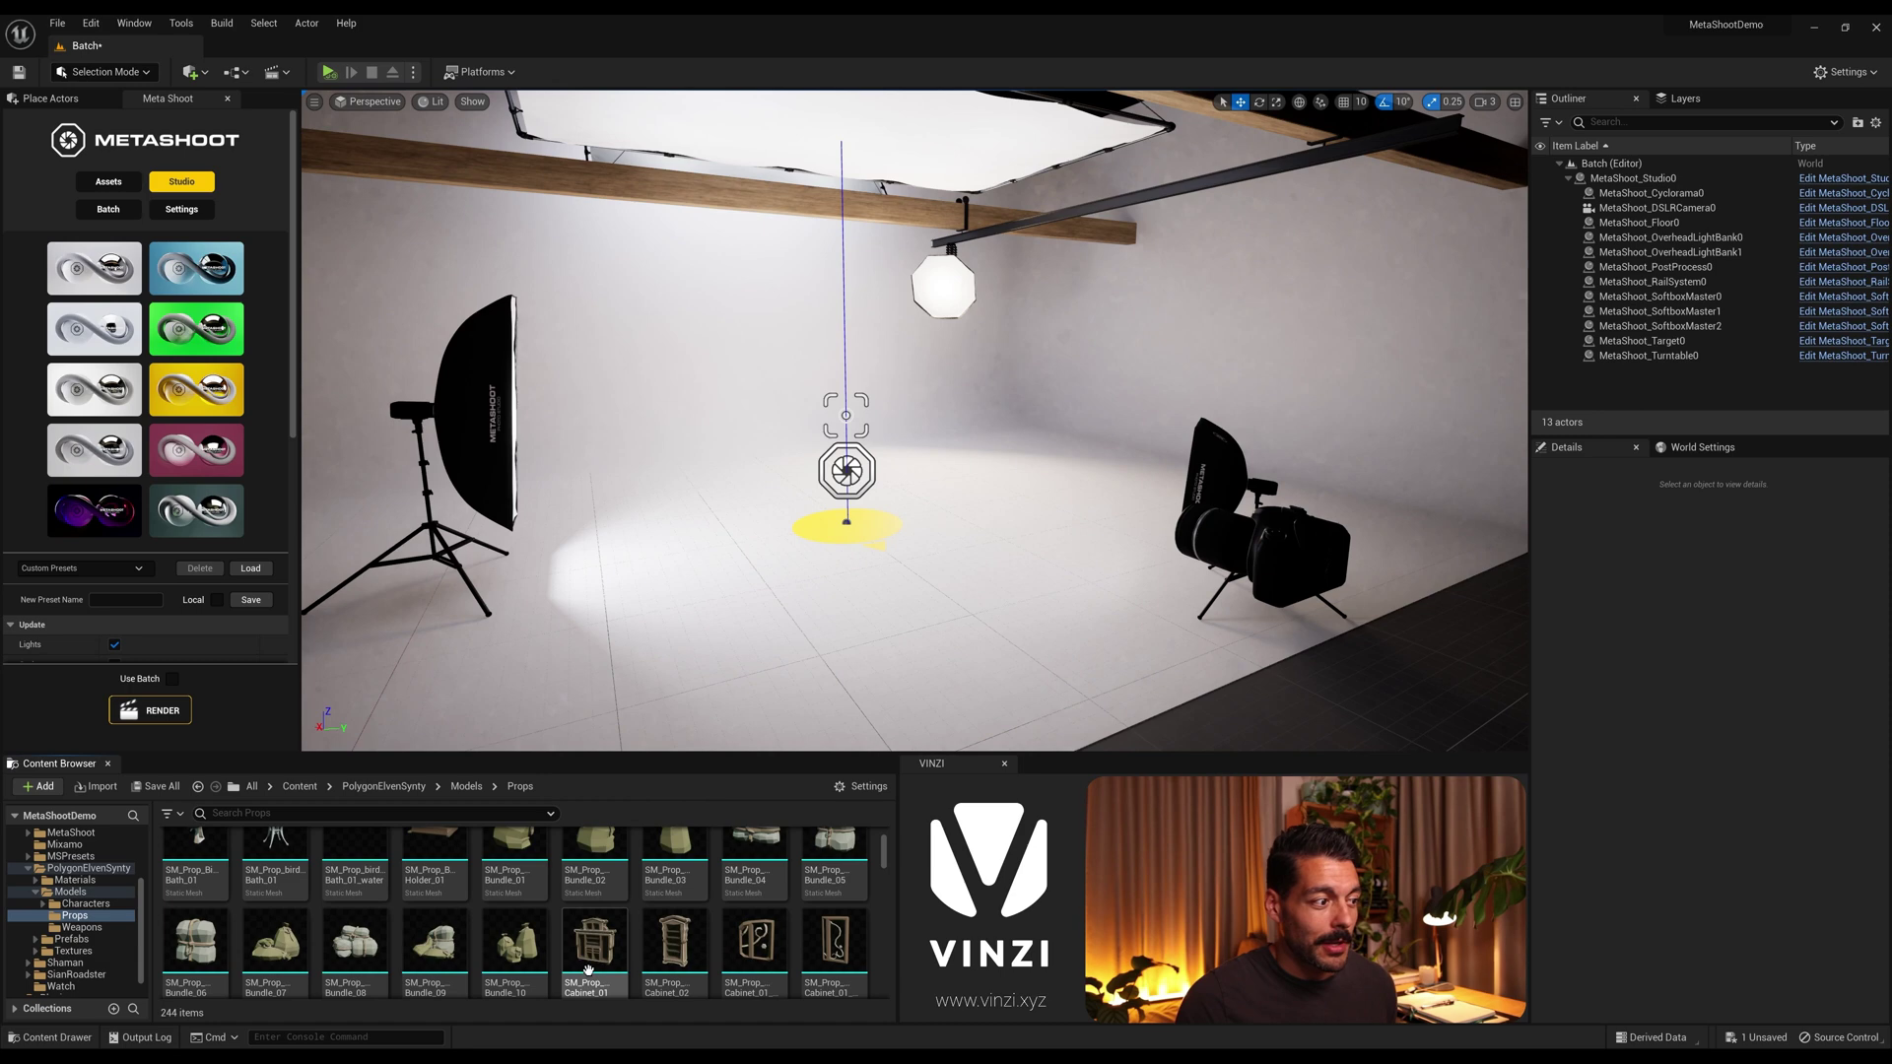
Step: Select five prop meshes together, including SM_Prop_Bundle_01, the first bedside table and SM_Prop_Statue_01
click(513, 872)
scroll(690, 922, up, 2)
ctrl+click(595, 872)
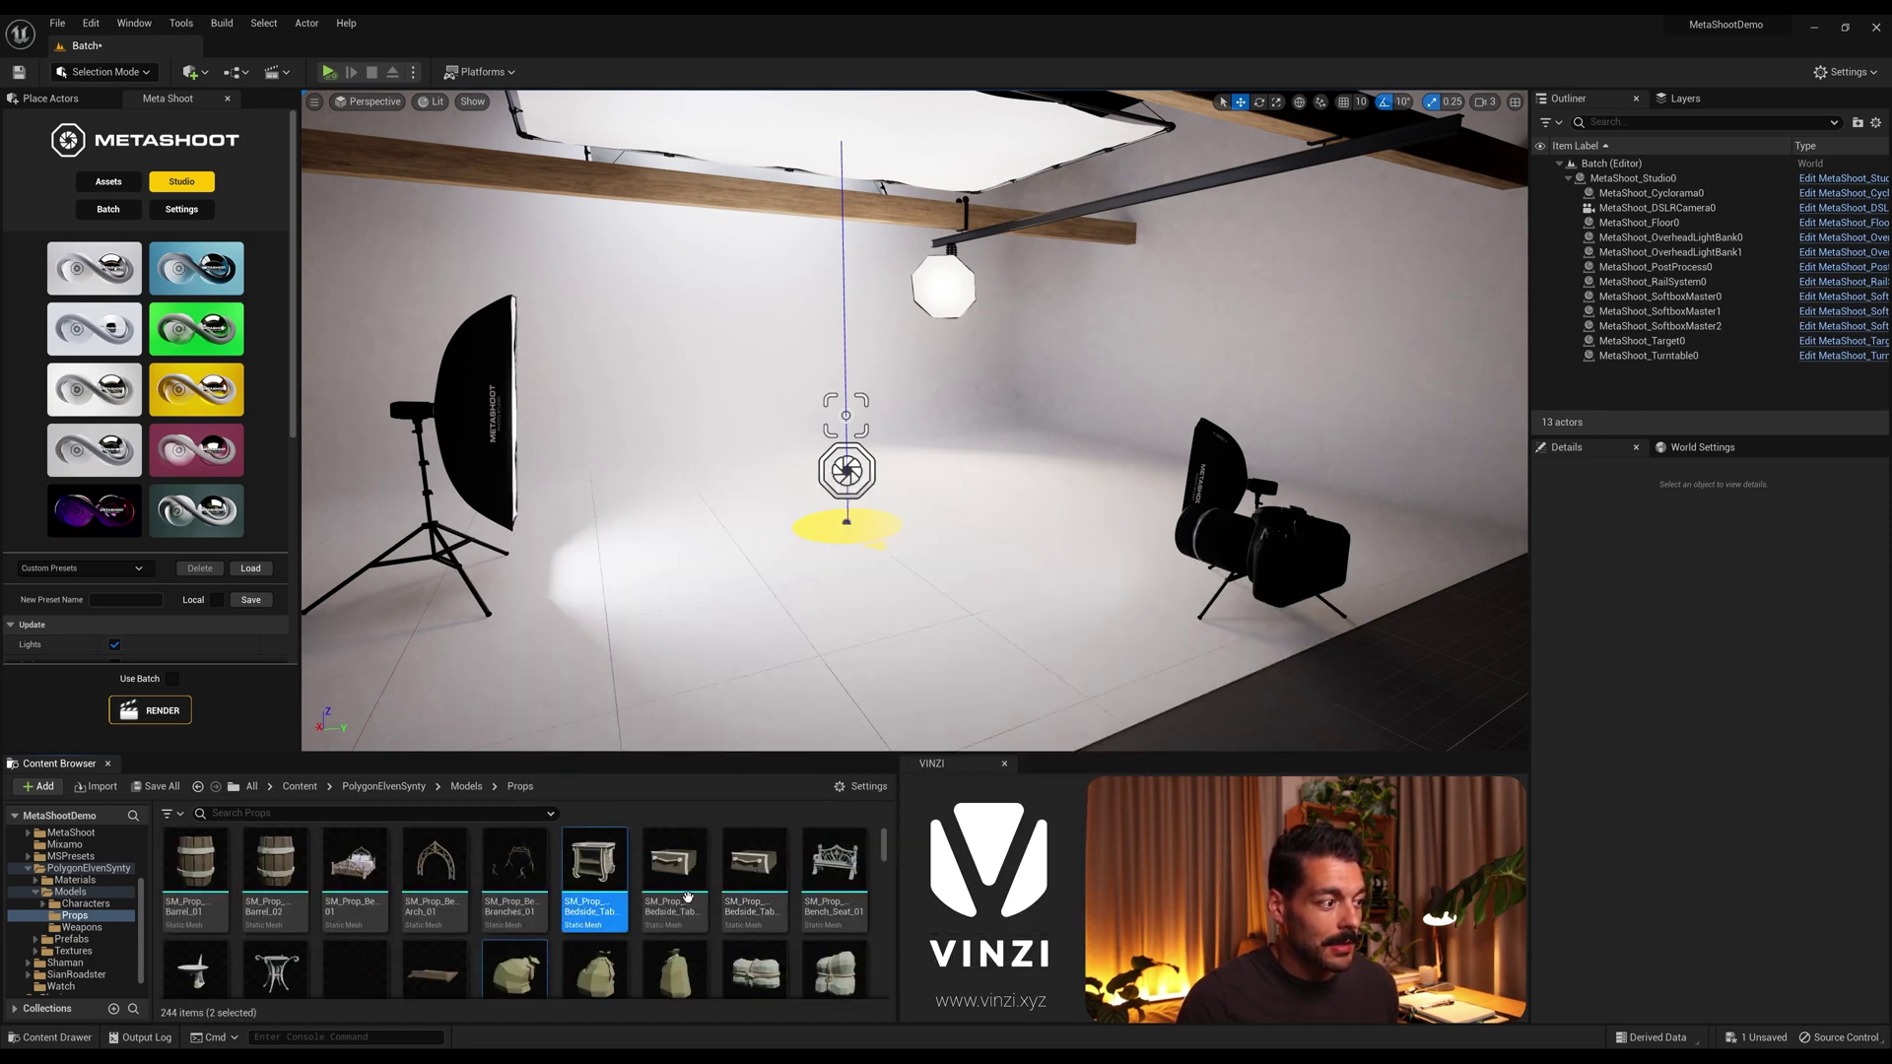
scroll(546, 946, down, 1)
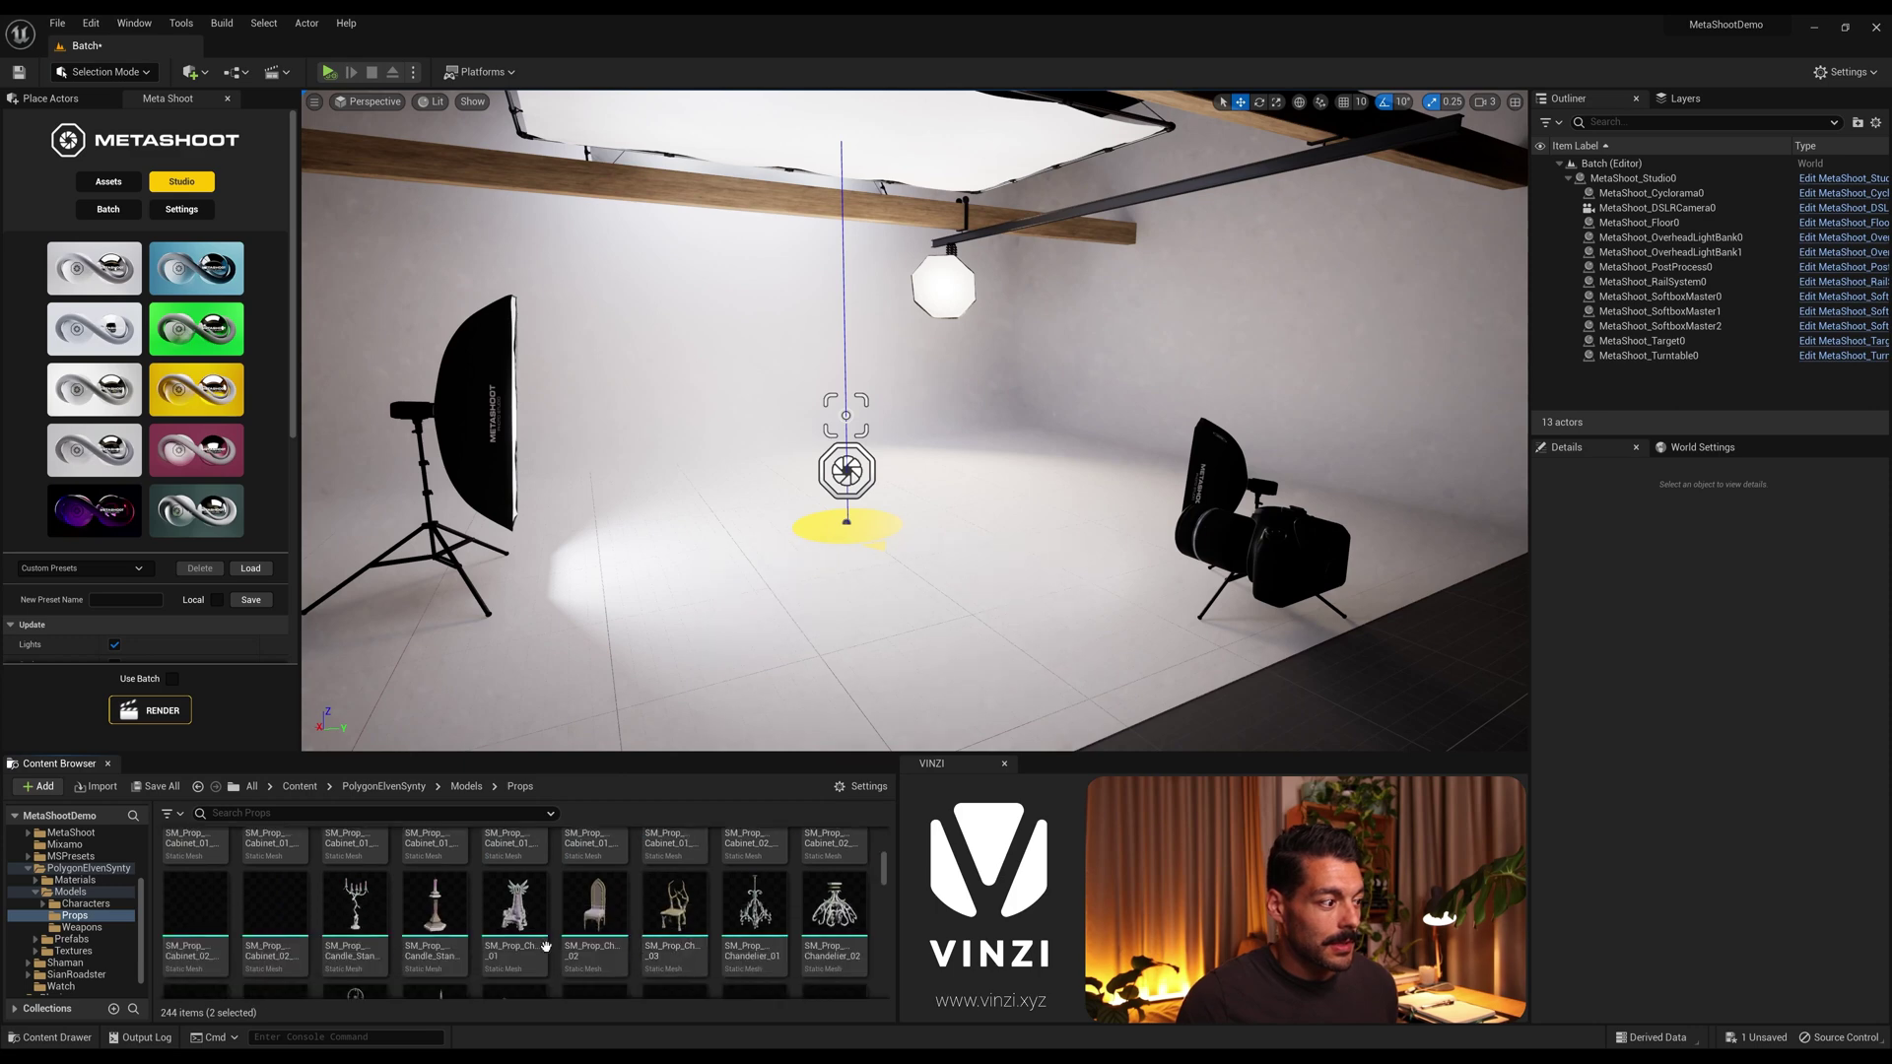
scroll(631, 897, down, 1)
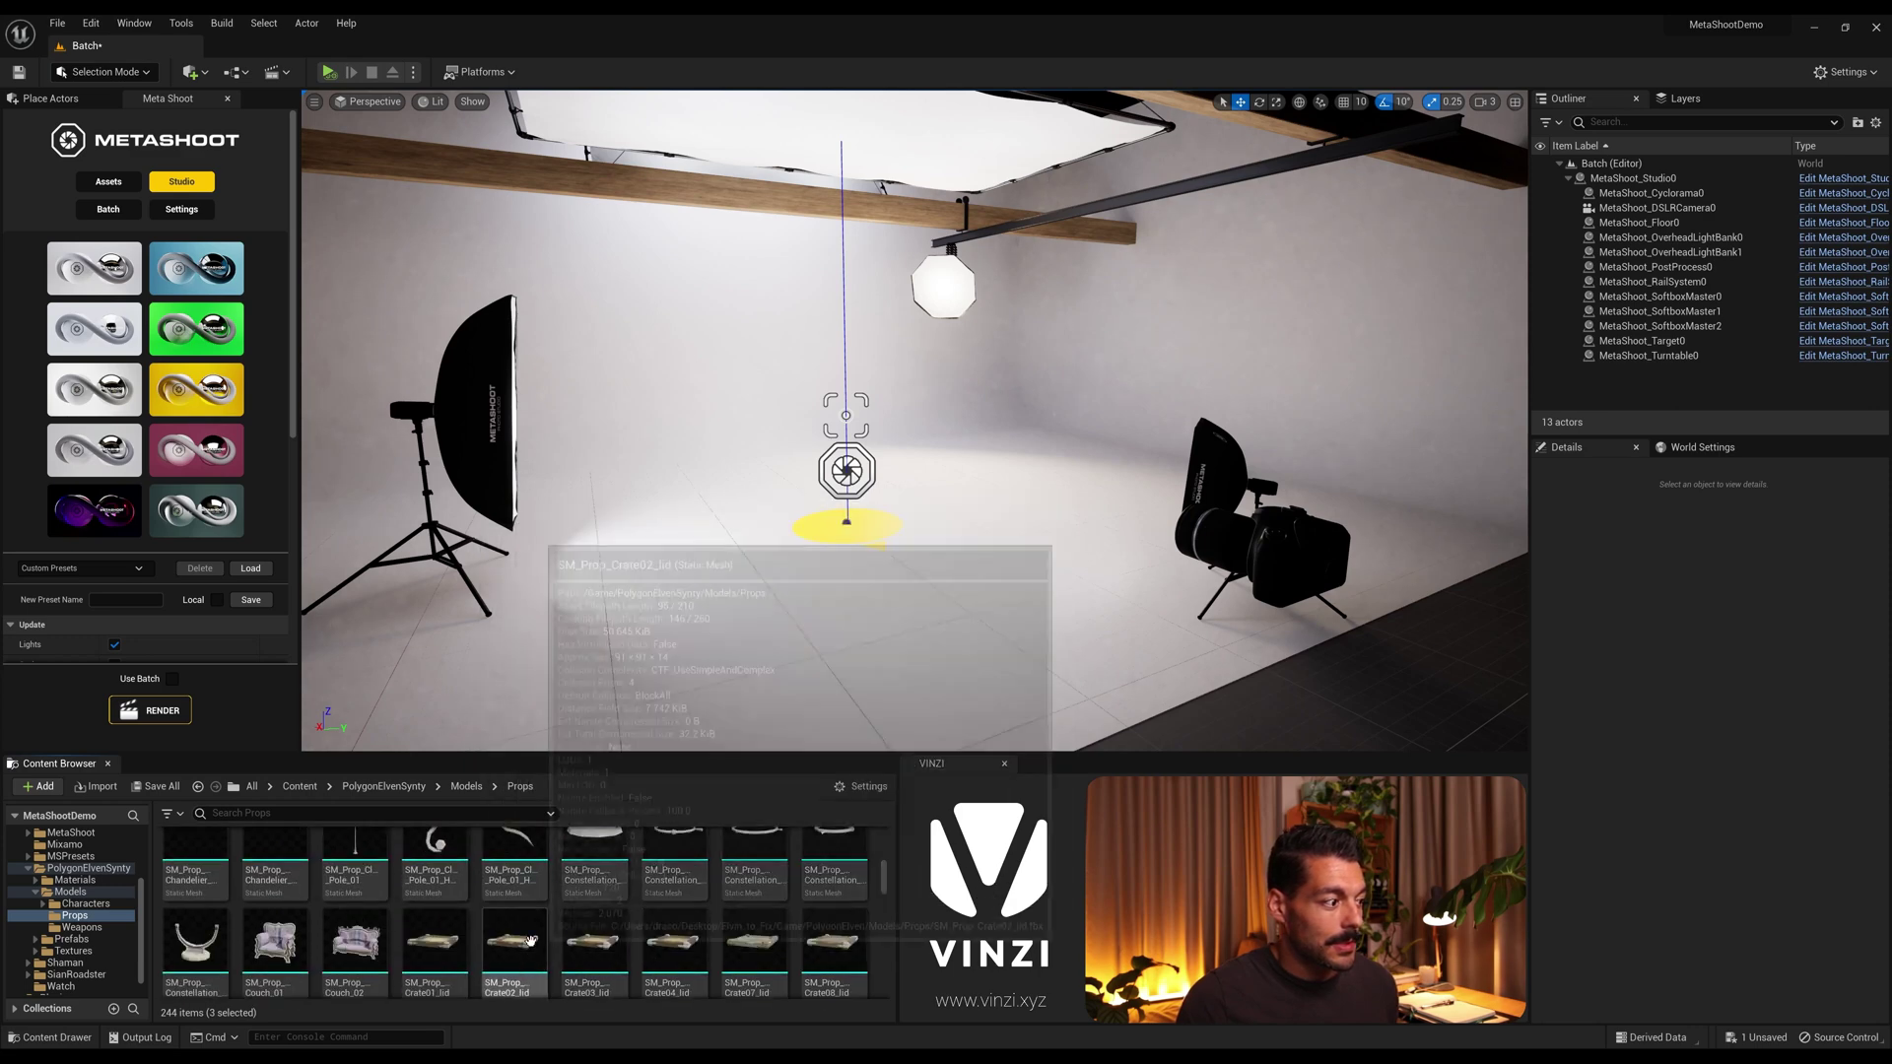
scroll(552, 897, down, 1)
ctrl+click(275, 892)
scroll(498, 903, down, 5)
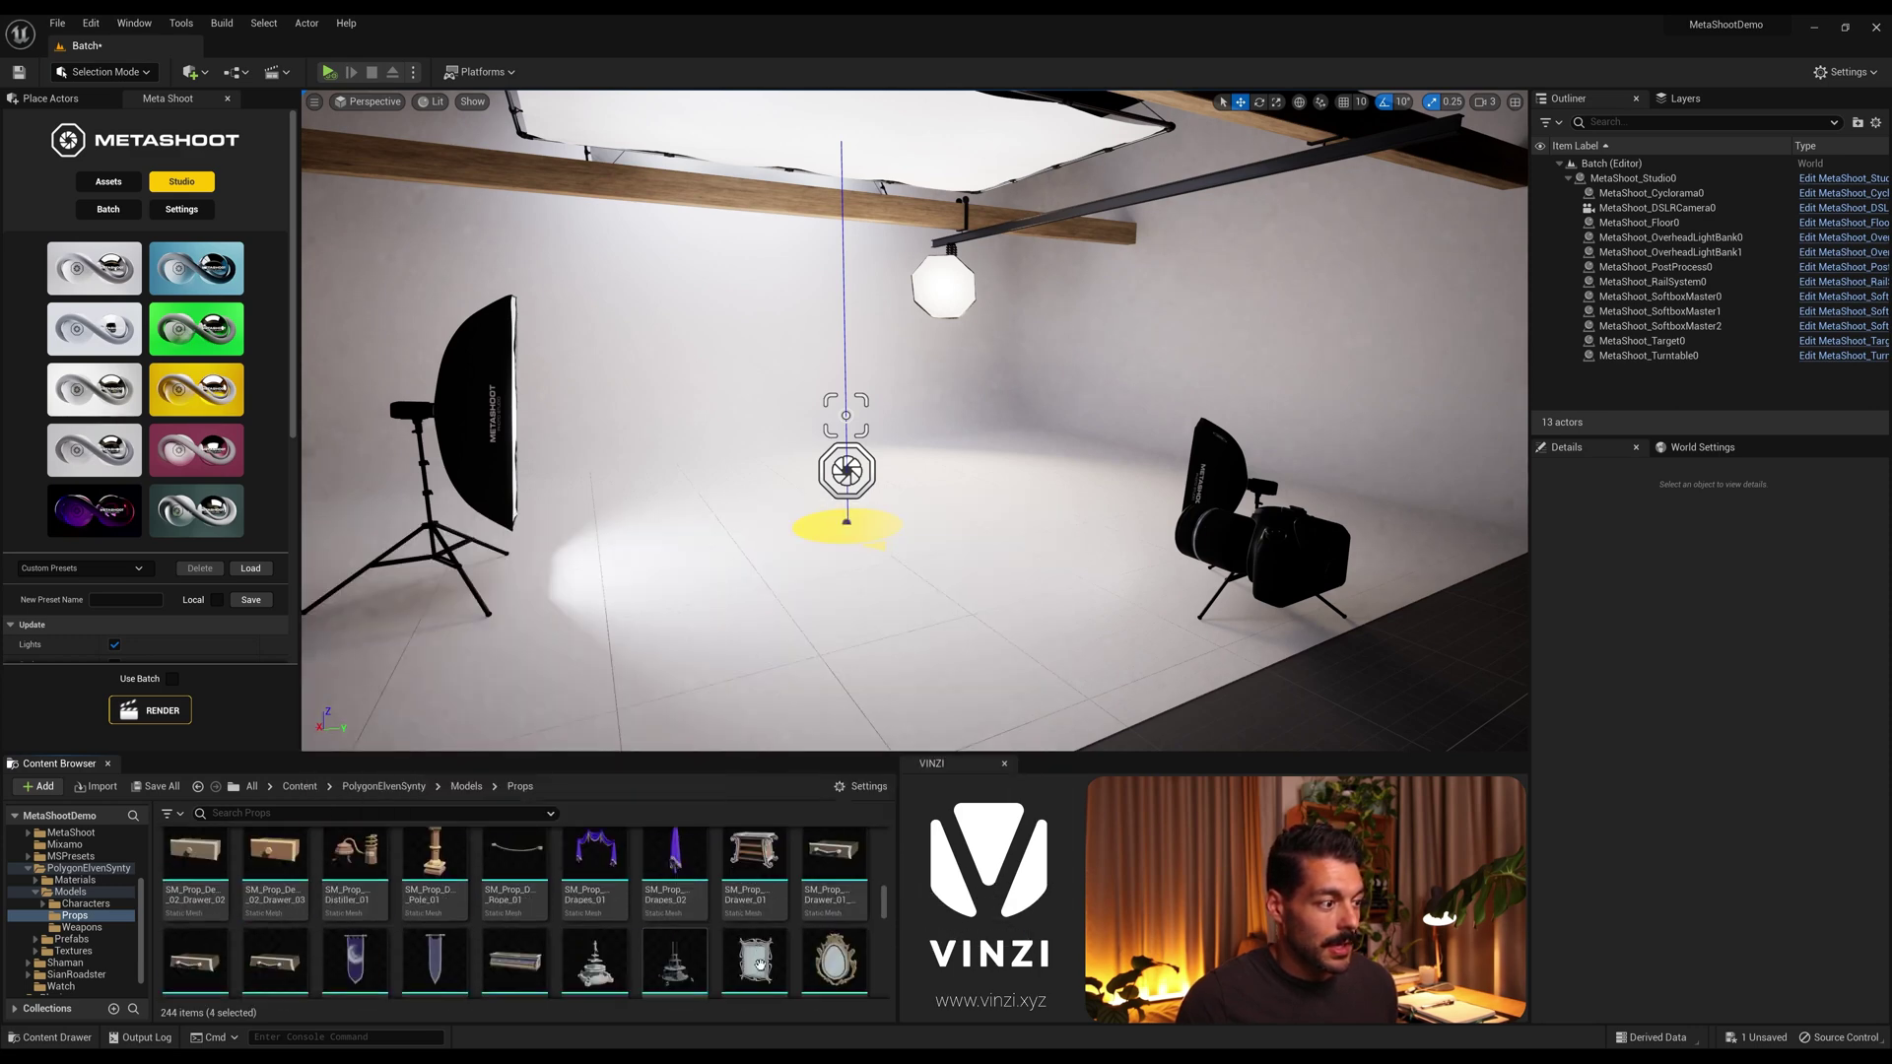
scroll(756, 936, down, 5)
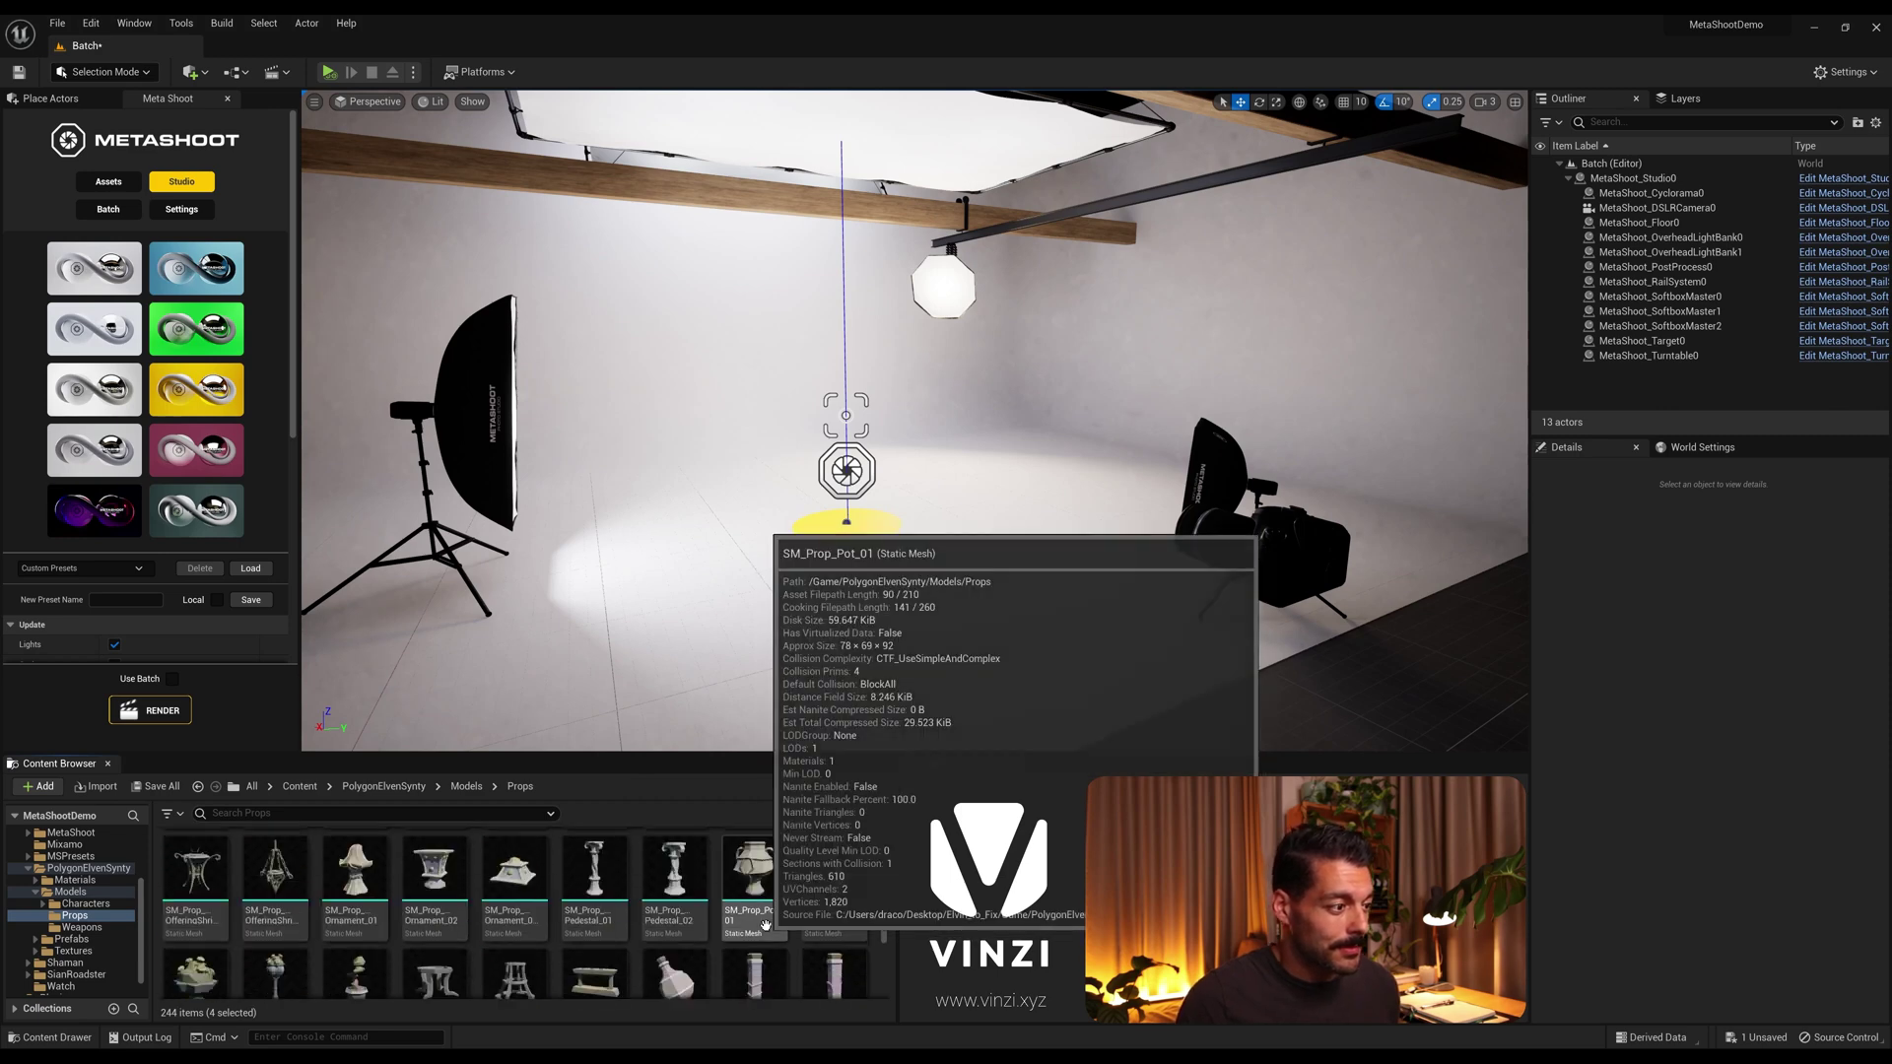
scroll(764, 926, down, 5)
ctrl+click(835, 897)
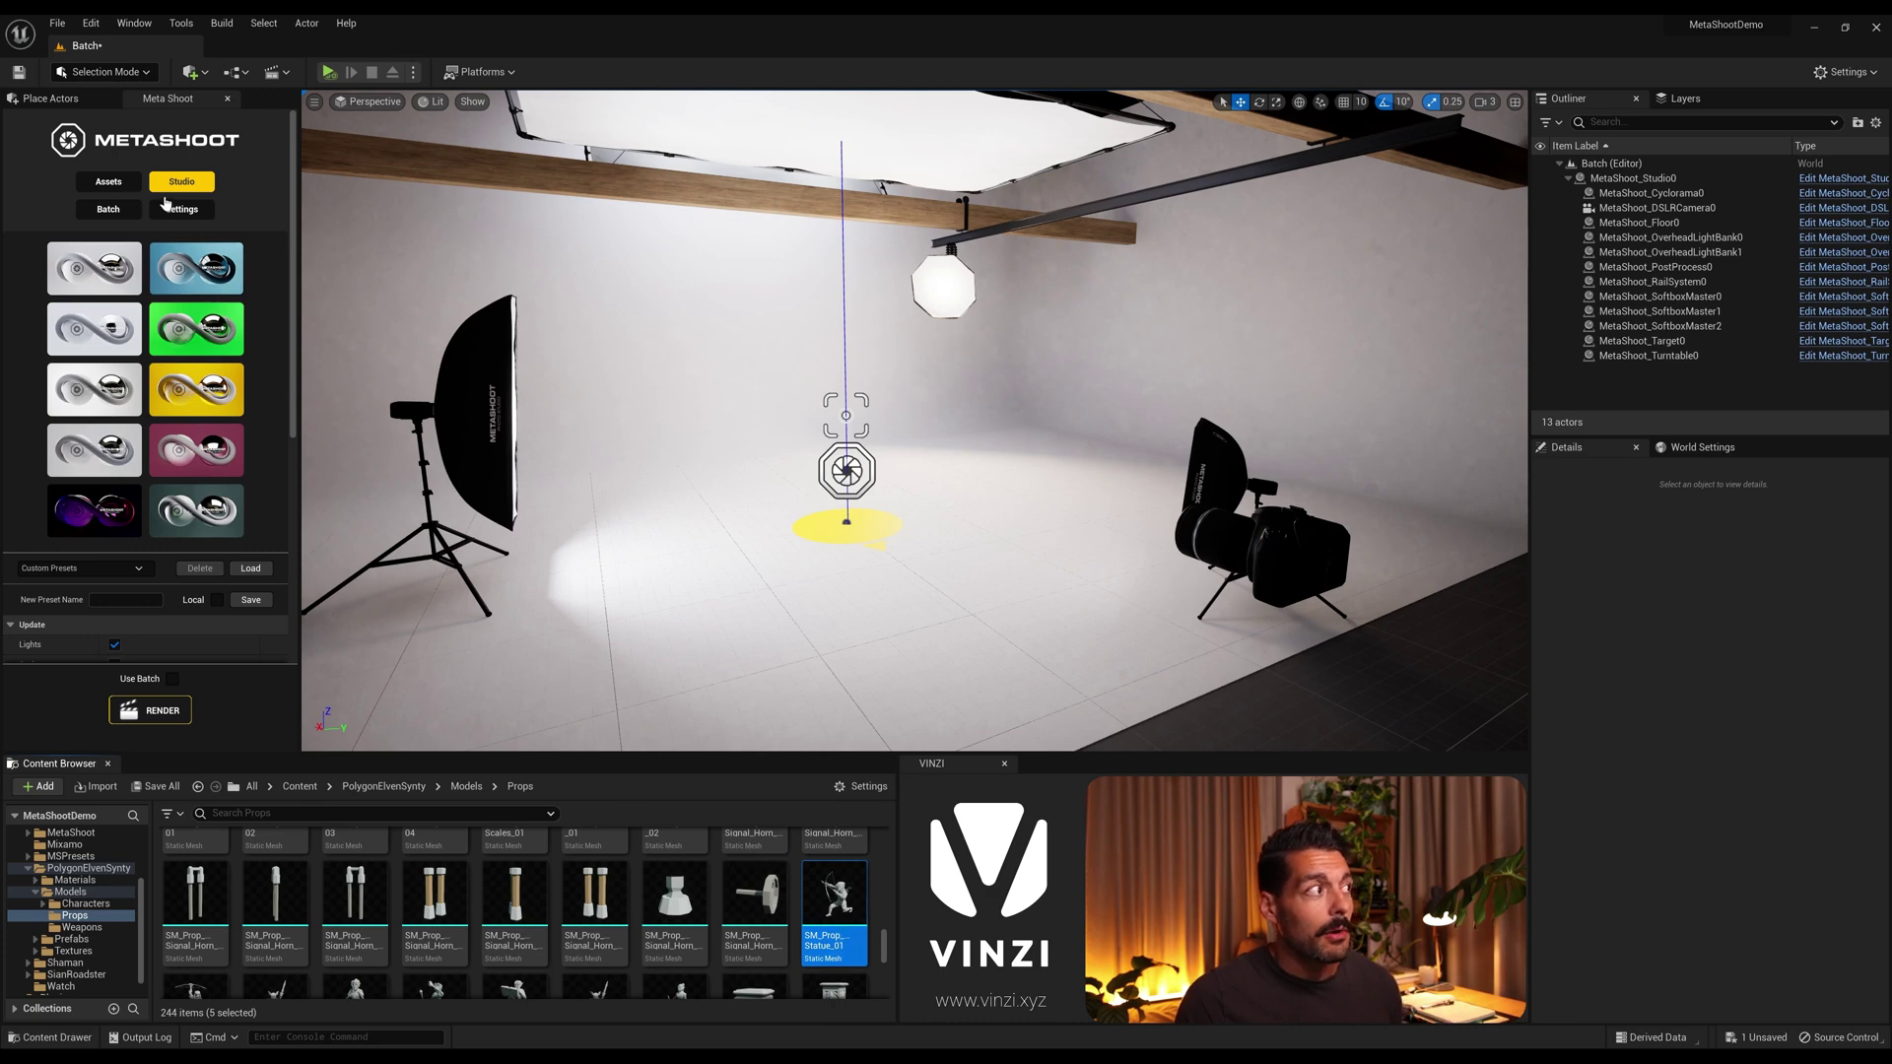
Step: Load the five selected props from the Content Browser into the MetaShoot batch
click(110, 210)
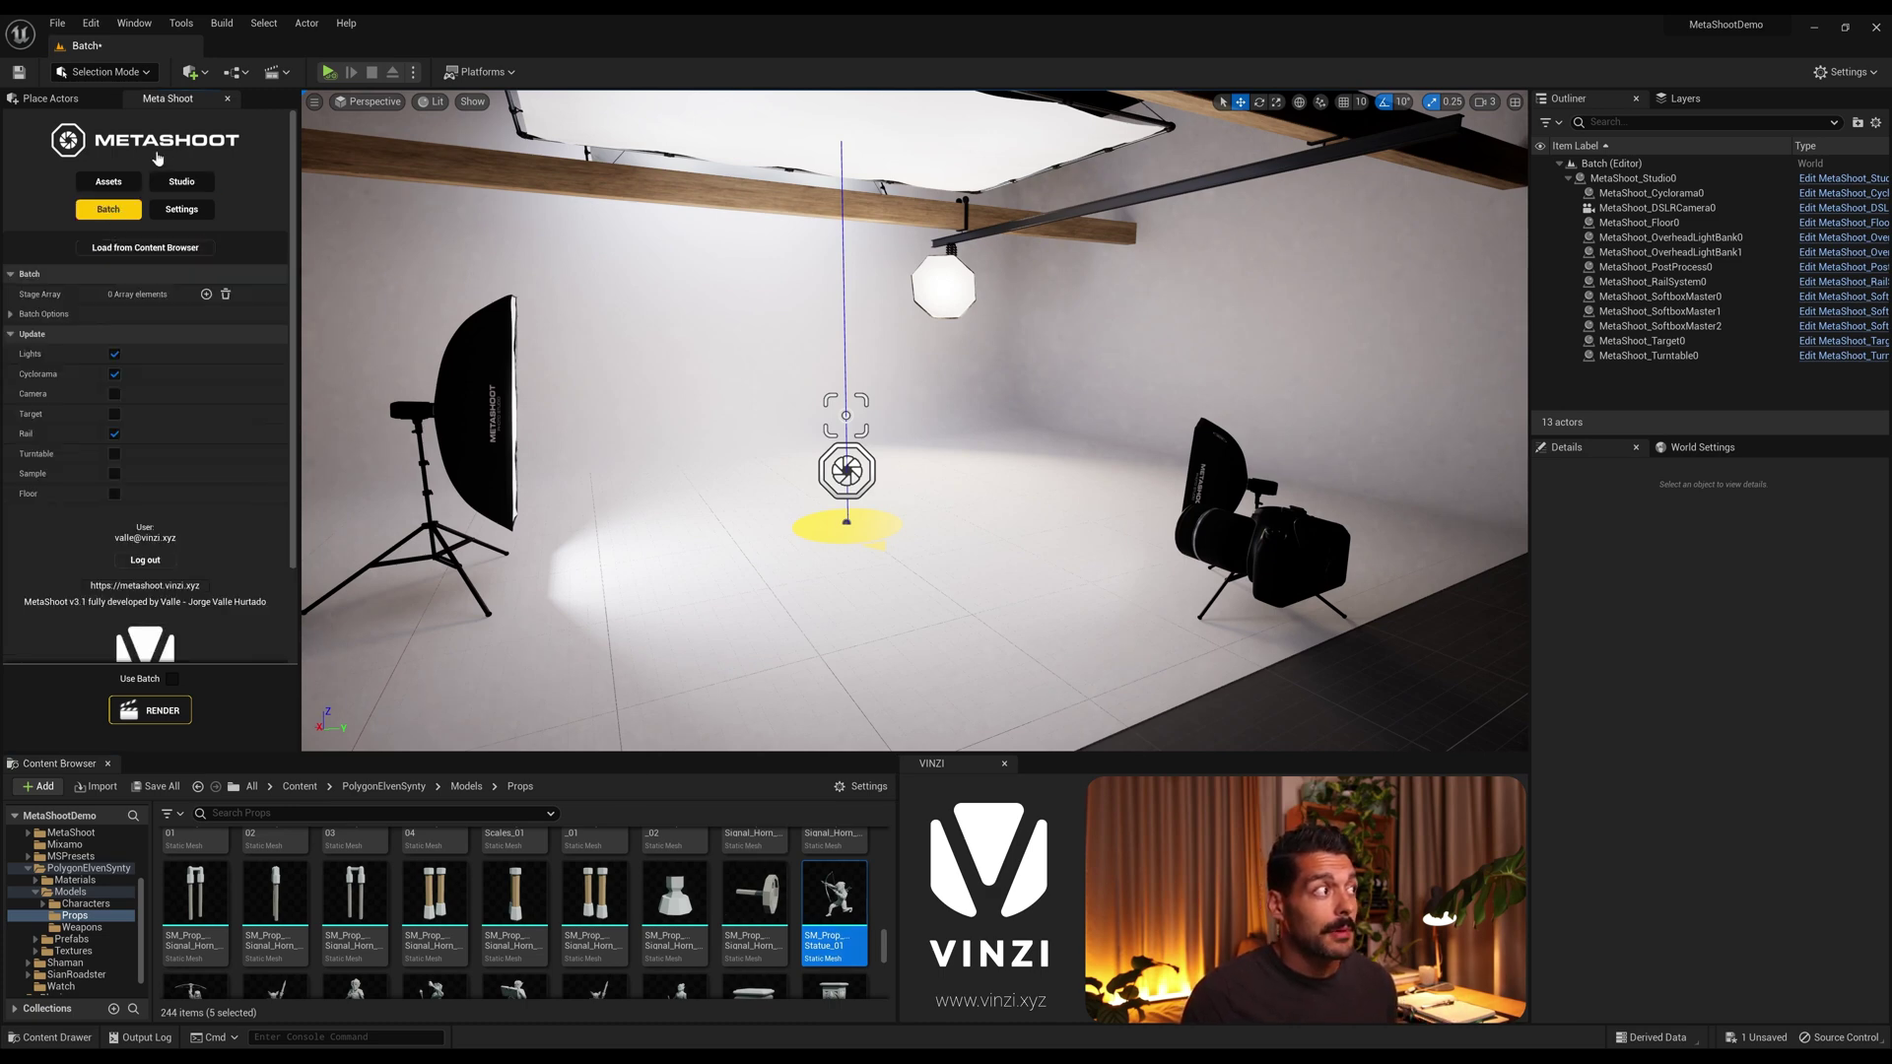
click(132, 250)
click(146, 250)
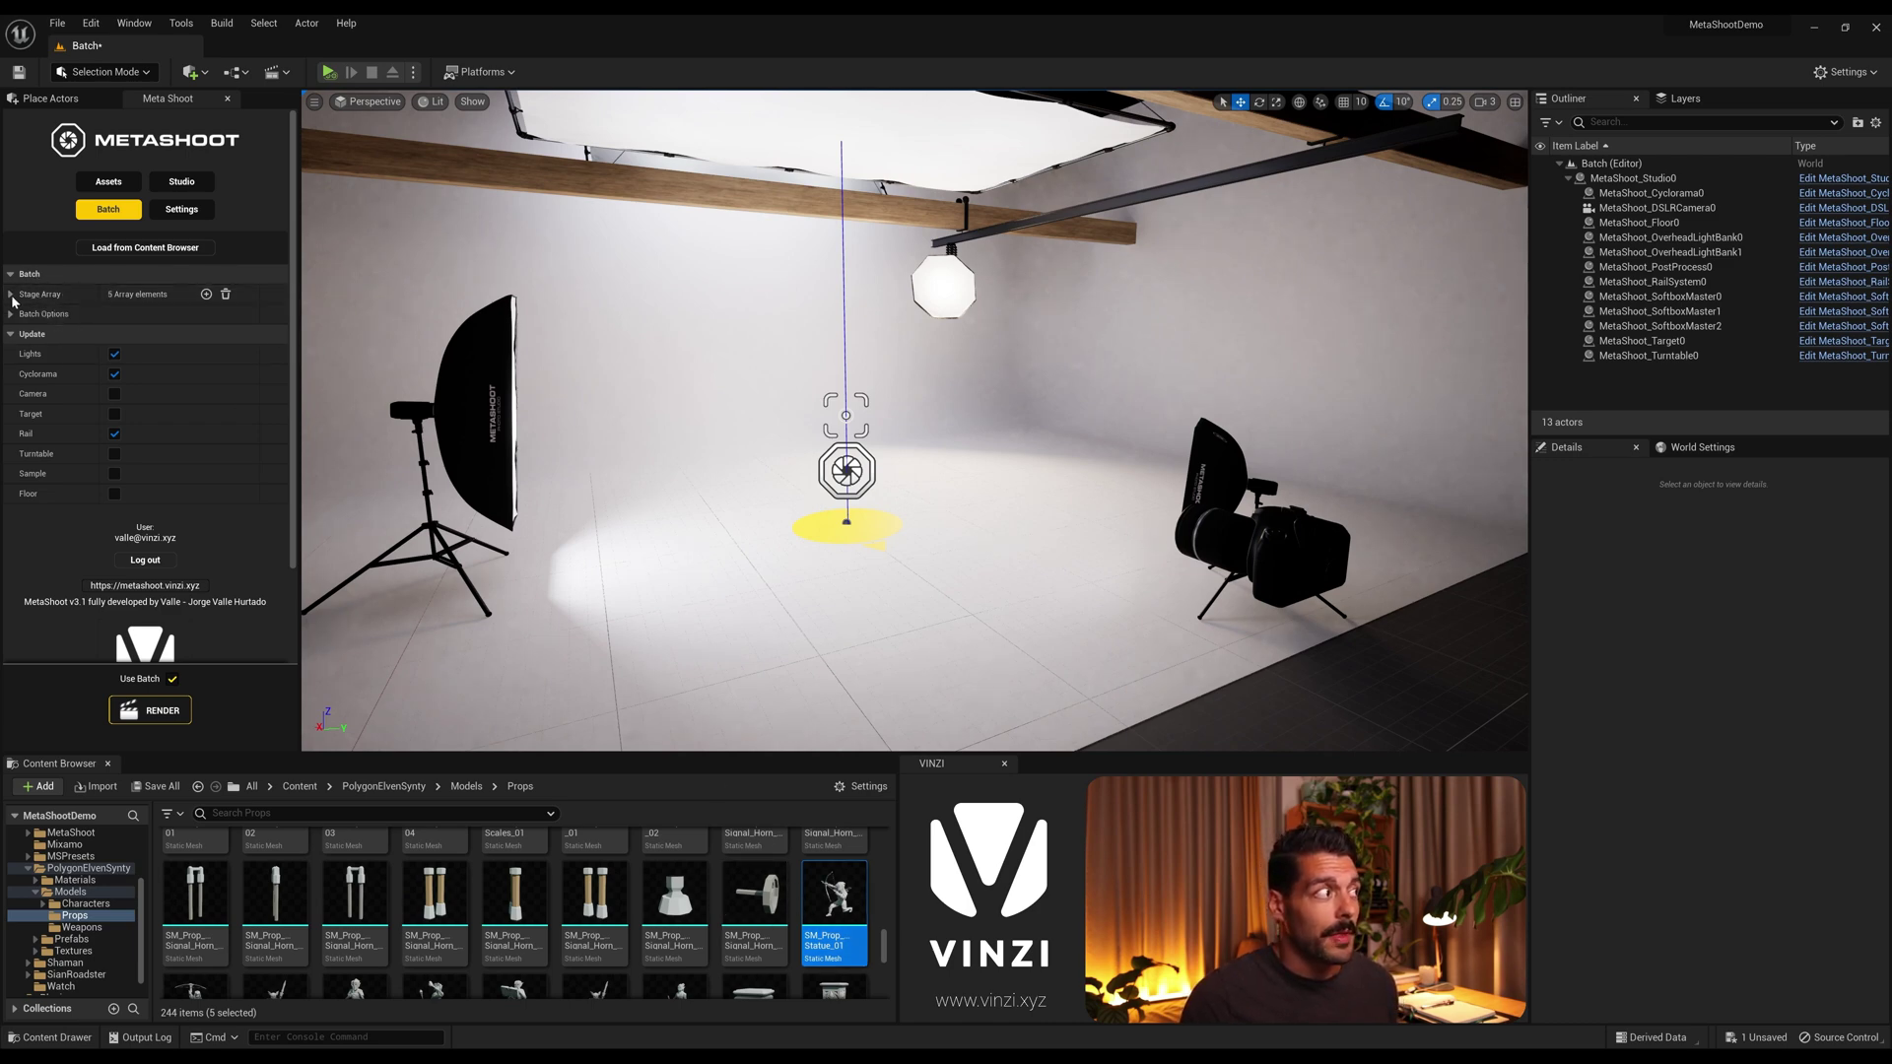
Step: Examine the Stage Array entries and the preset, model, transform and override material settings each one offers
click(12, 295)
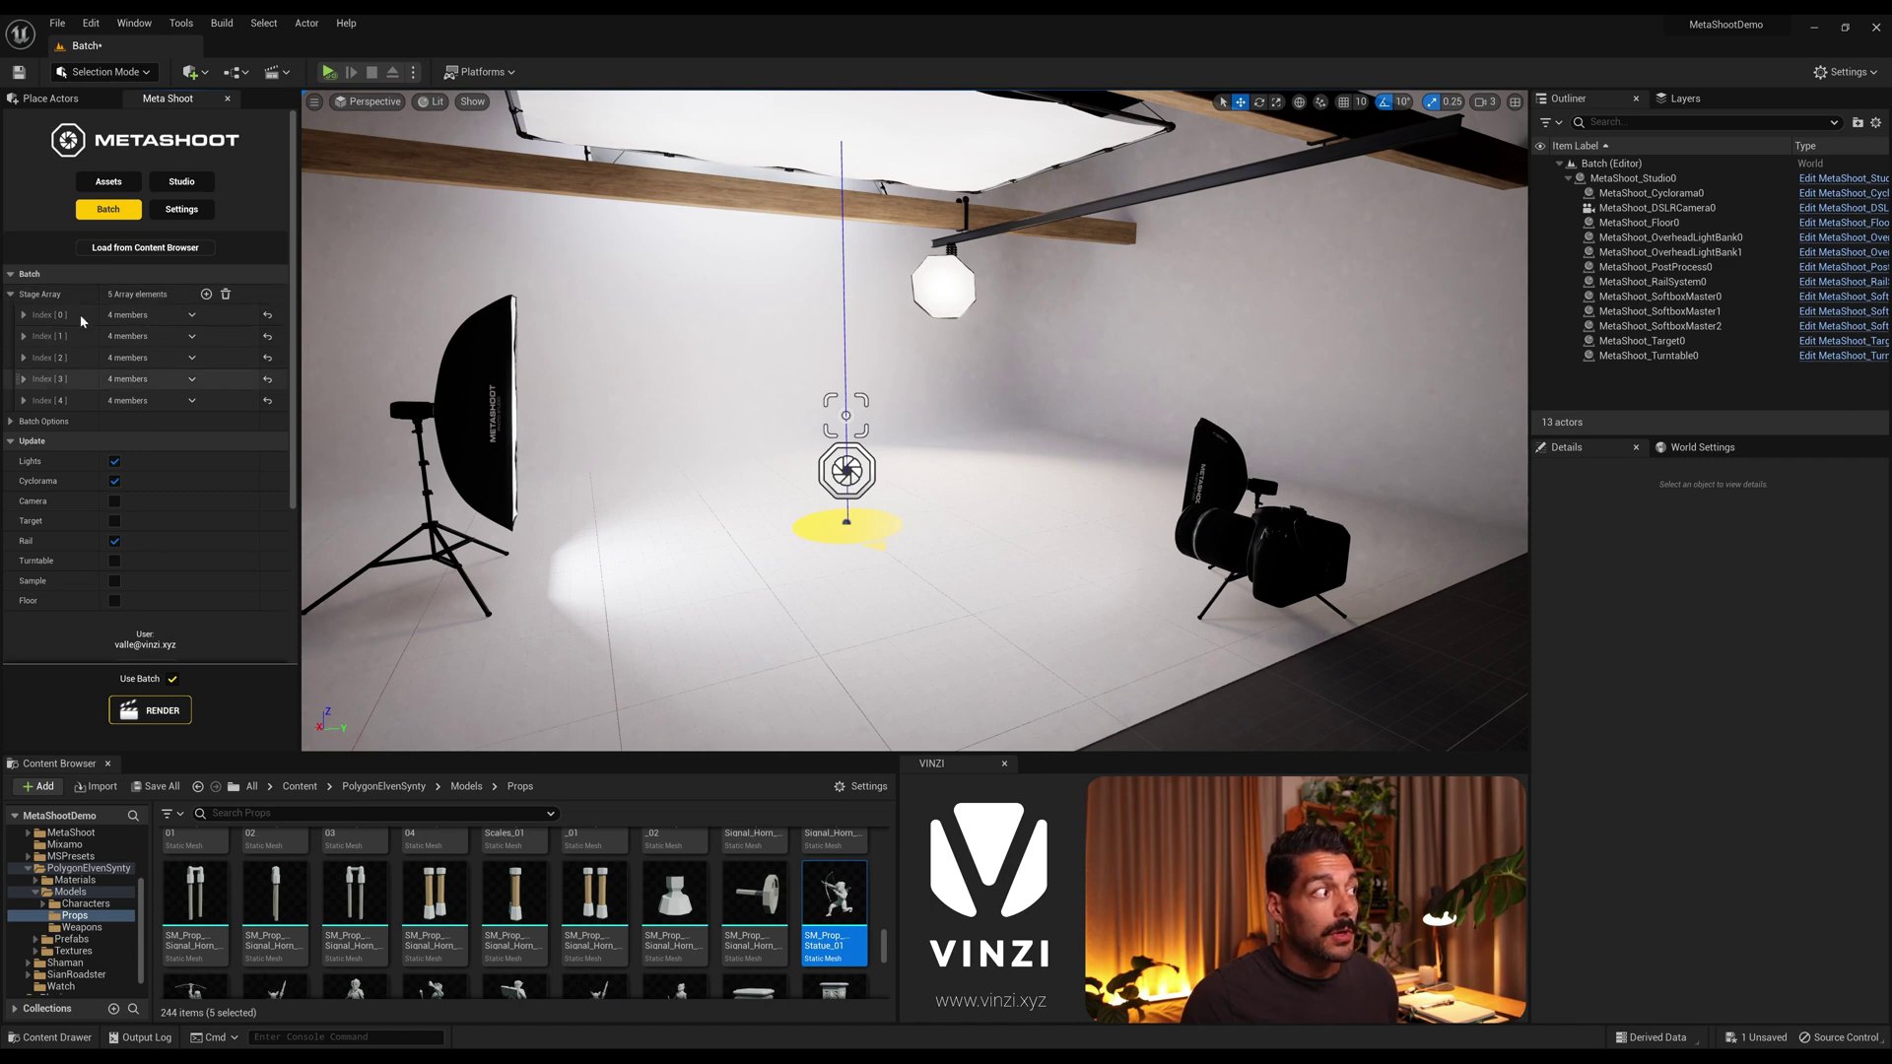
click(24, 315)
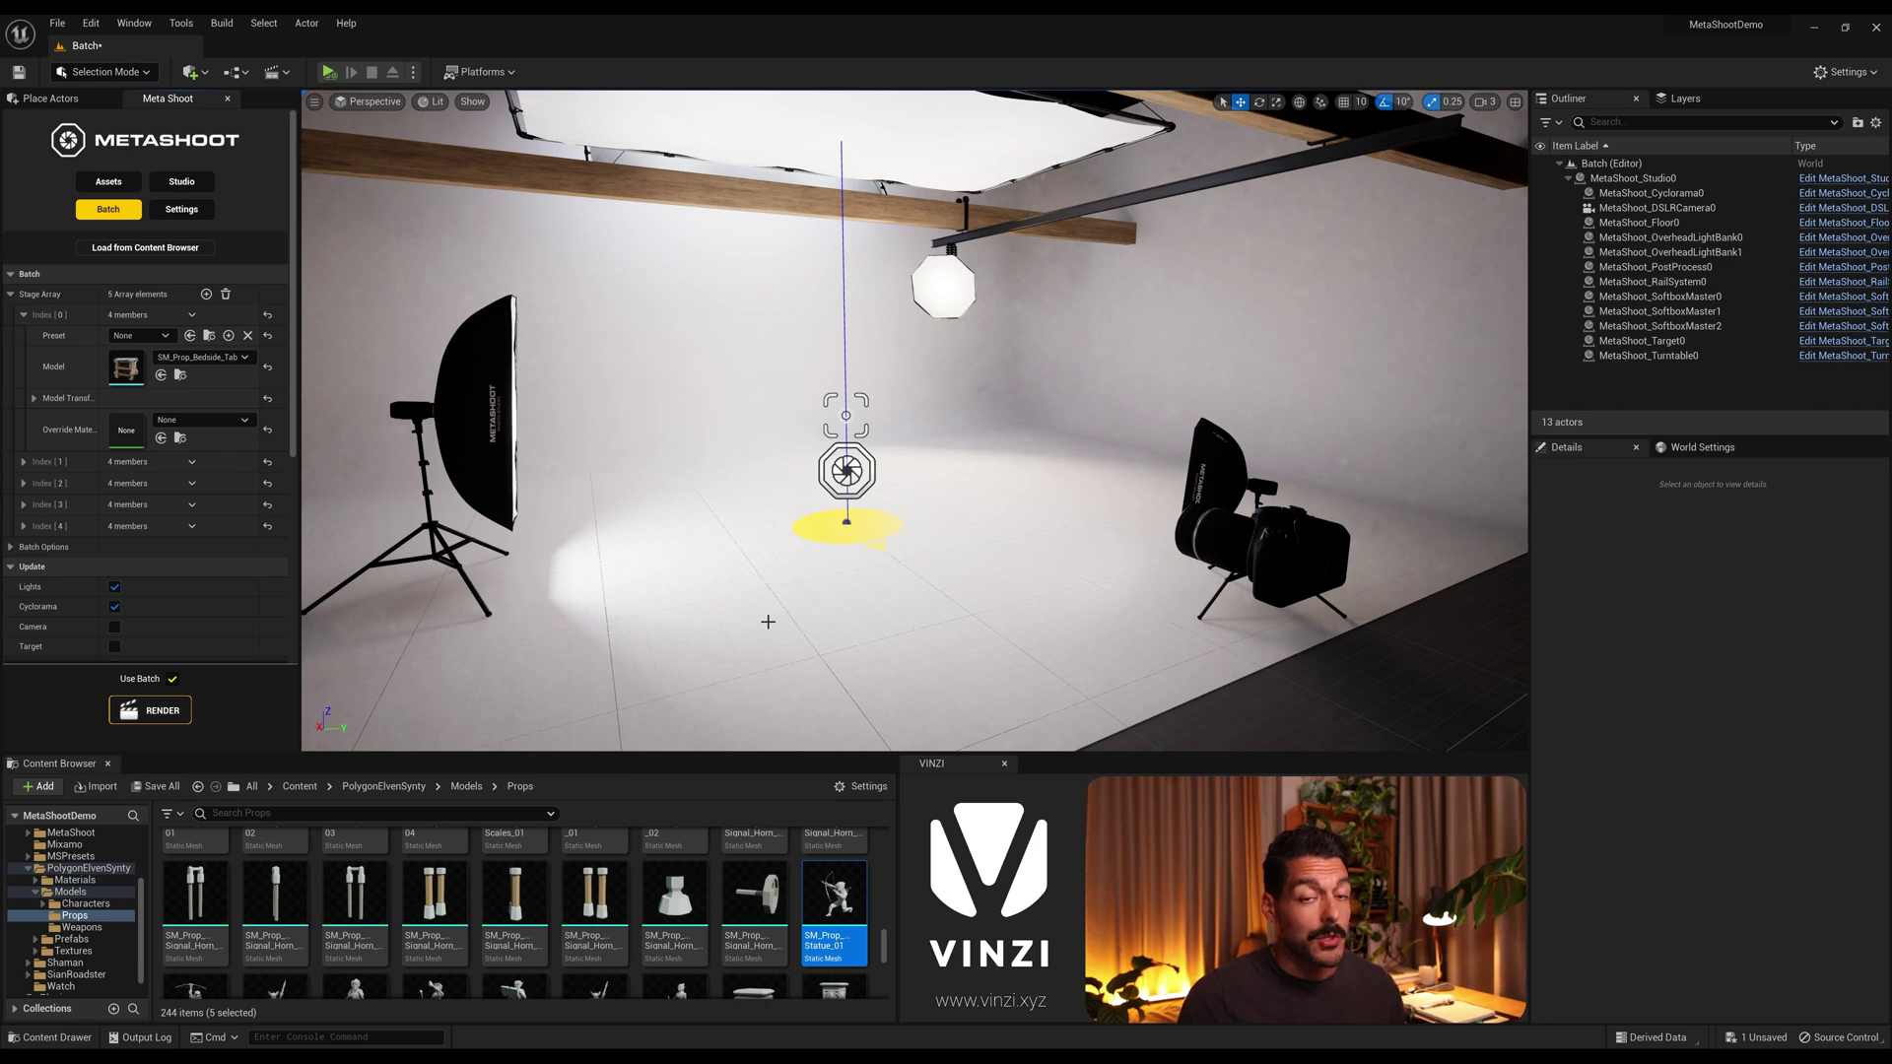
click(23, 461)
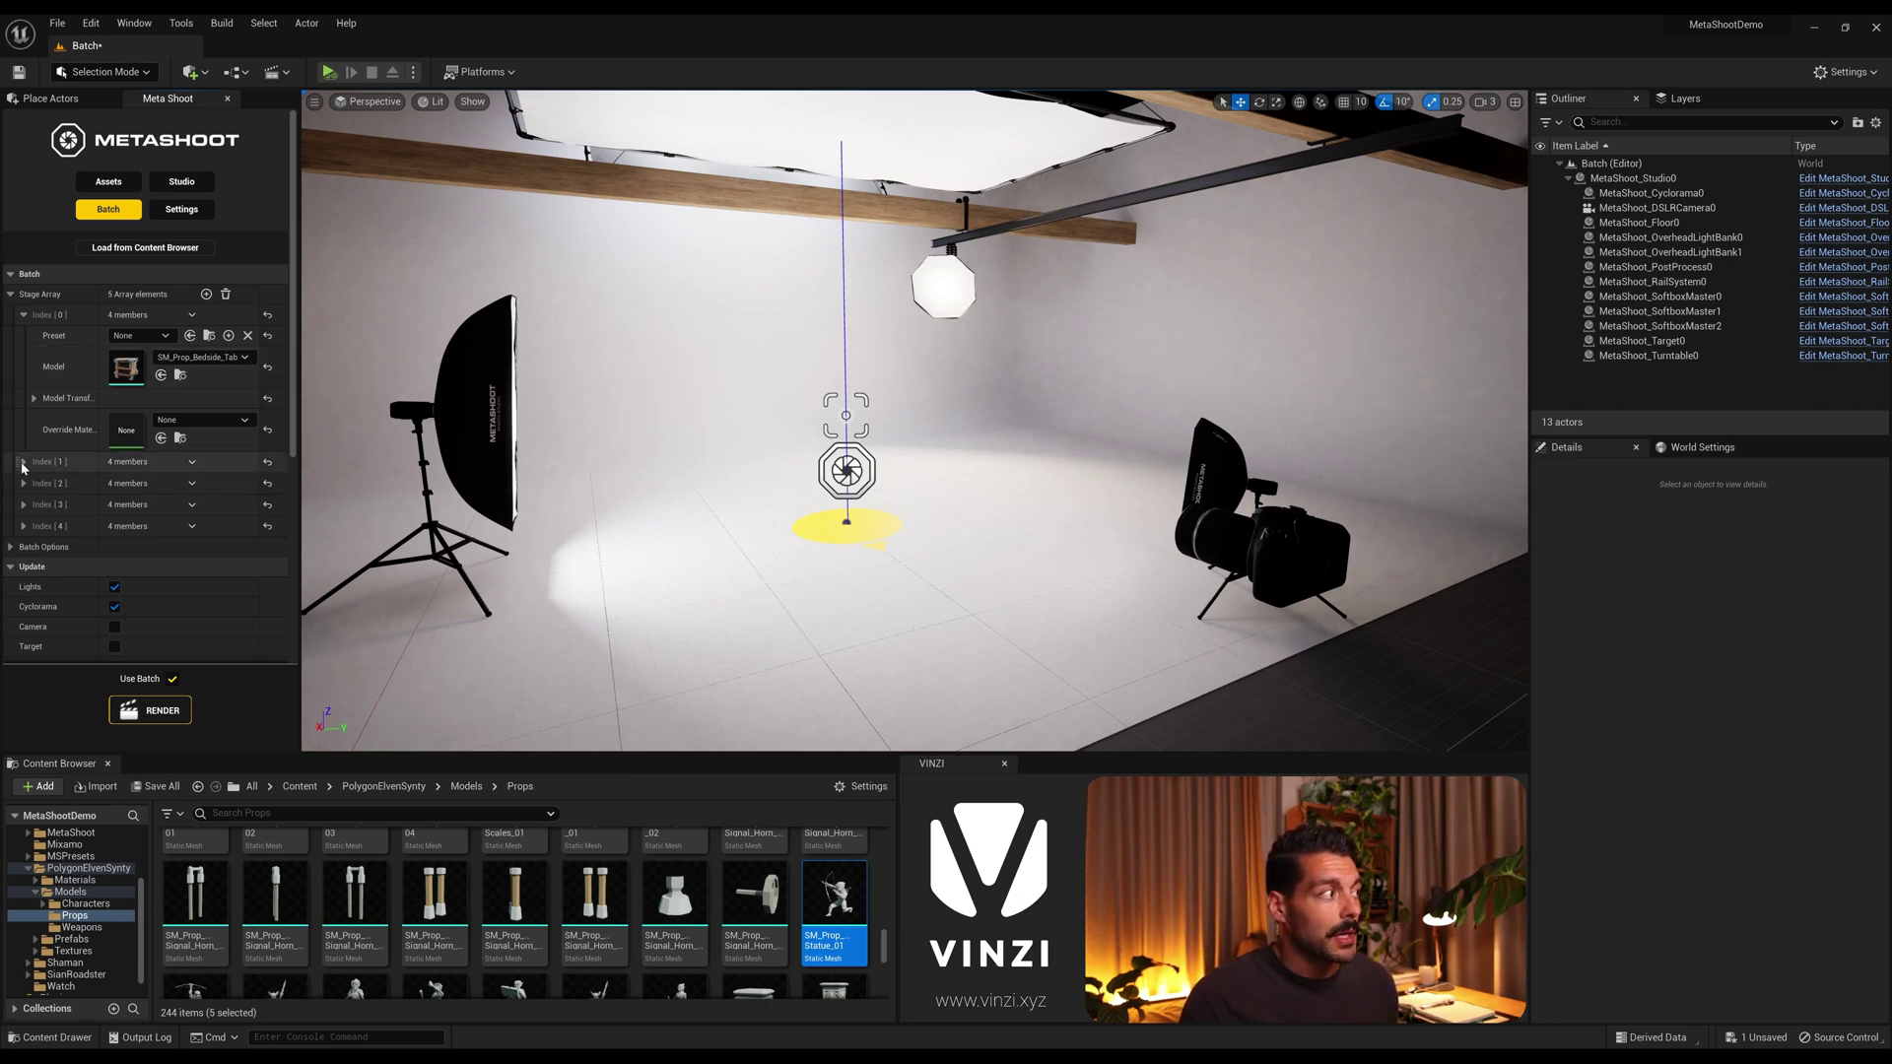
scroll(163, 500, down, 2)
click(23, 535)
scroll(149, 603, up, 2)
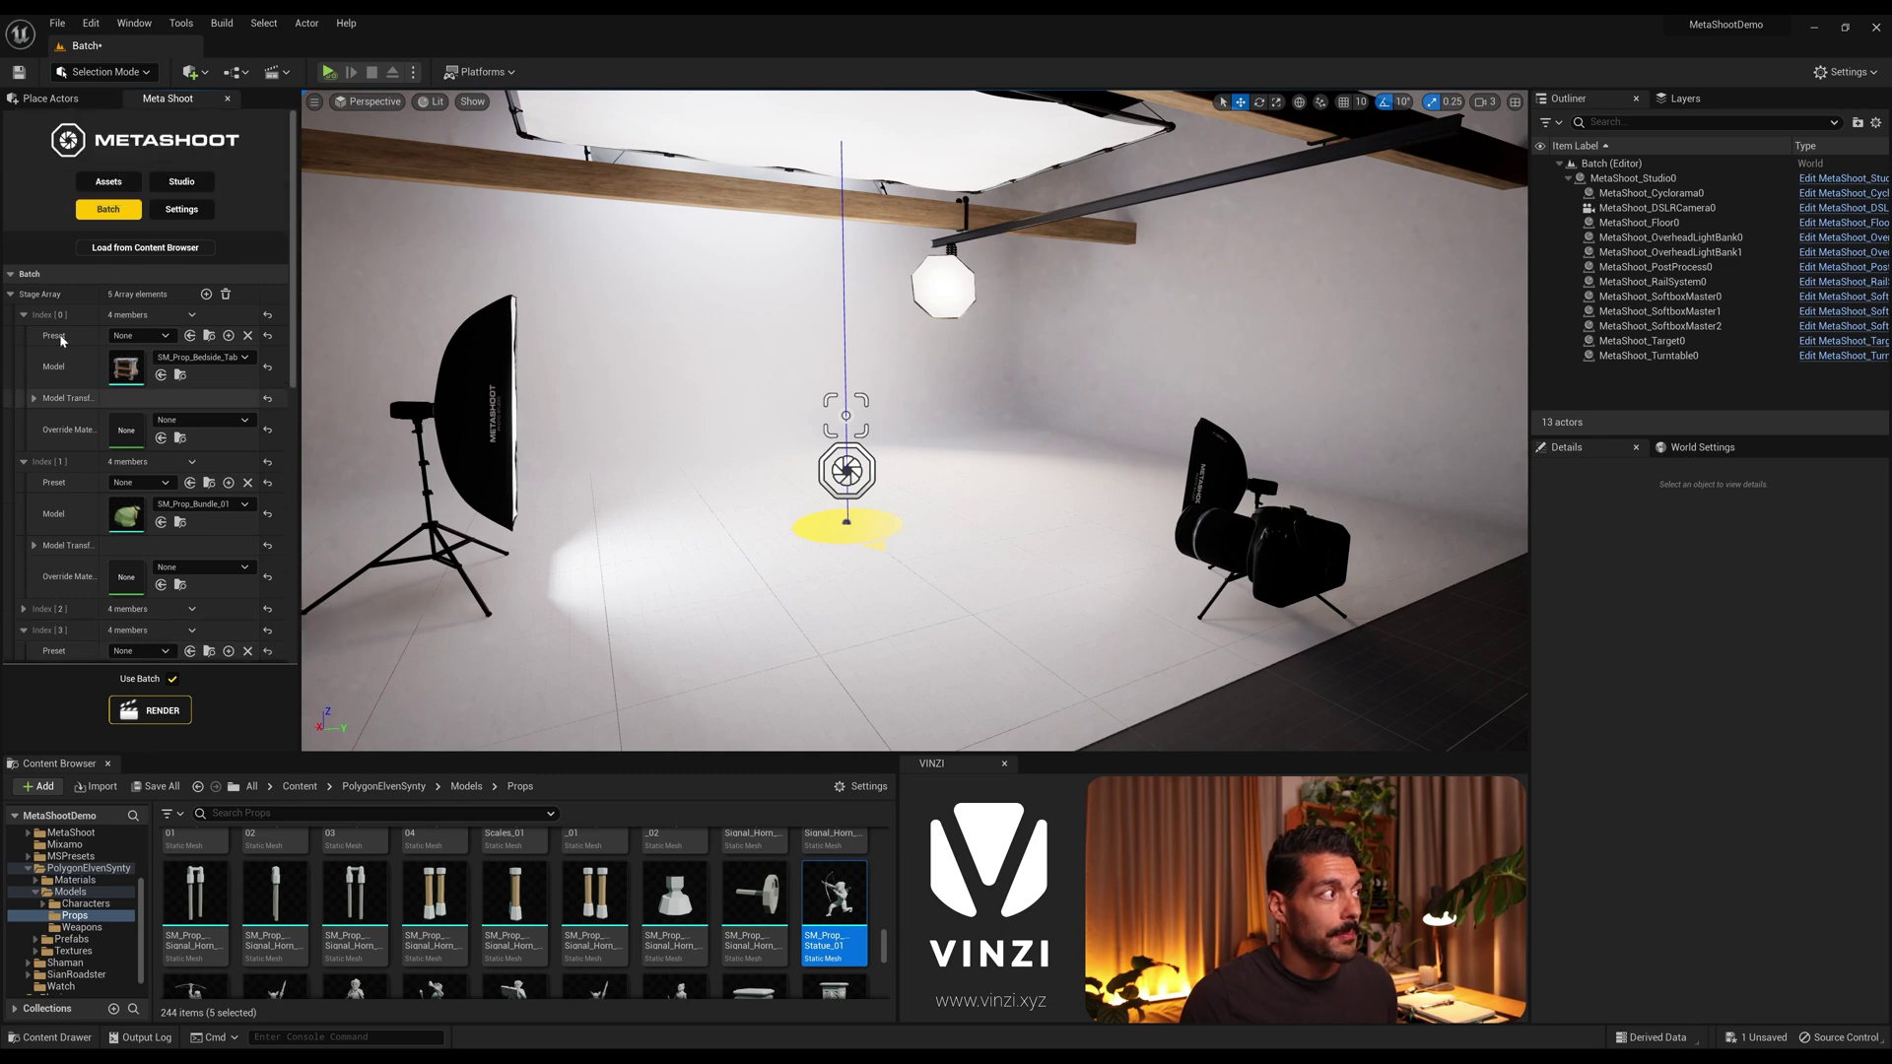
click(12, 293)
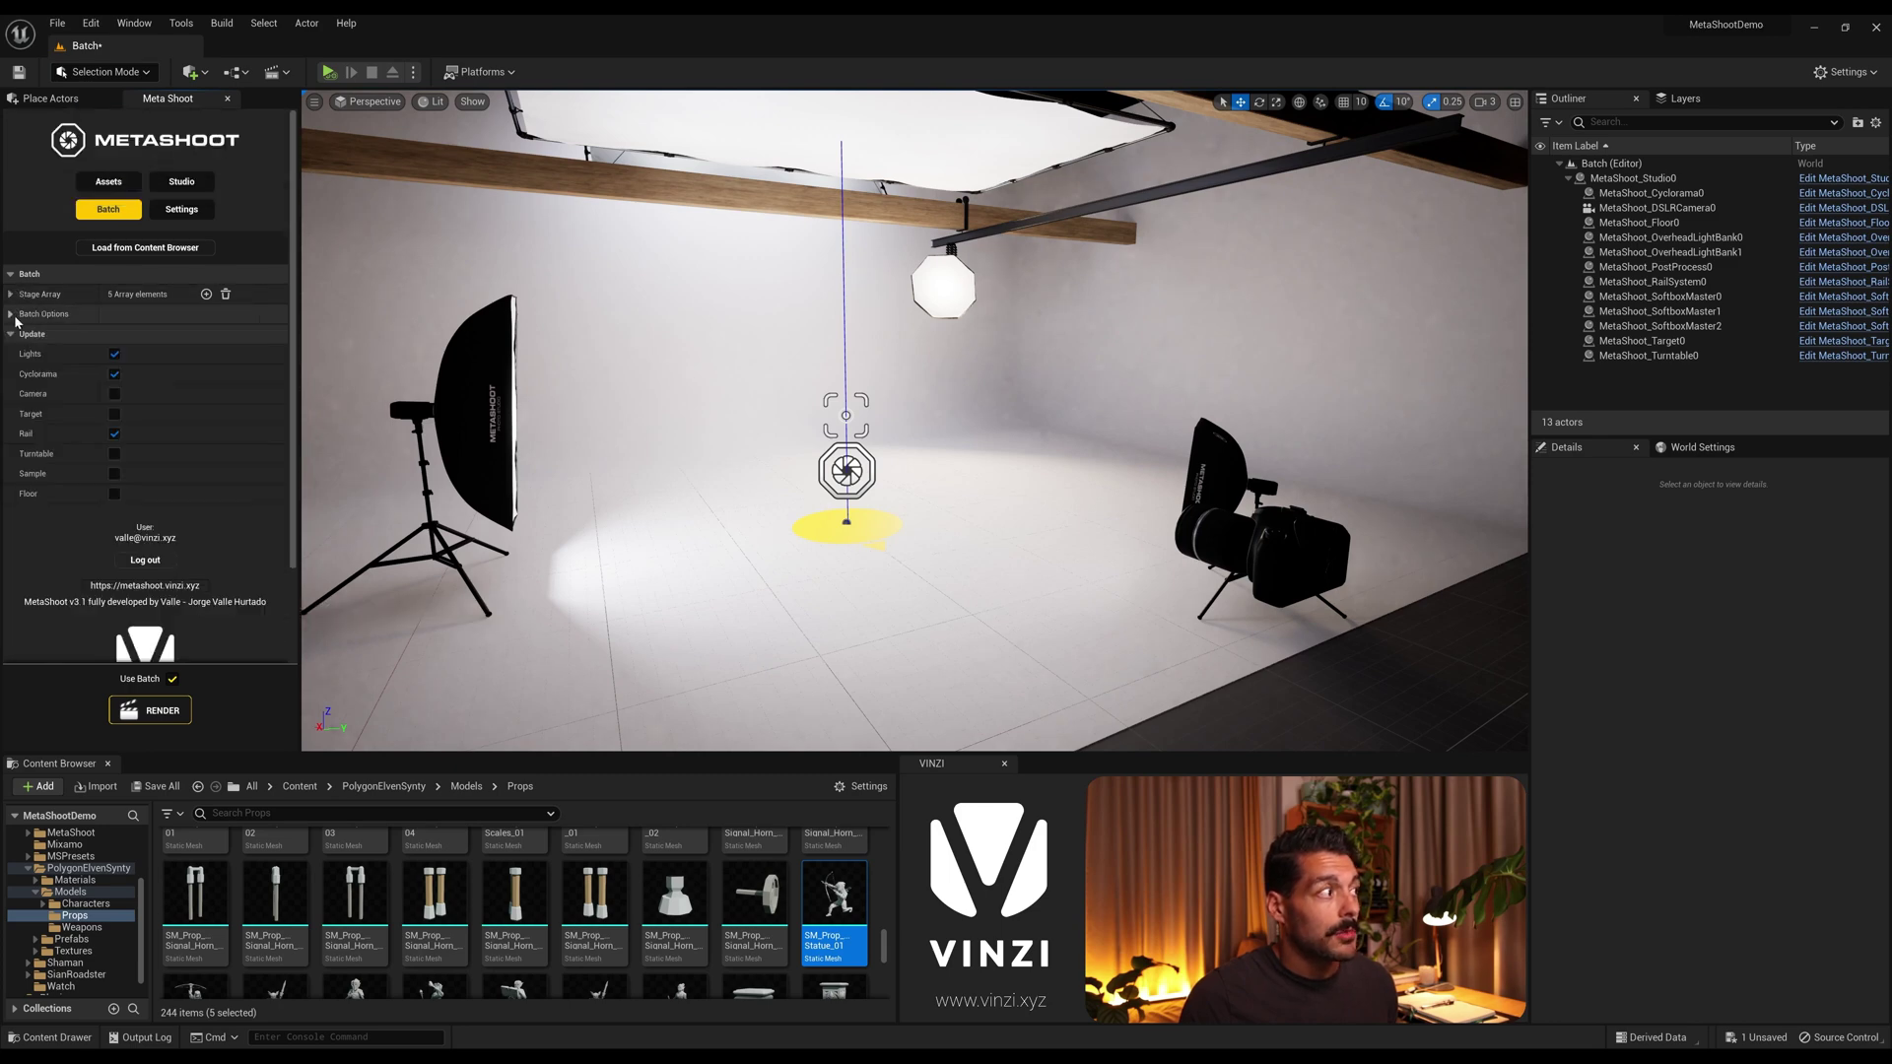
Step: Enable Add Loaded Items in the batch options and append one Signal Horn prop to the Stage Array
click(10, 314)
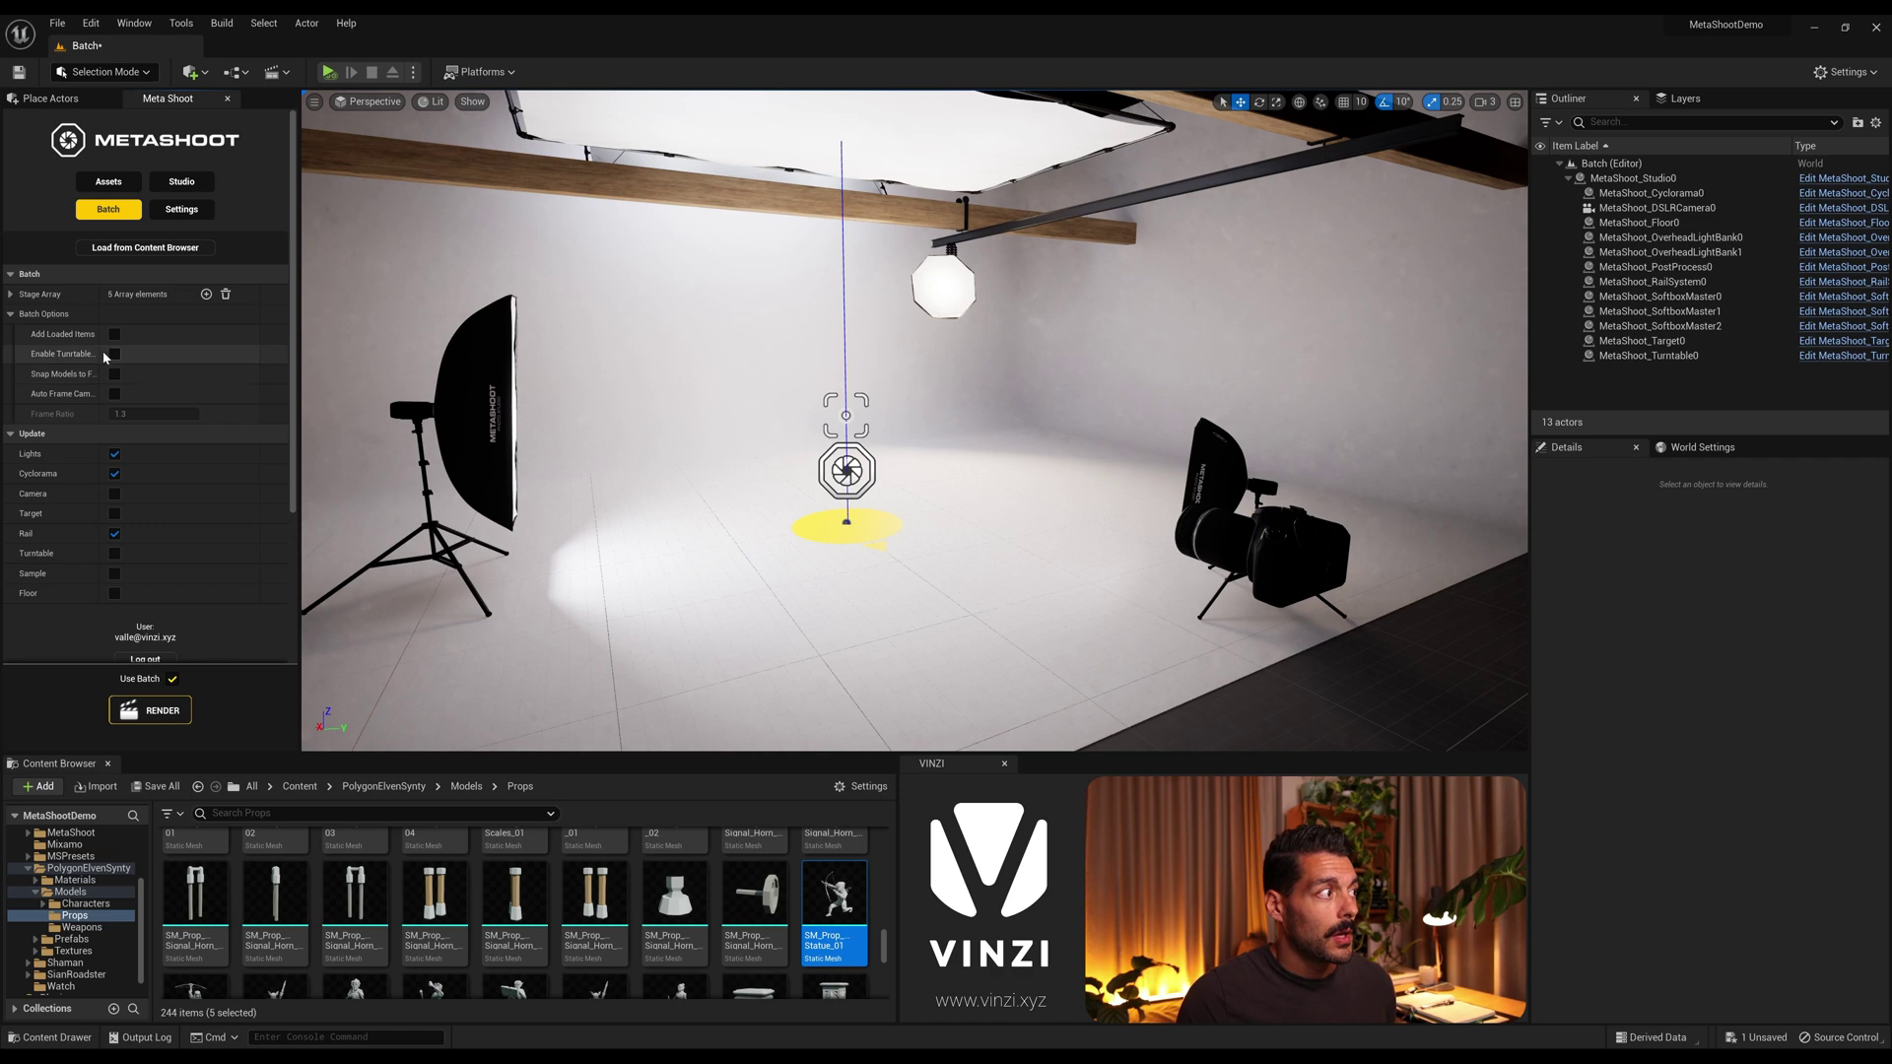
drag(102, 355, 135, 353)
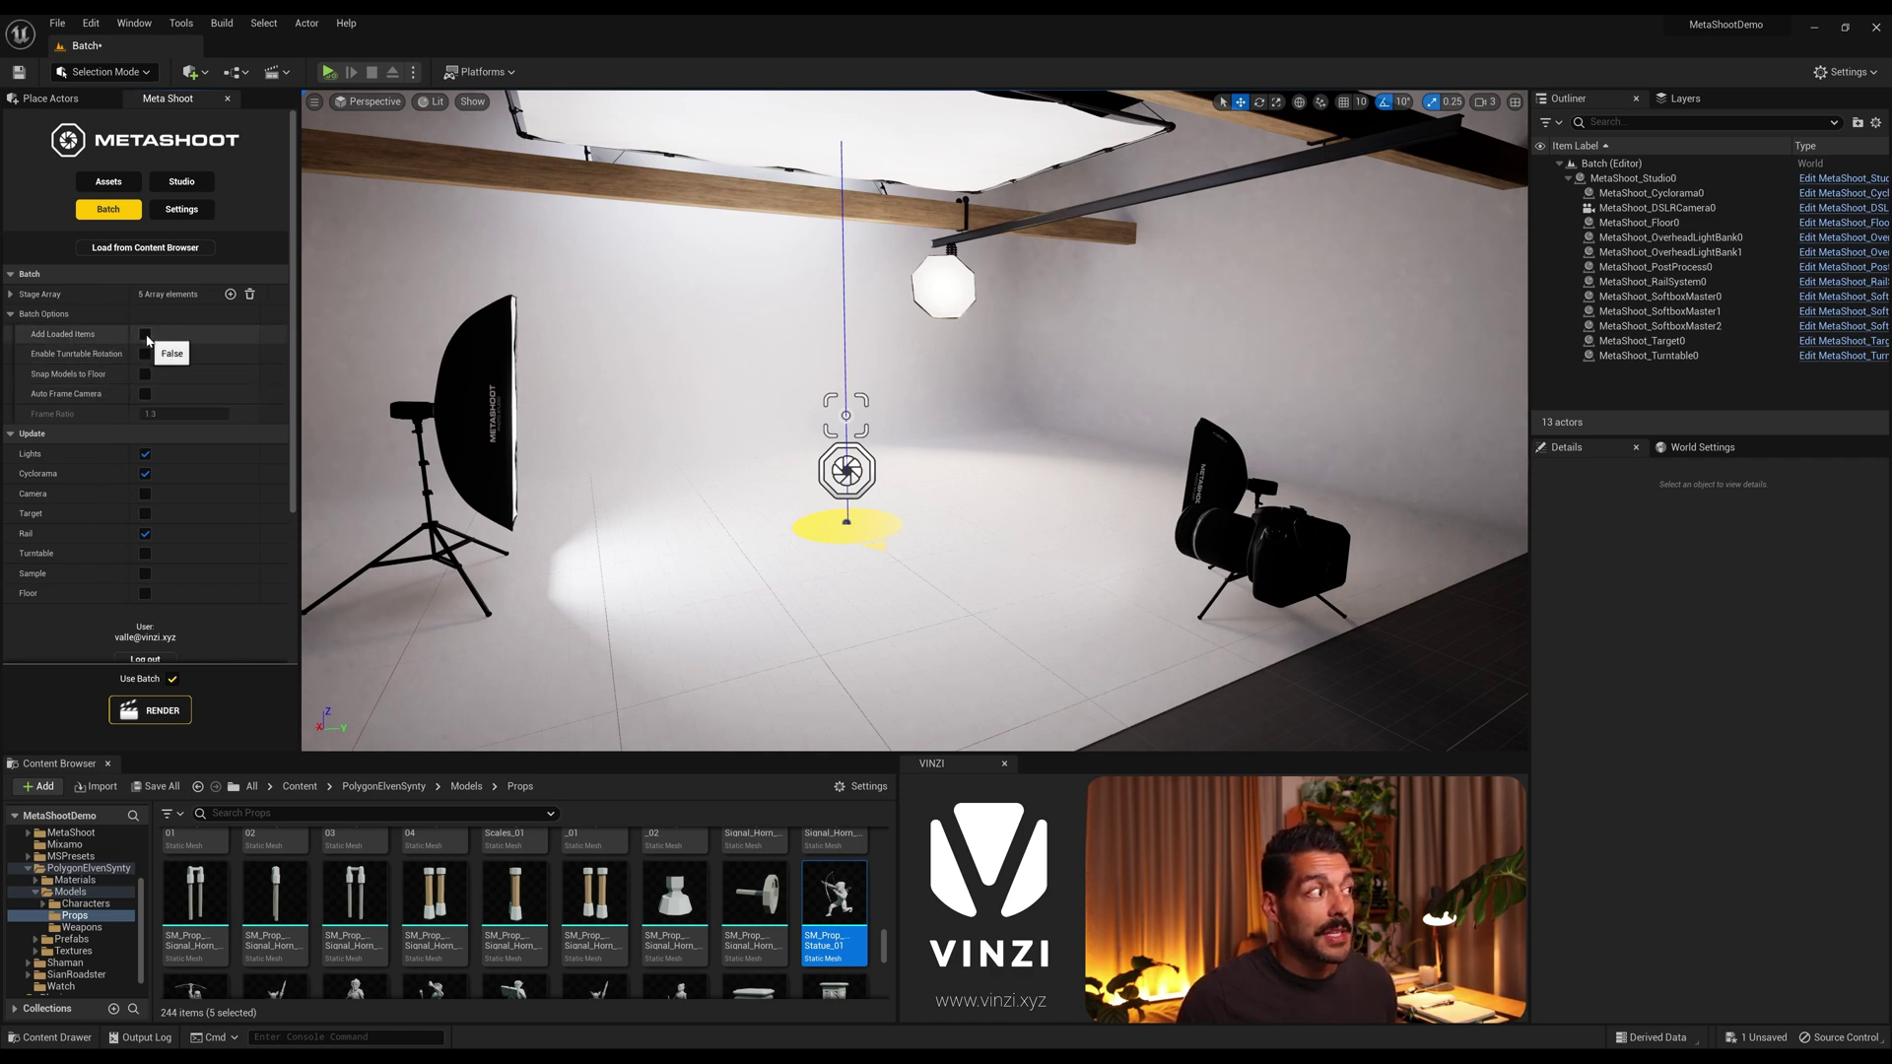
click(491, 914)
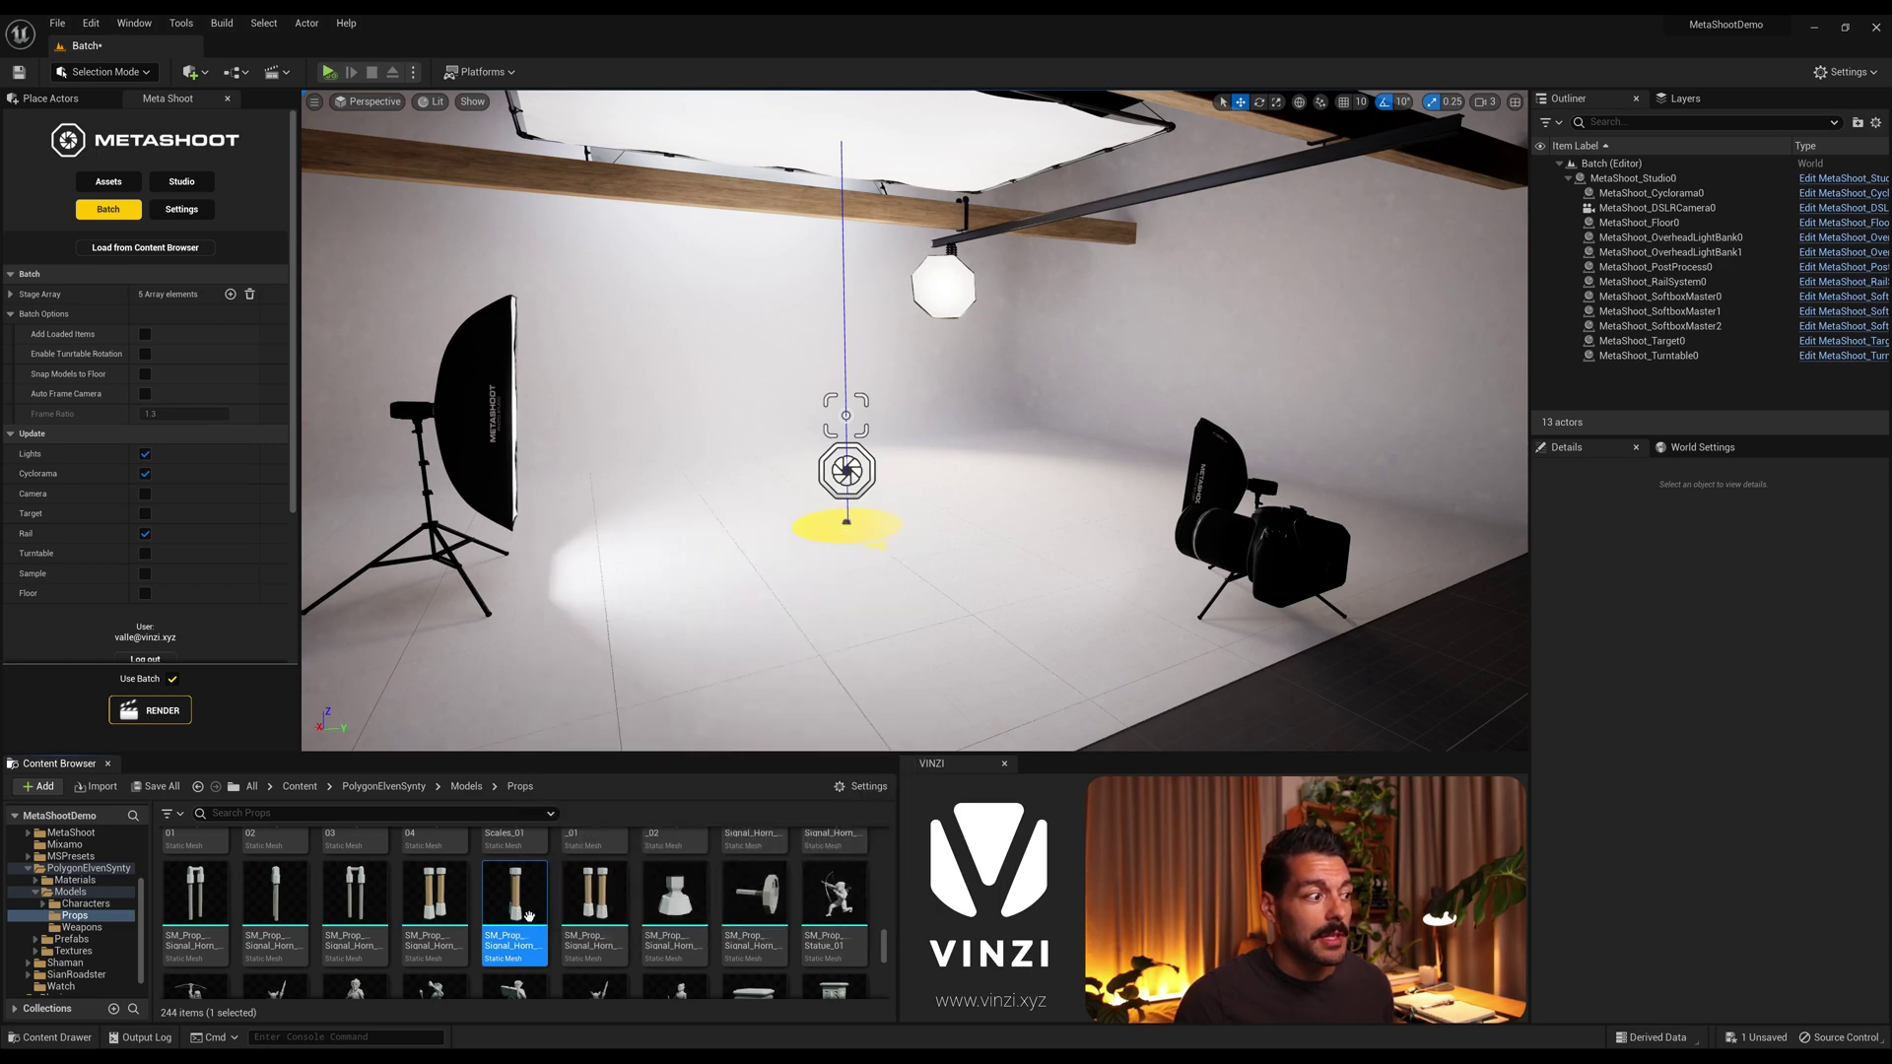
click(145, 335)
click(152, 252)
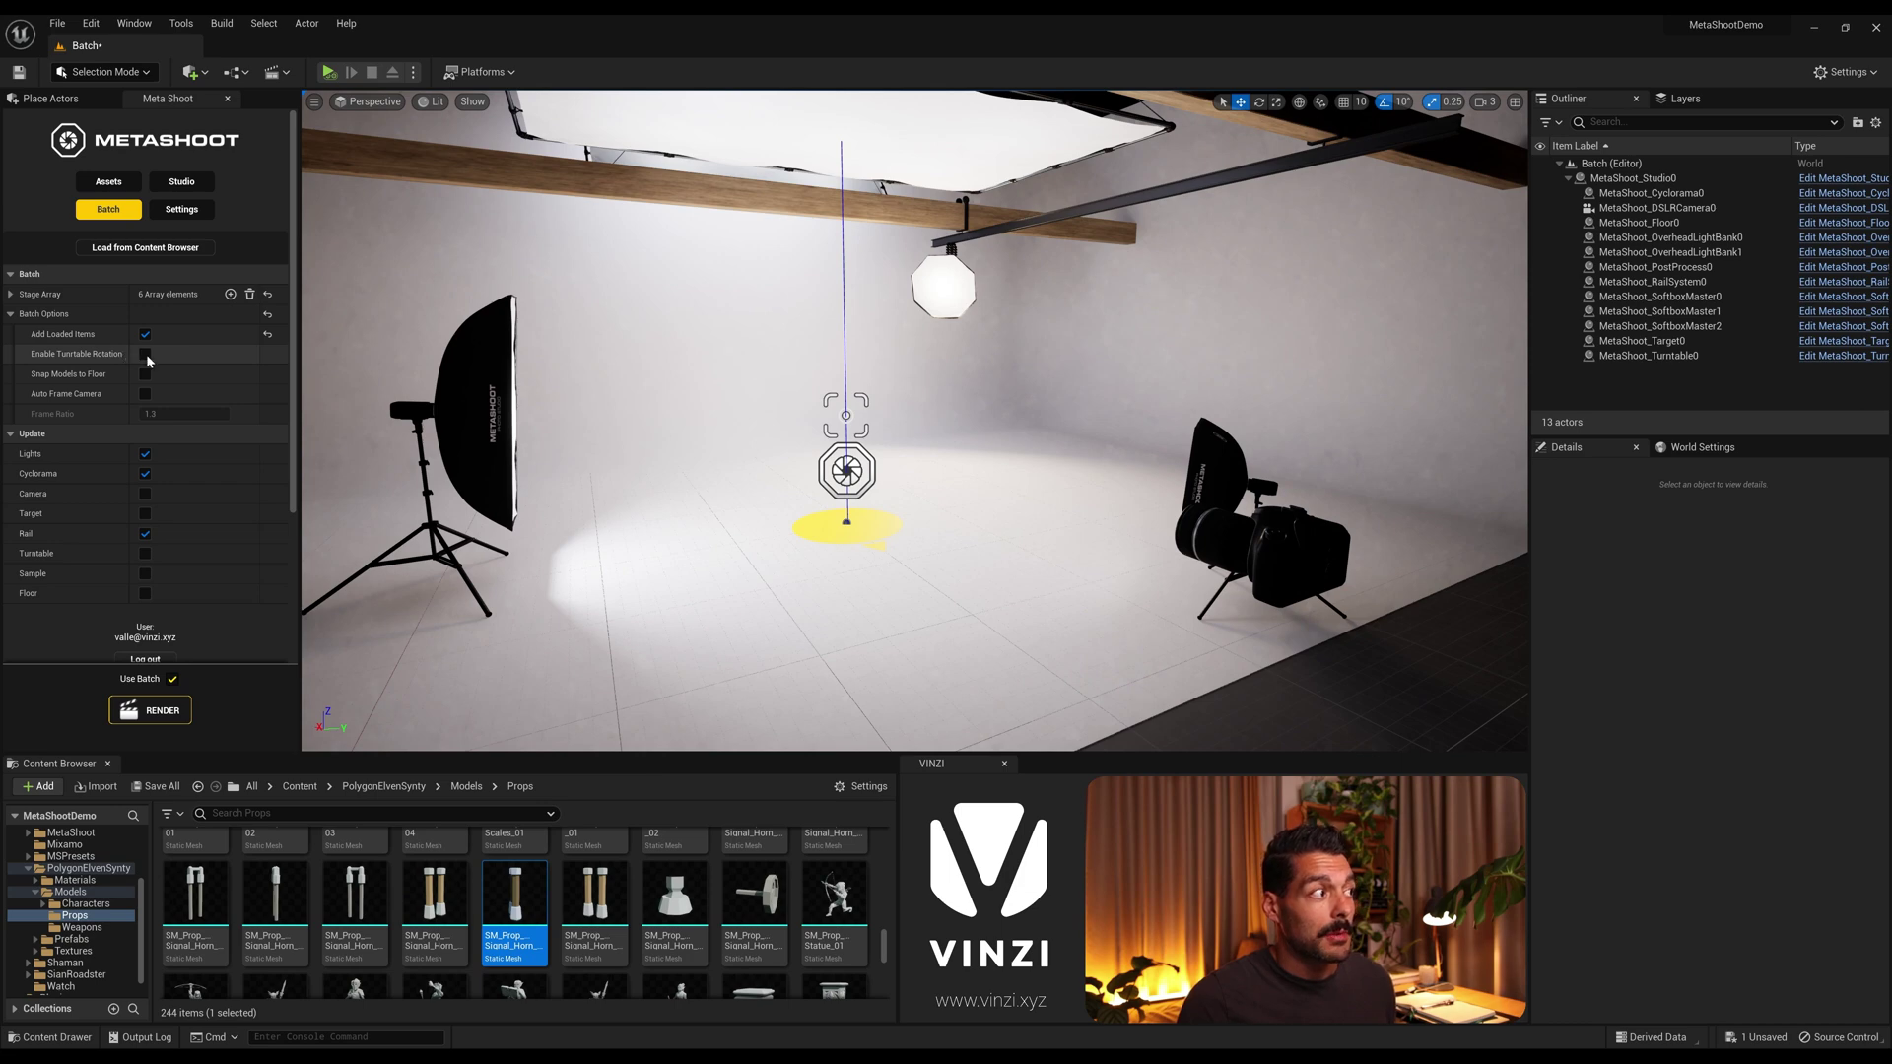
Step: Place the SM_Wep_Axe_01 mesh from the Models Weapons folder on the studio floor beside the turntable
click(877, 537)
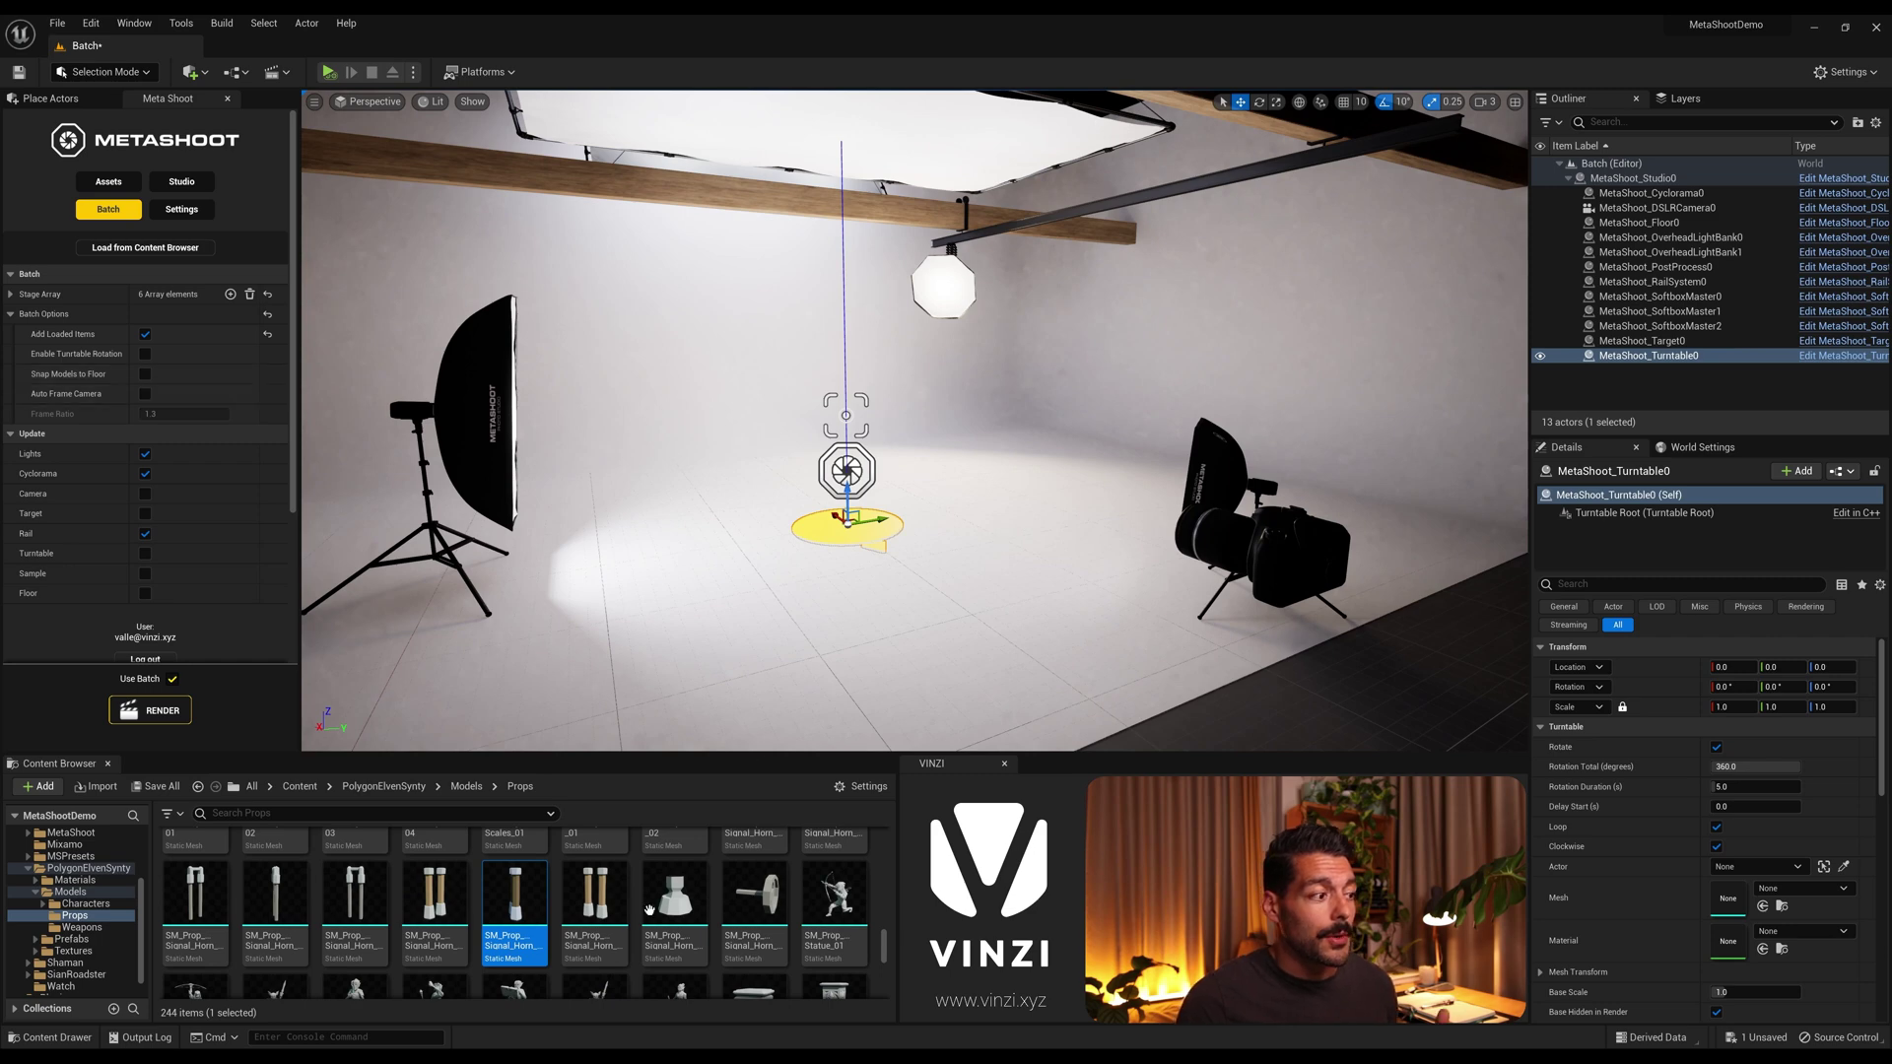
scroll(613, 934, up, 1)
click(465, 788)
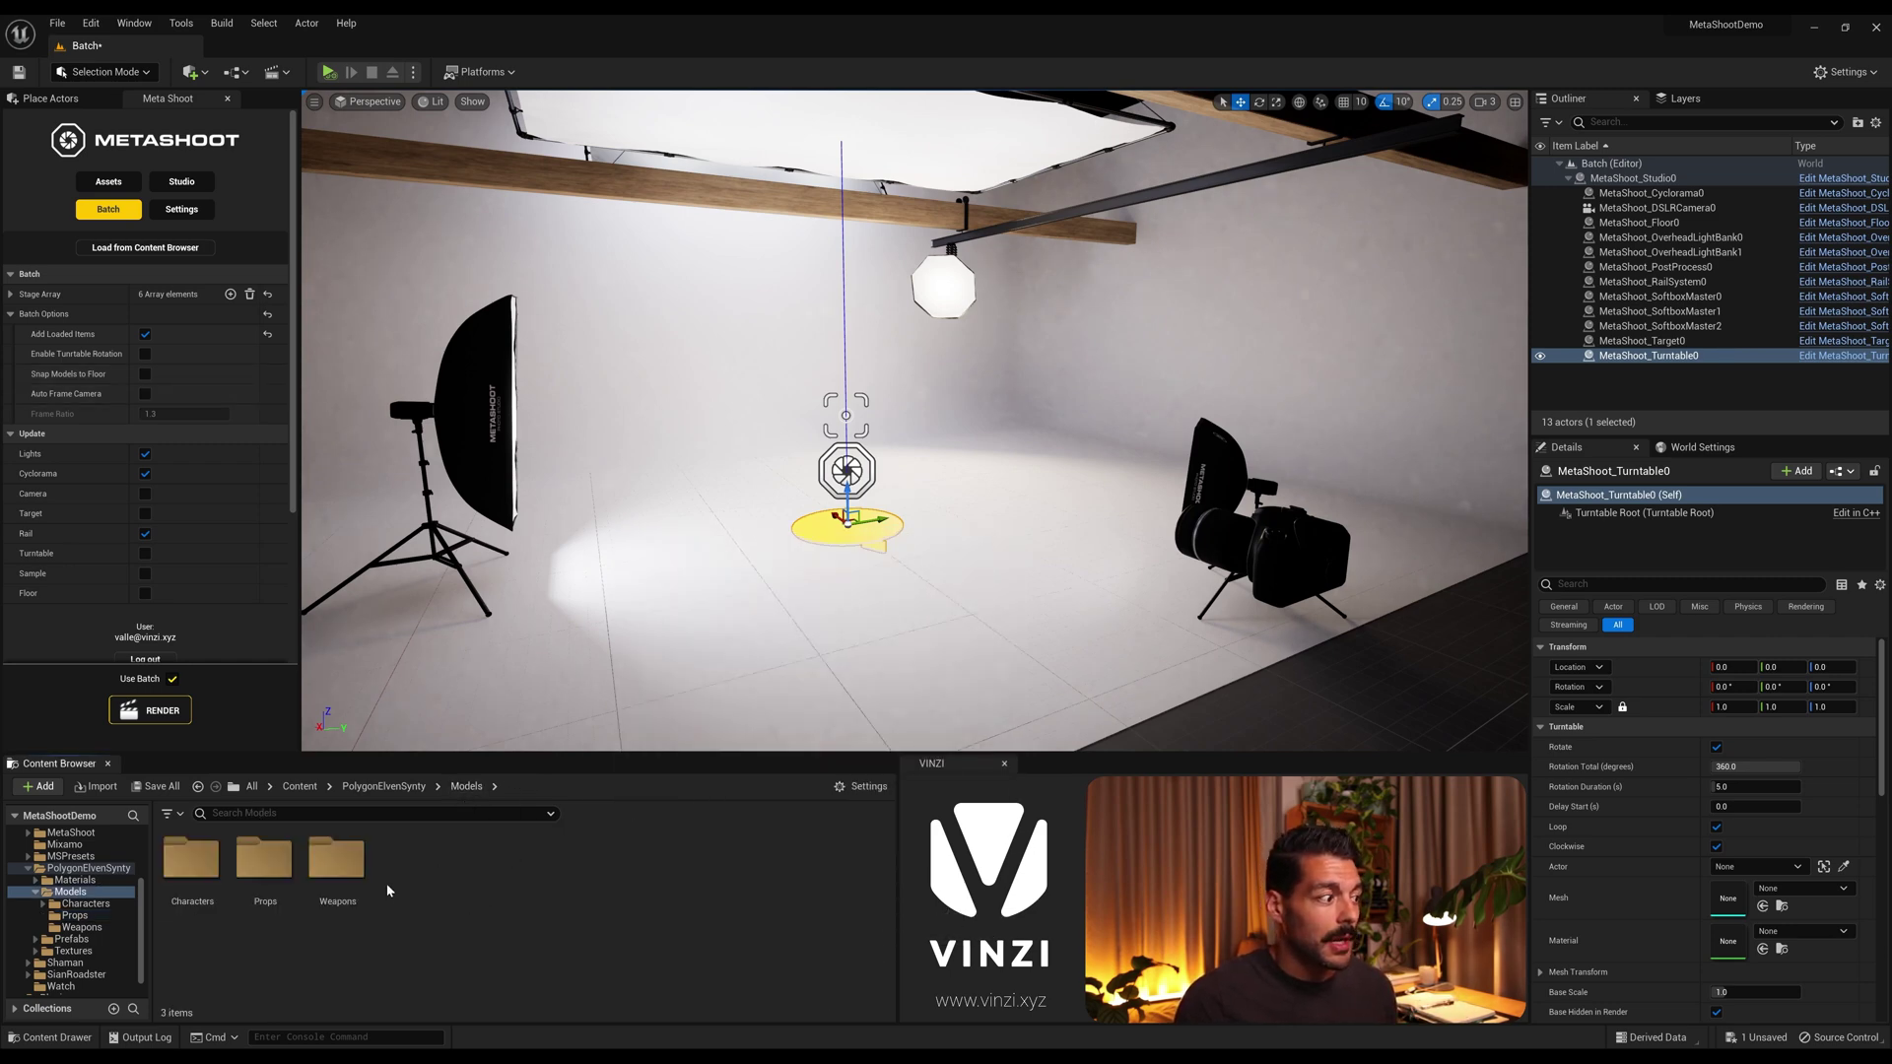
double_click(336, 858)
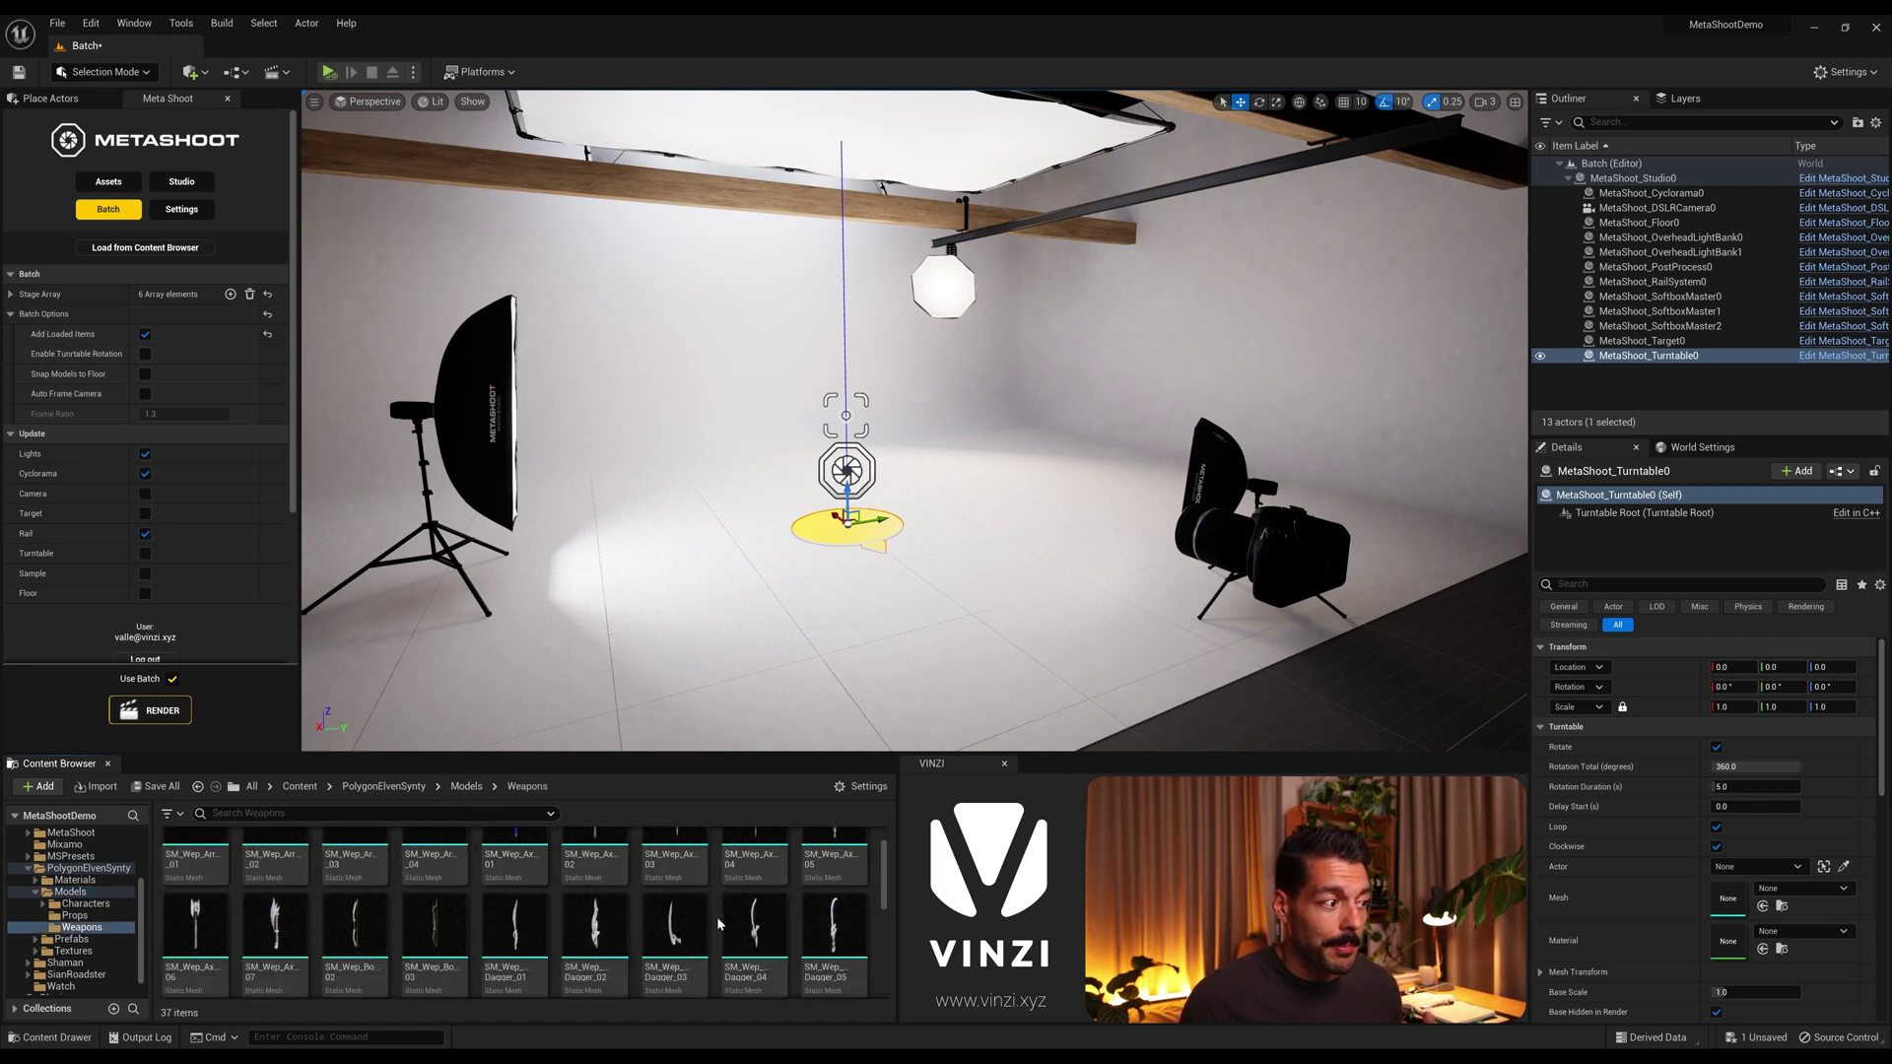
mouse_move(520, 876)
drag(520, 876, 895, 562)
right_drag(895, 563, 895, 521)
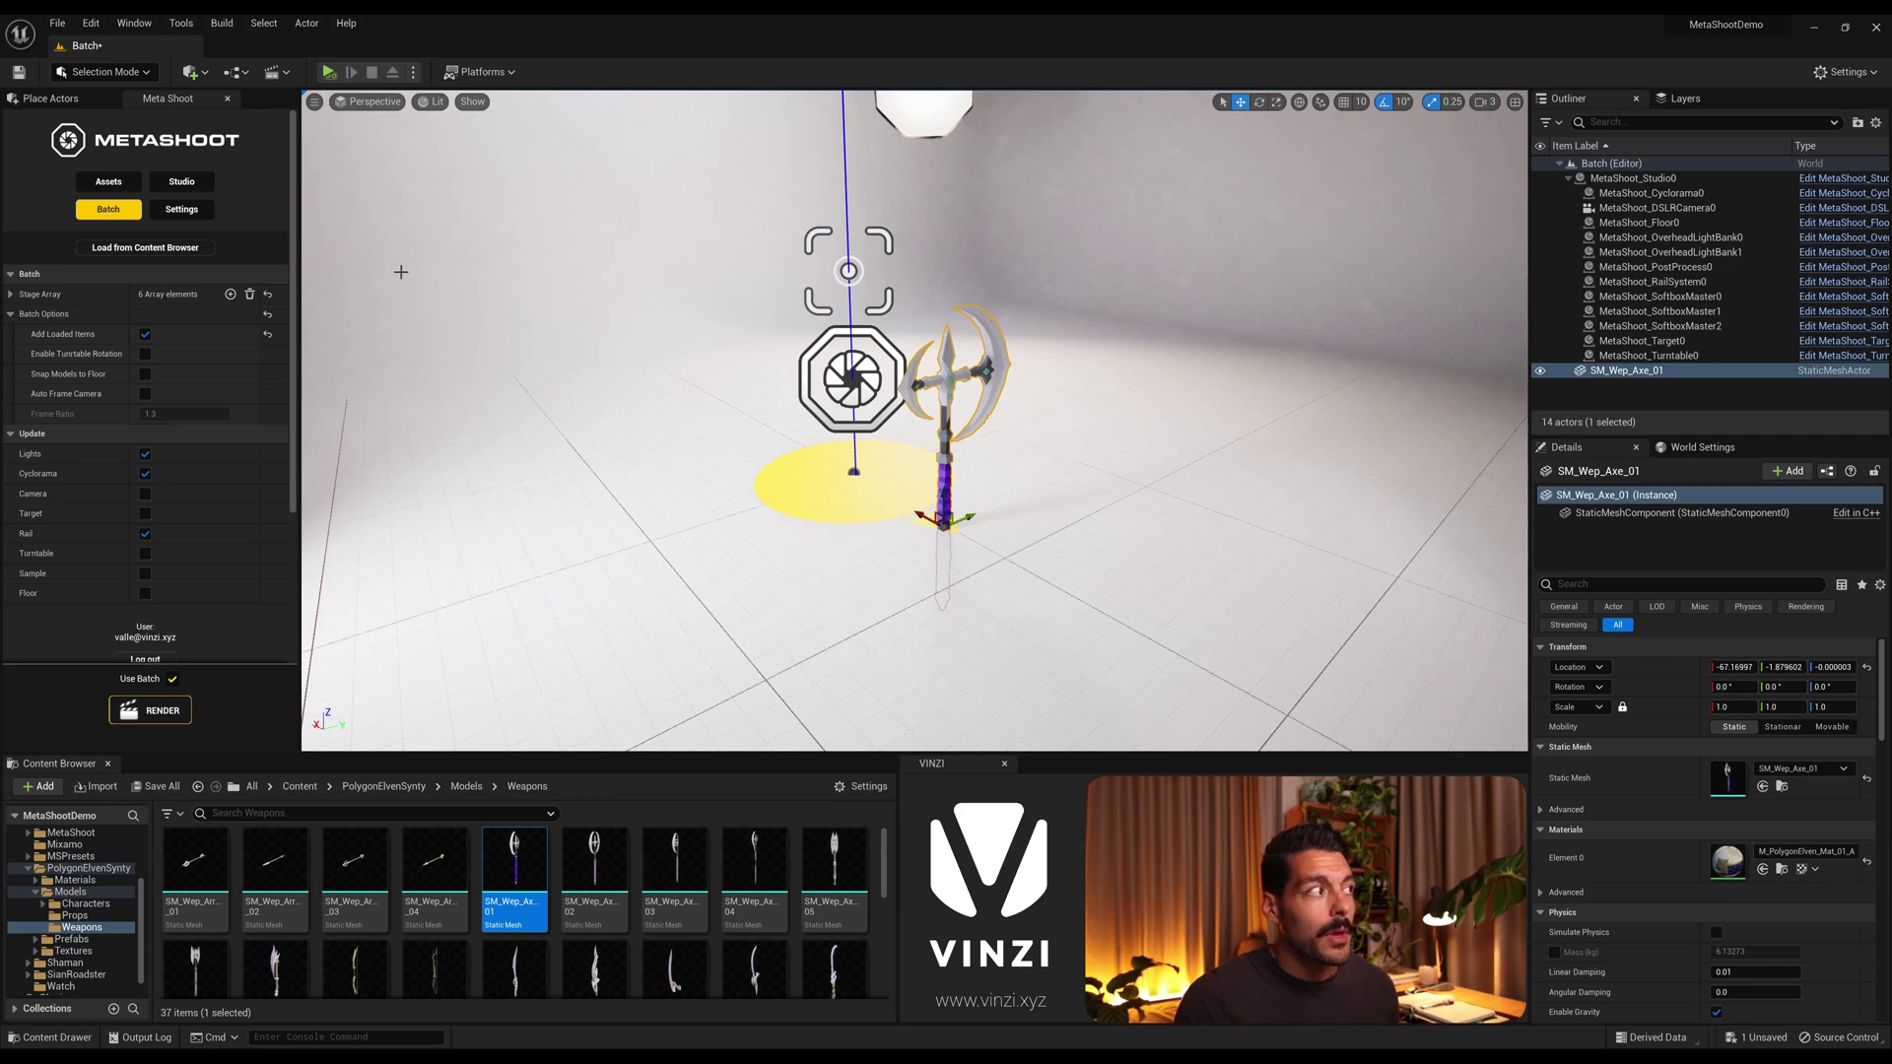
Step: Move the axe to the centre of the turntable and enable Snap Models to Floor in the batch options
drag(926, 511, 836, 460)
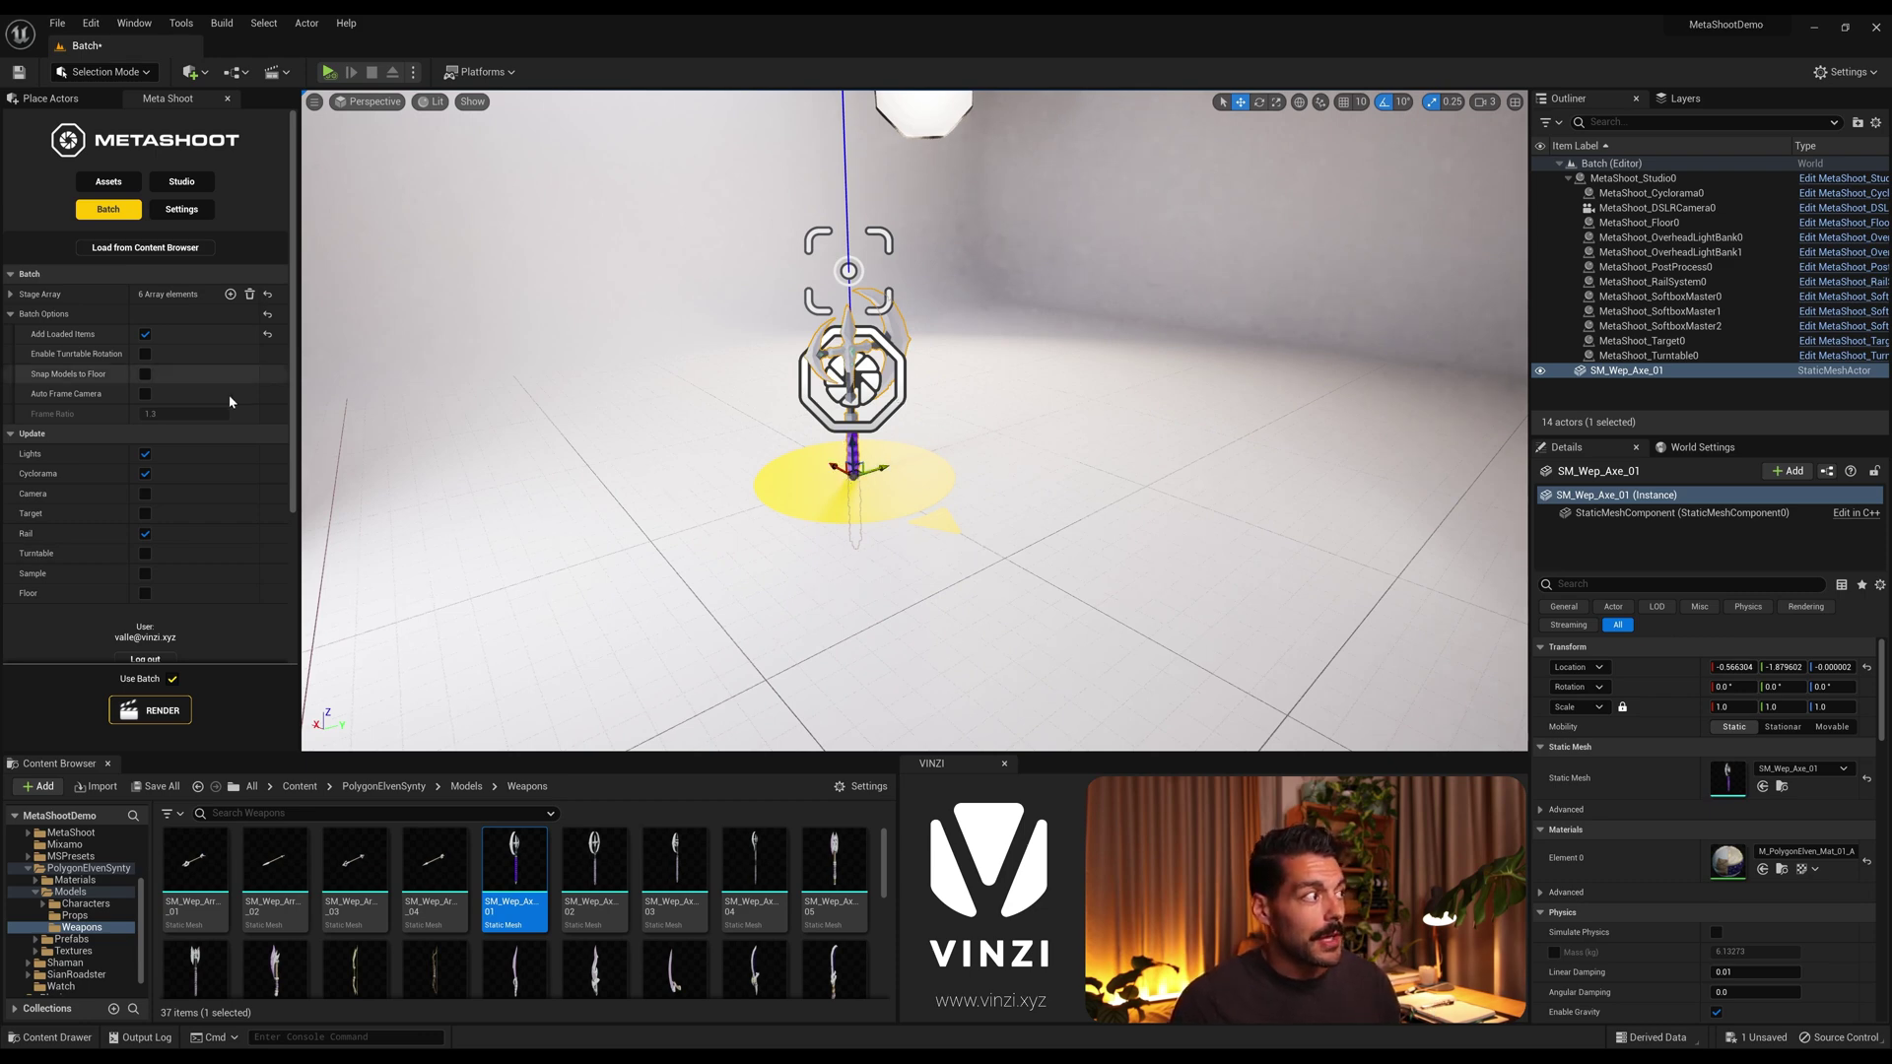
click(147, 373)
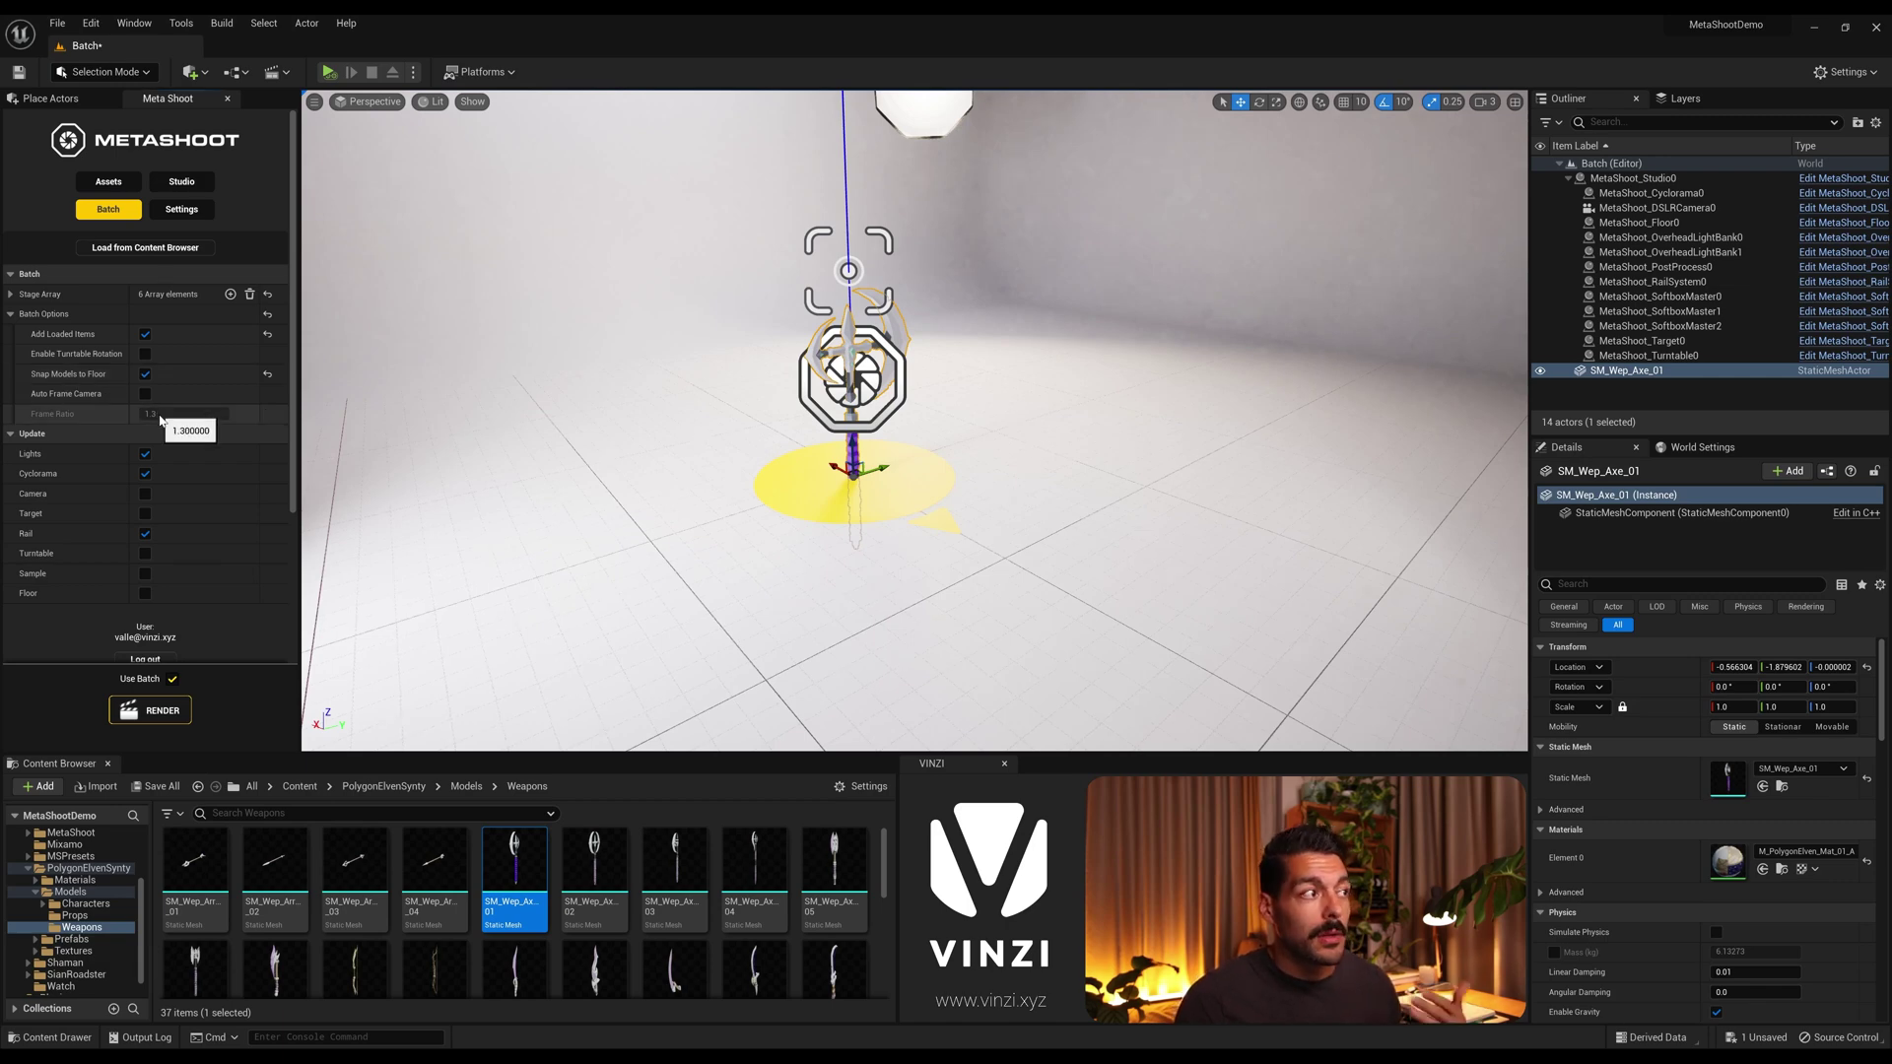
Step: Raise the axe to a height of about 41 above the turntable, and delete it from the level
drag(852, 445, 859, 363)
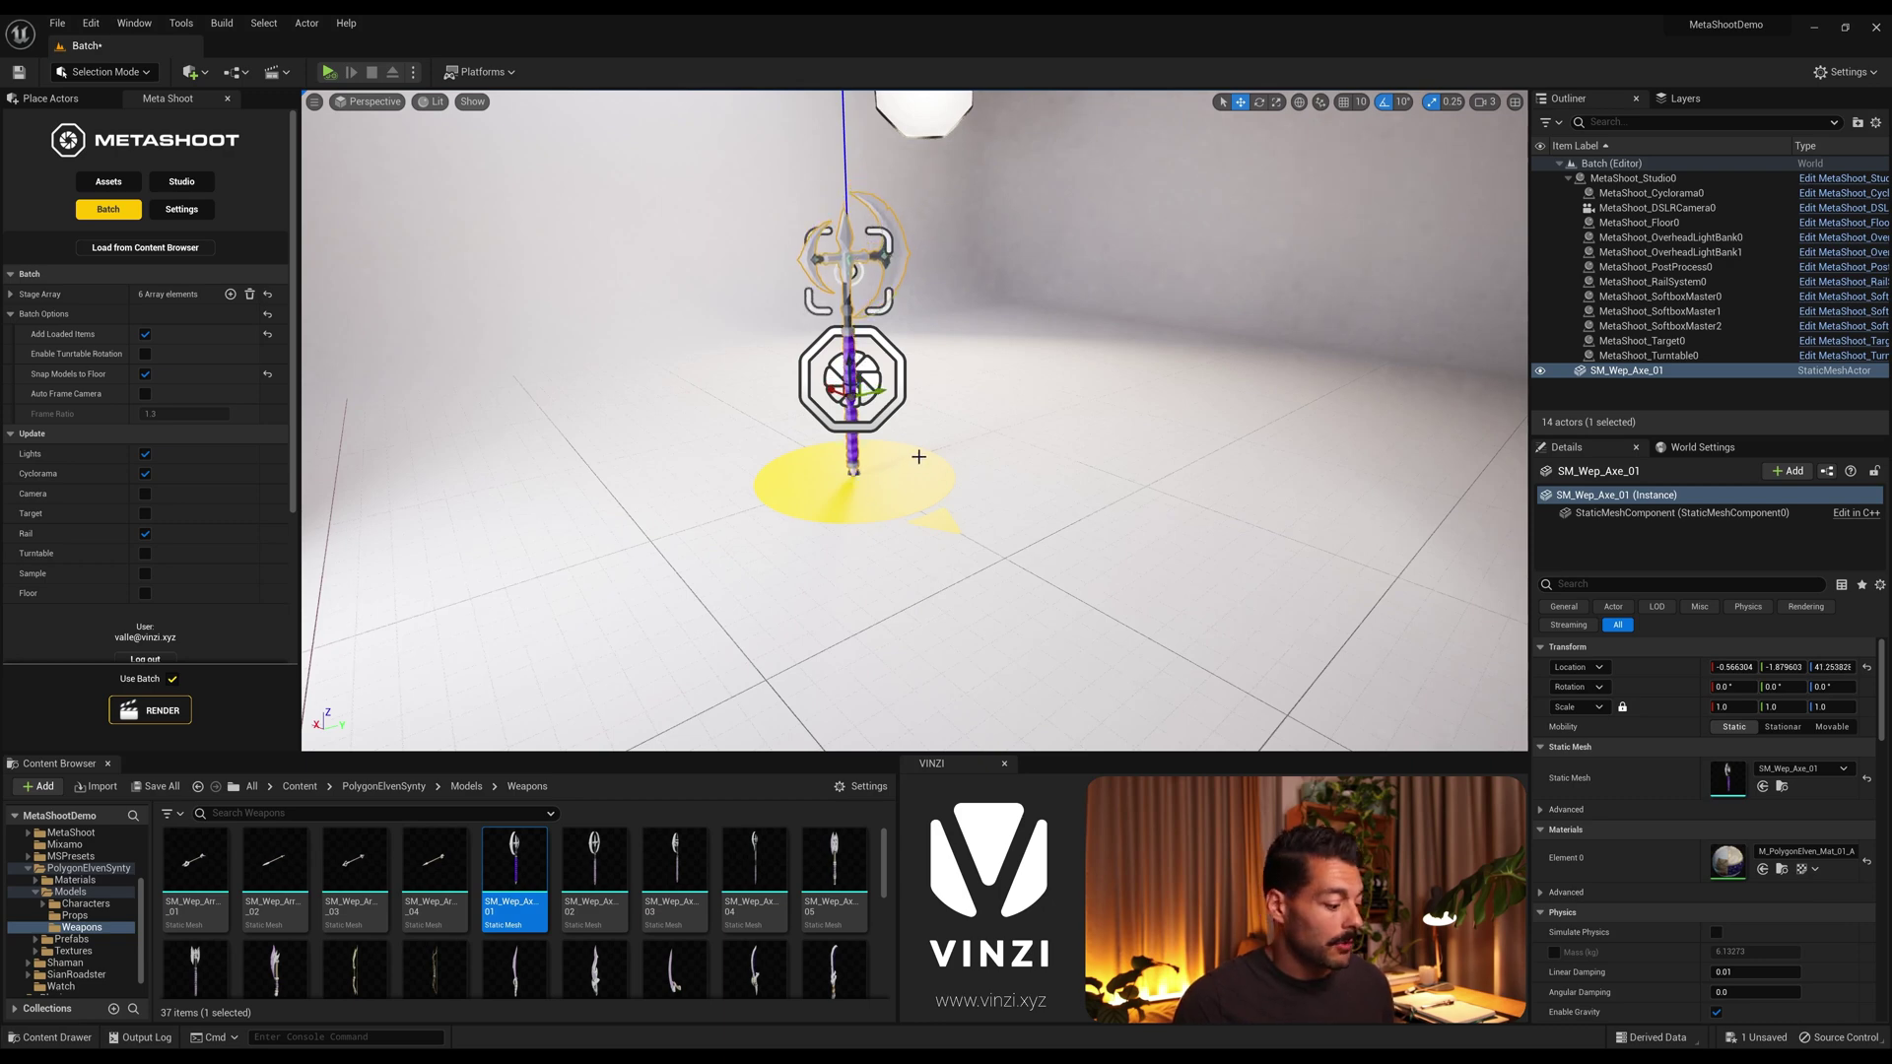
scroll(918, 457, down, 5)
key(Delete)
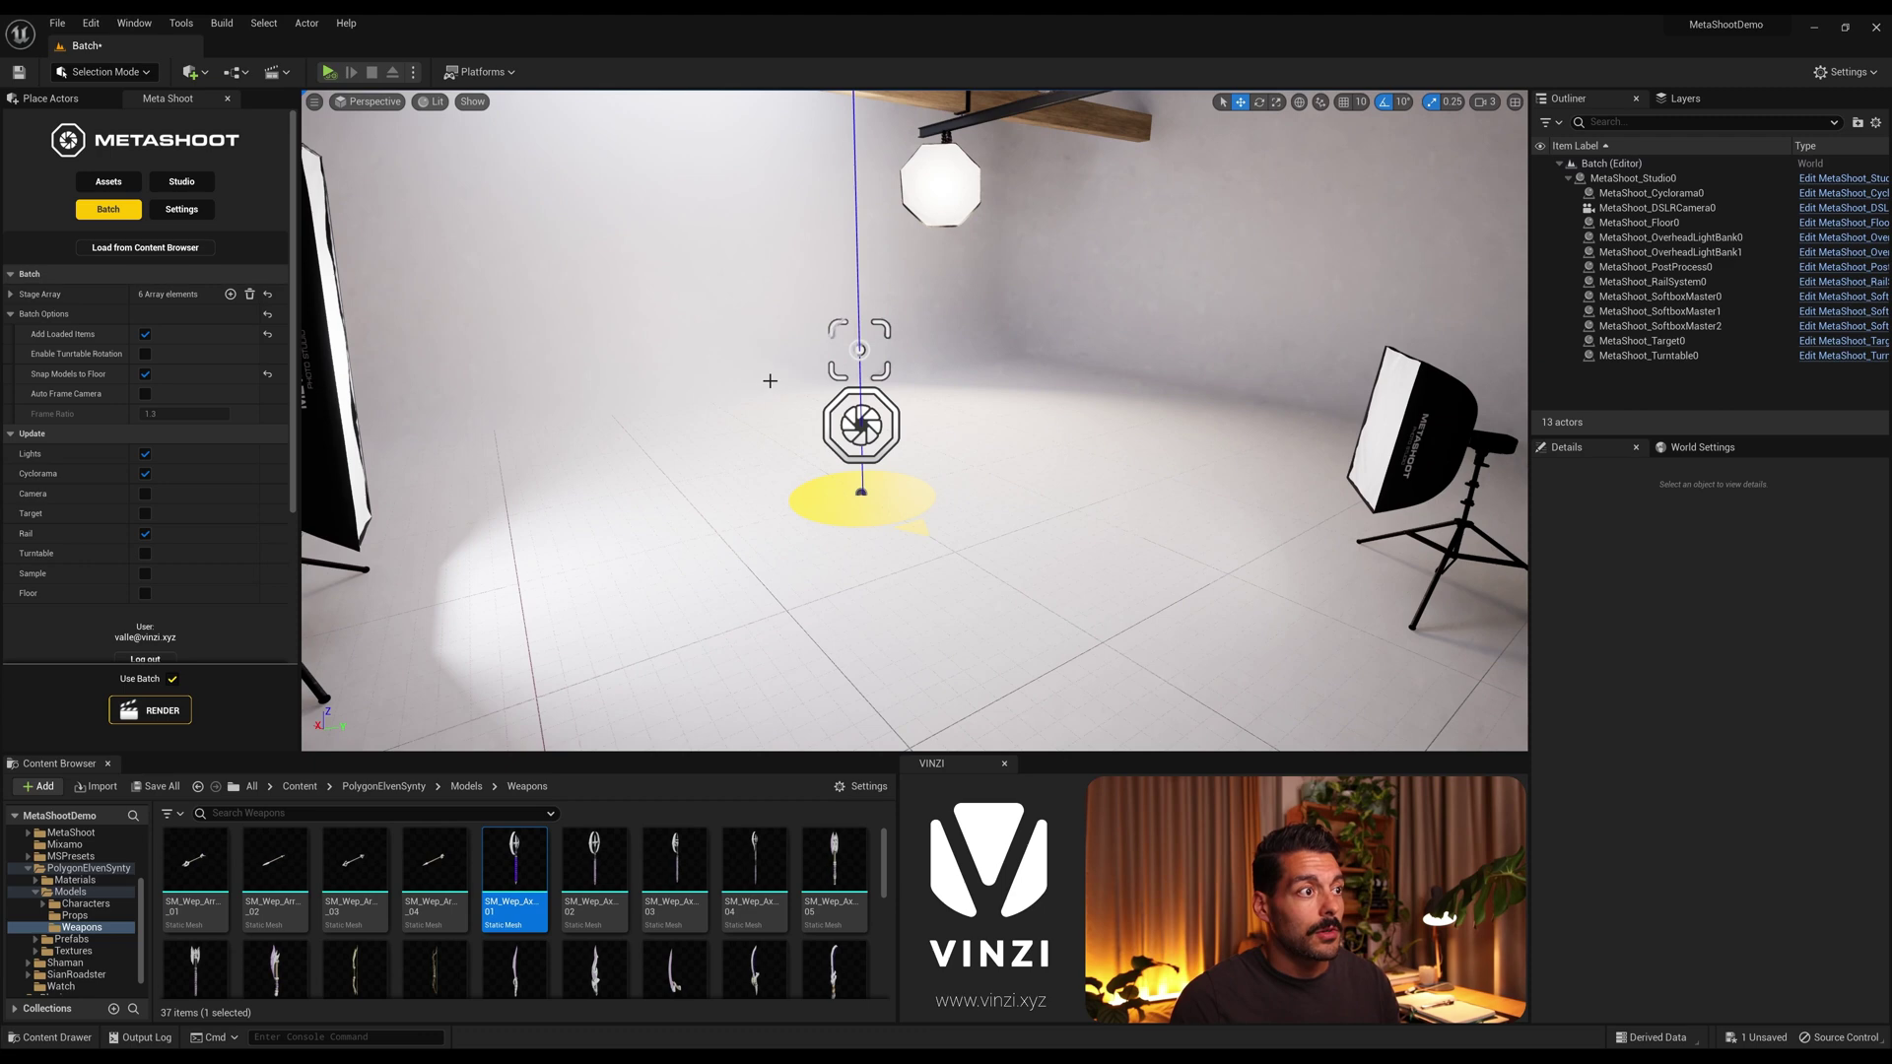
Step: Enable Auto Frame Camera in the batch options and switch it back off
right_drag(975, 391, 884, 517)
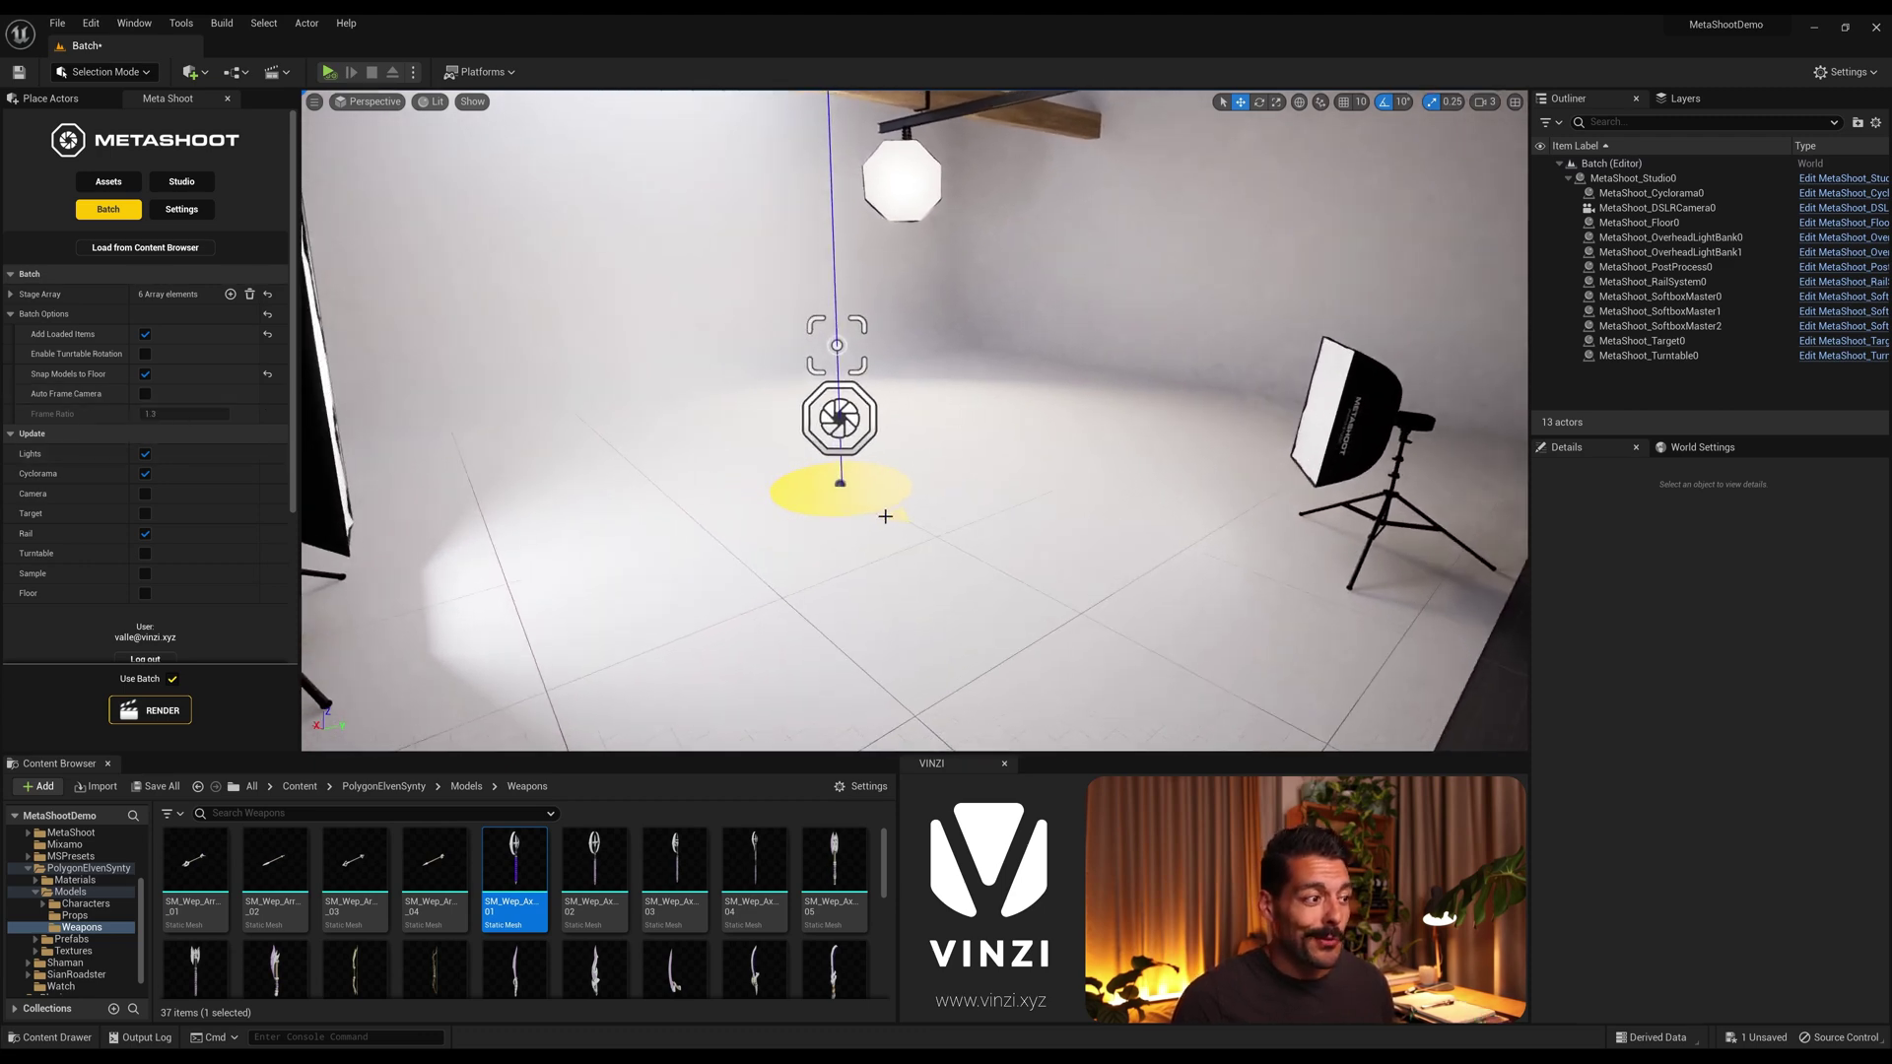
click(145, 393)
right_drag(860, 421, 952, 422)
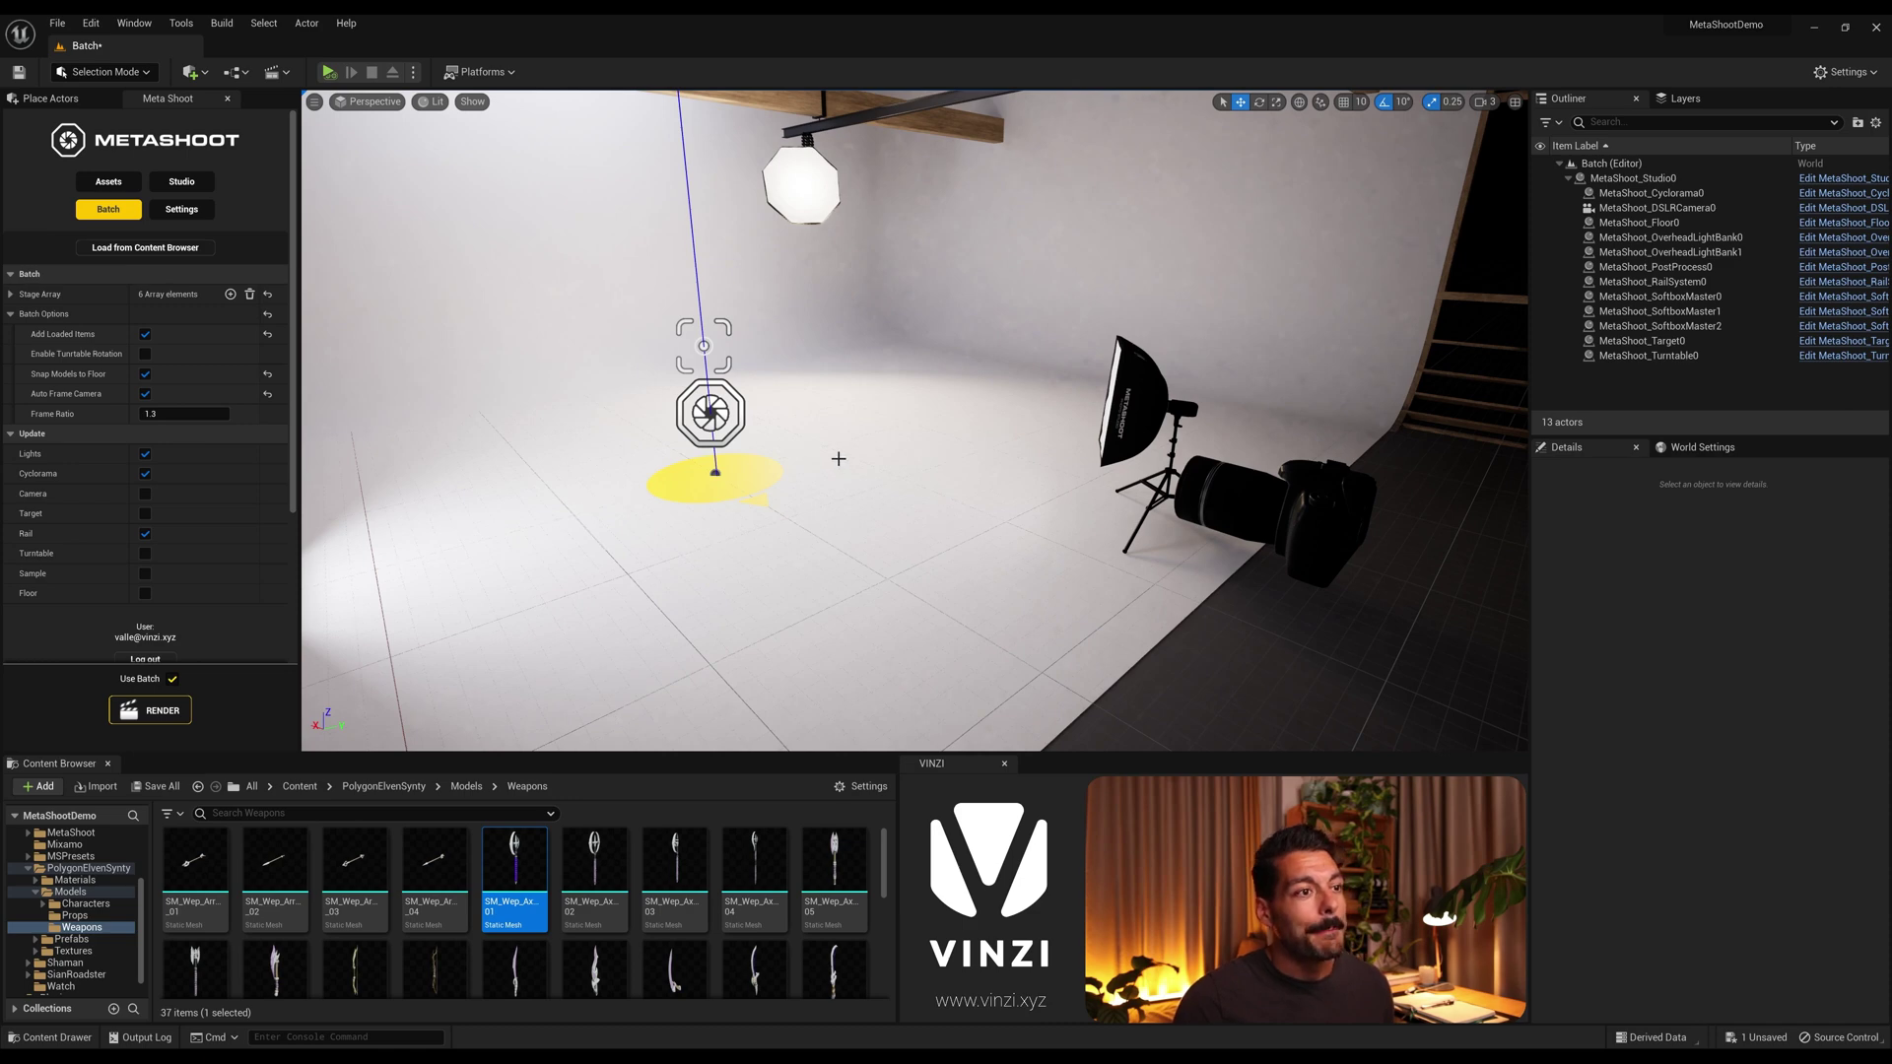
click(145, 393)
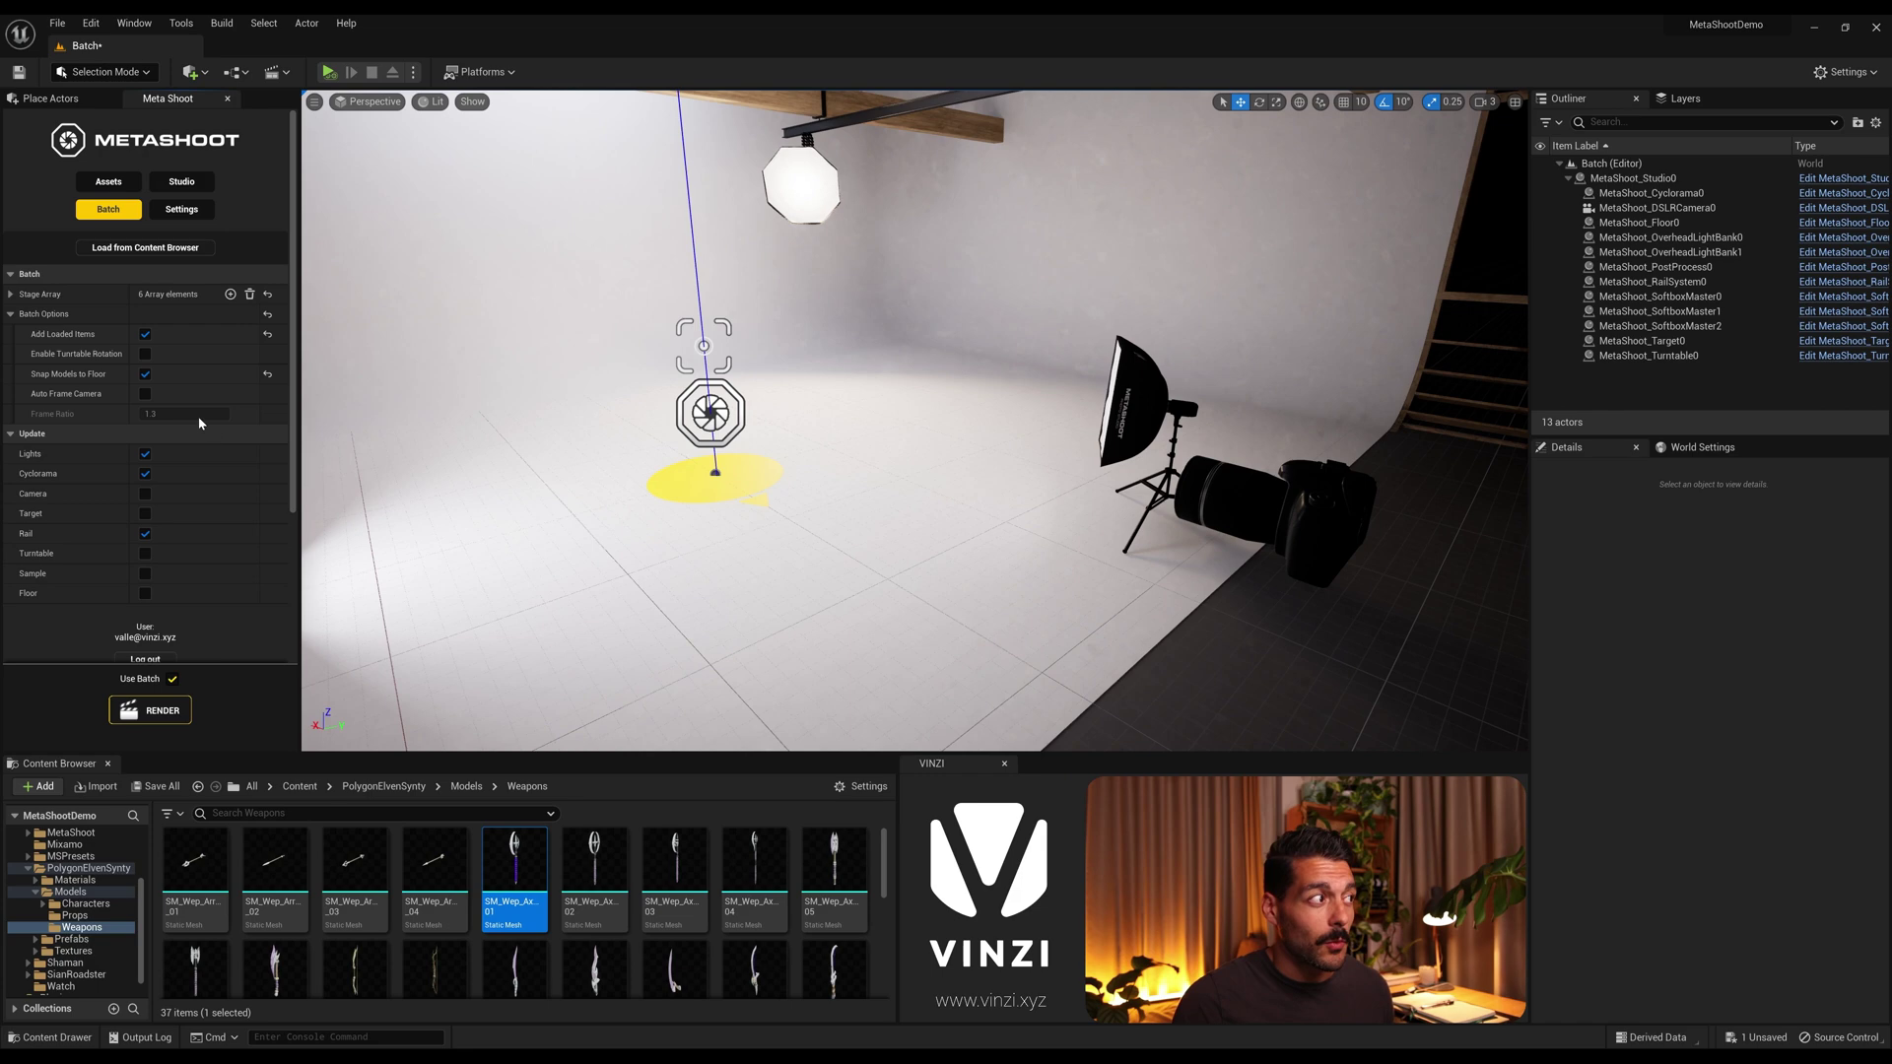
Step: Preview the shot from the DSLR camera and lower the MetaShoot target to a height of about 75
right_drag(835, 424, 1214, 400)
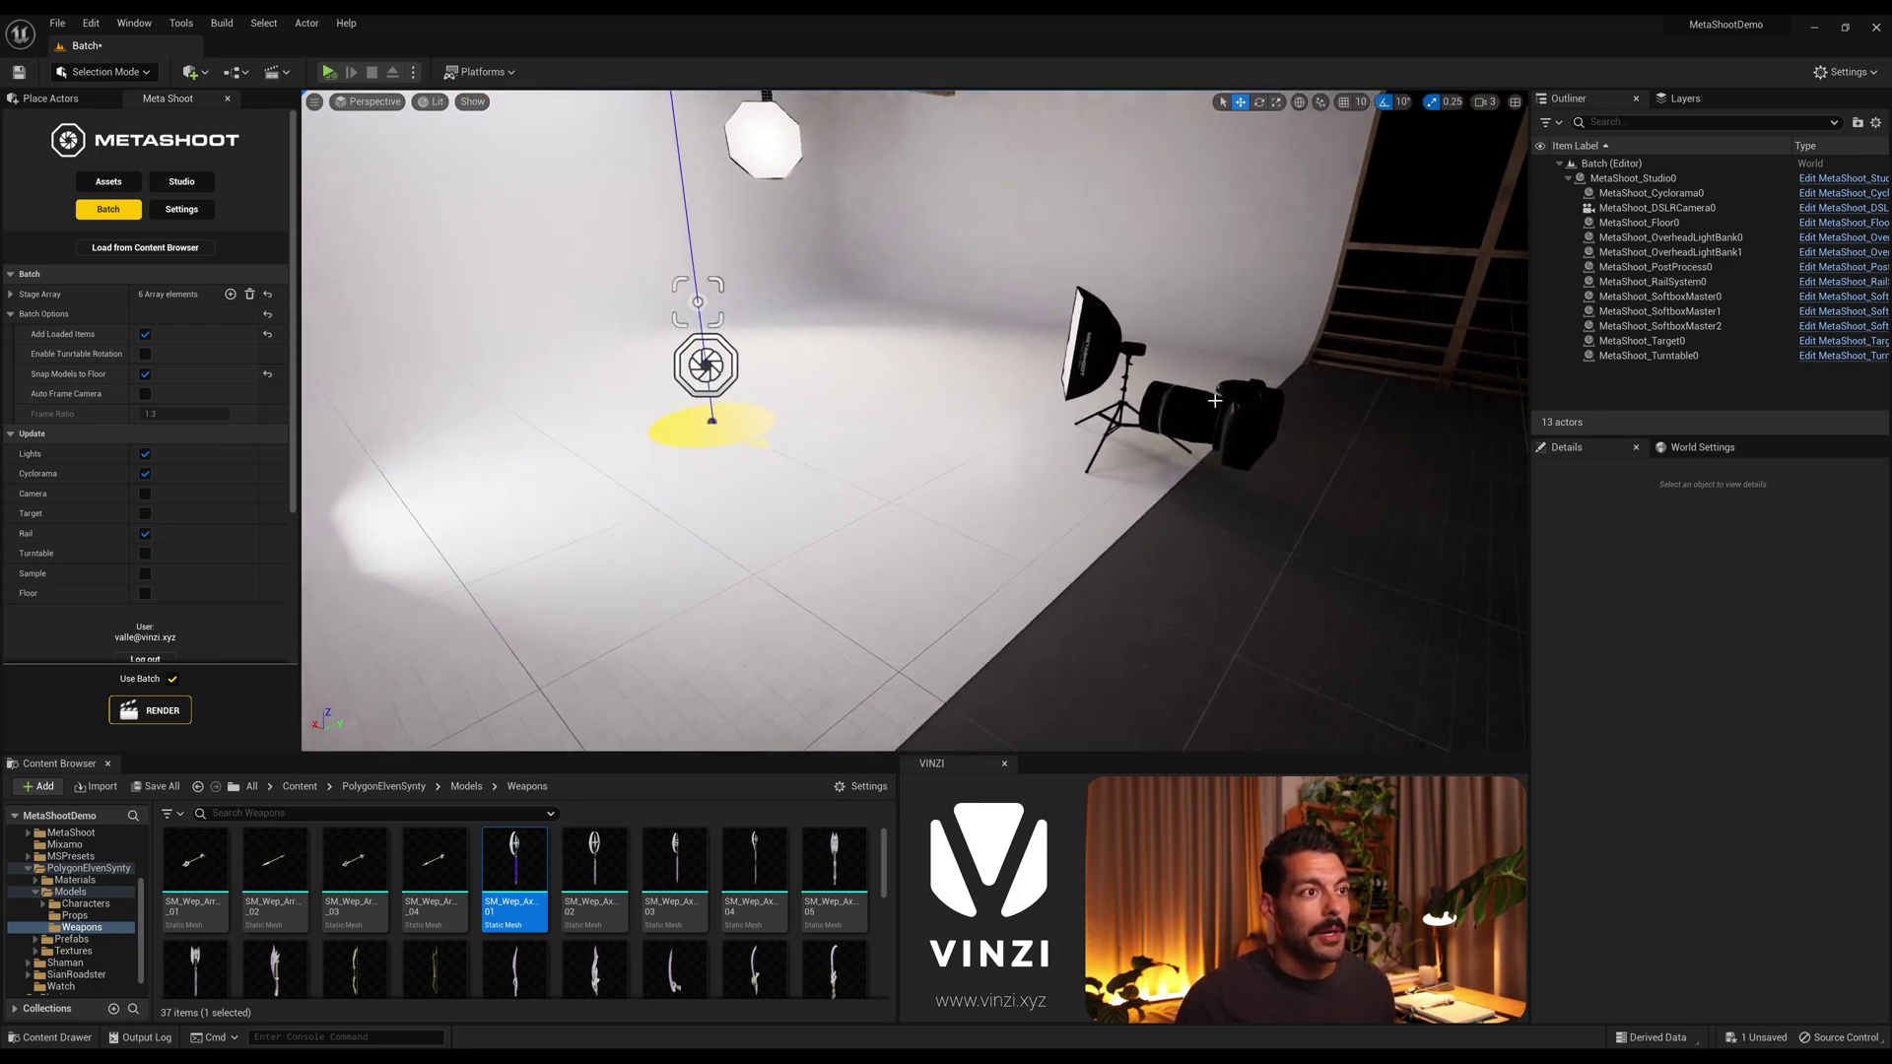
click(1214, 406)
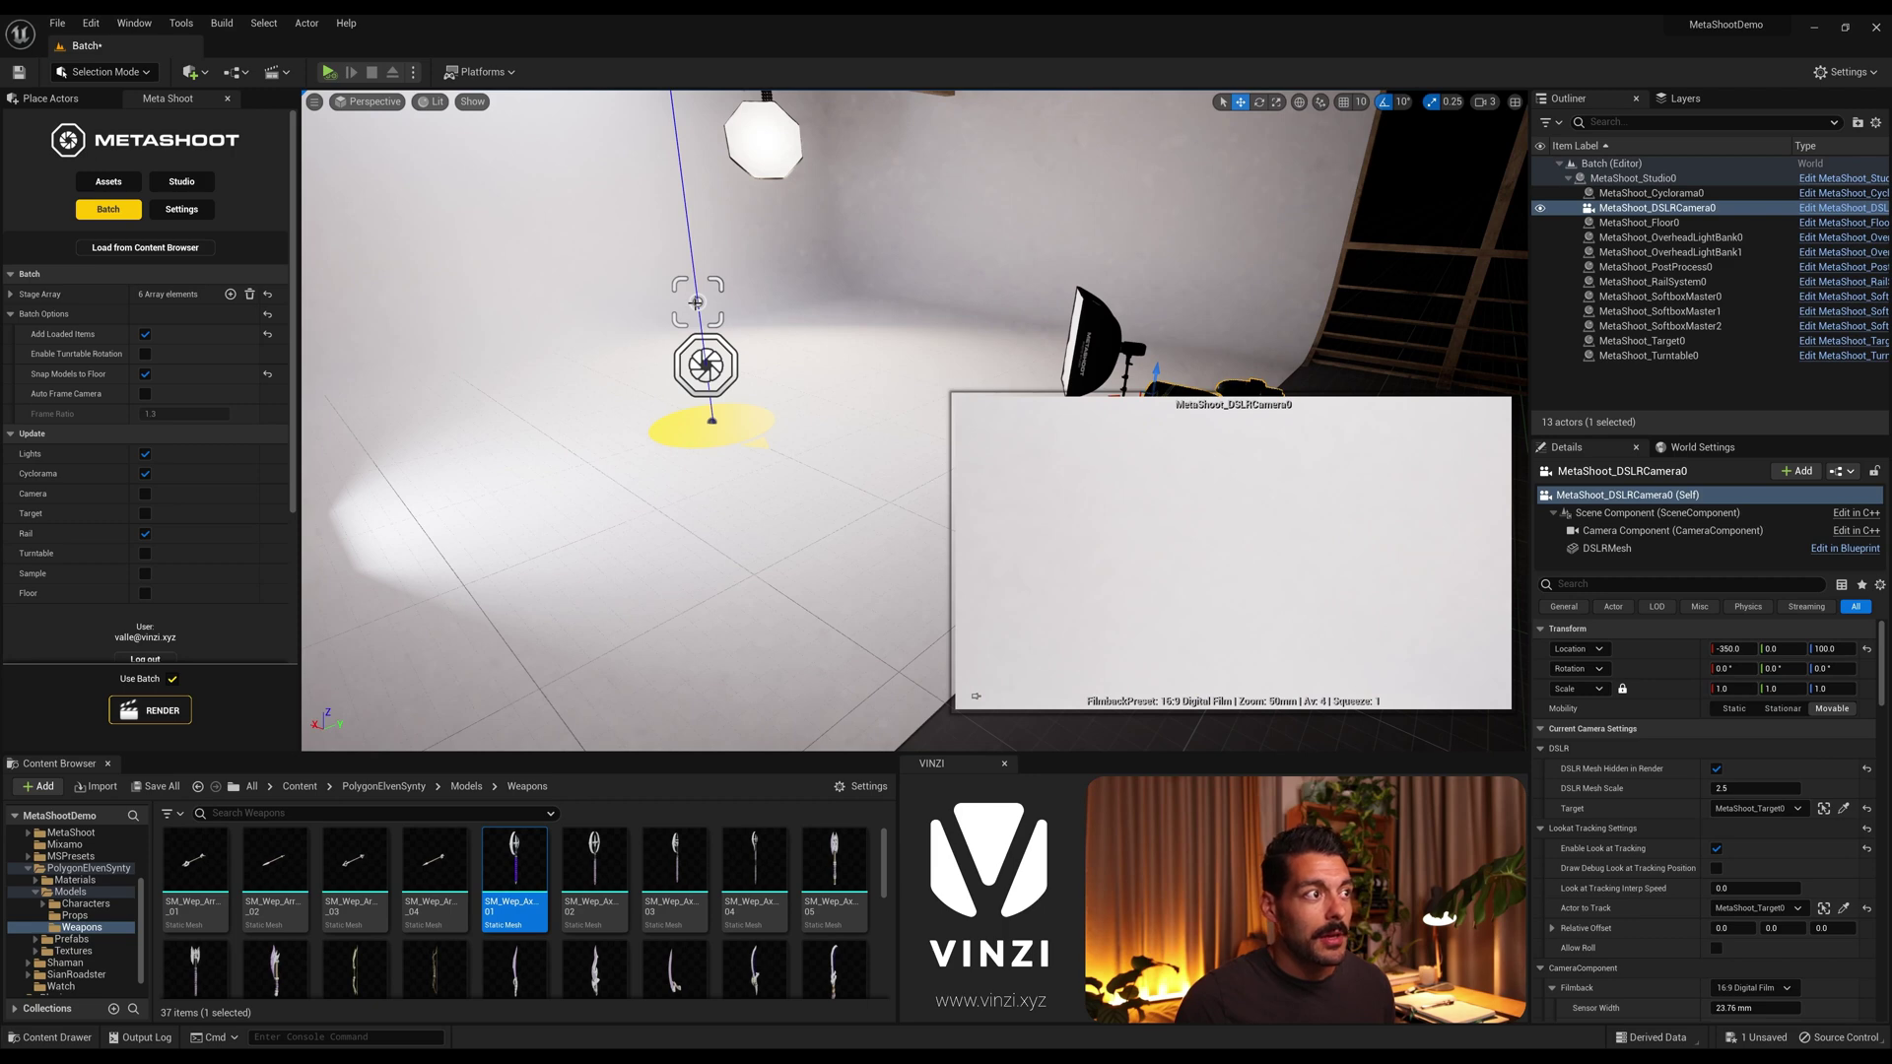
click(696, 303)
drag(691, 270, 694, 317)
key(f)
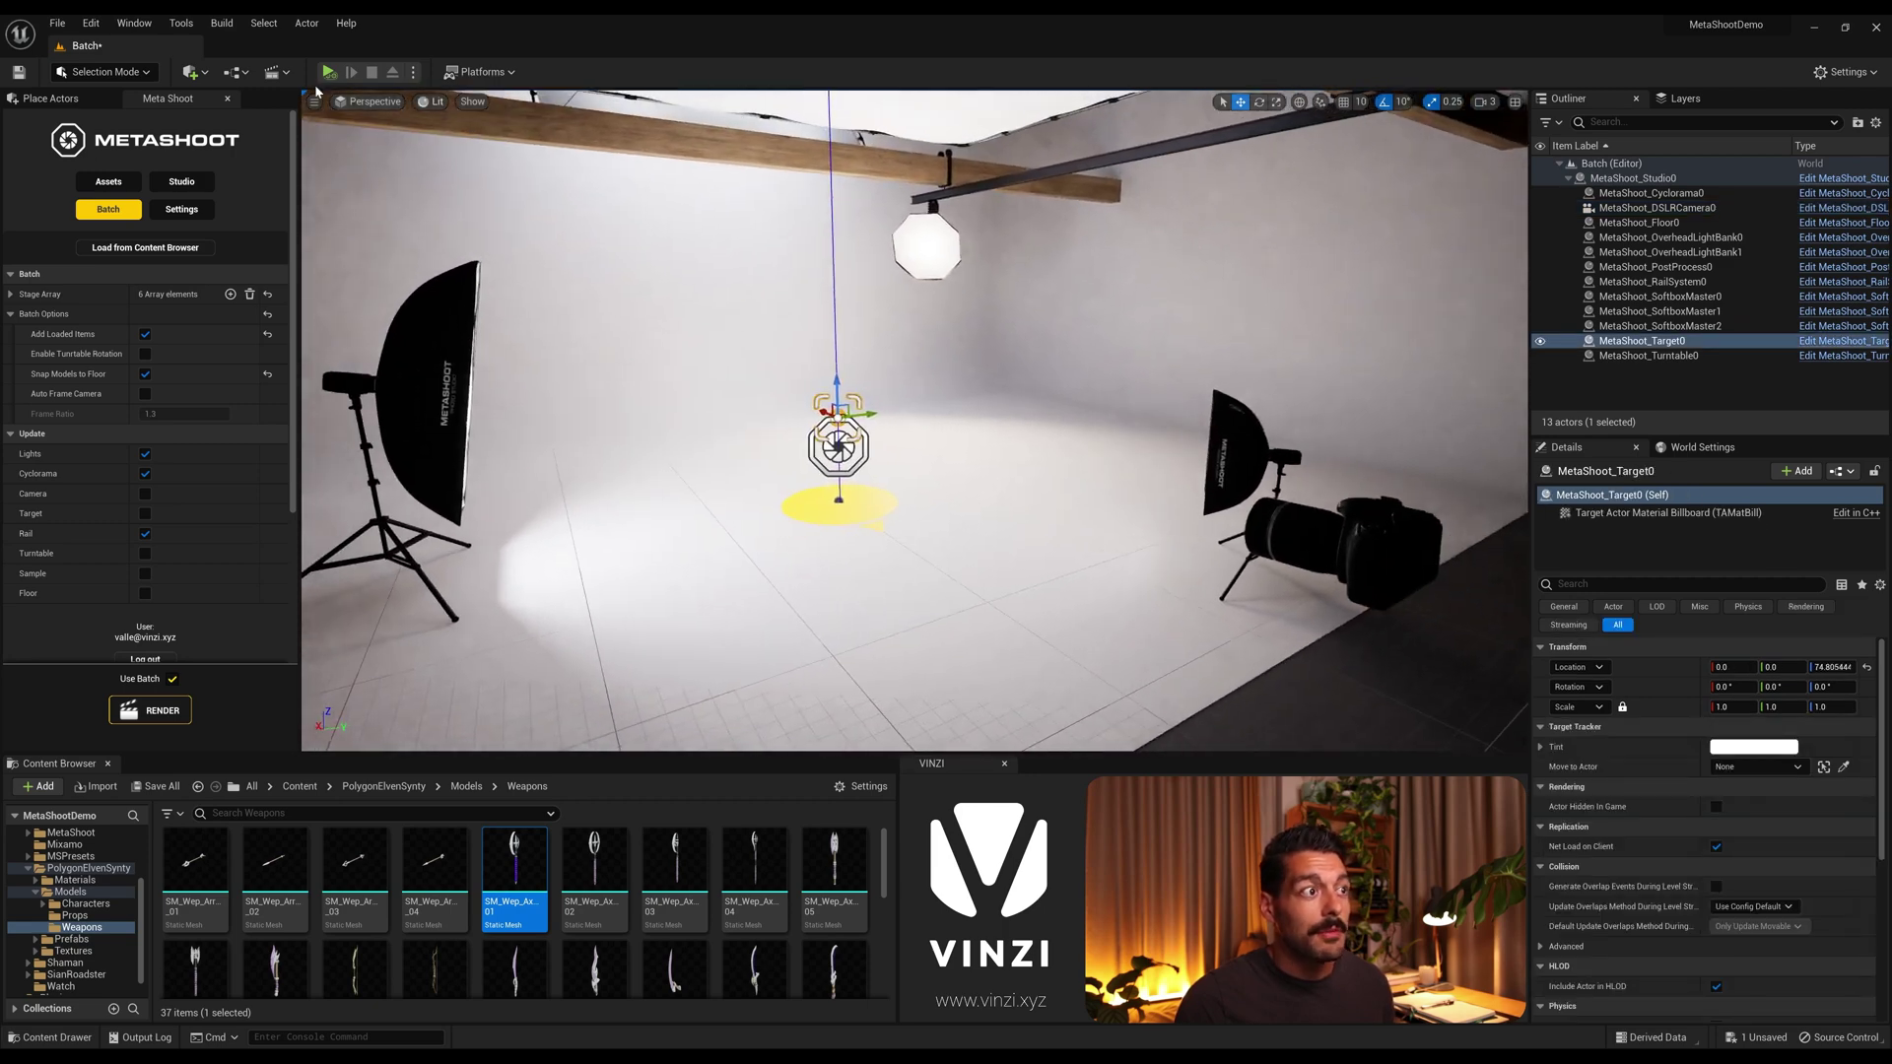
Step: Apply the blue studio preset and preview the new backdrop through the DSLR camera
click(179, 181)
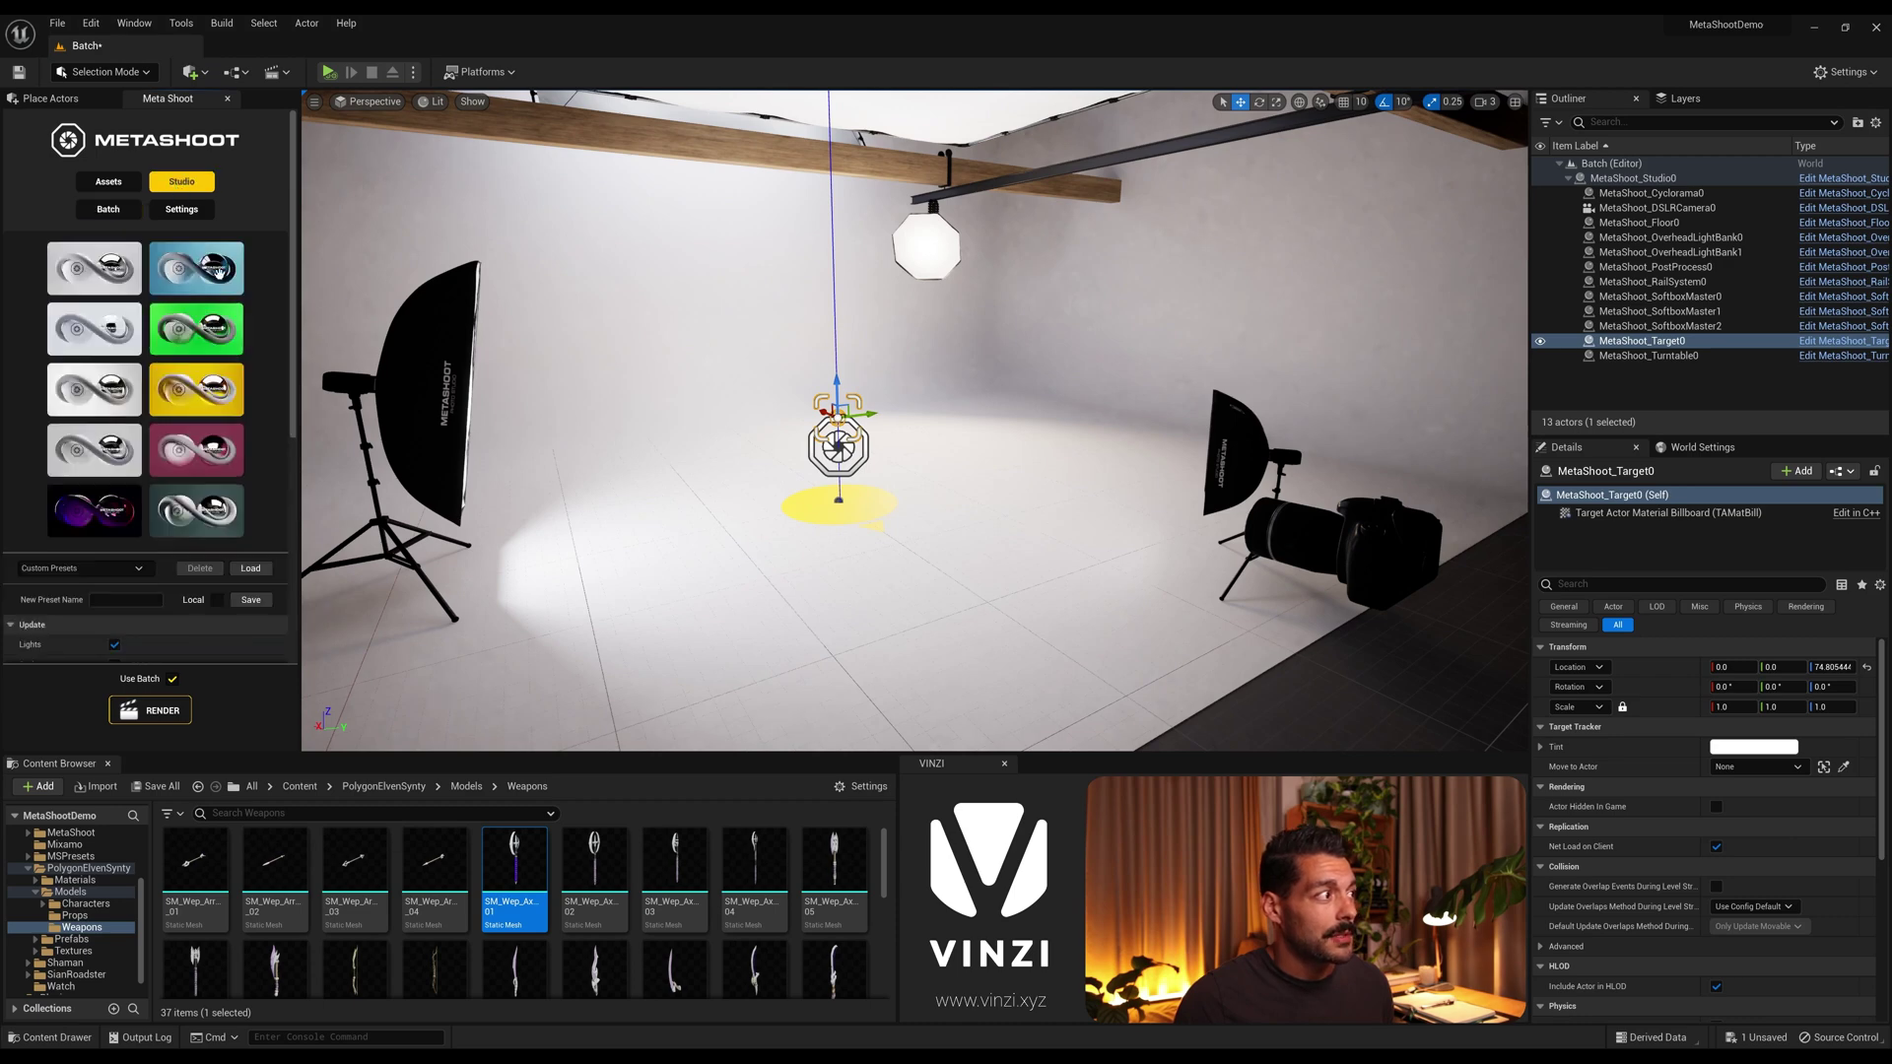
click(217, 270)
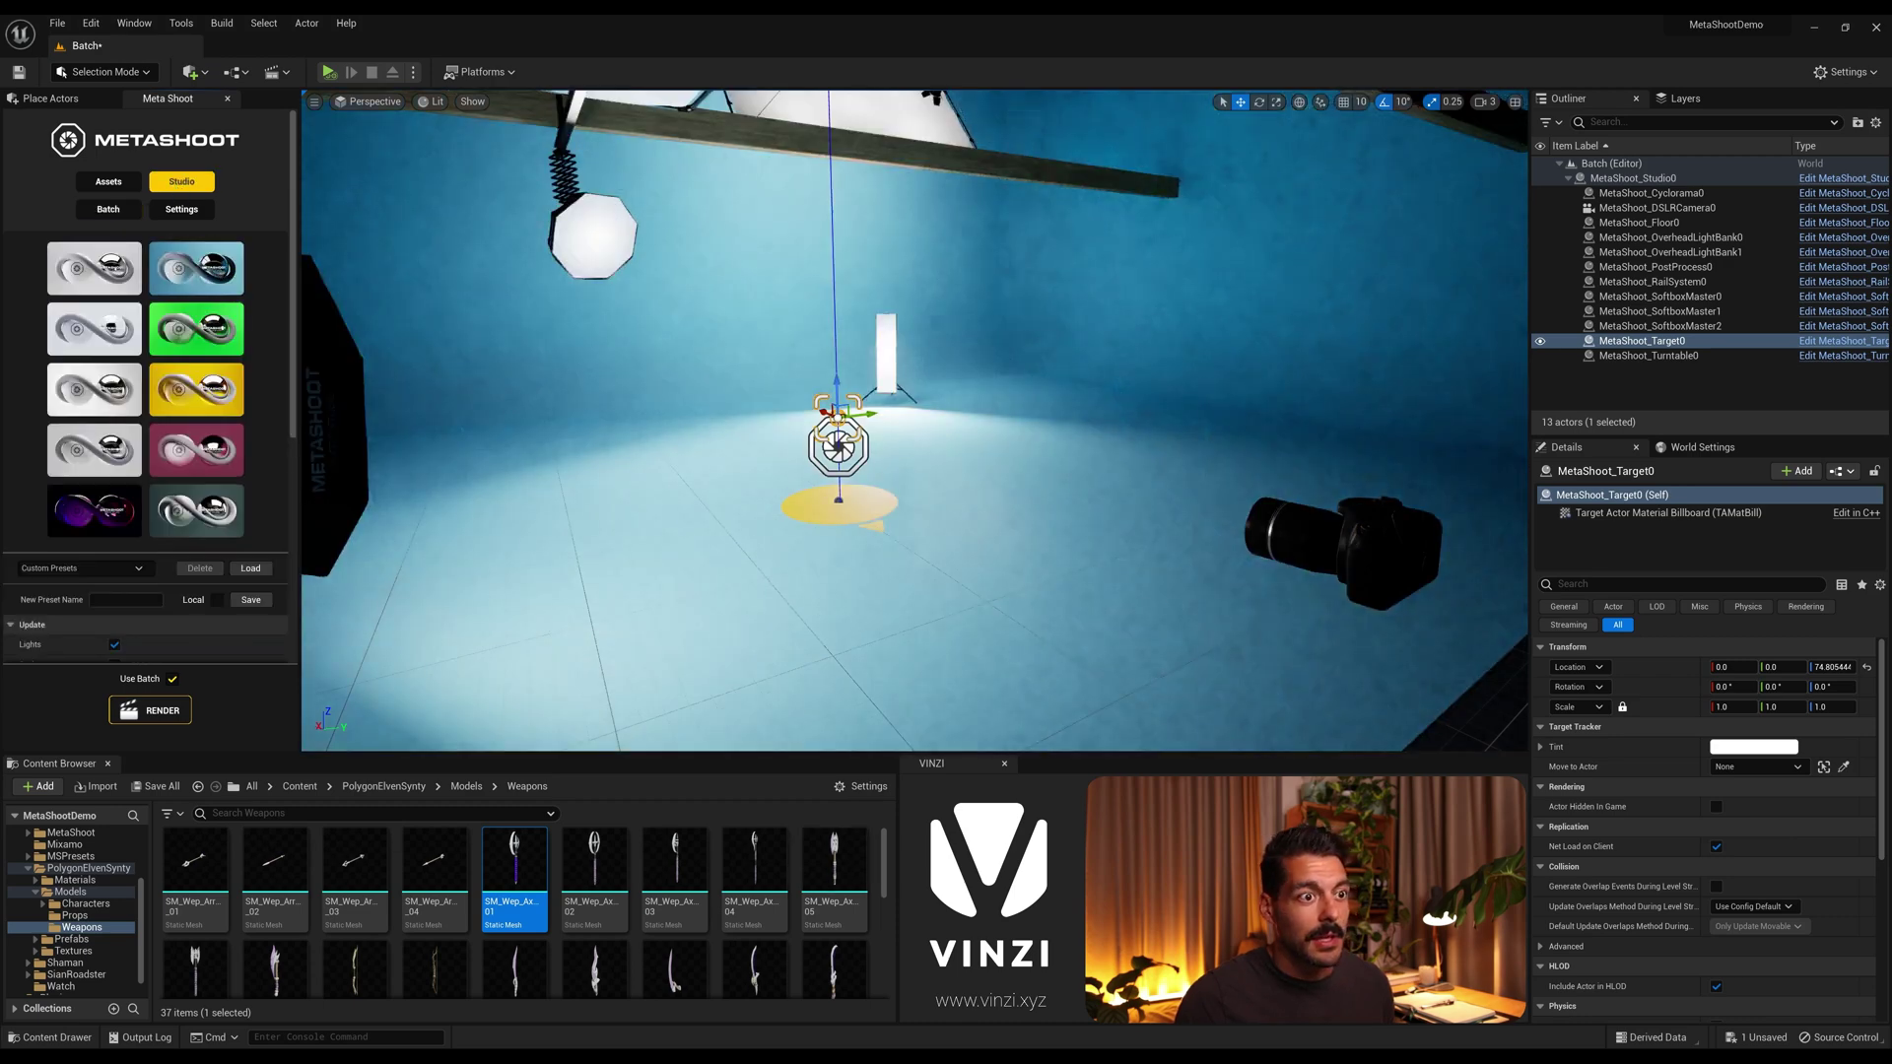
click(1342, 537)
right_drag(788, 443, 916, 443)
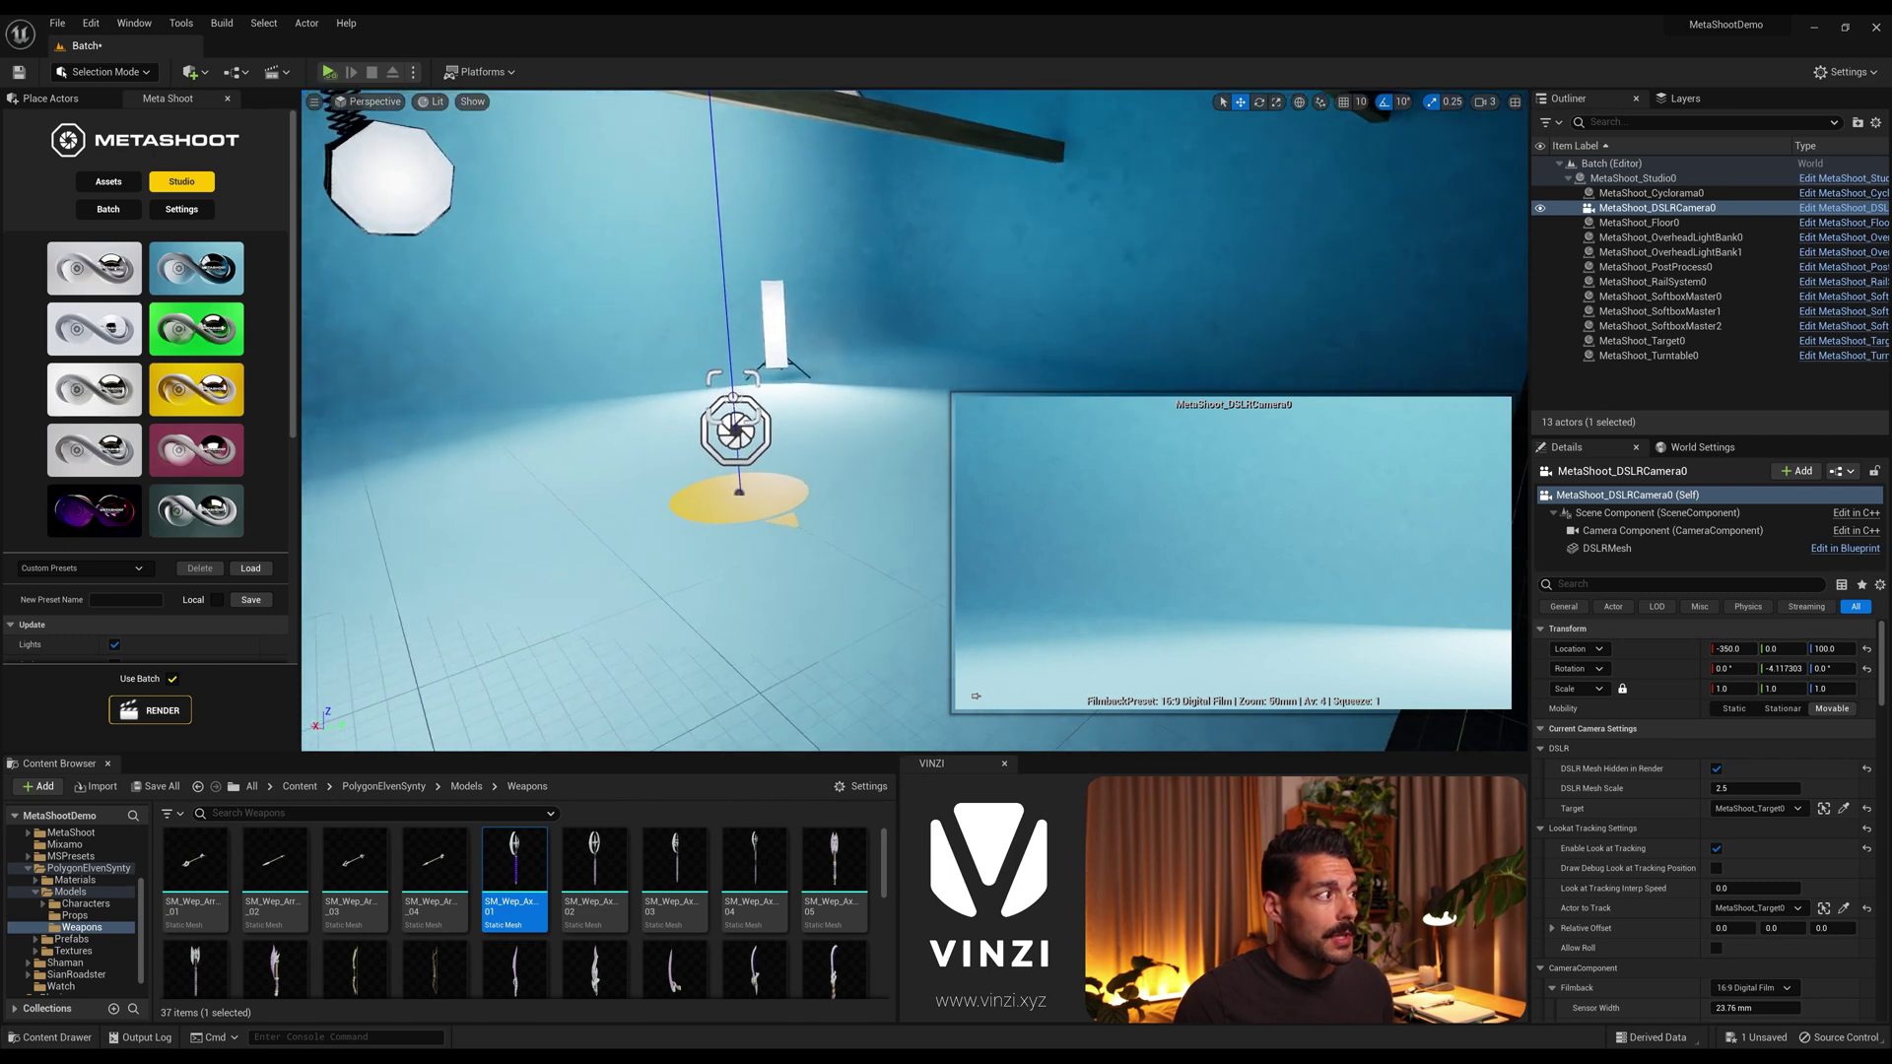
Step: Set the render resolution to 1280 x 720 (16:9) and disable the Path Tracer Renderer
click(112, 211)
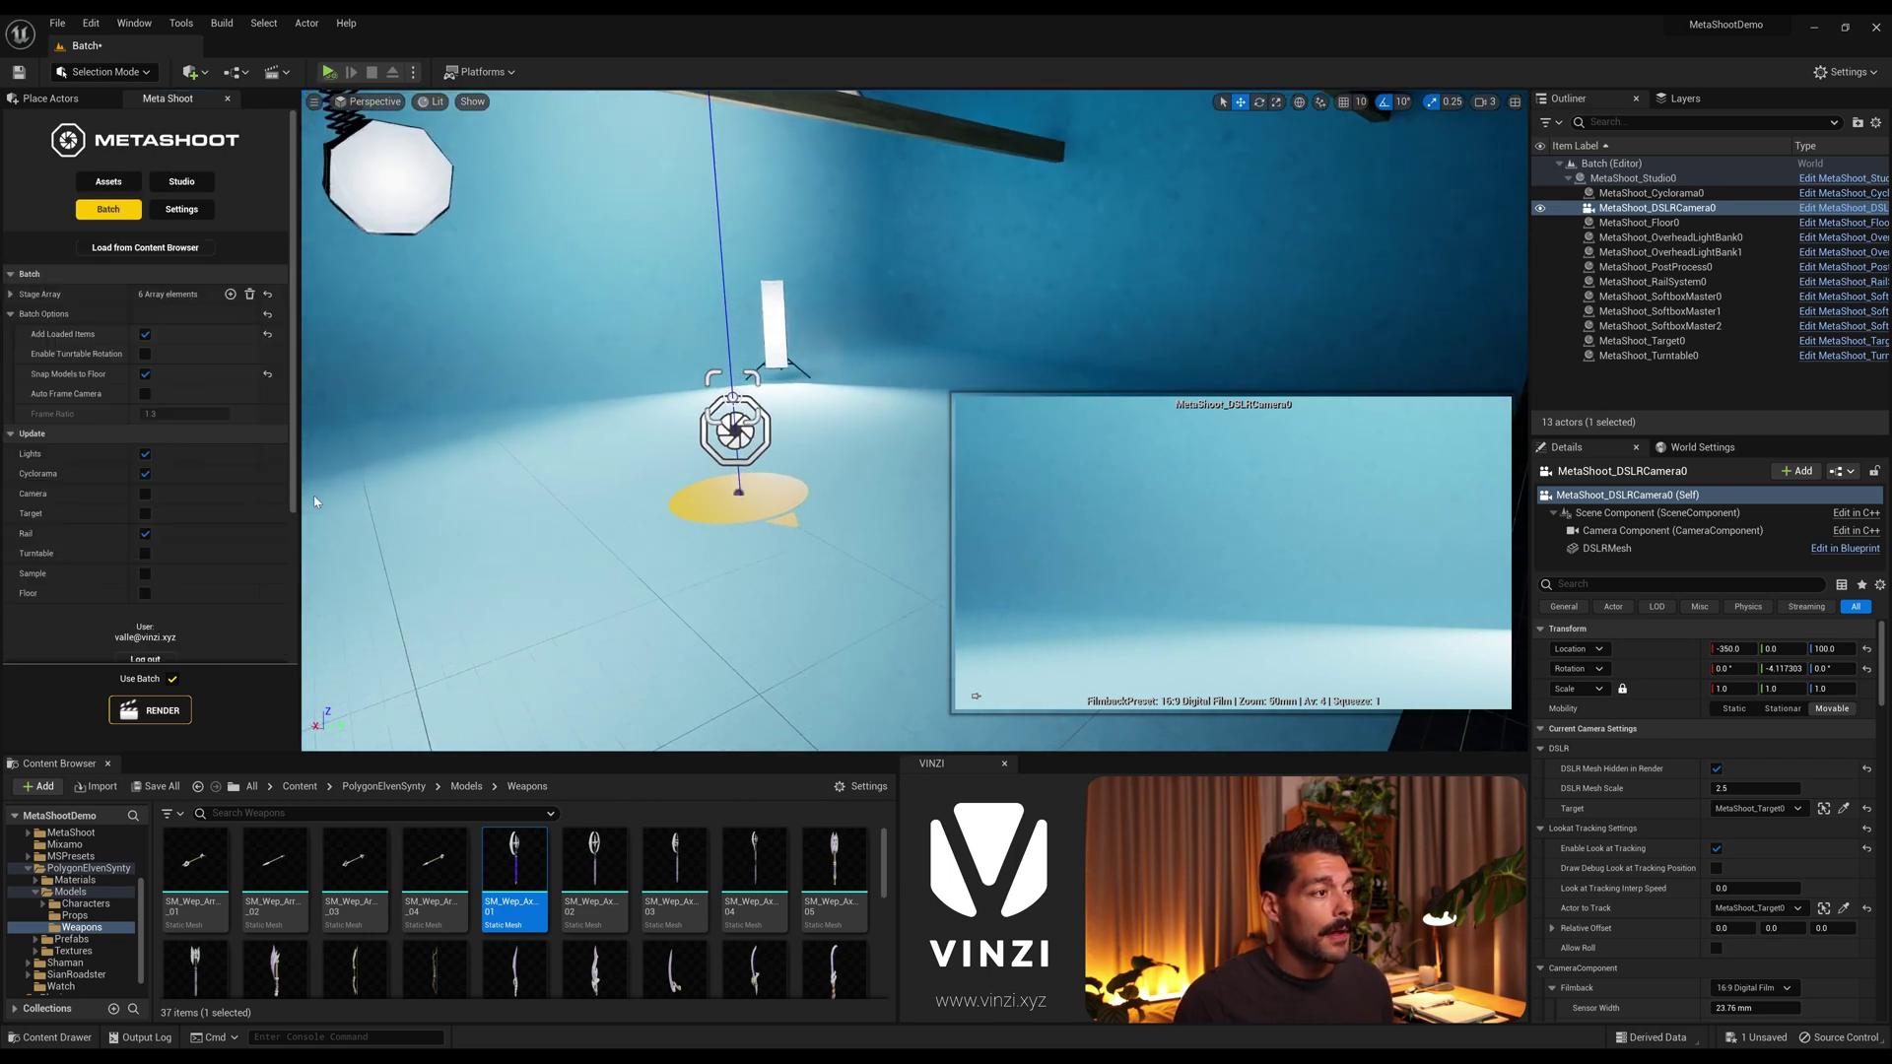
click(181, 209)
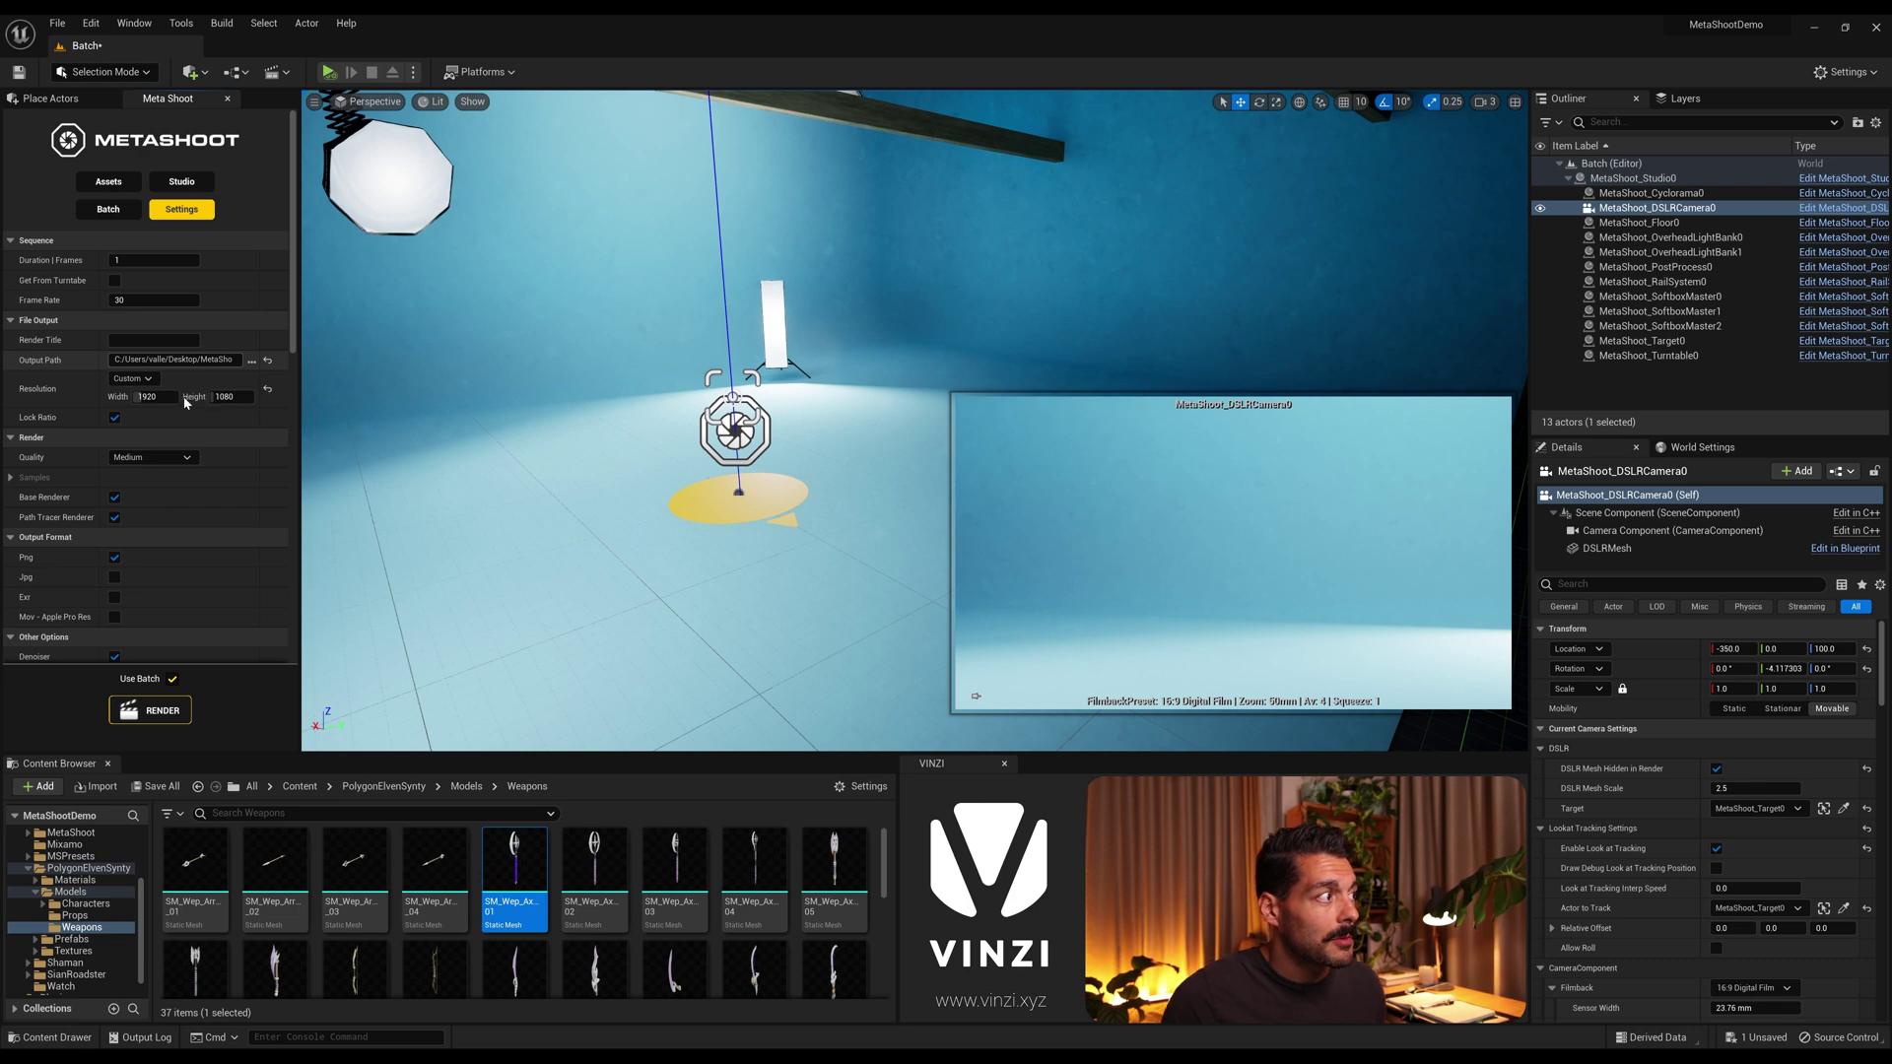
click(151, 377)
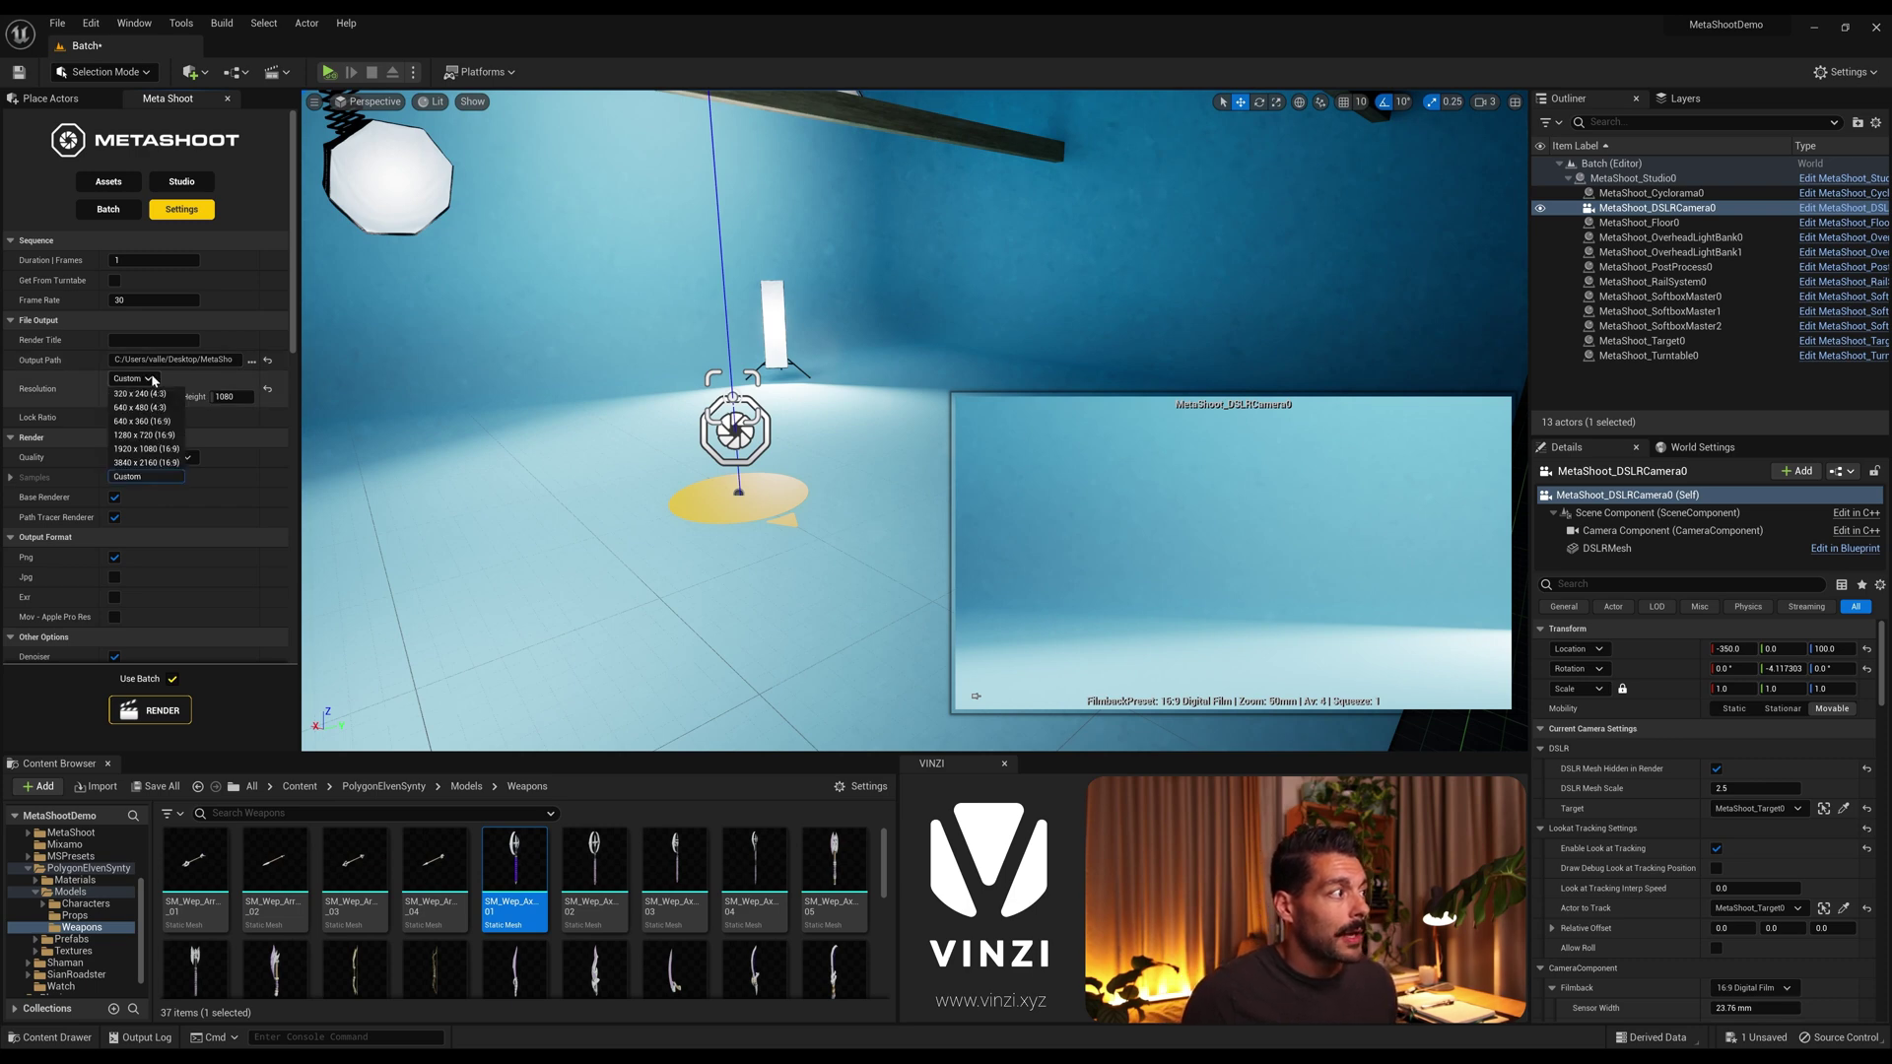
click(145, 435)
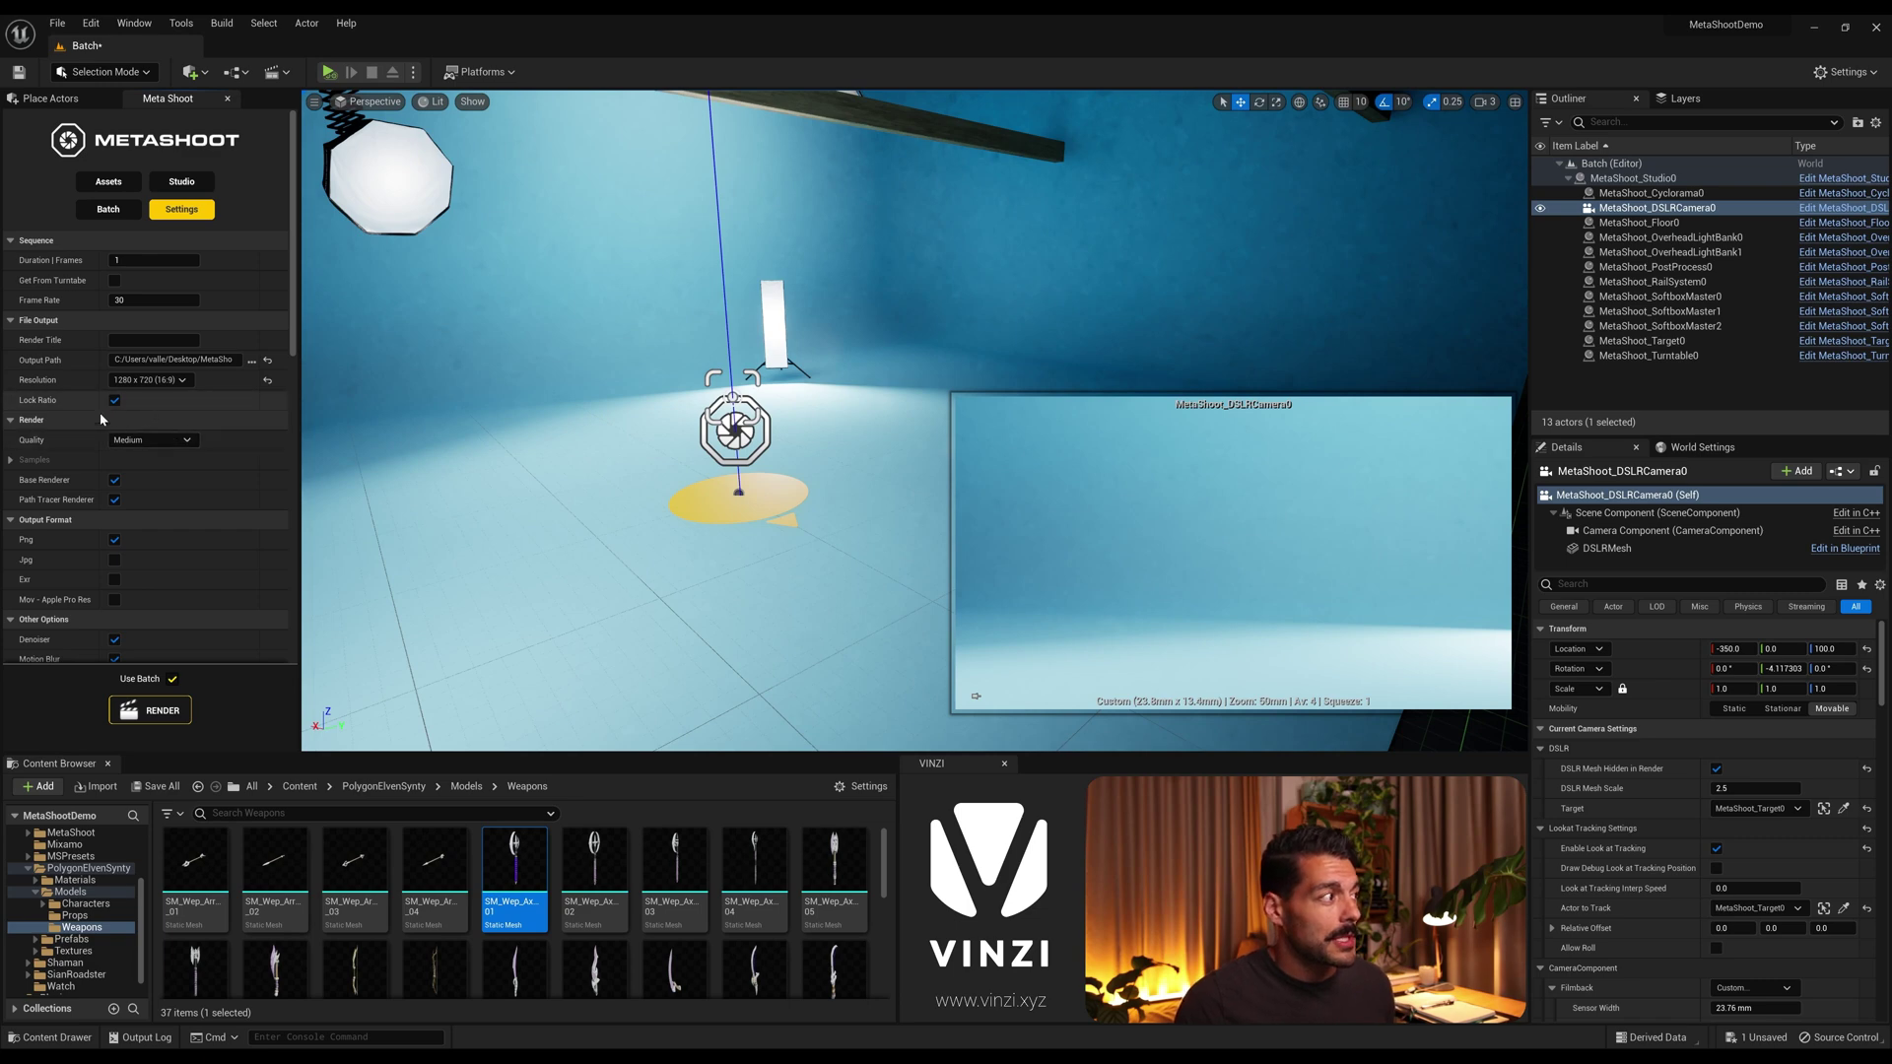
click(115, 499)
Step: Disable Motion Blur among the other render options
scroll(225, 459, down, 1)
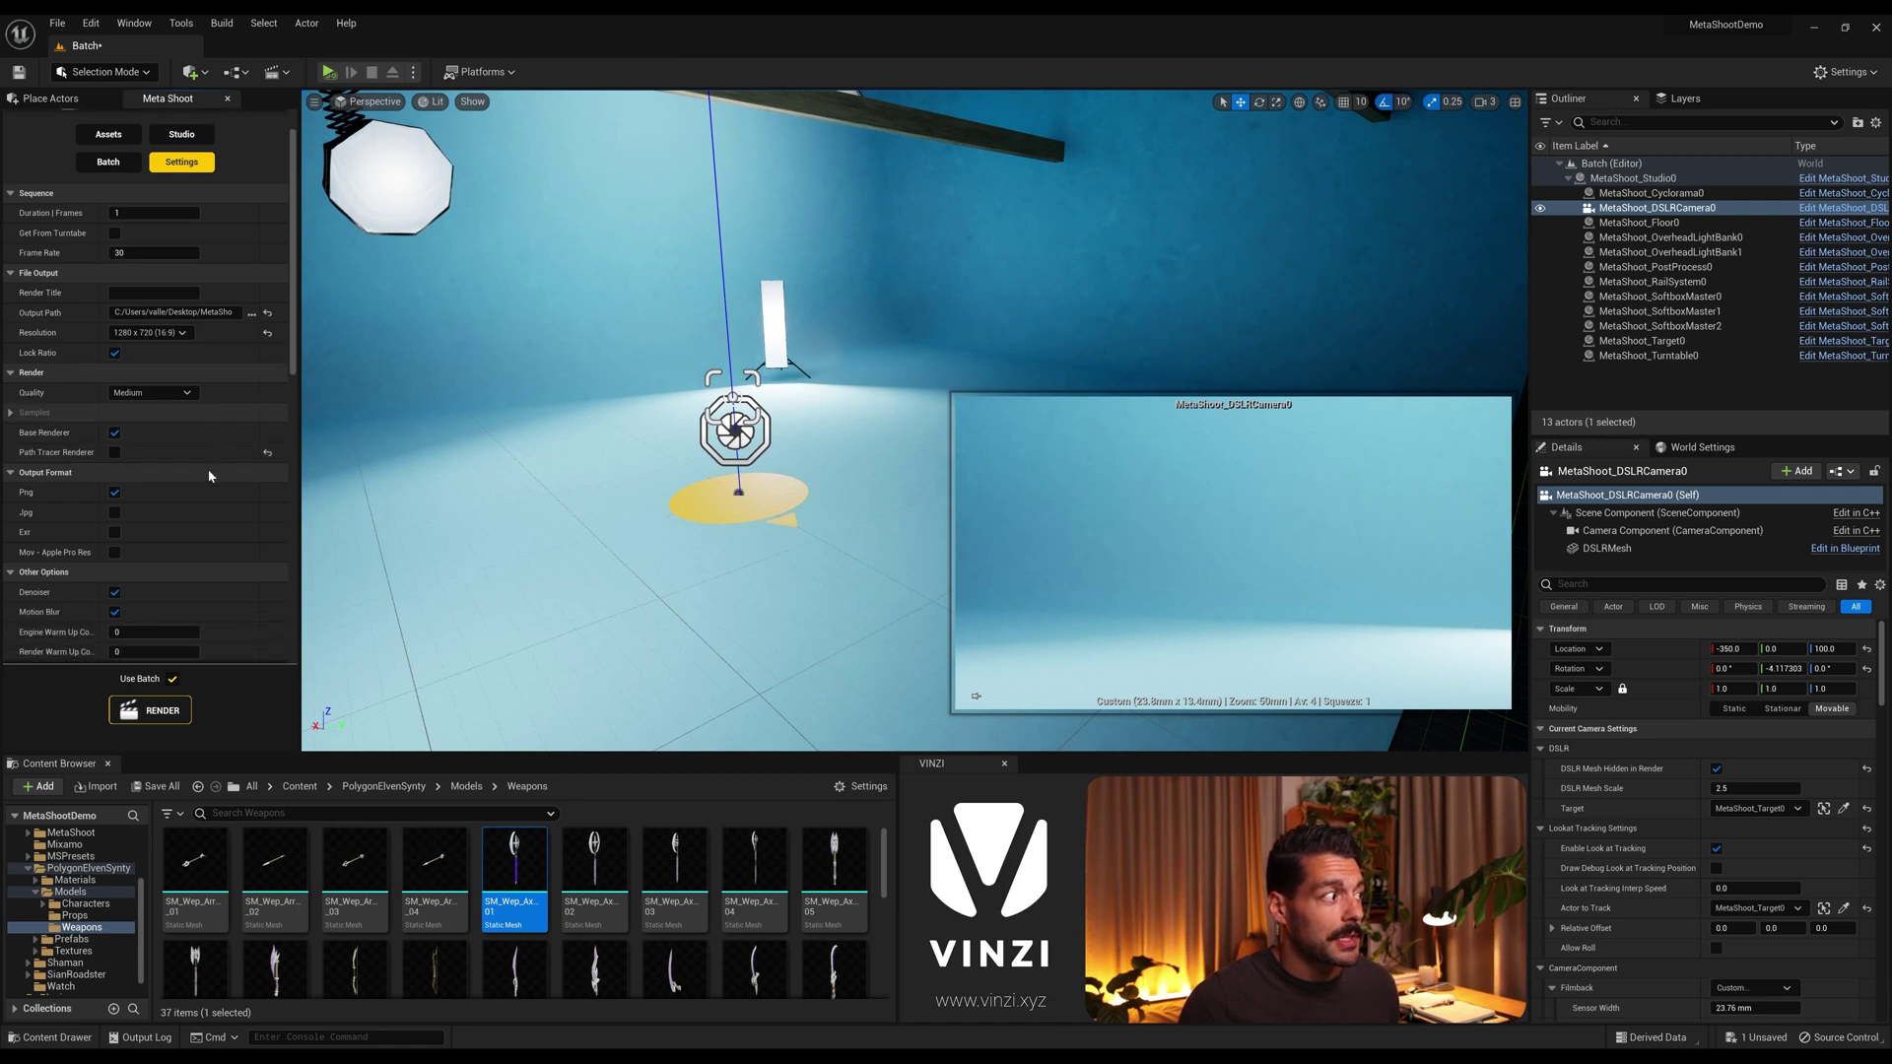
scroll(219, 473, down, 2)
scroll(221, 479, down, 1)
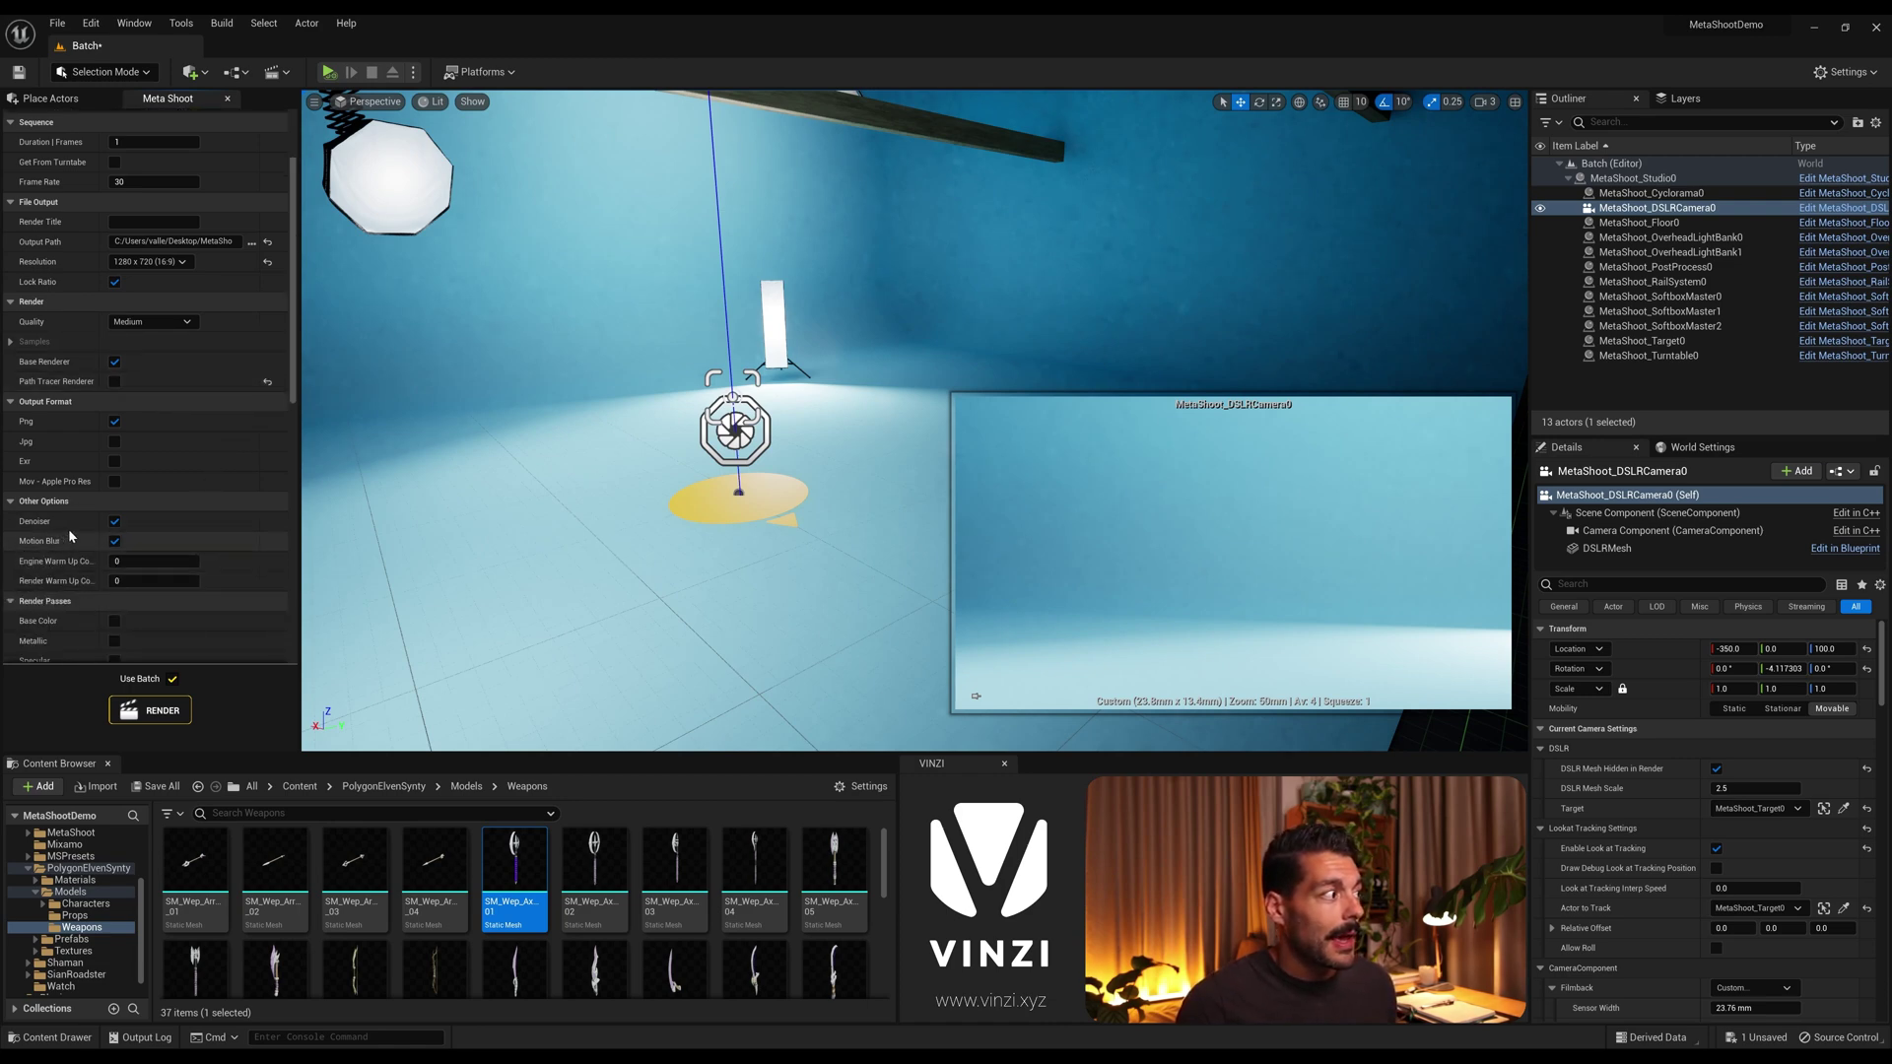
click(113, 543)
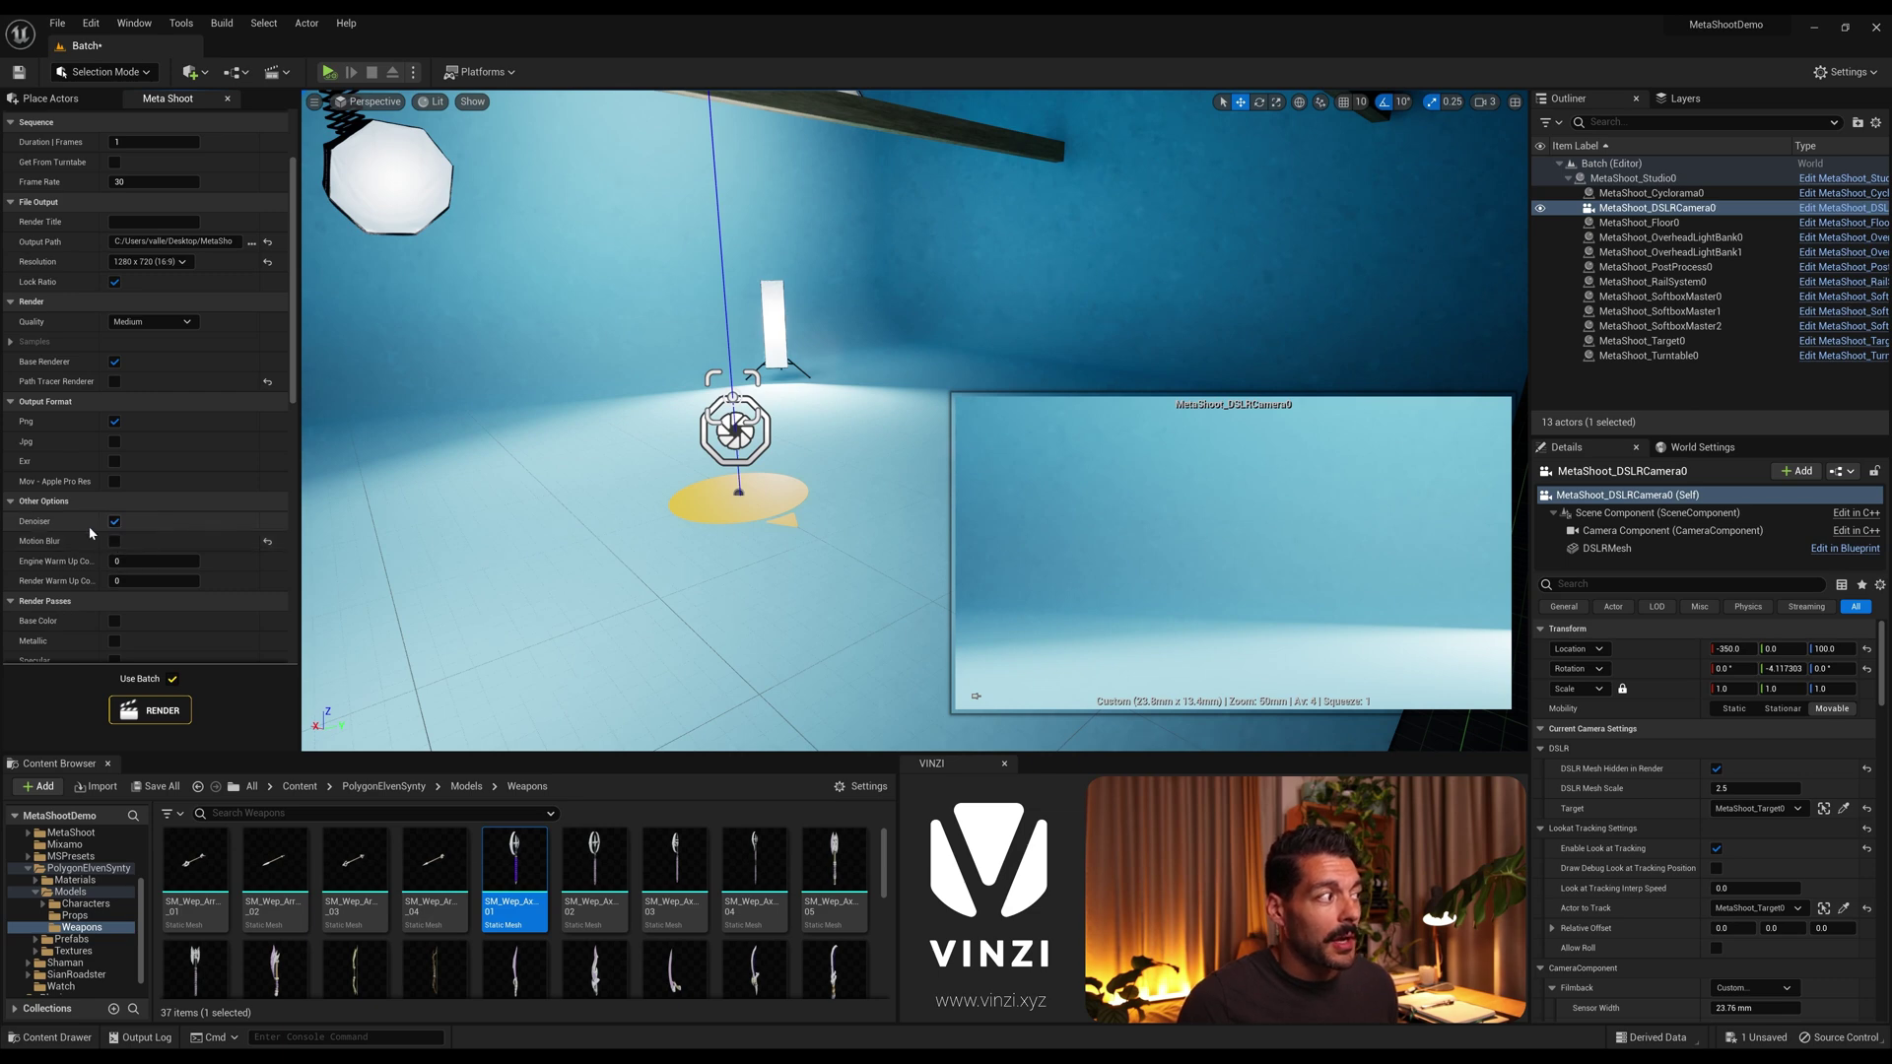
scroll(159, 507, up, 5)
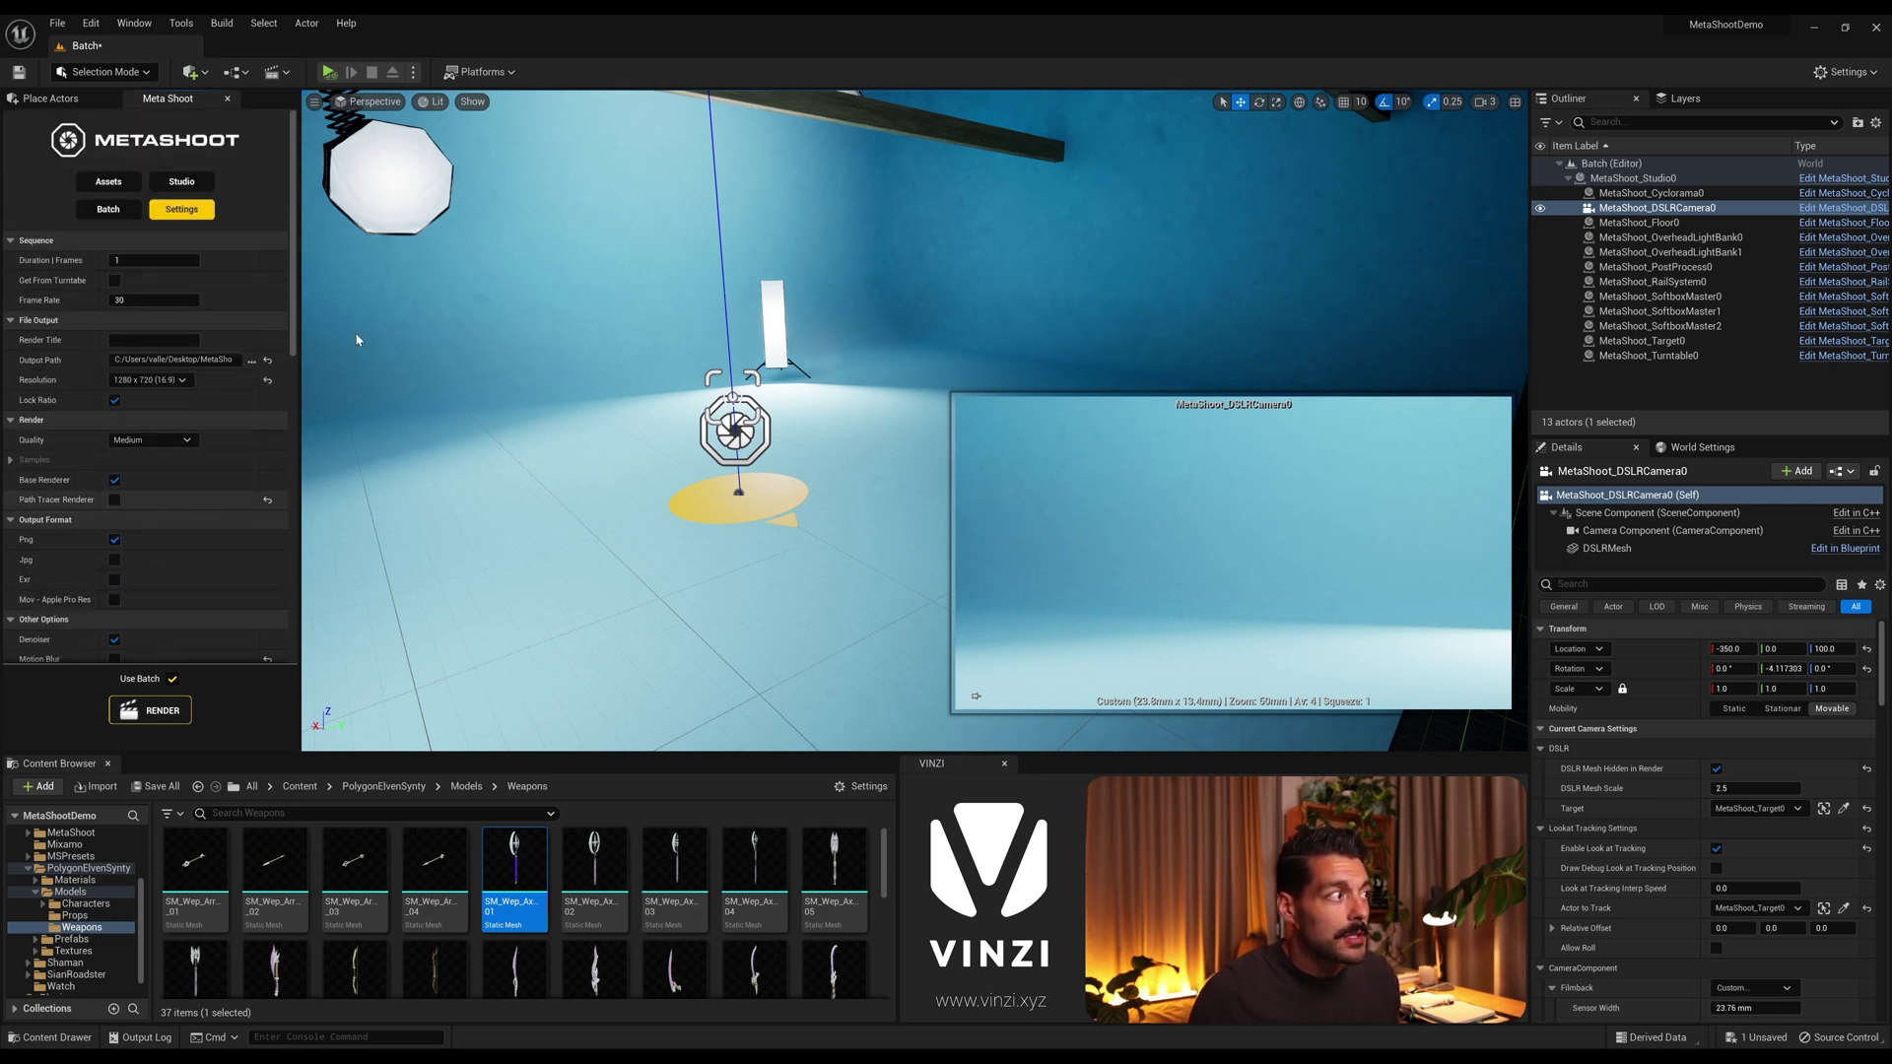
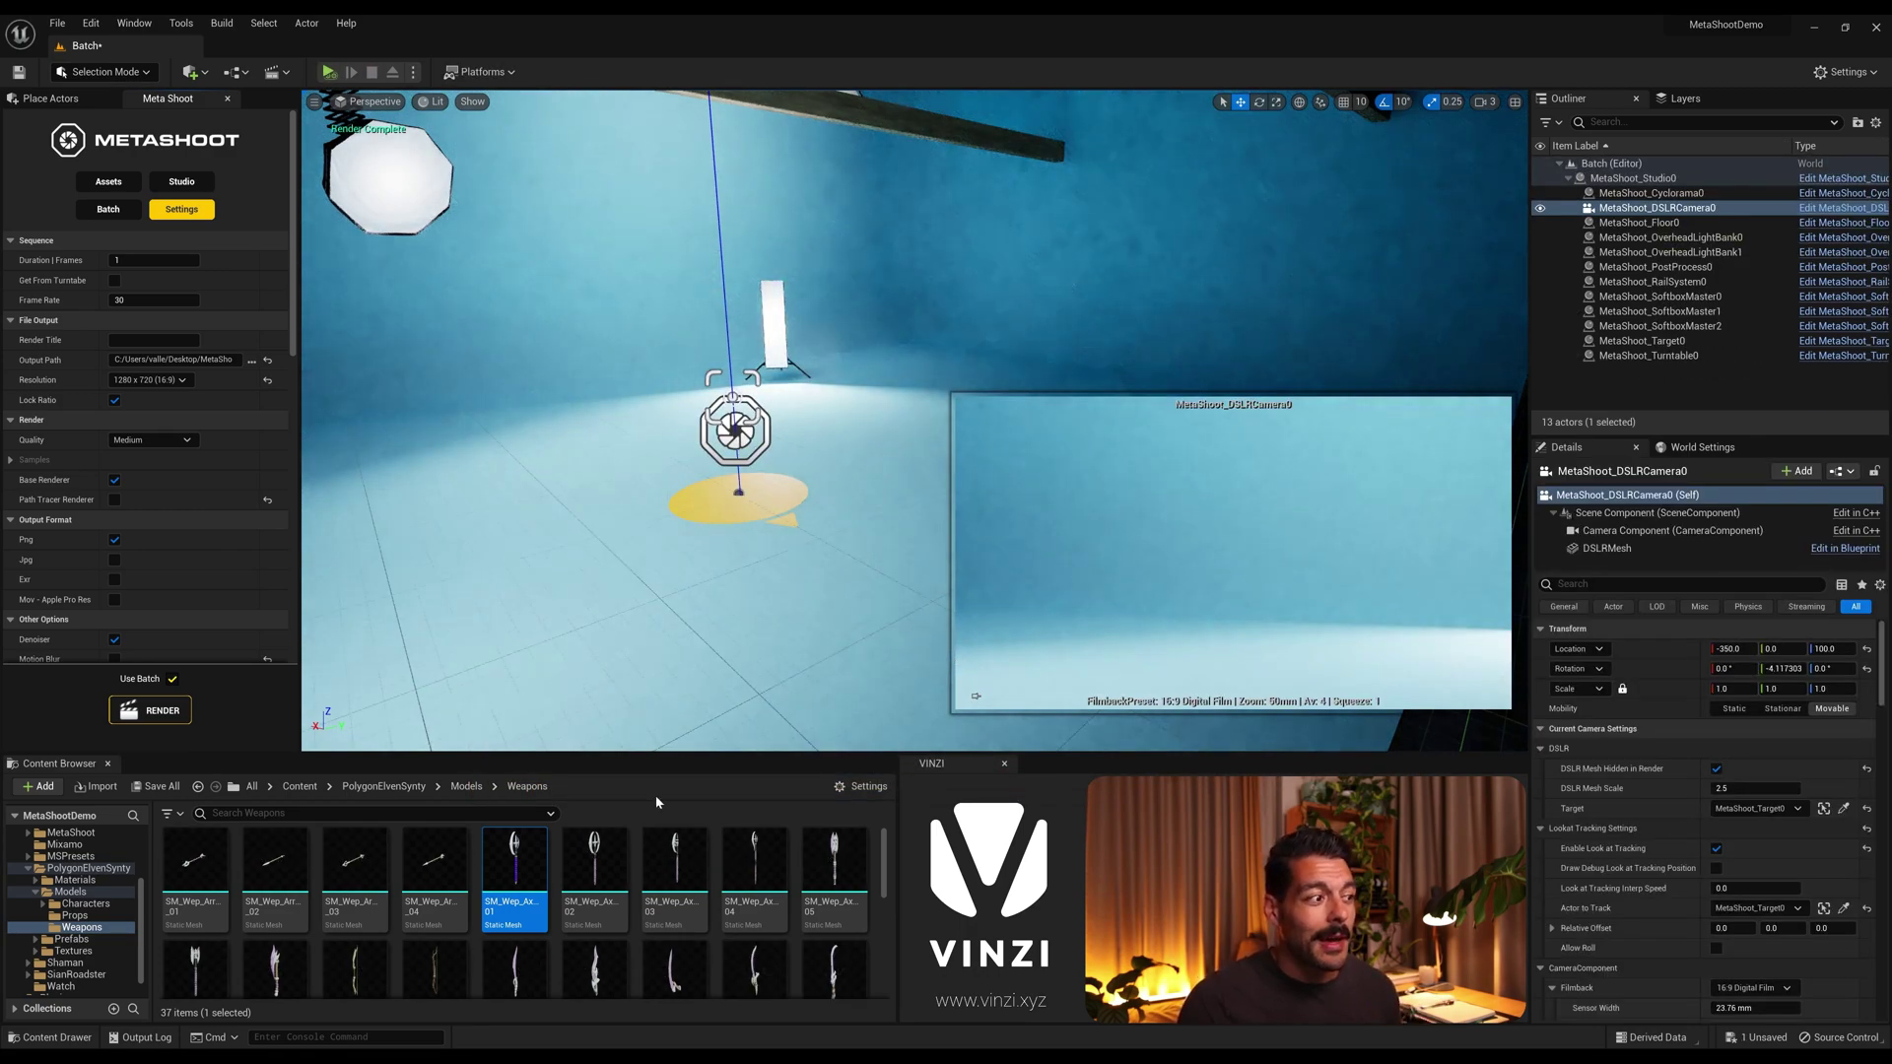
Step: Place the SM_Prop_Bedside_Table_01 mesh from the Models Props folder on the turntable
click(75, 916)
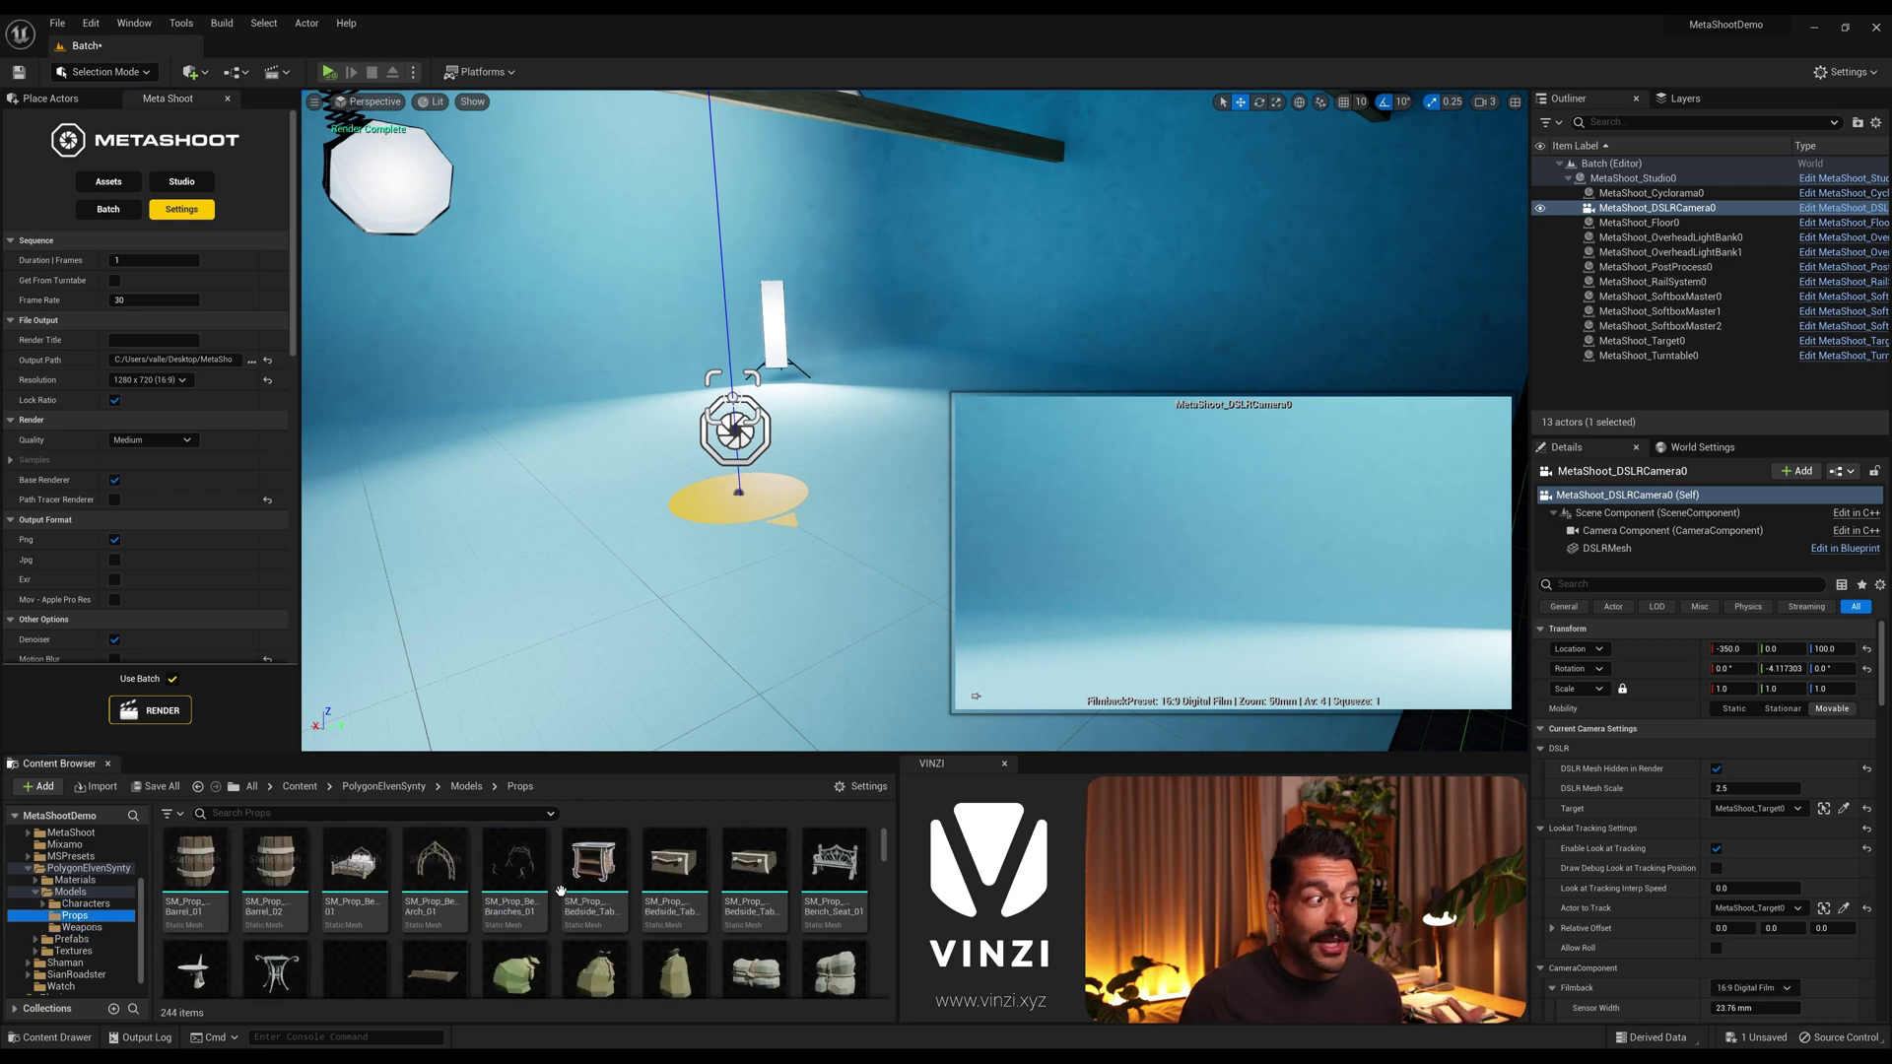
drag(594, 859, 803, 500)
key(f)
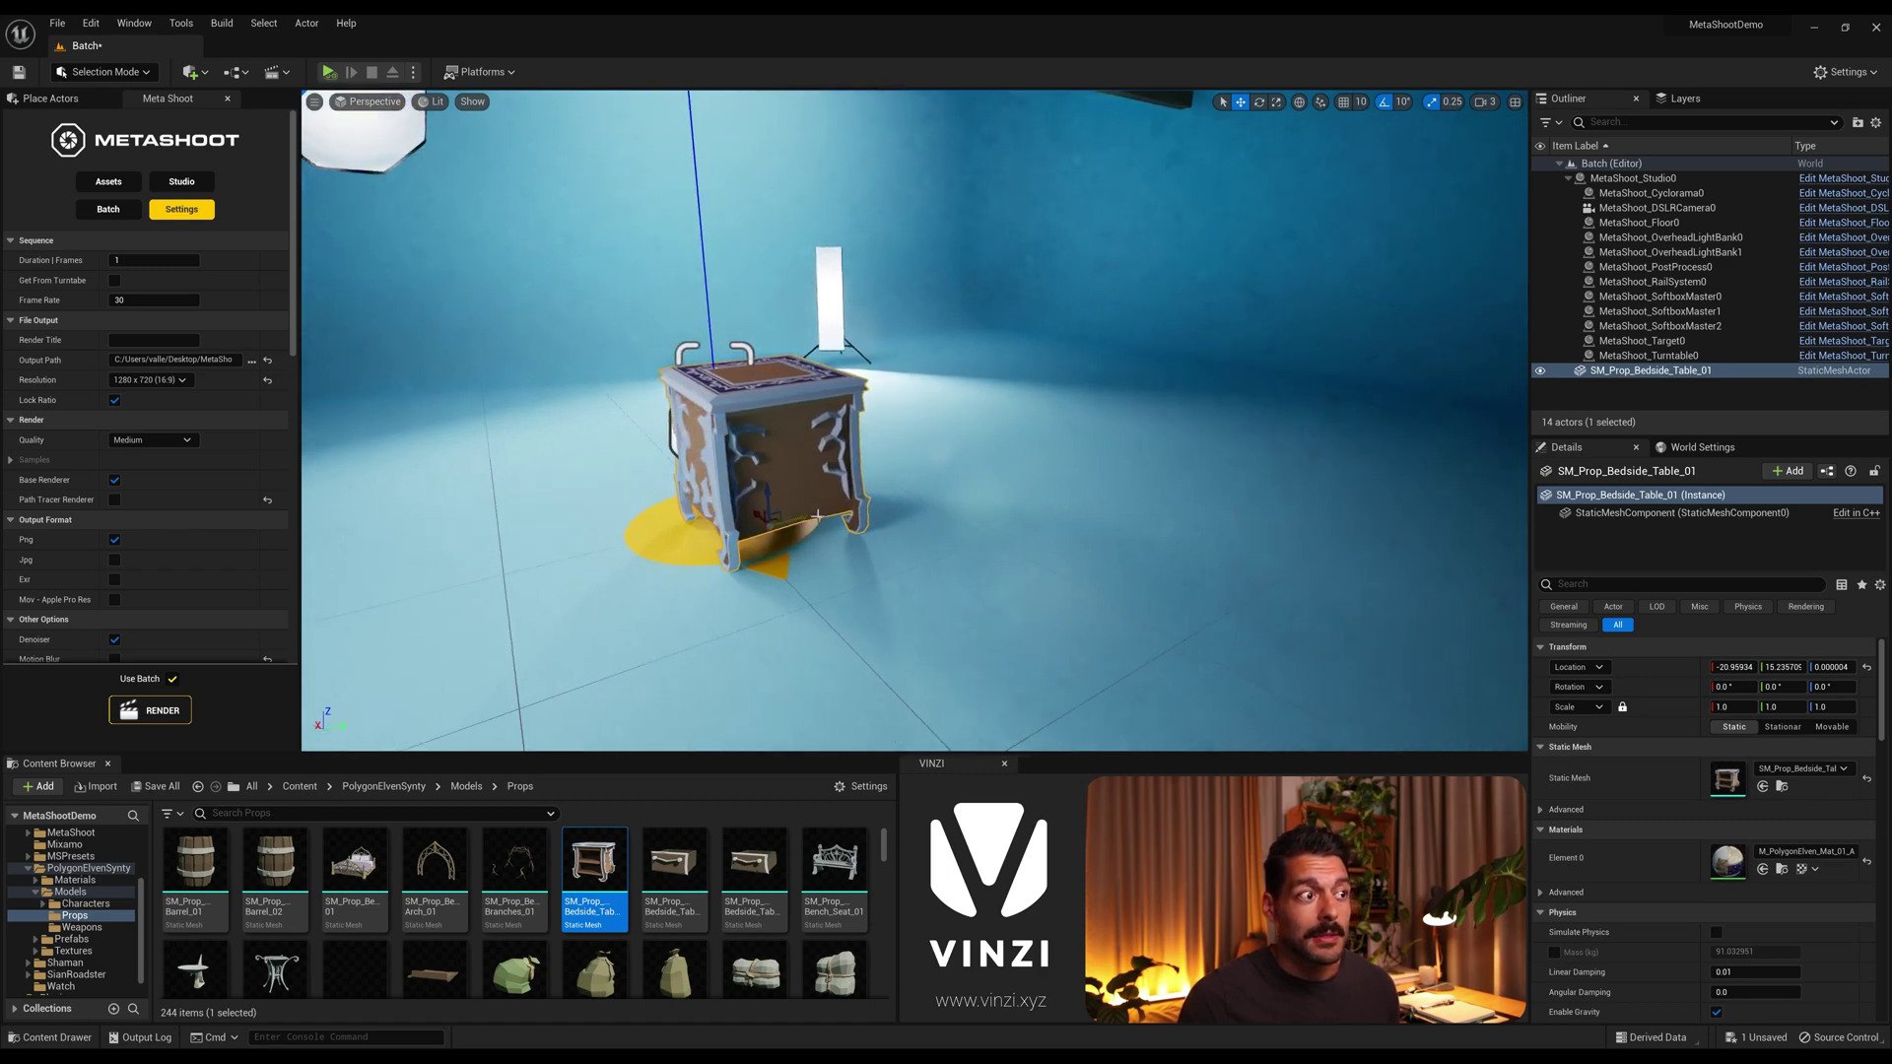
Step: Rotate the bedside table 90° about its vertical axis, and delete it from the level
right_drag(825, 592, 826, 592)
key(e)
drag(799, 555, 887, 557)
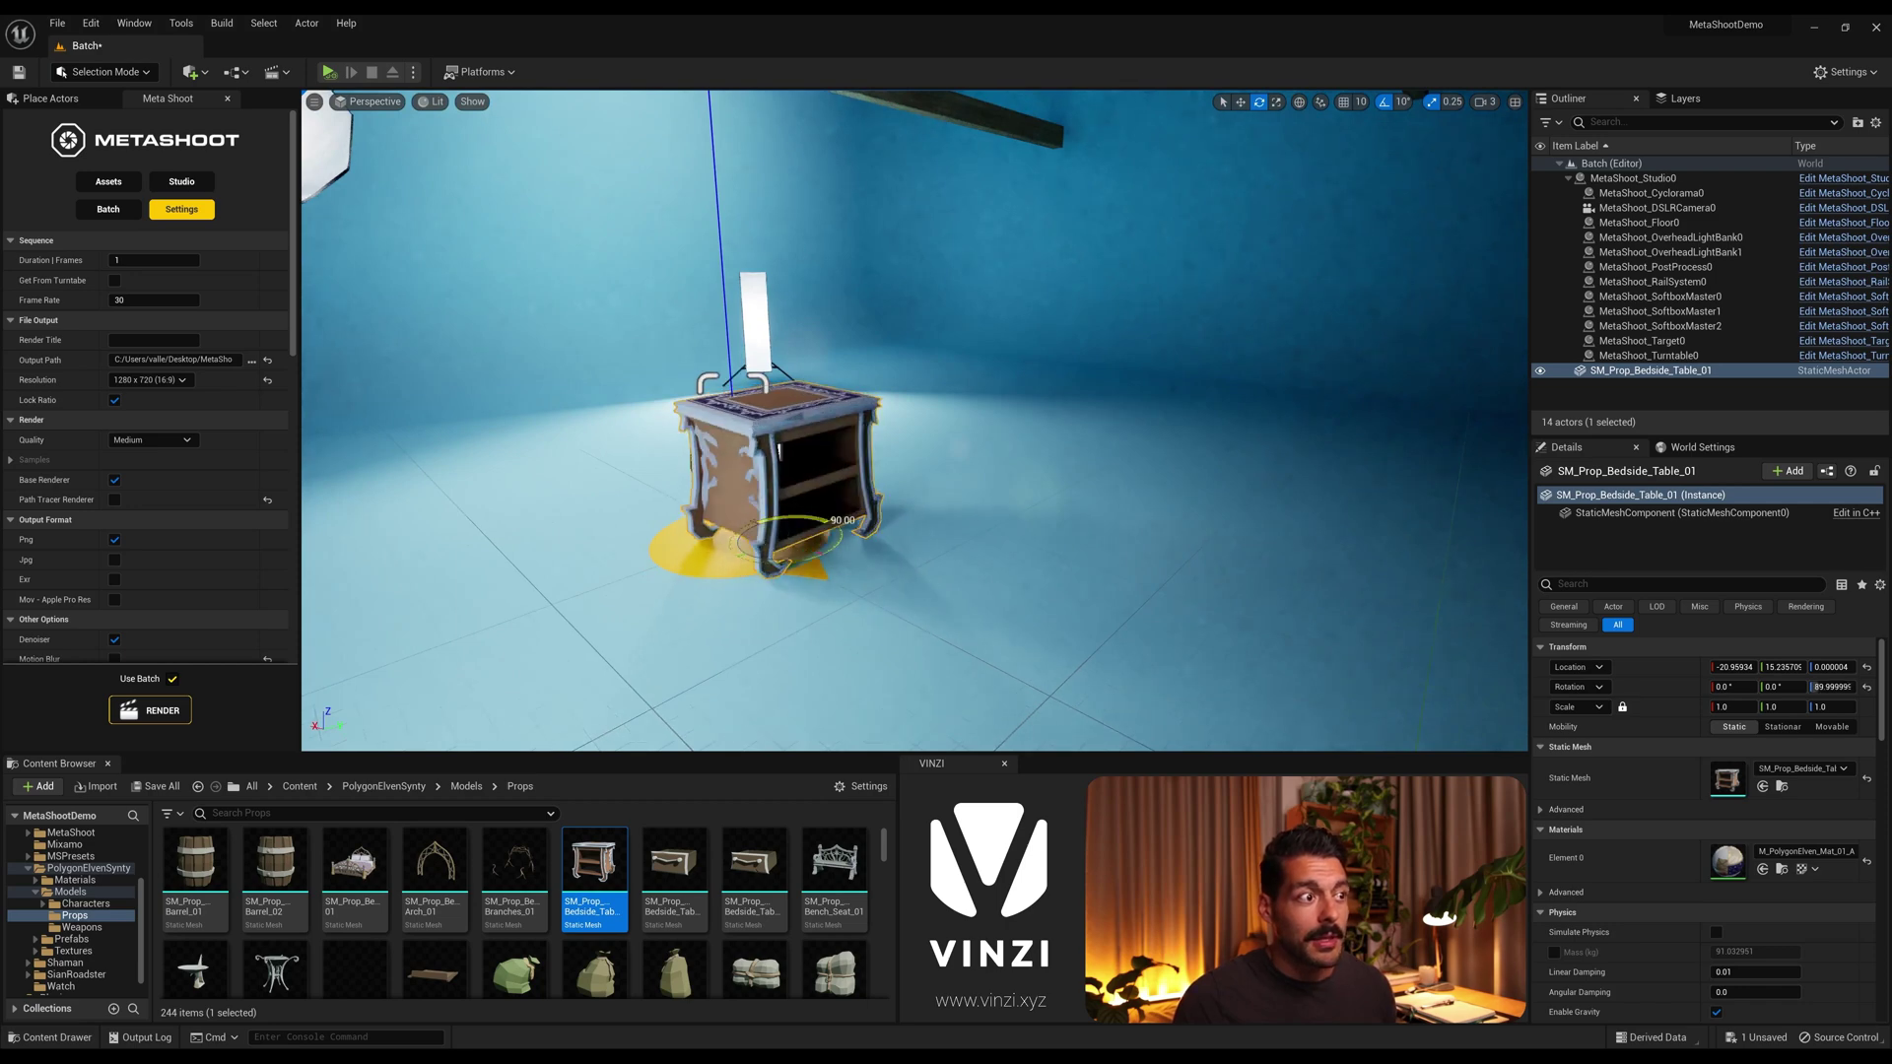
key(w)
key(f)
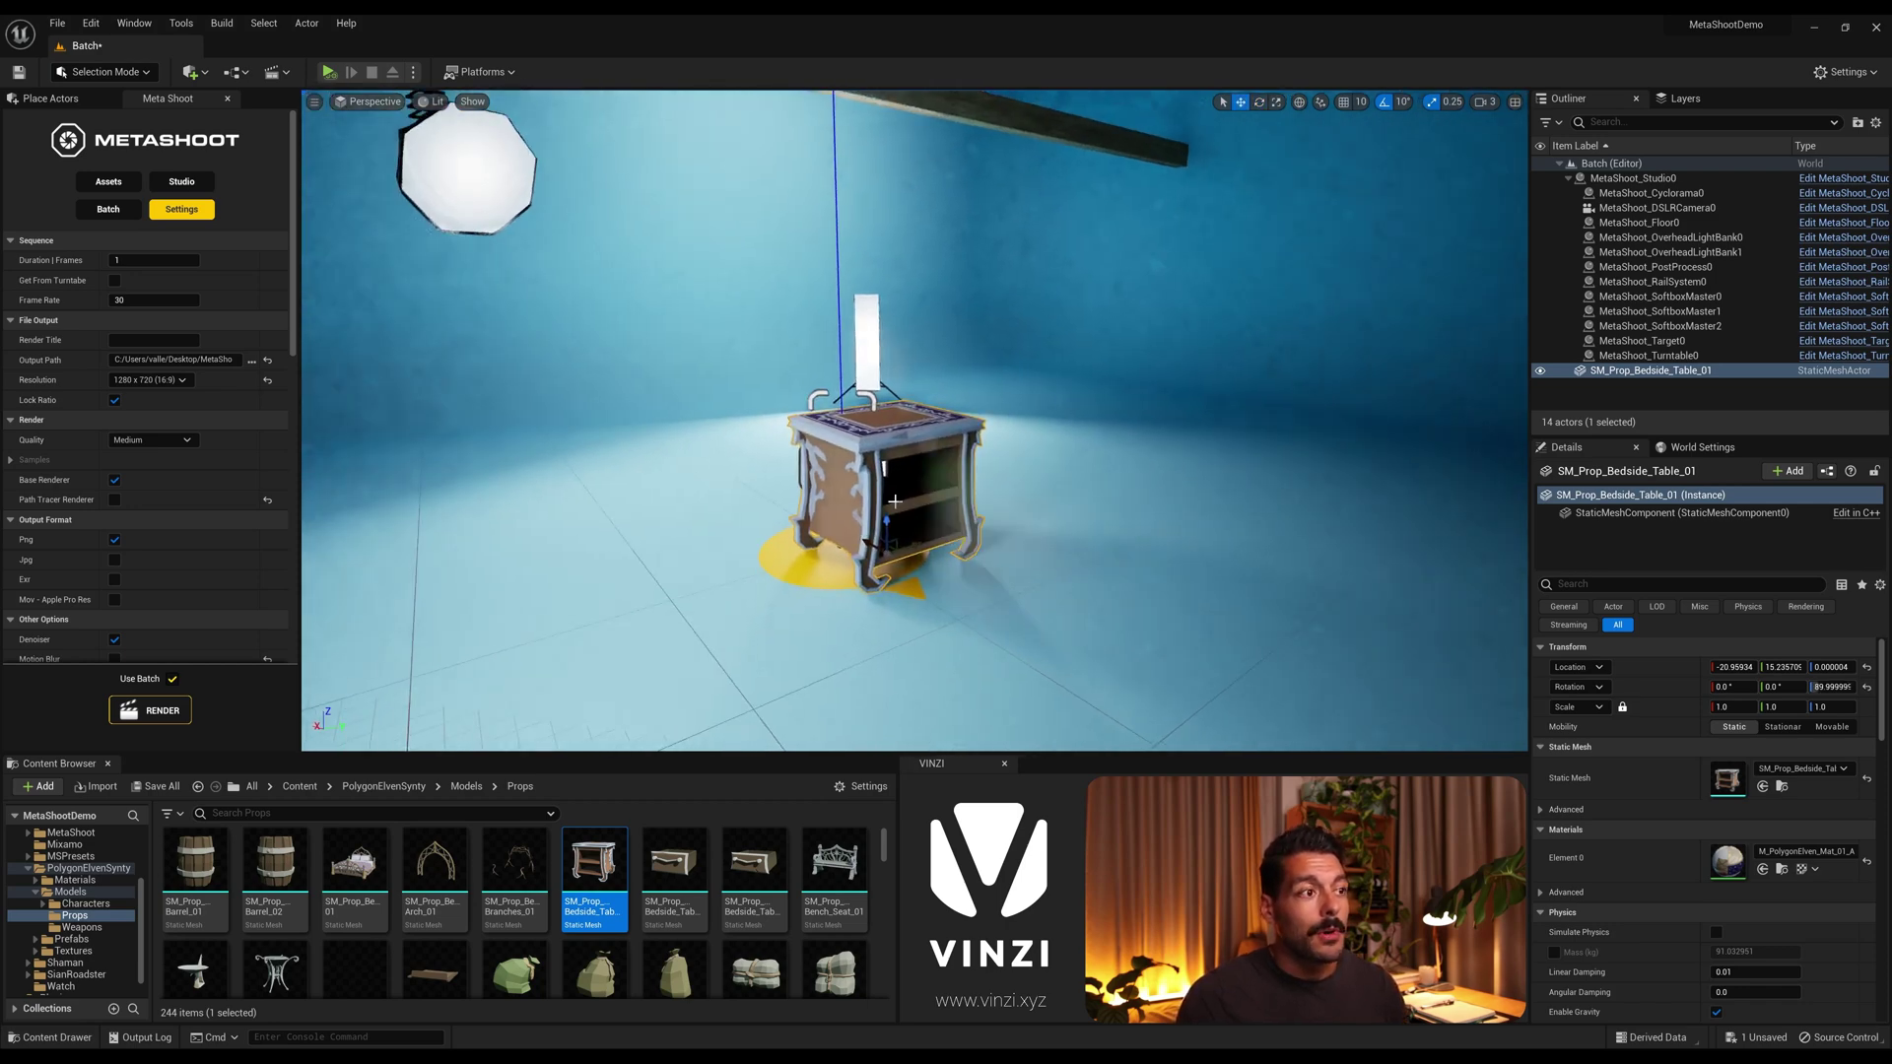
key(Delete)
Step: Examine the model transform's location, rotation and scale fields in Stage Array entry 2
click(103, 215)
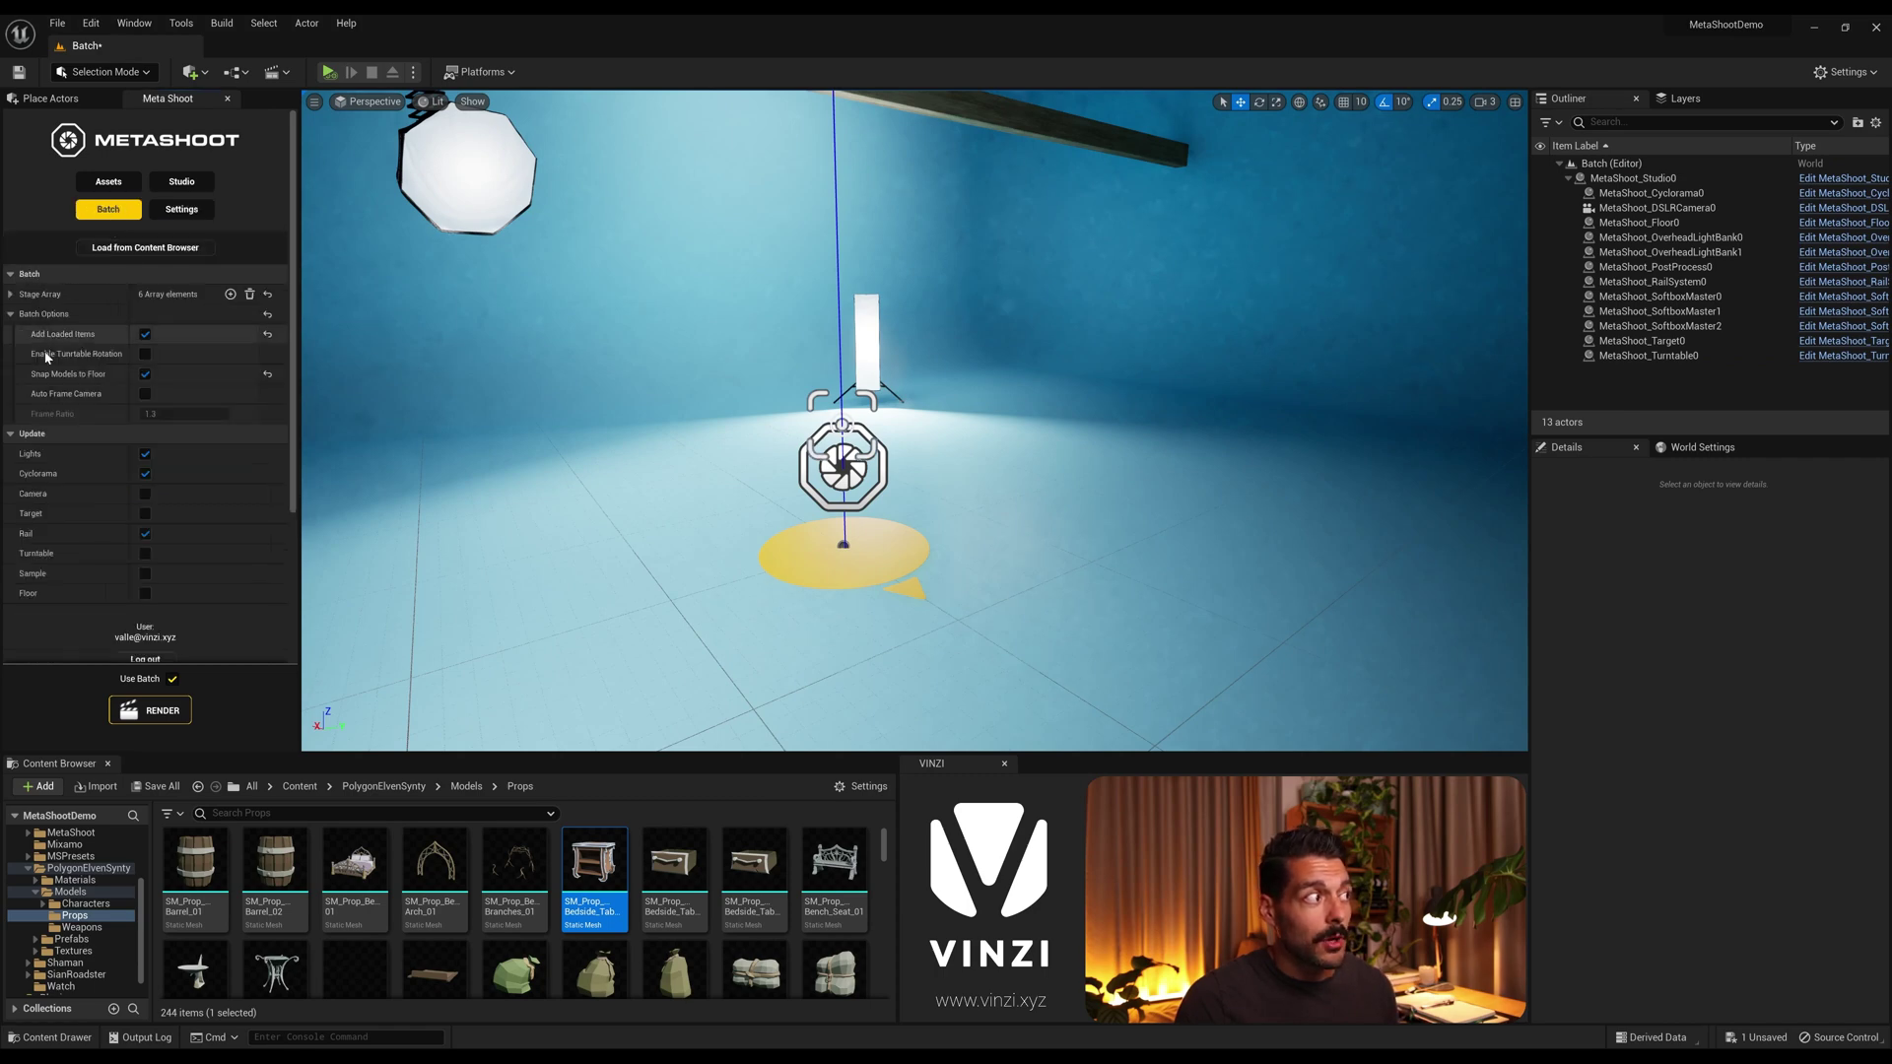
click(12, 293)
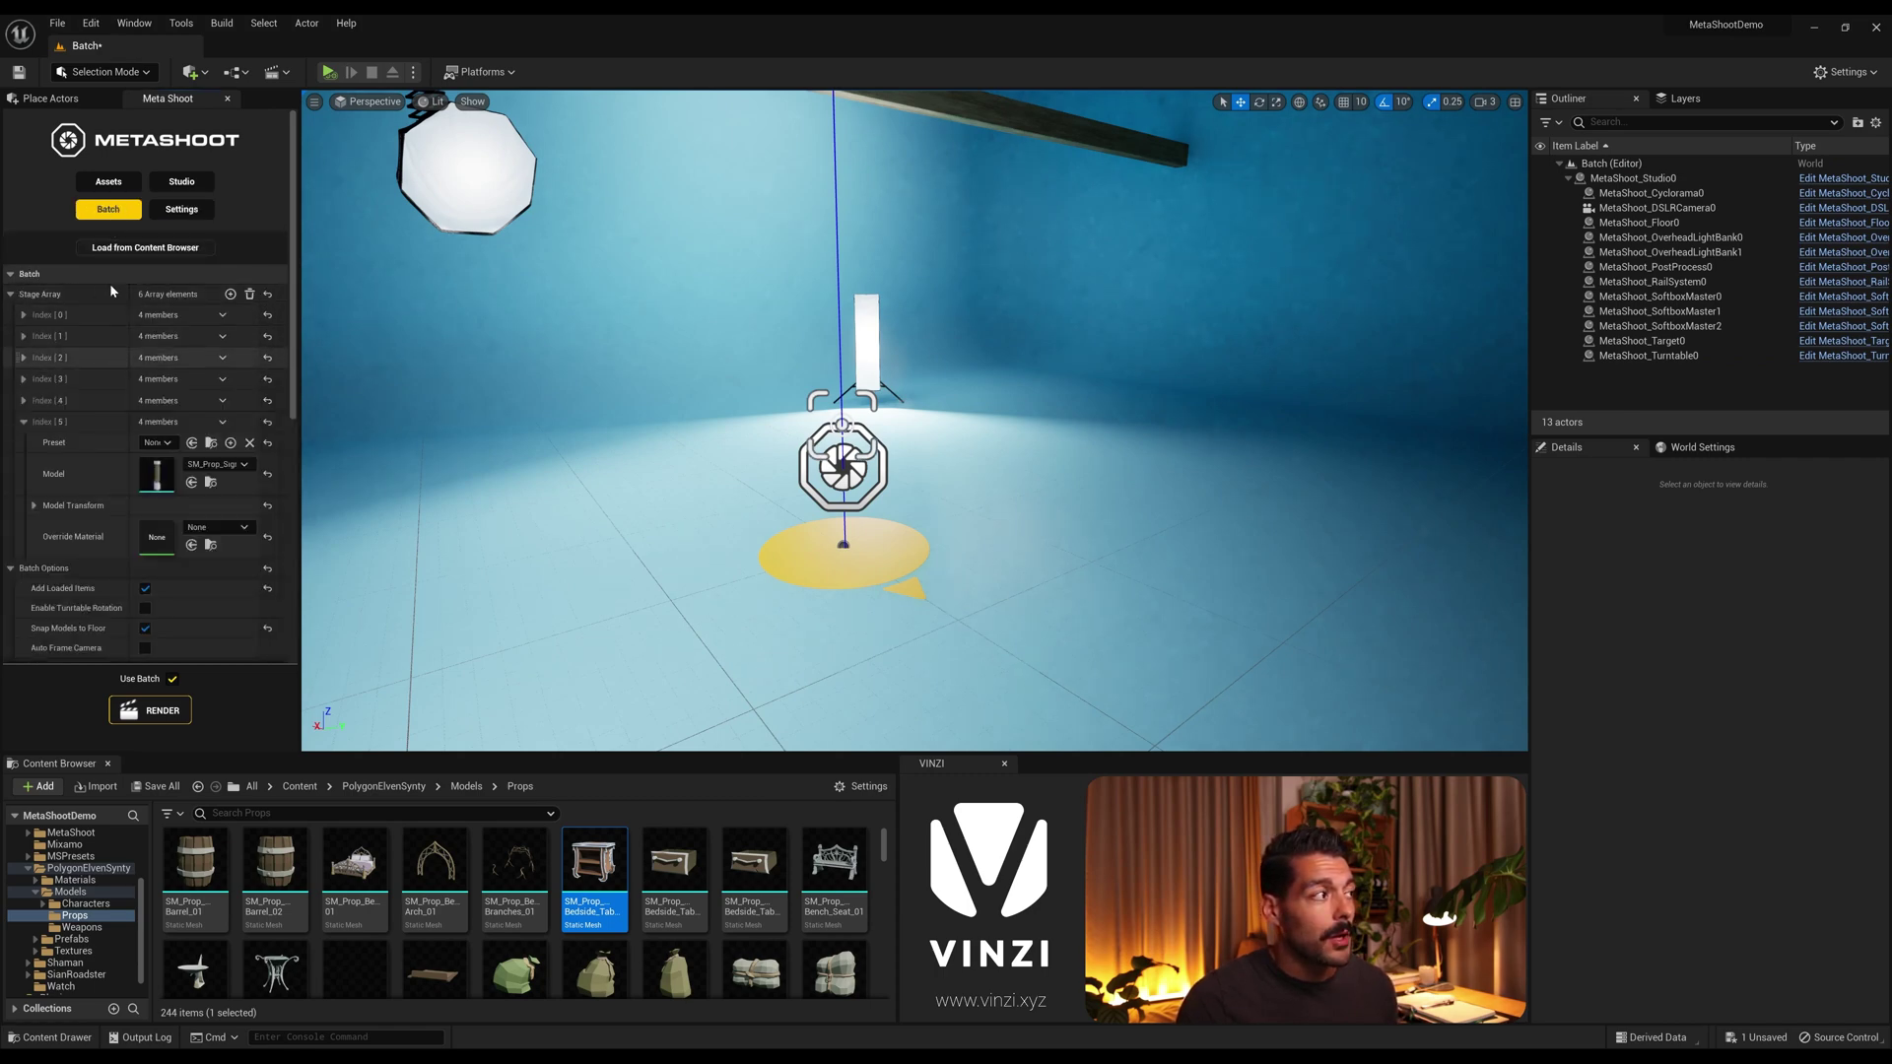
click(22, 358)
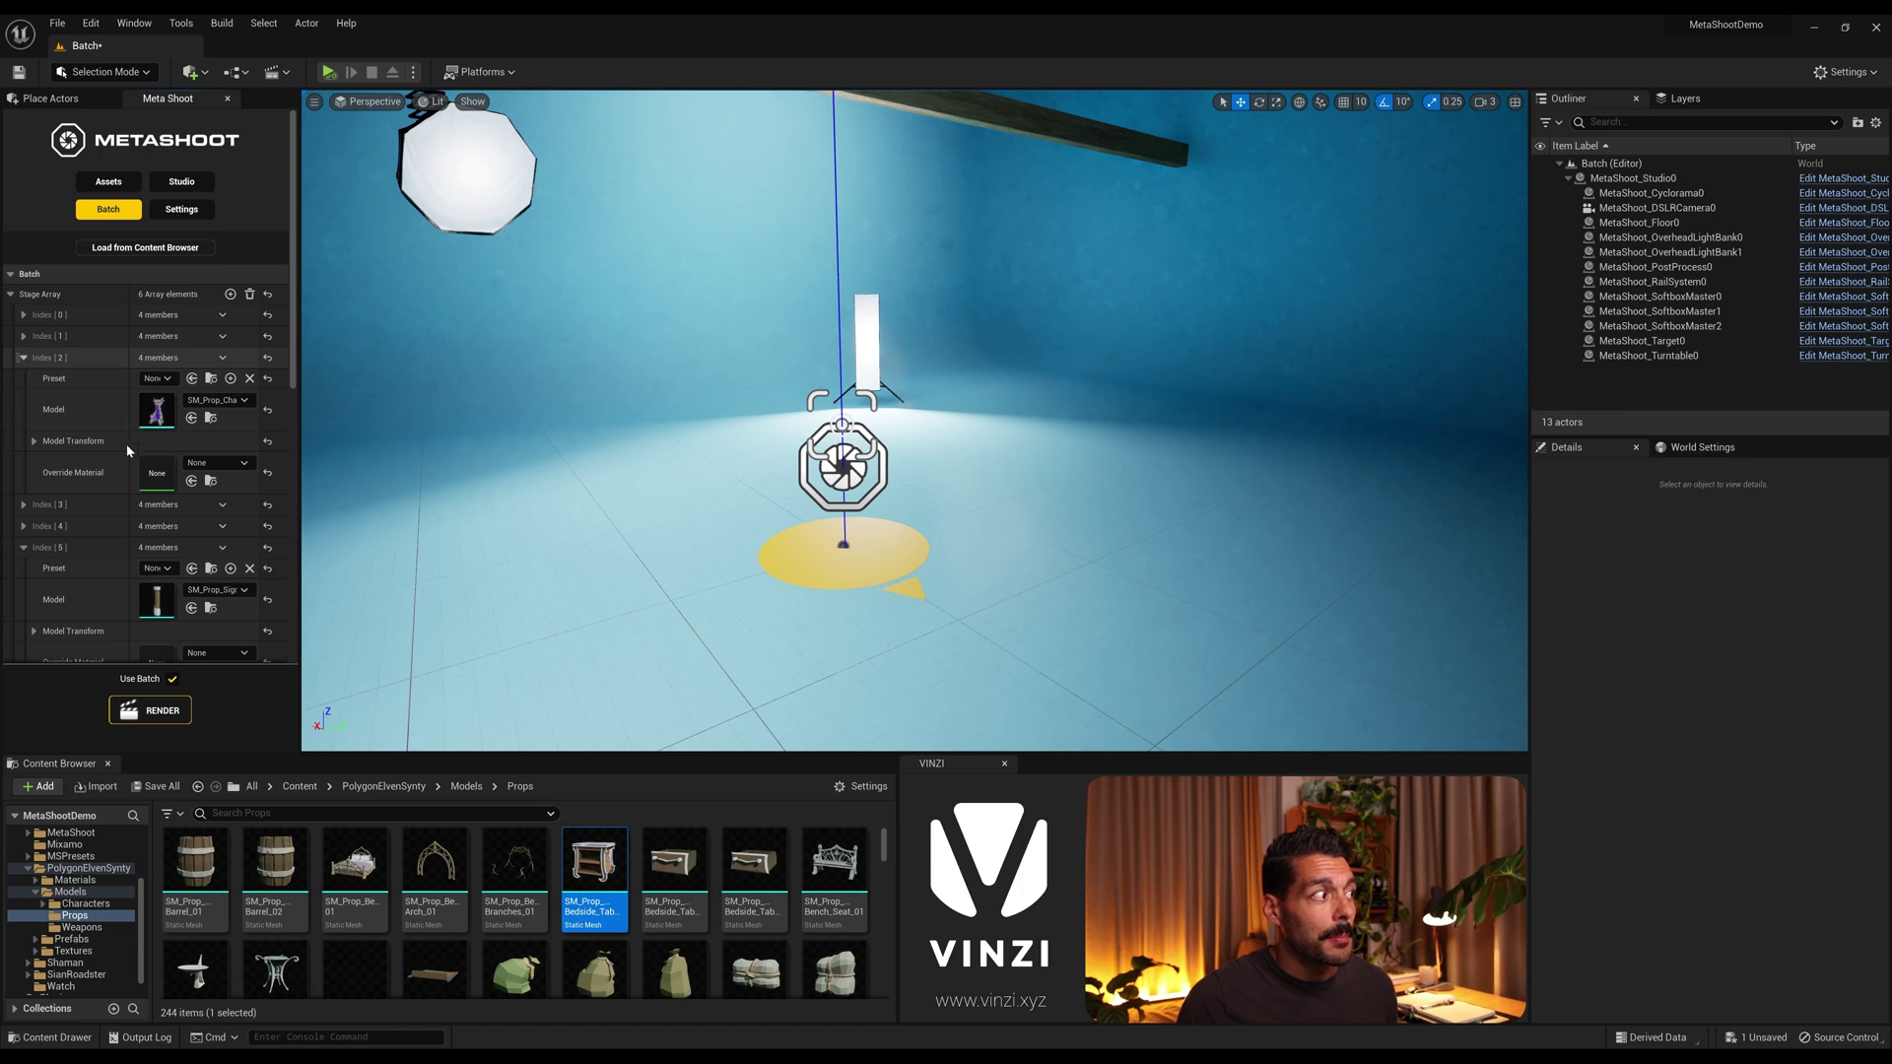
click(34, 440)
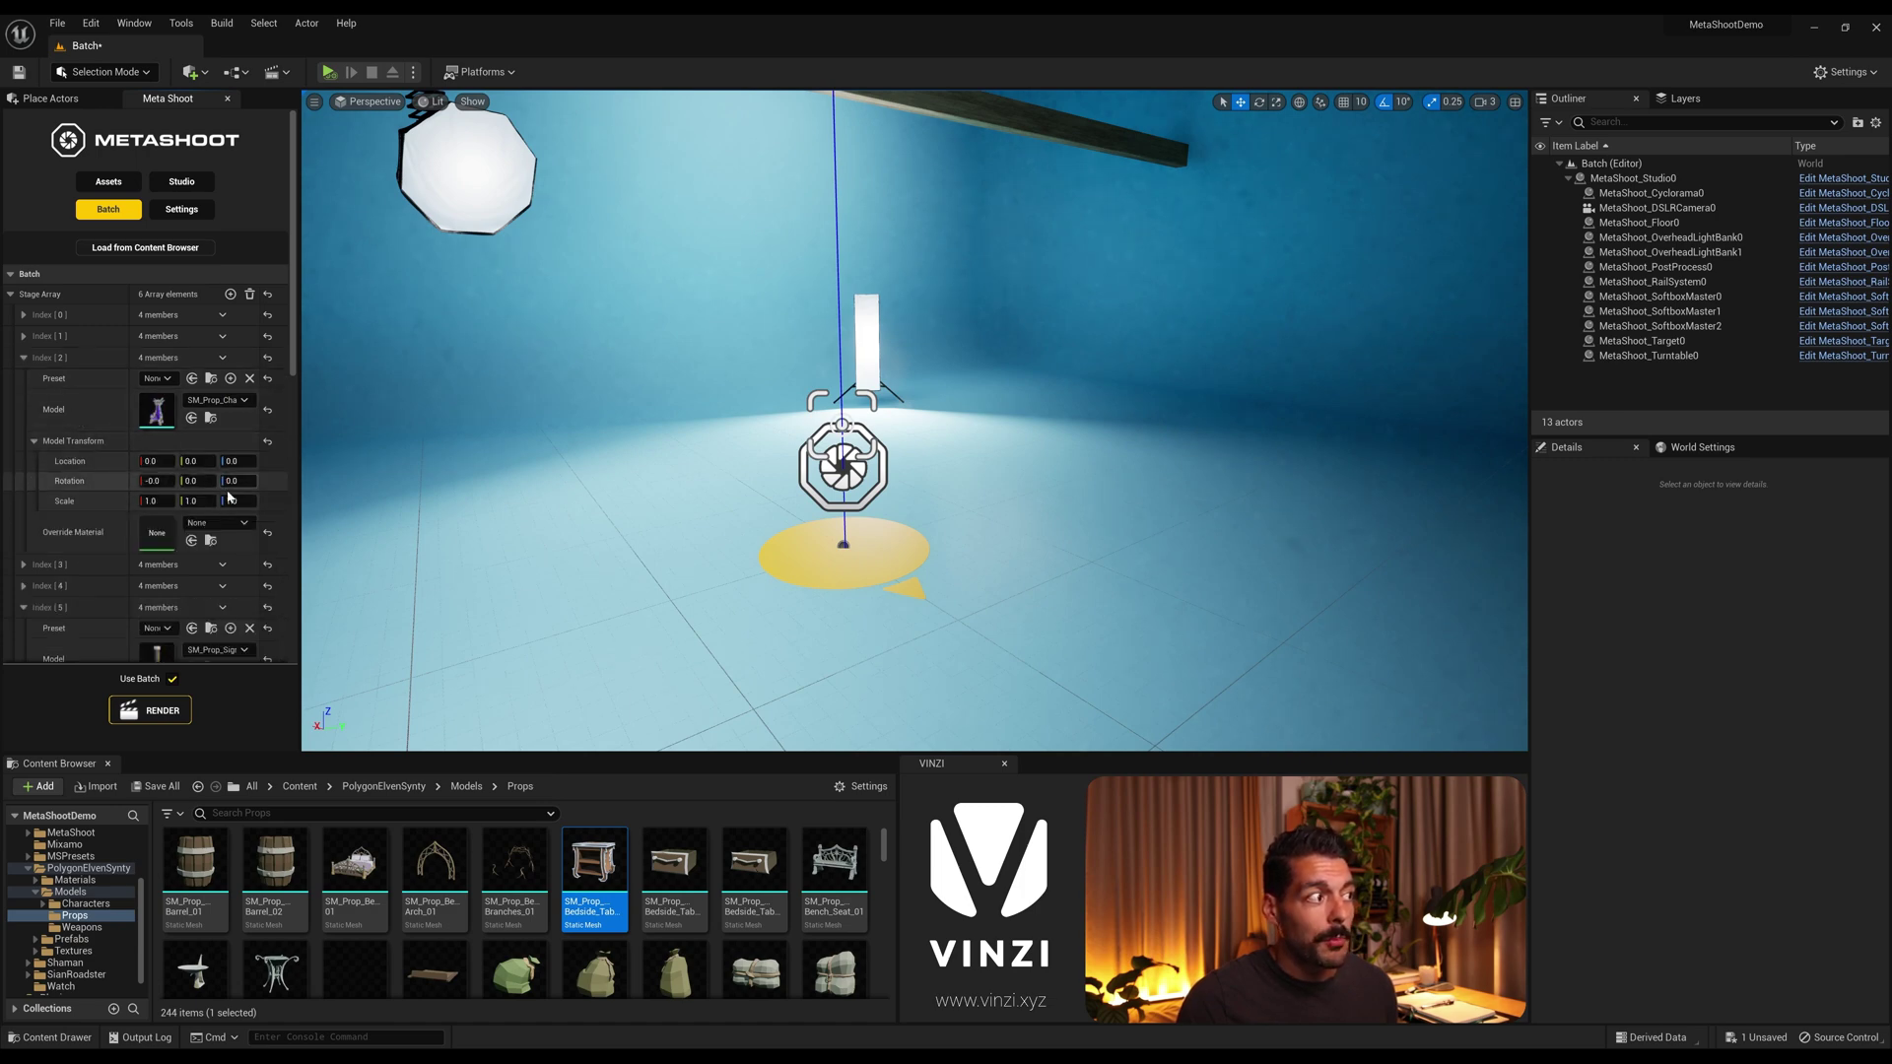
click(22, 357)
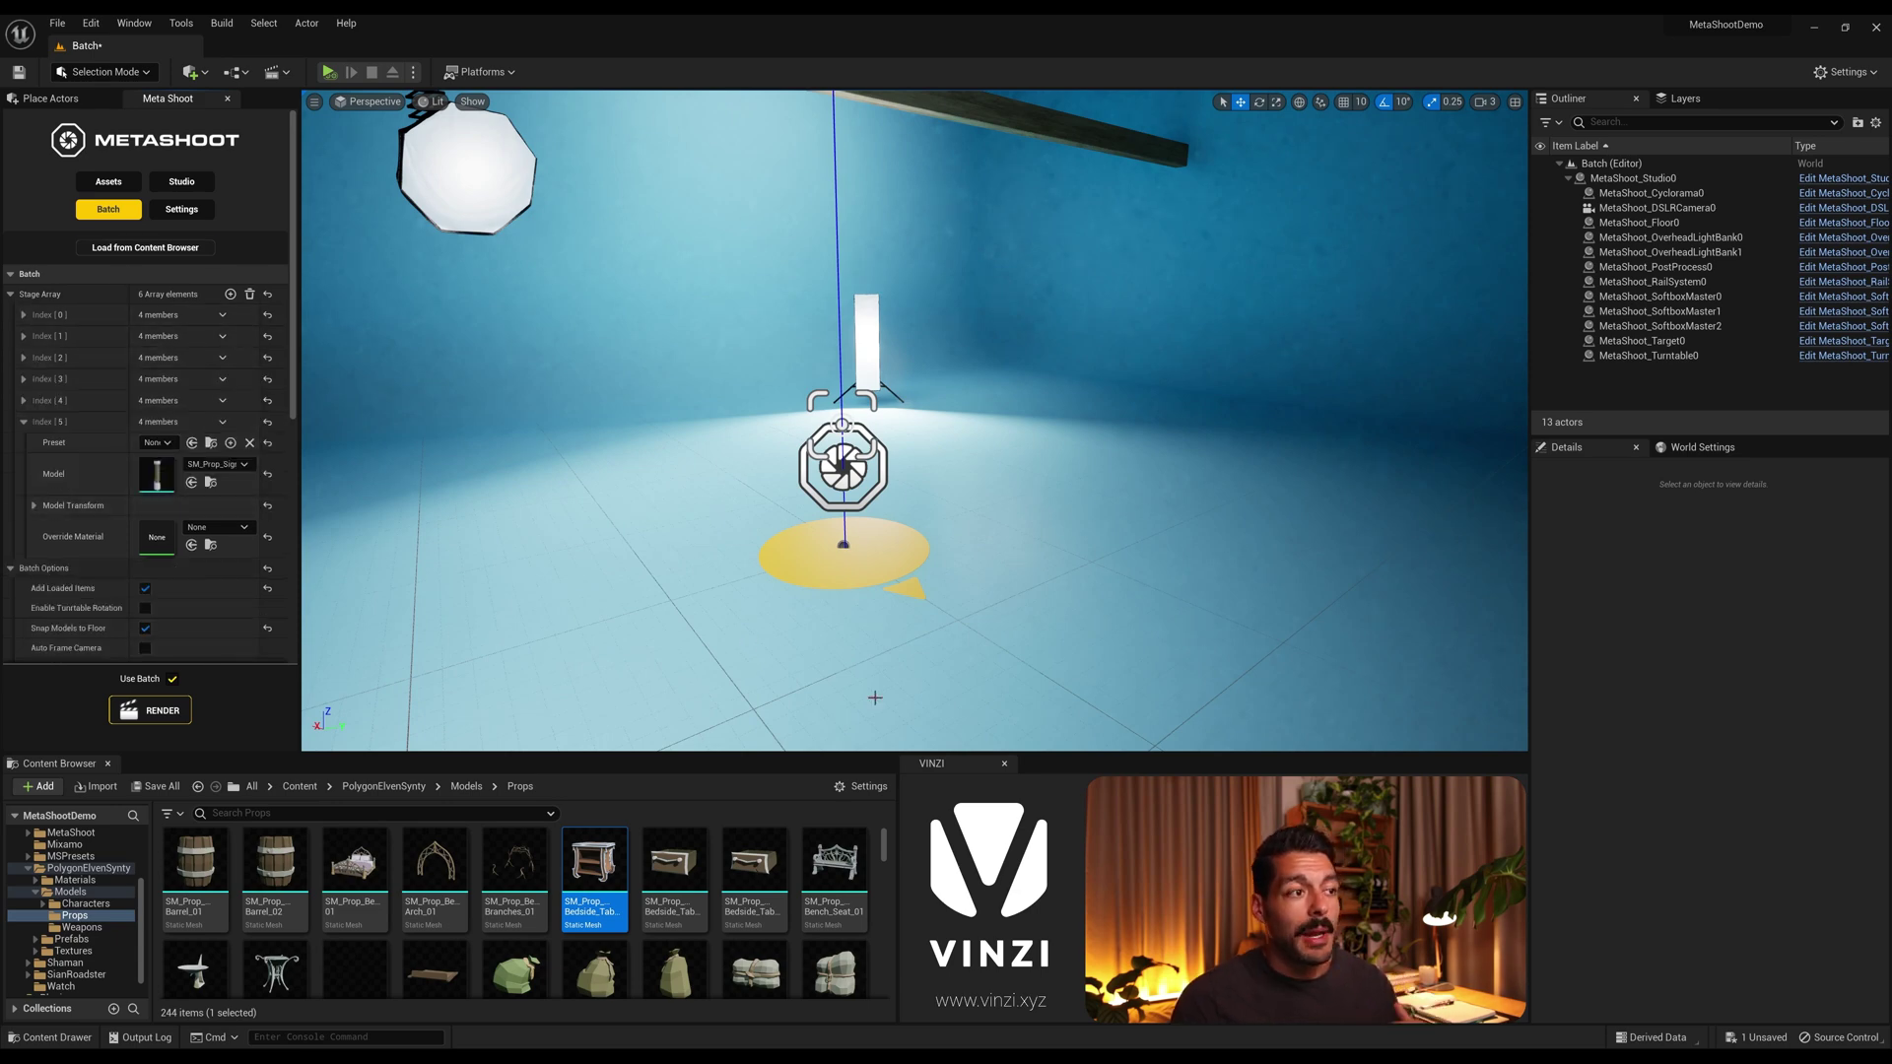
Step: Rotate the MetaShoot turntable 90° about its vertical axis
click(914, 566)
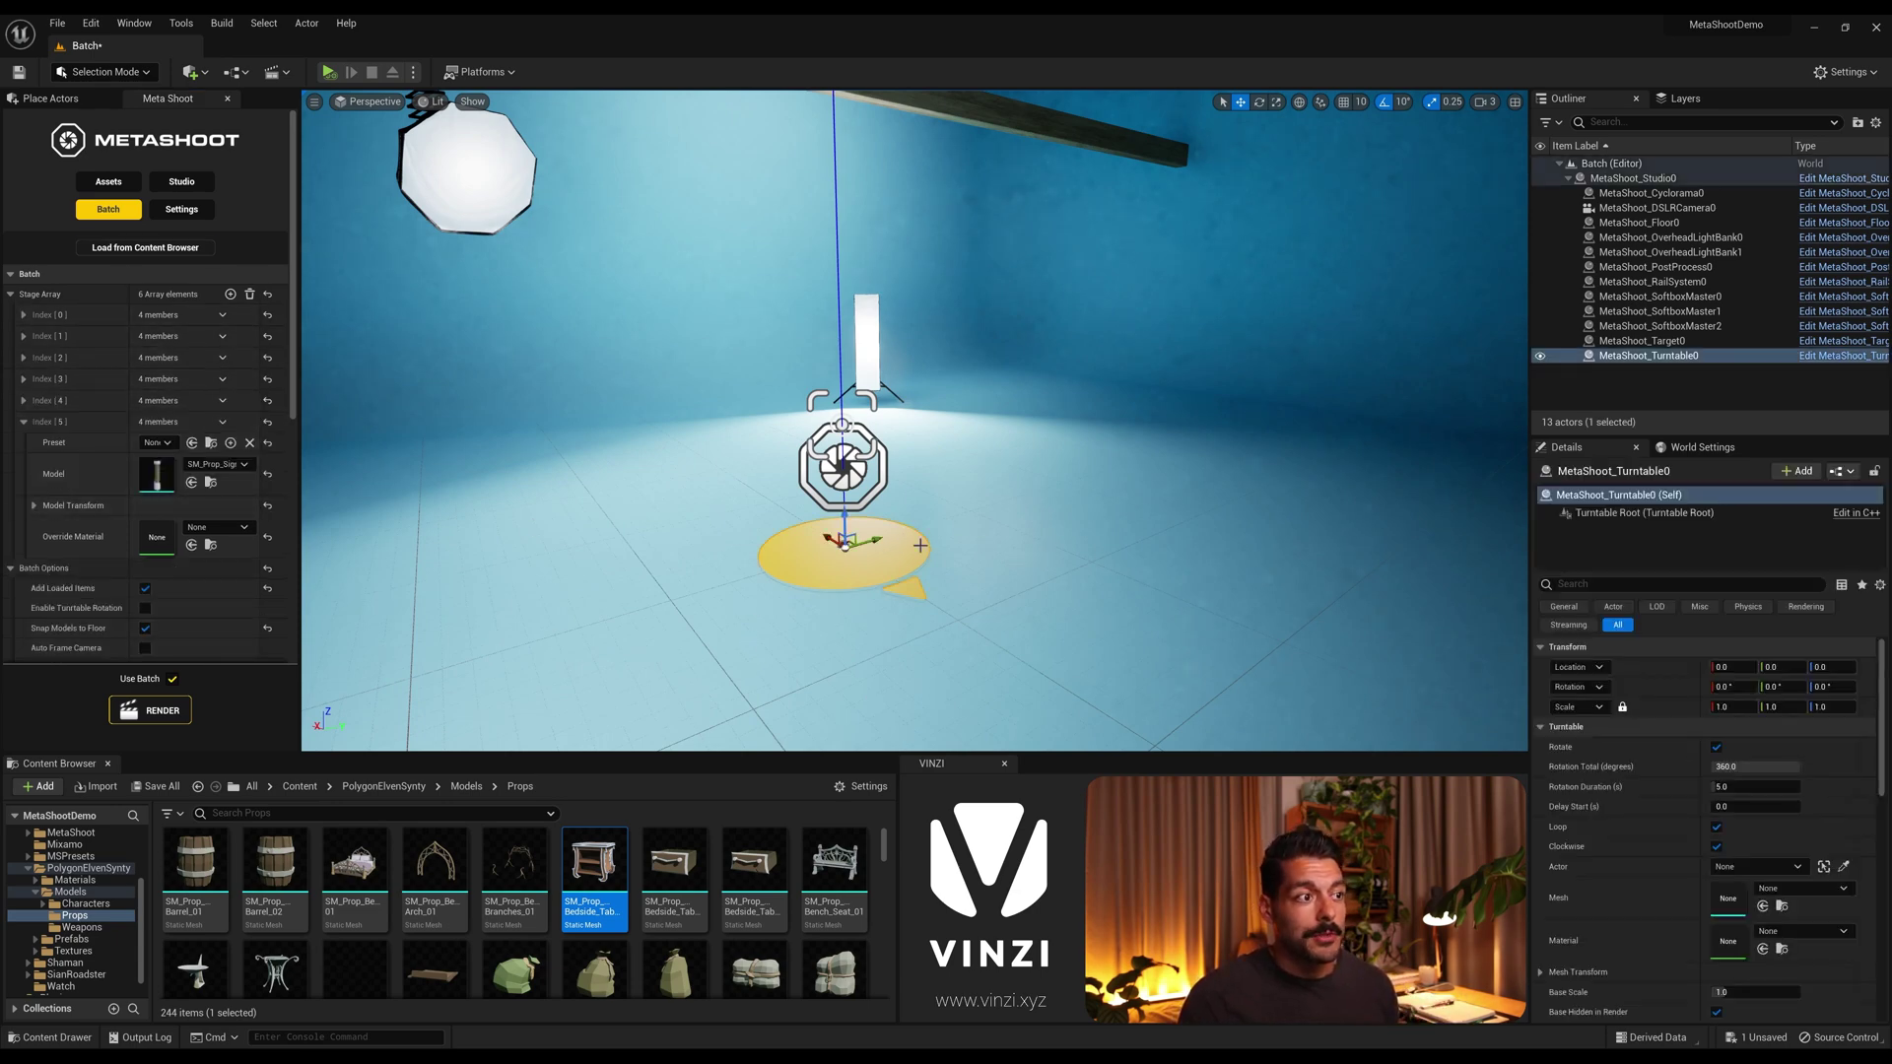
mouse_move(594, 357)
right_down()
mouse_move(584, 392)
mouse_move(594, 356)
right_up()
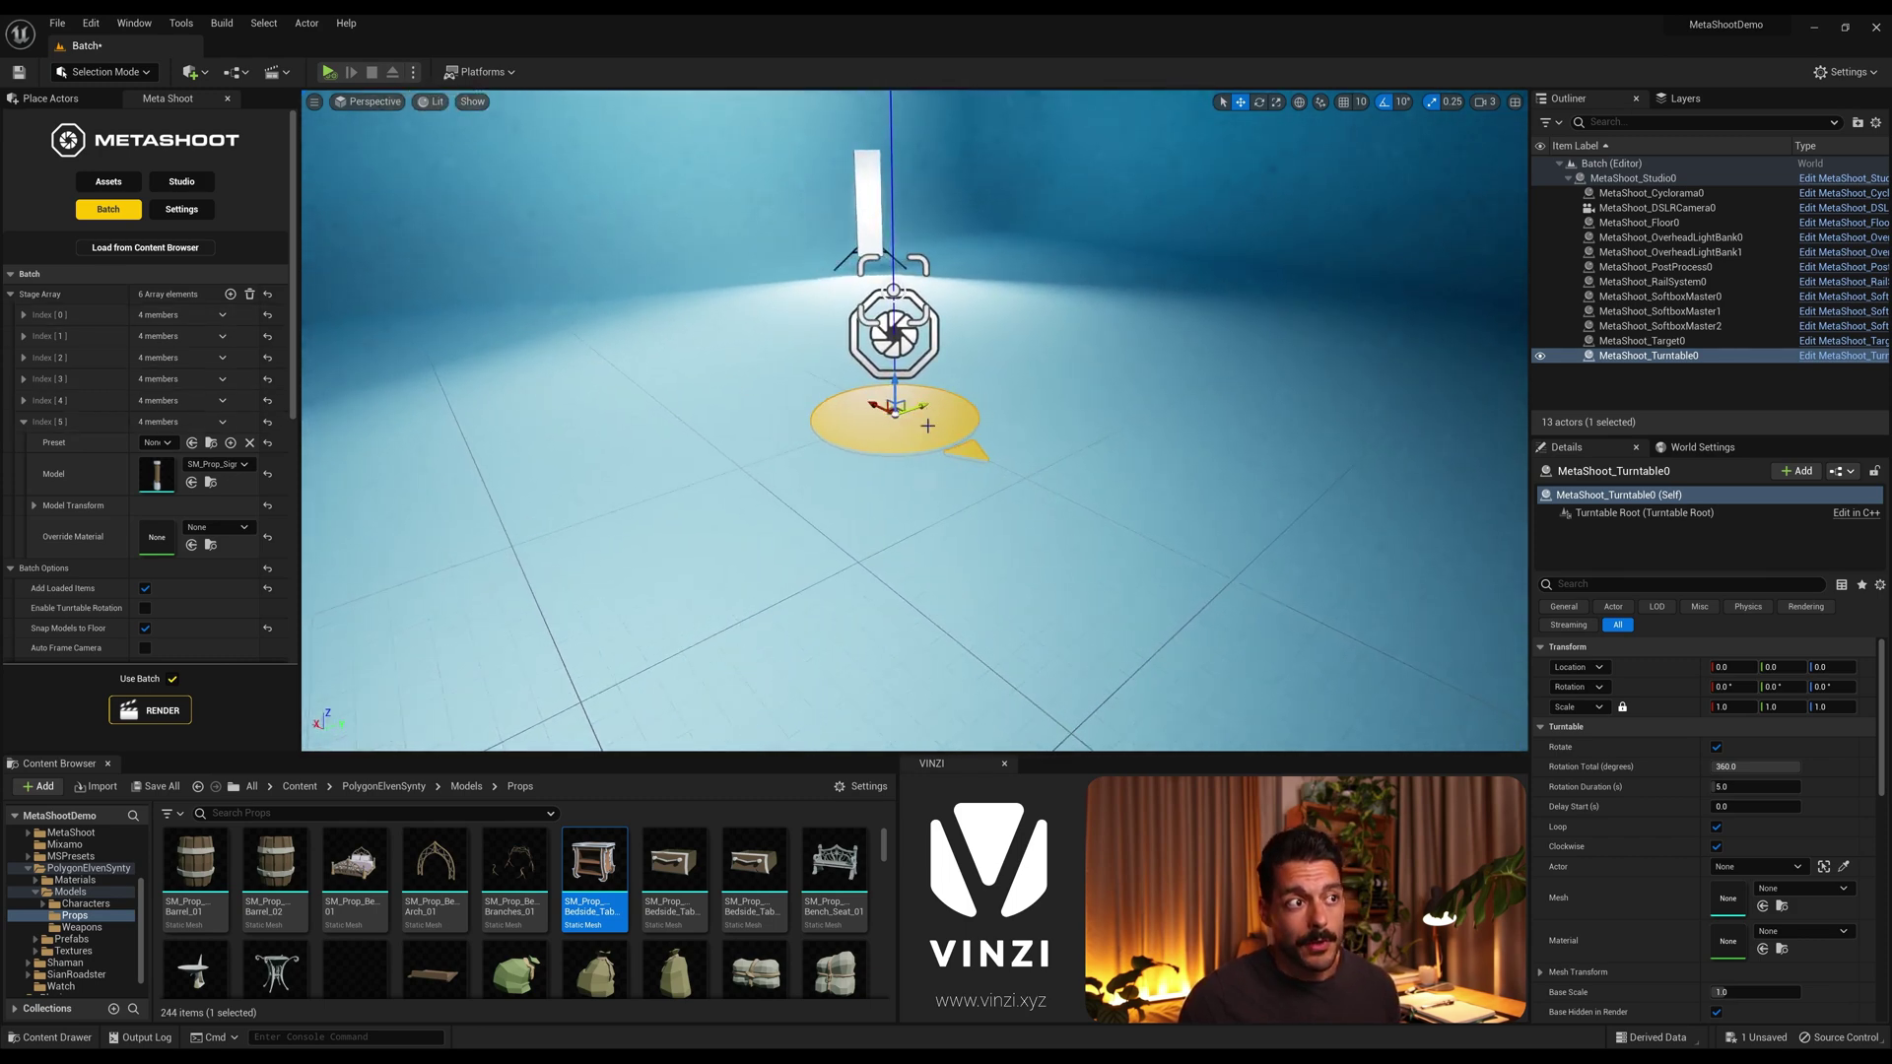
middle_drag(927, 426, 898, 496)
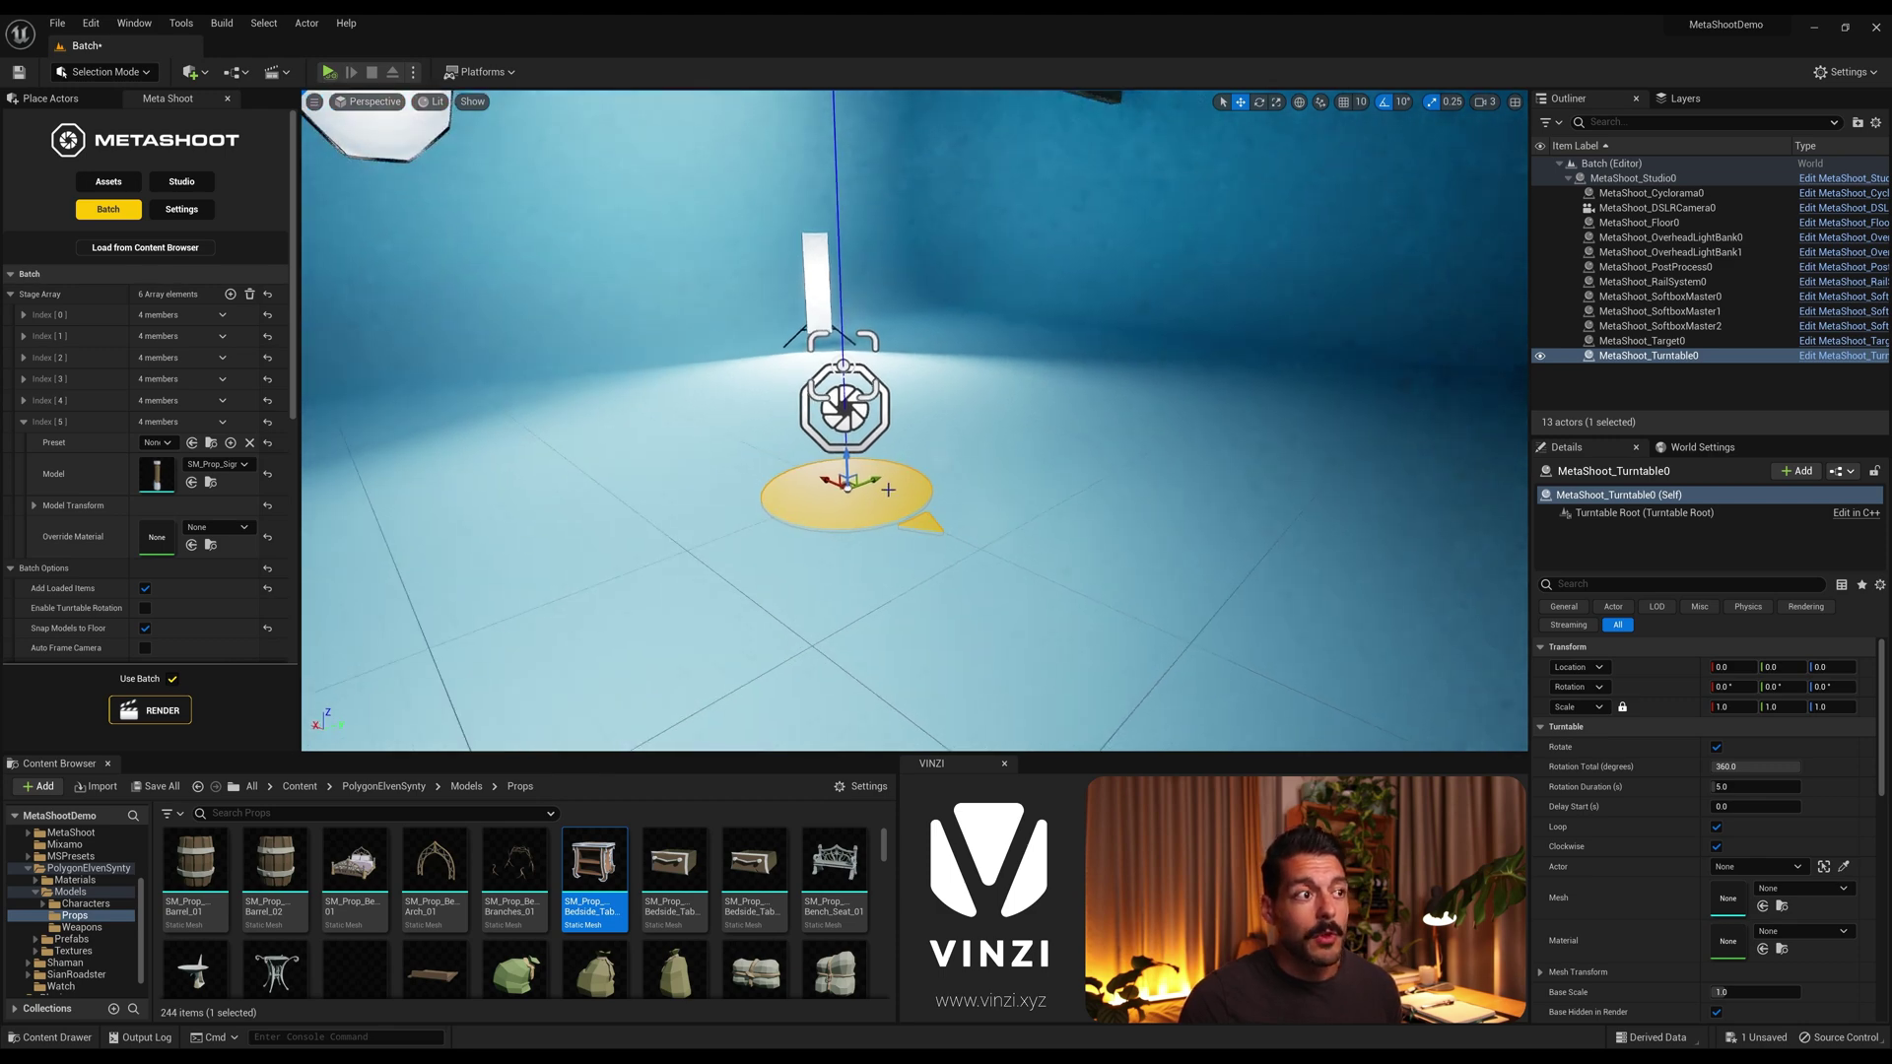
key(e)
drag(870, 510, 932, 515)
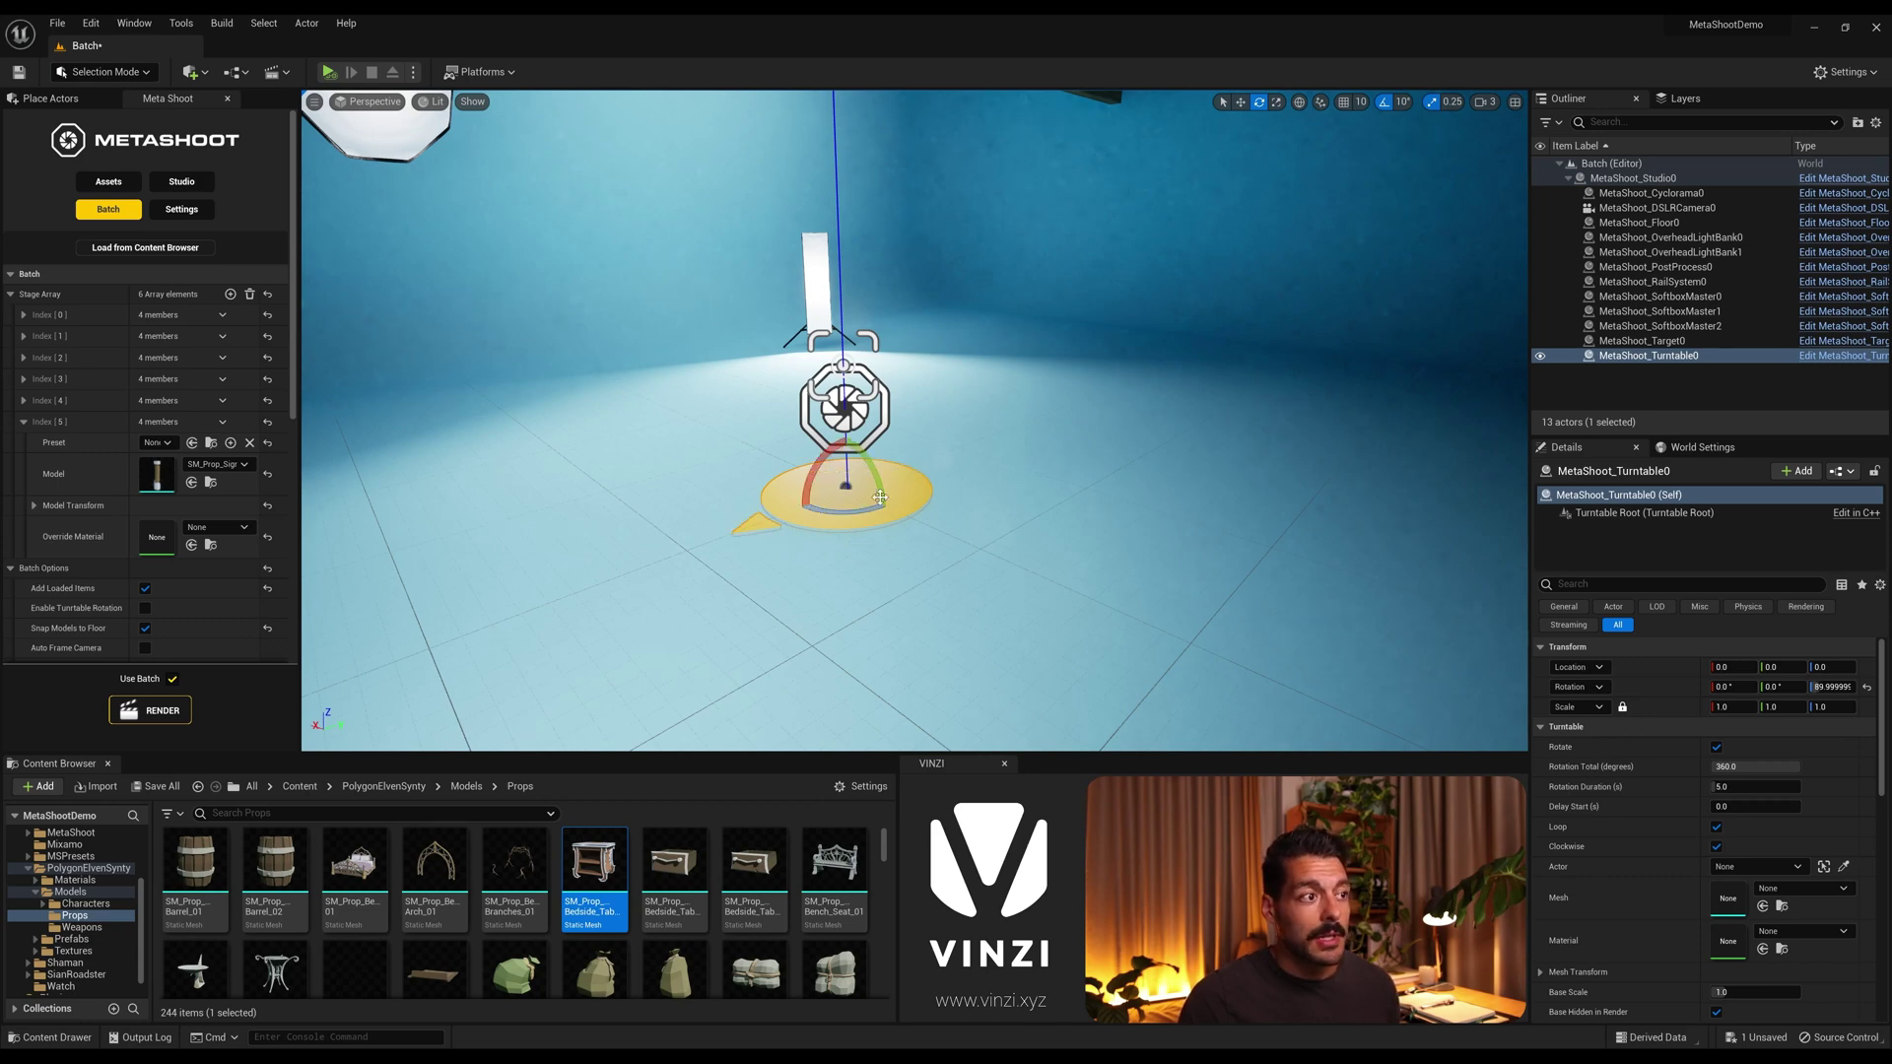
Step: Enable Auto Frame Camera in the batch options and render the batch of props
key(w)
right_drag(883, 545, 828, 517)
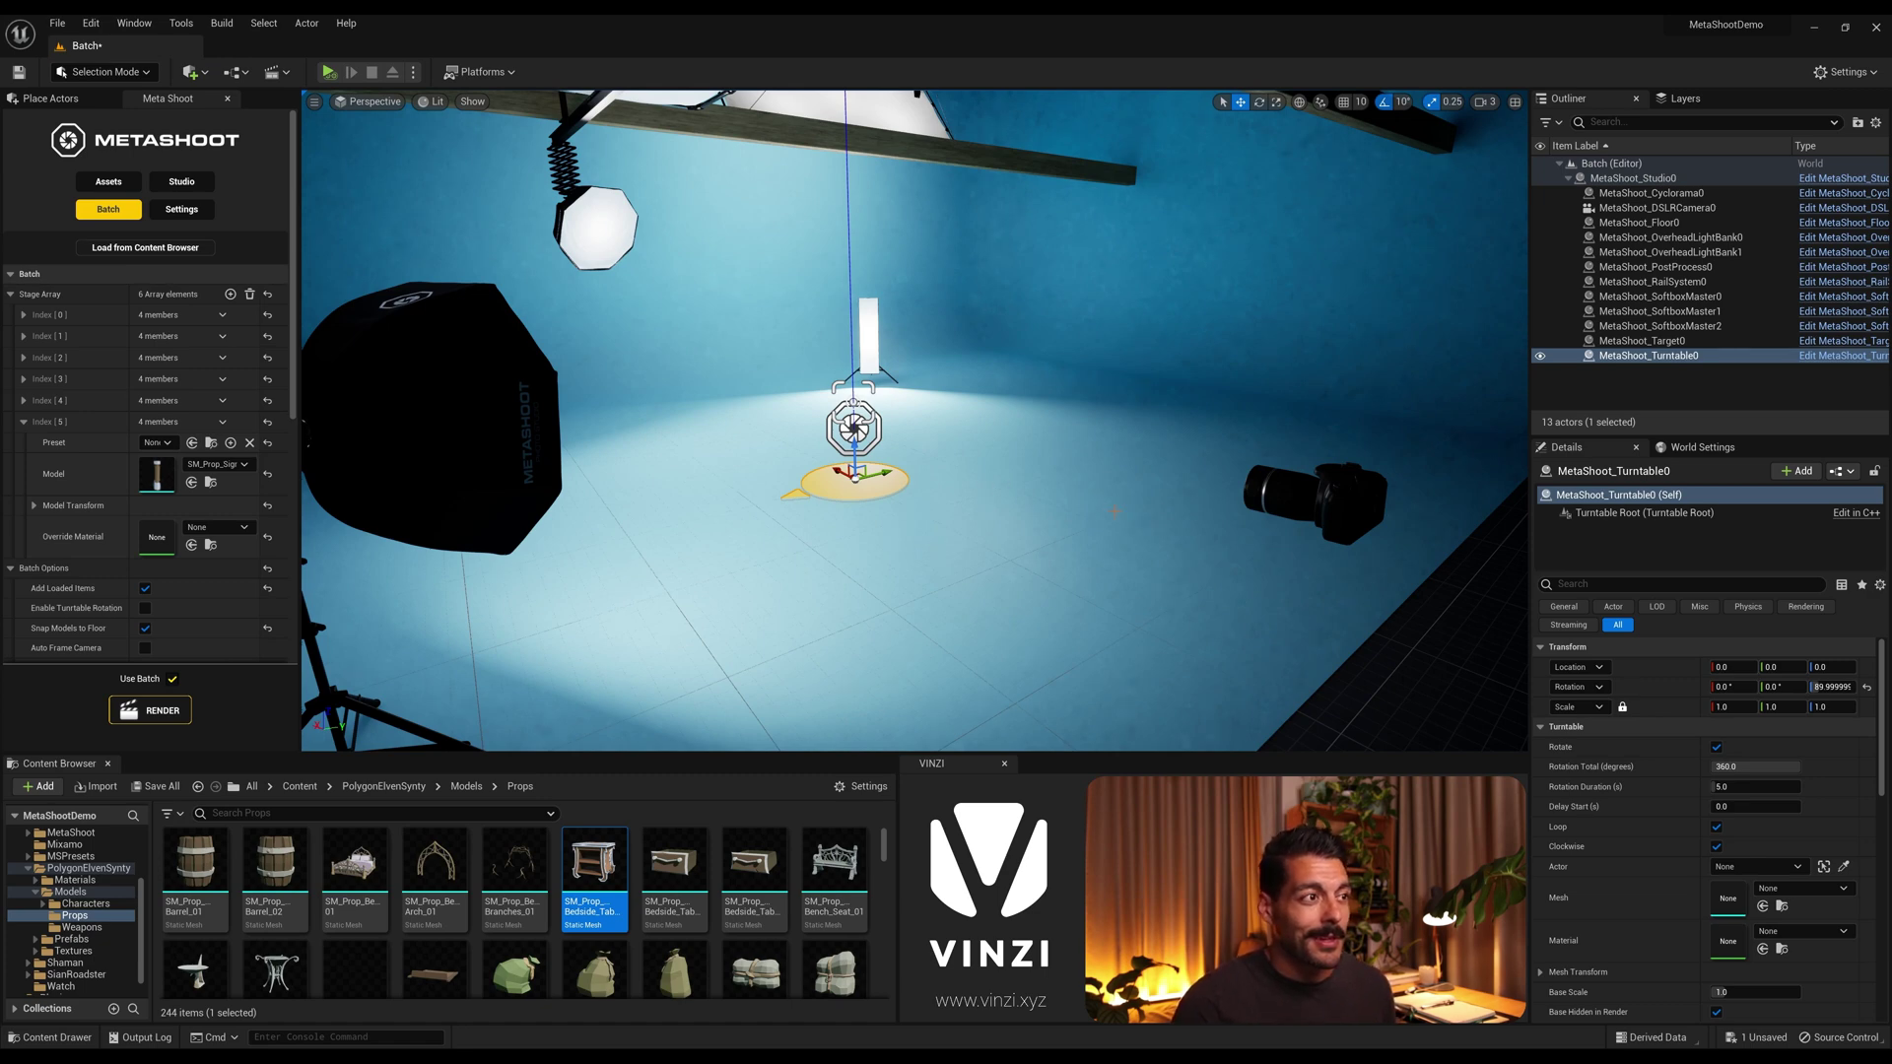
click(1279, 486)
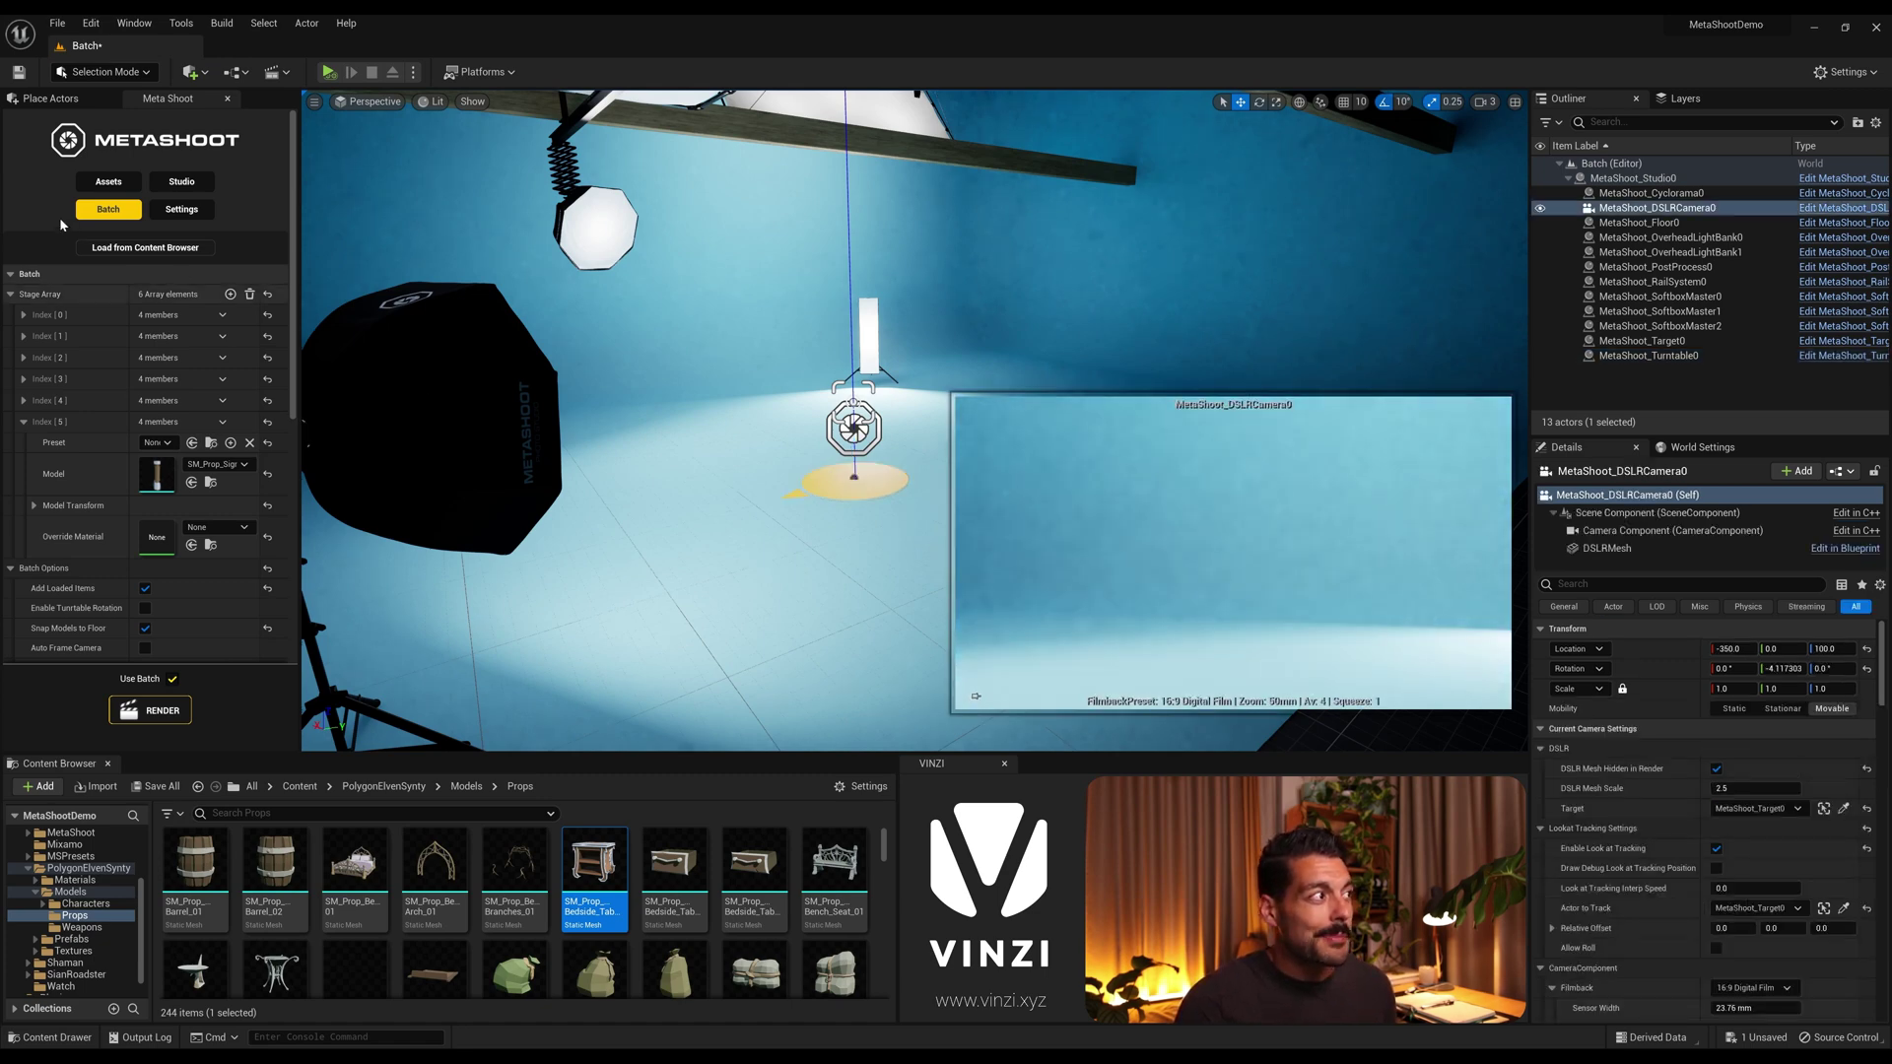
scroll(116, 606, down, 1)
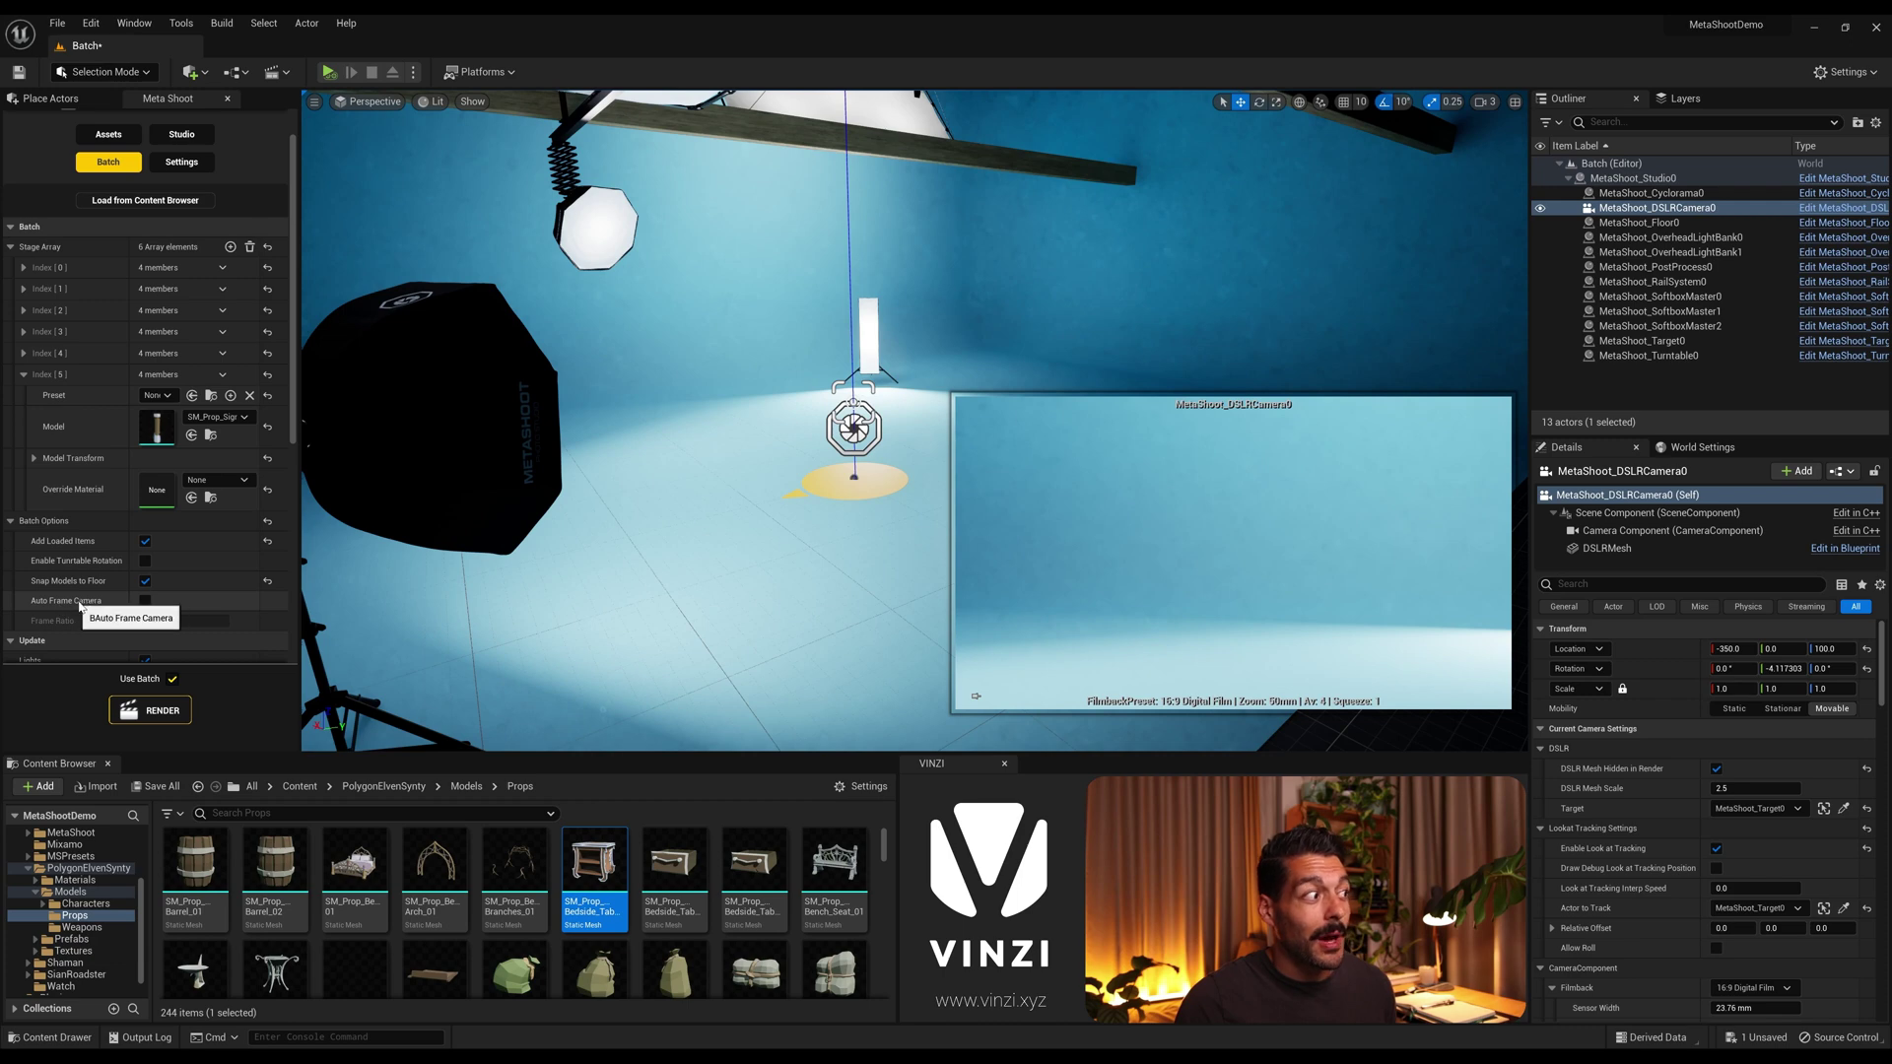
click(146, 601)
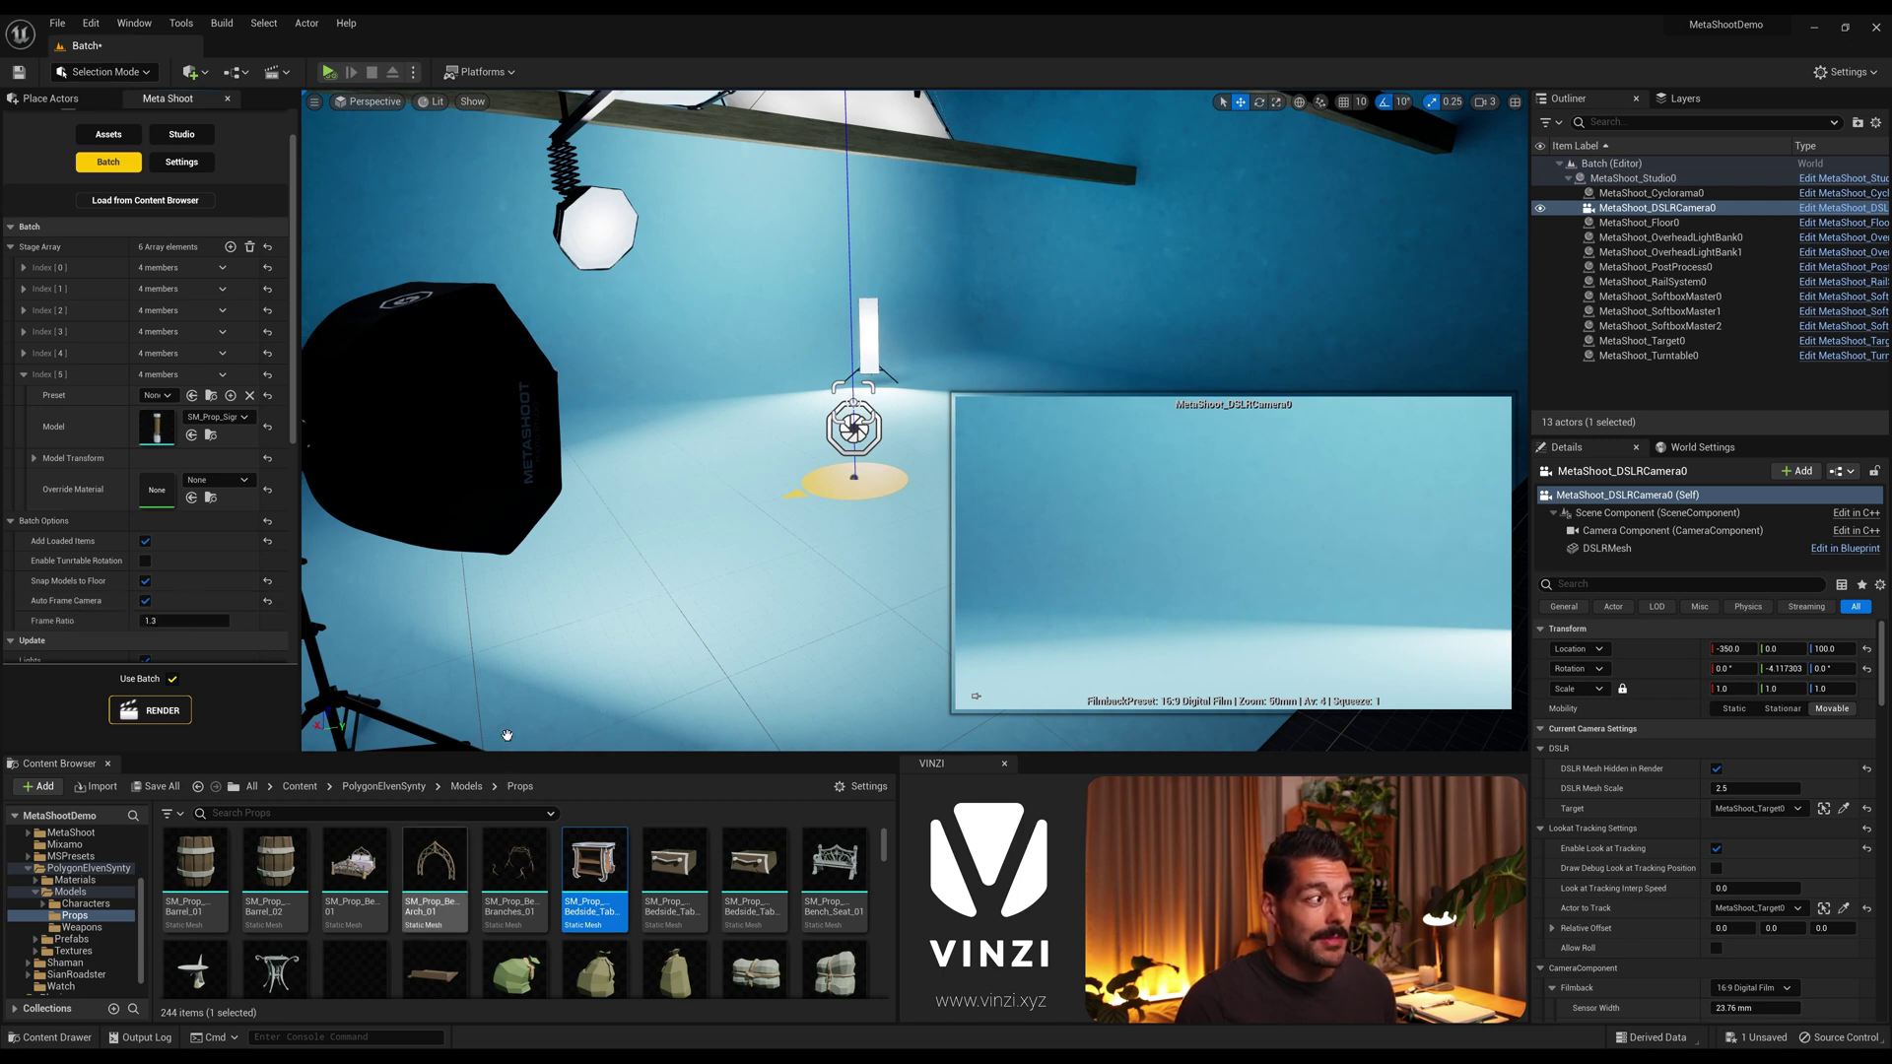
click(158, 716)
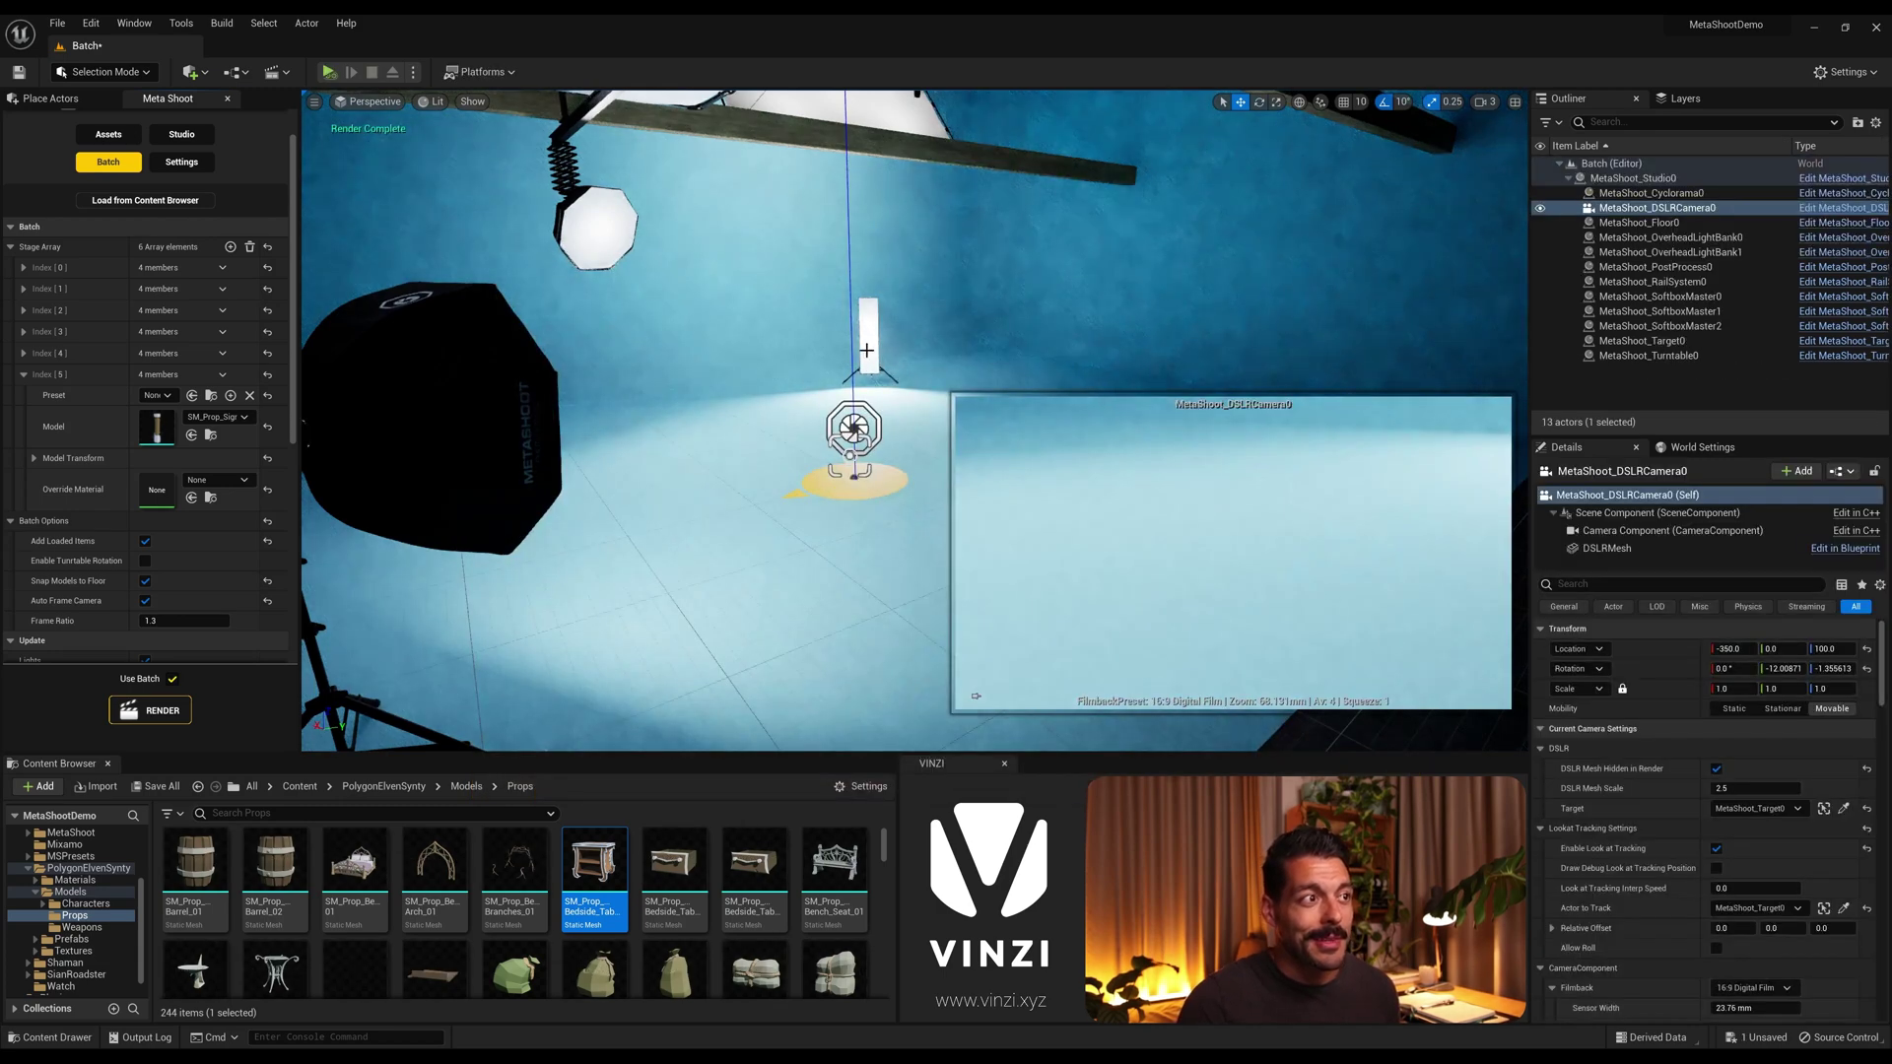
Step: Switch to File Explorer and open the MetaShootDemo project's MovieRenders folder
click(873, 356)
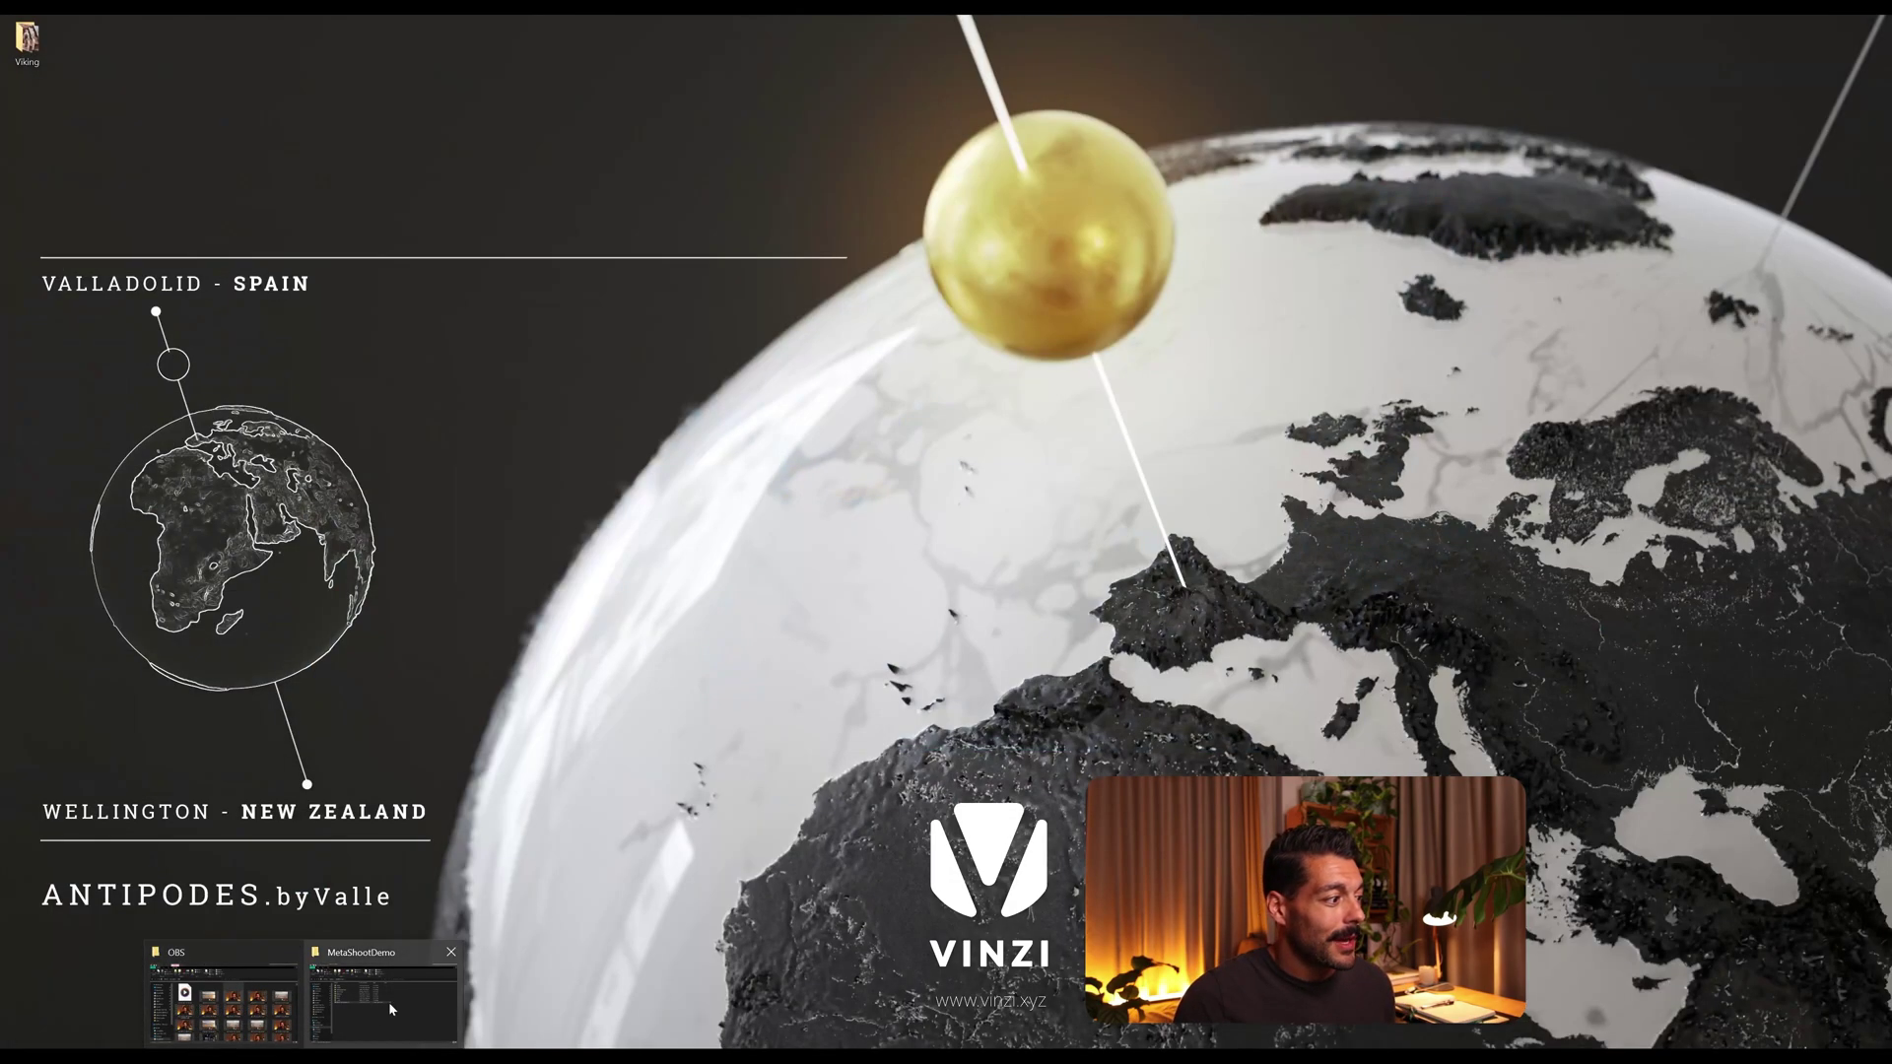
click(391, 1009)
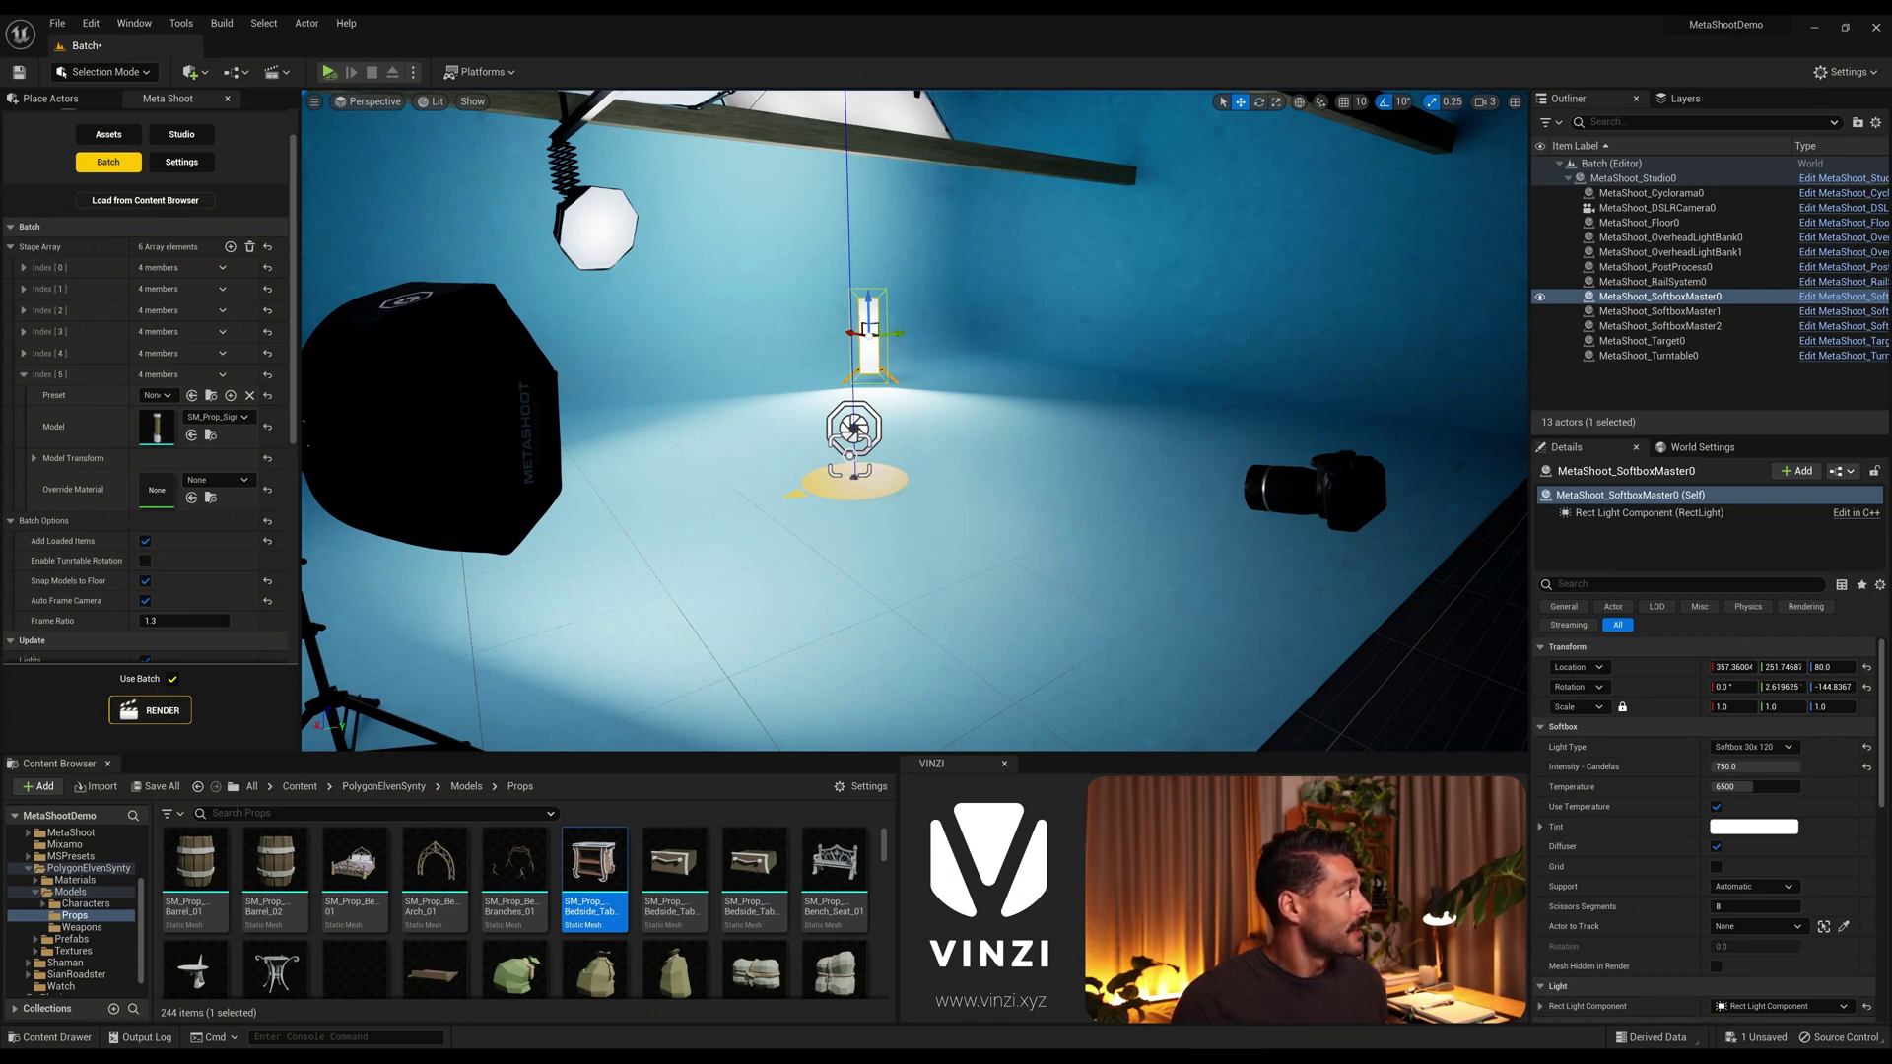
click(157, 946)
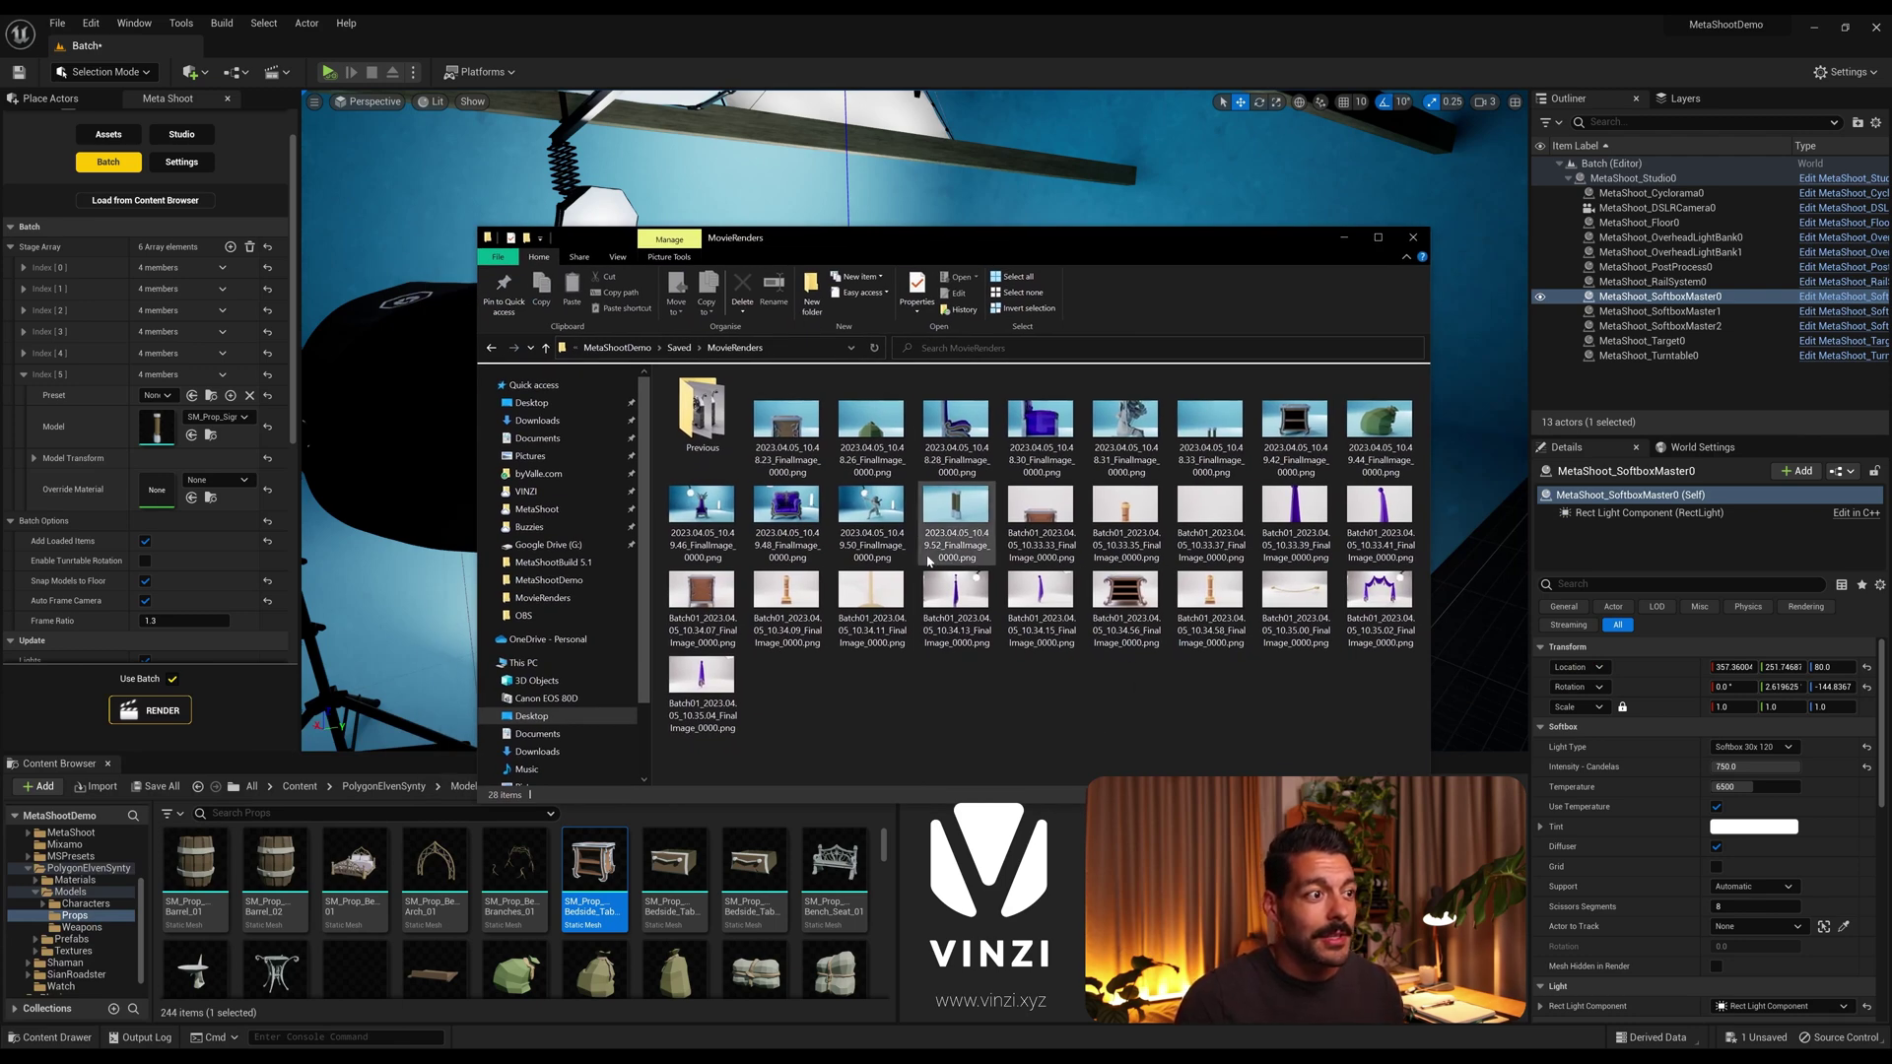
Step: Review the rendered prop images in sequence, comparing the framing of both render batches, and return to the MetaShoot level
double_click(788, 434)
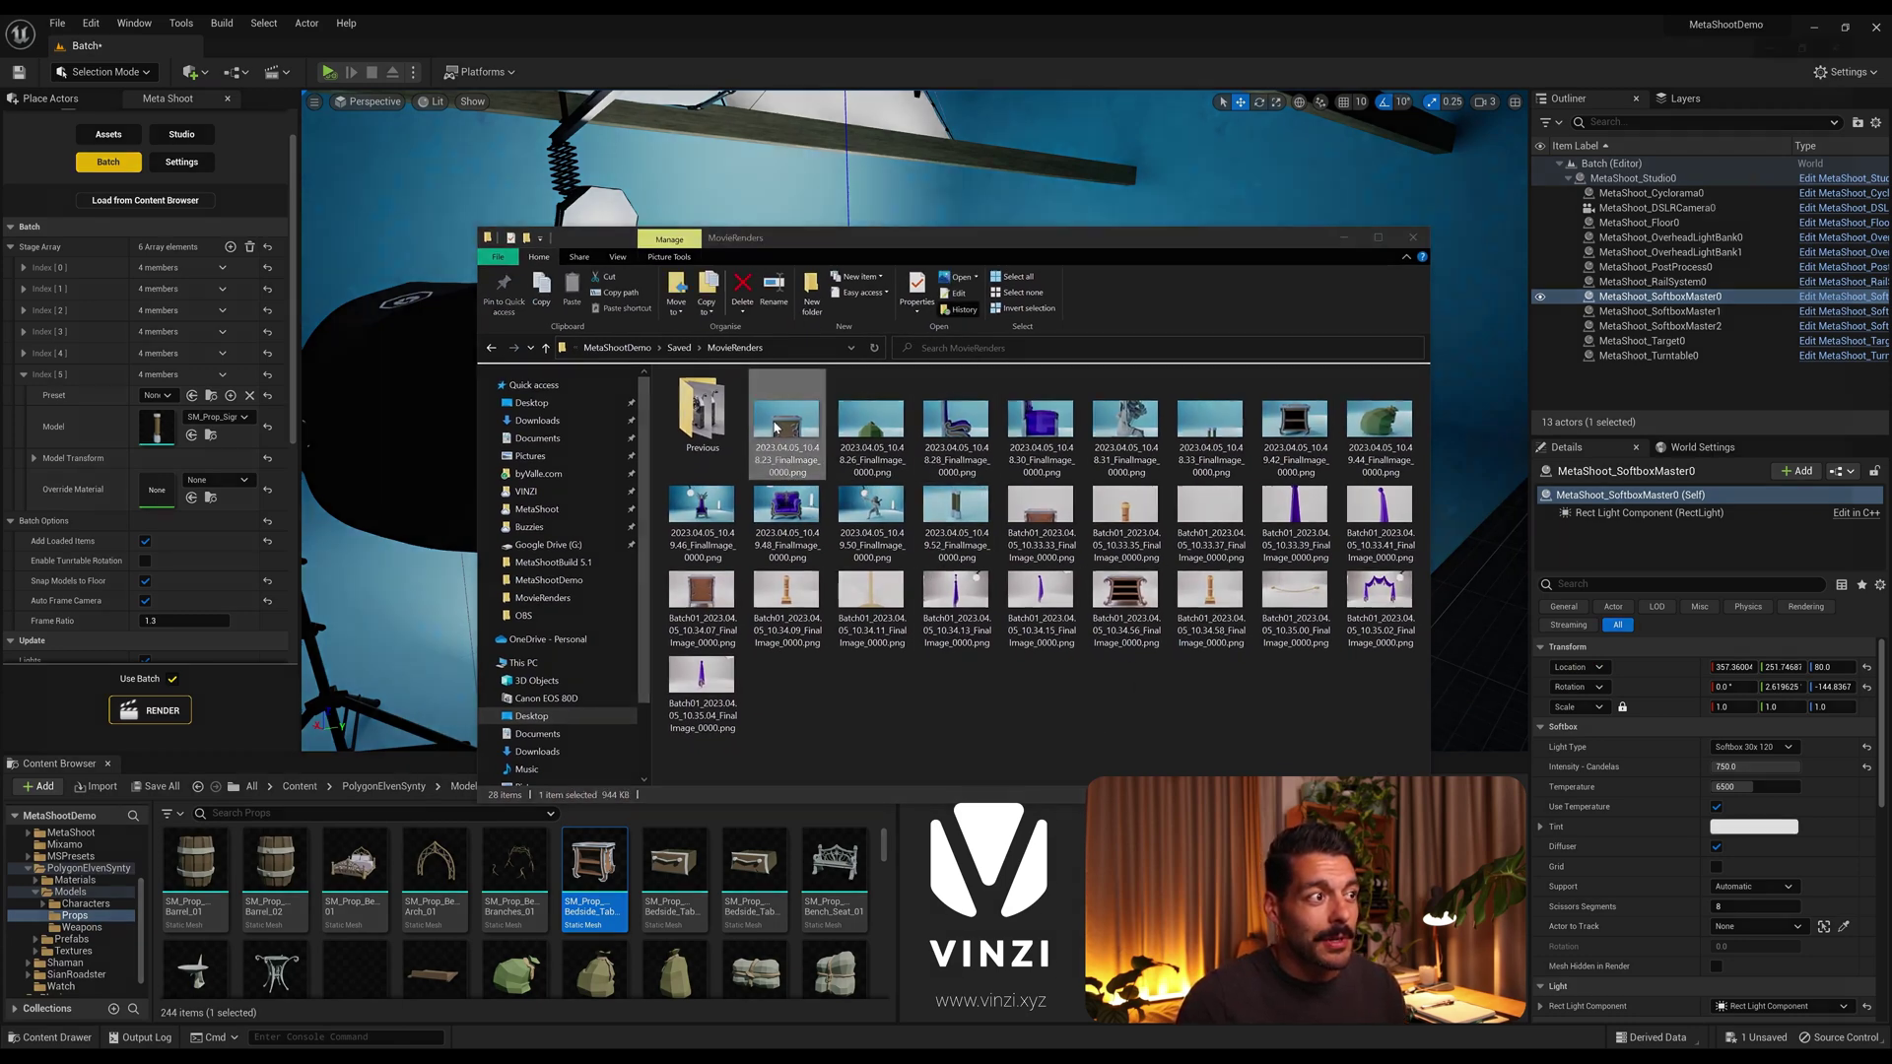
key(Right)
key(Right)
key(Right)
key(Right)
key(Right)
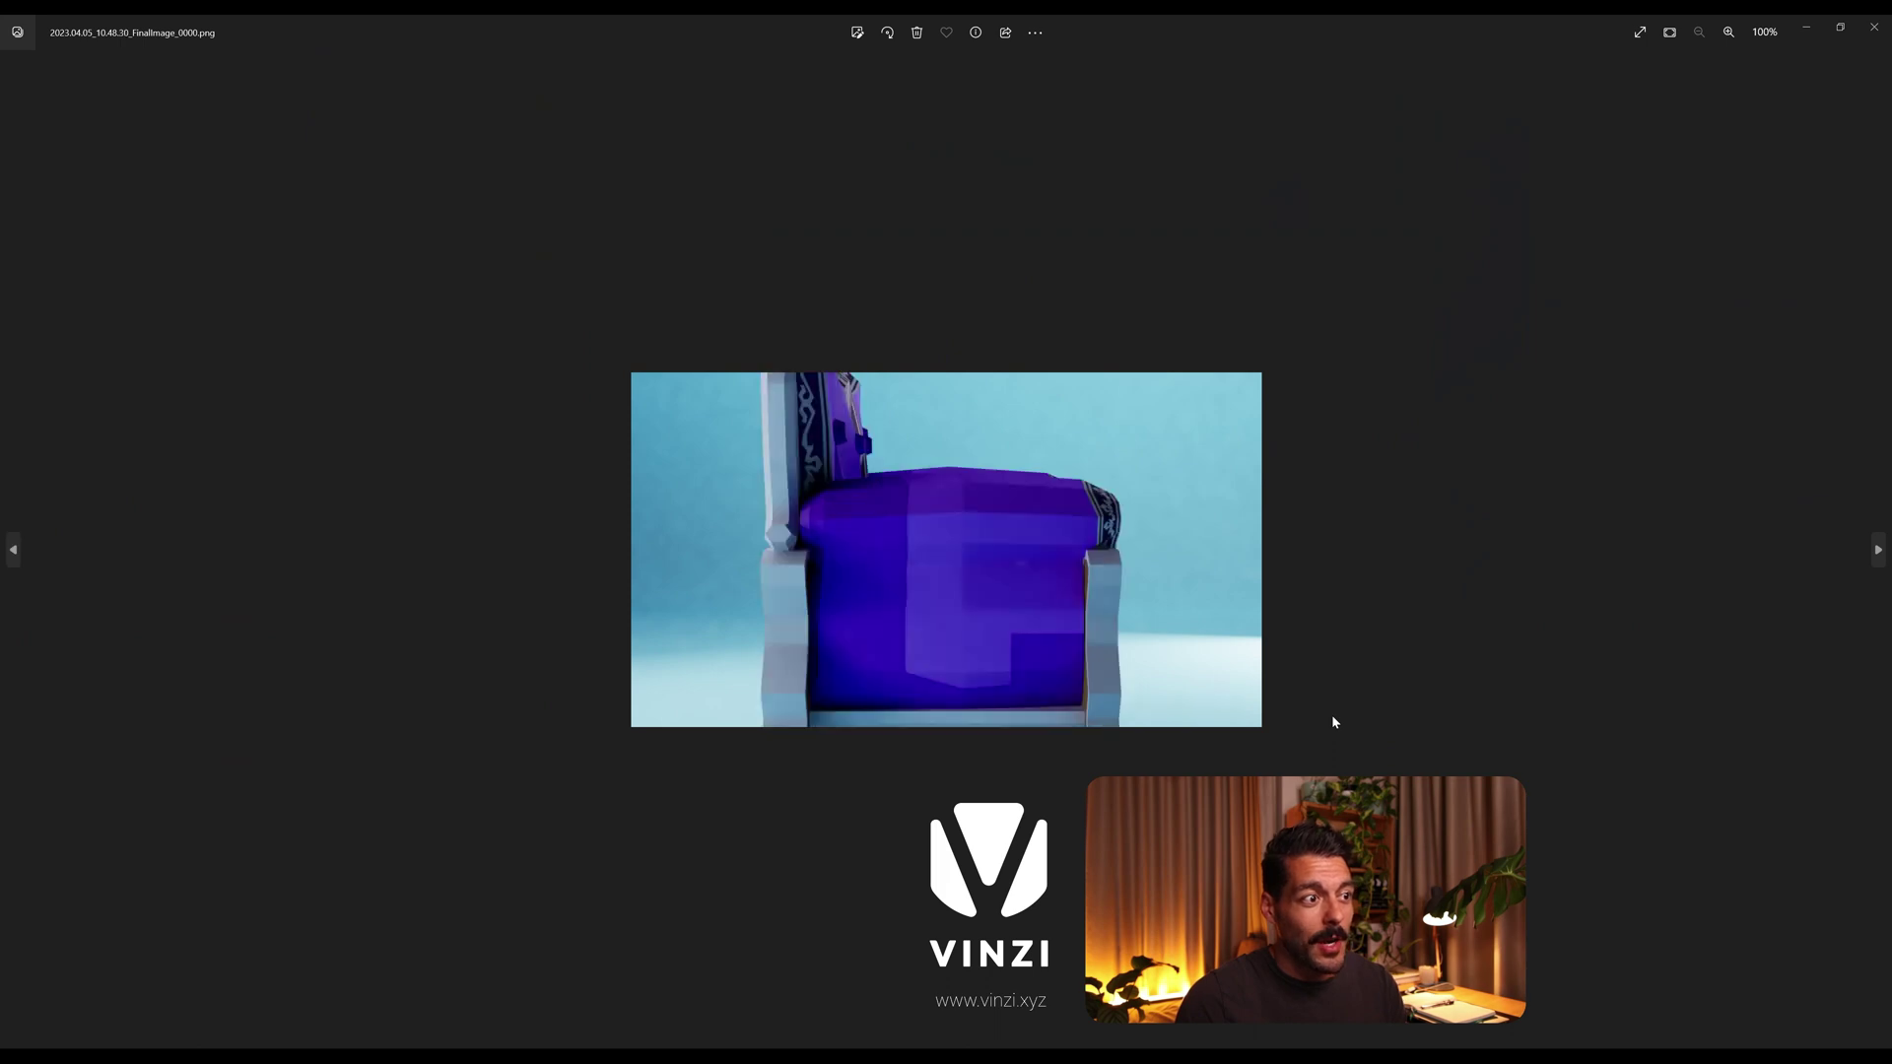
key(Left)
key(Left)
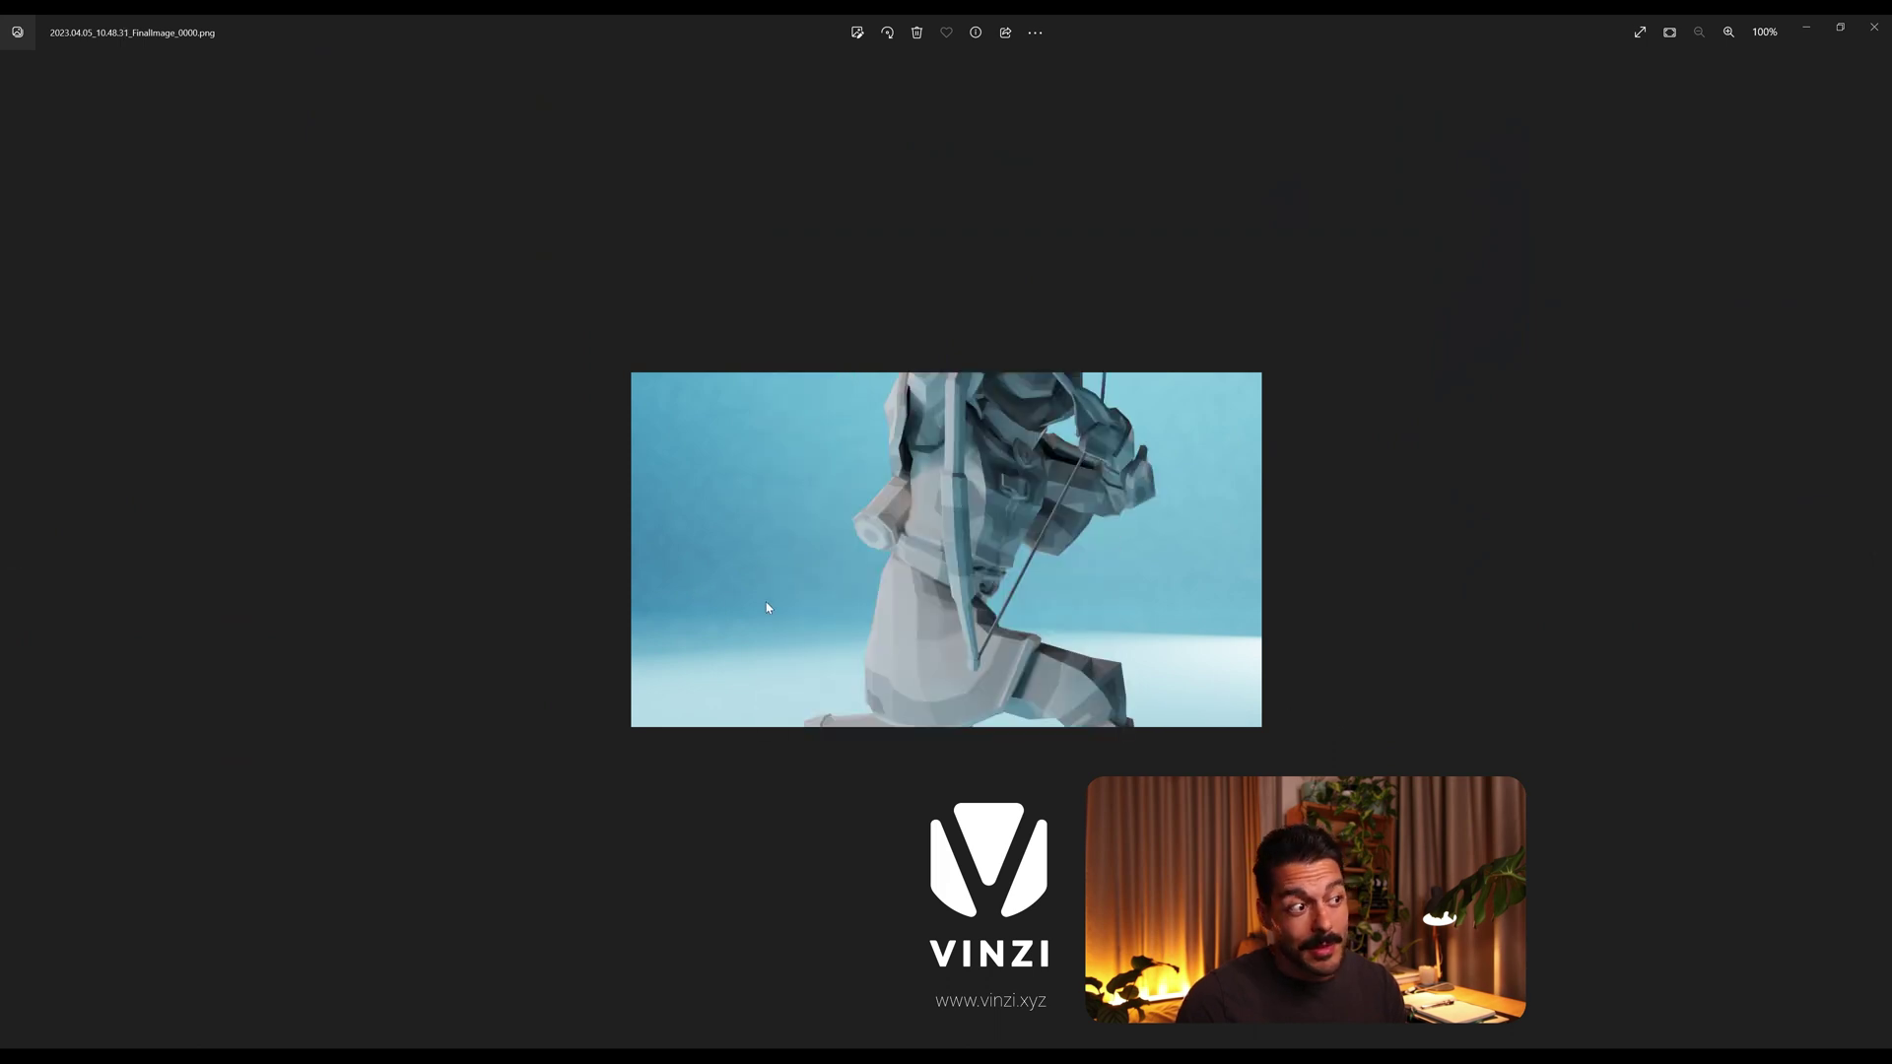
key(Right)
key(Right)
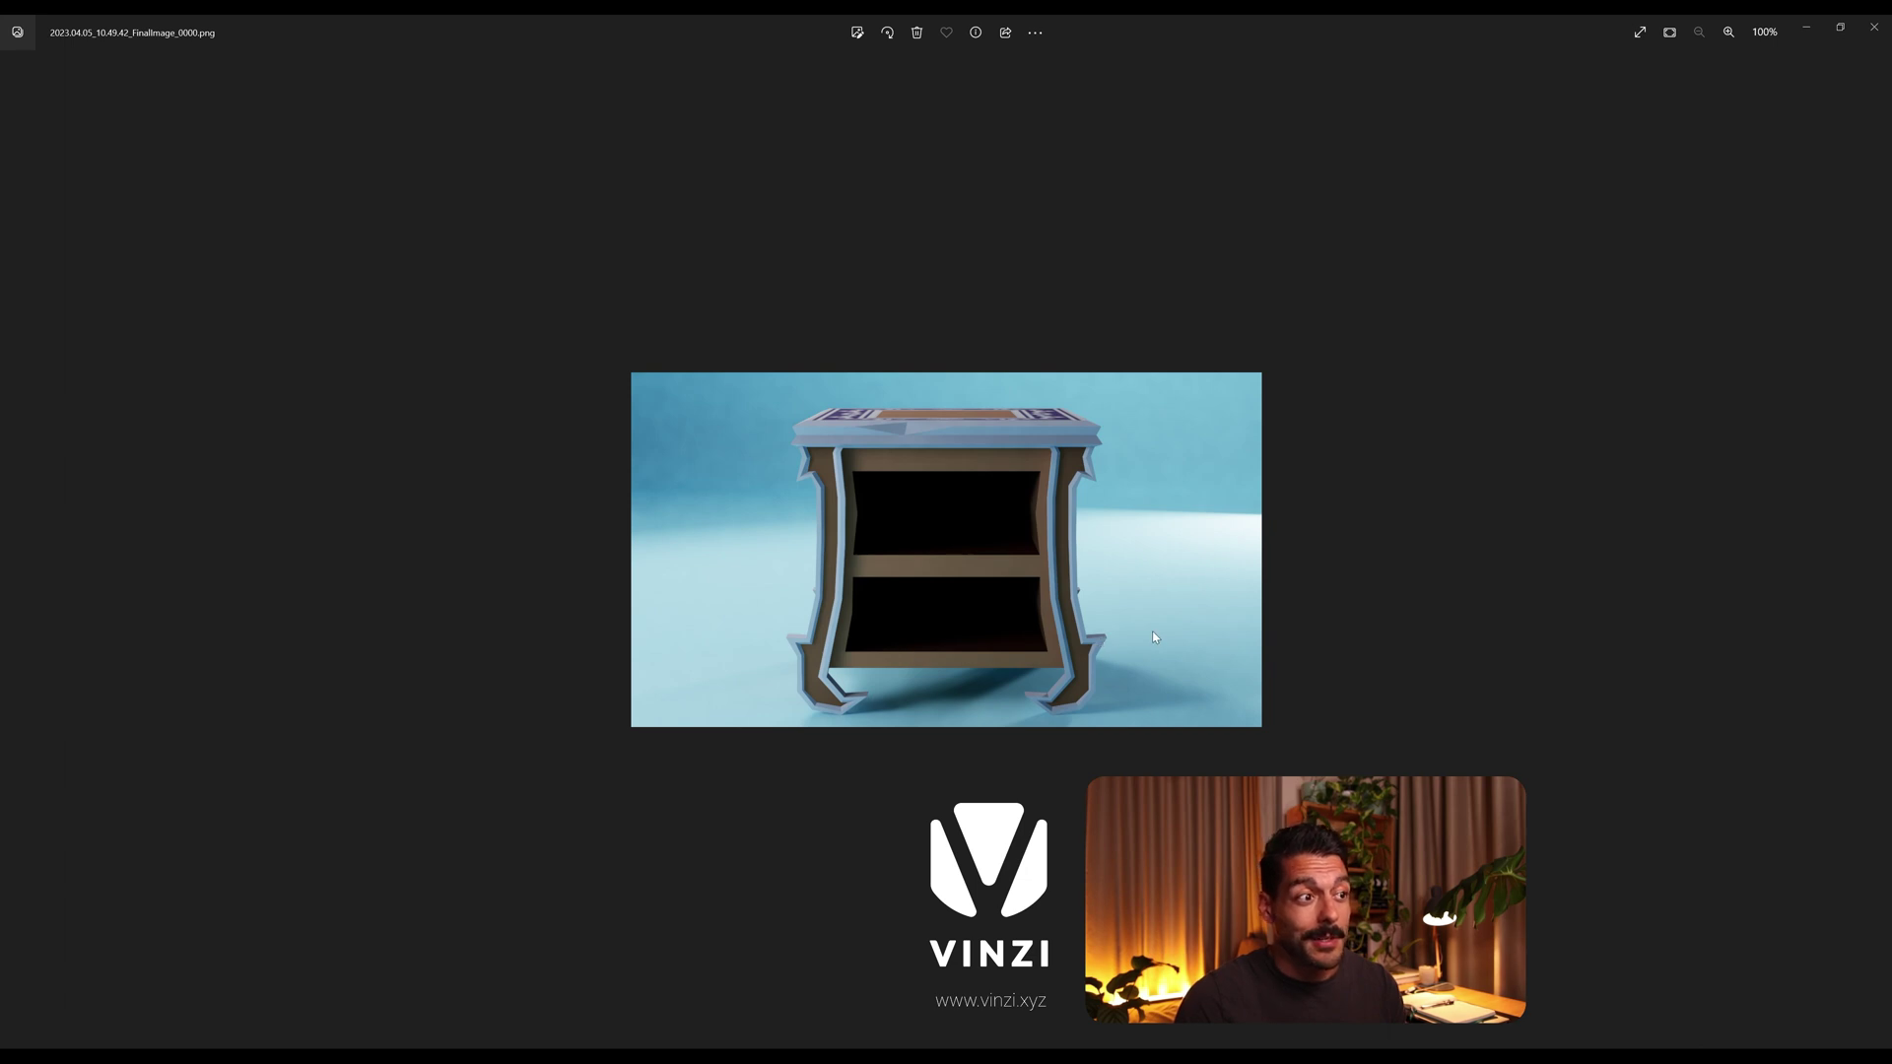
key(Right)
key(Right)
key(Right)
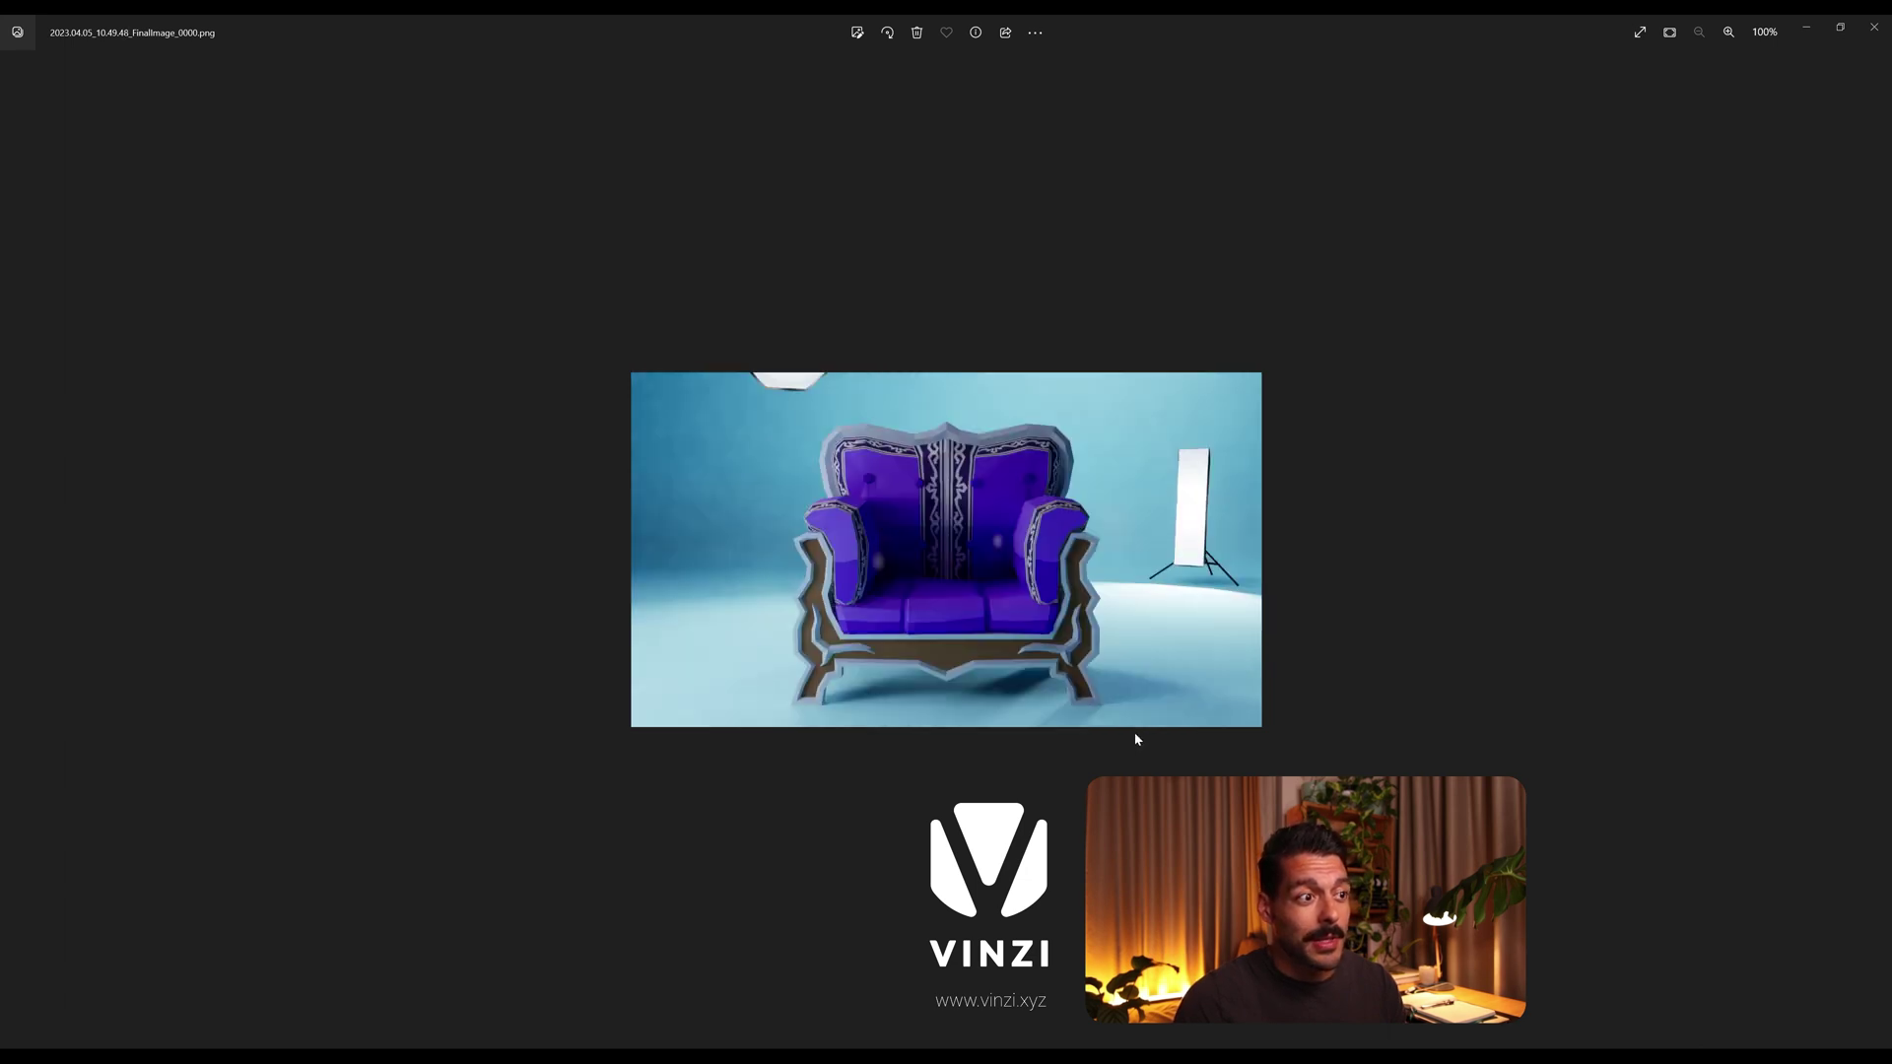
key(Right)
key(Right)
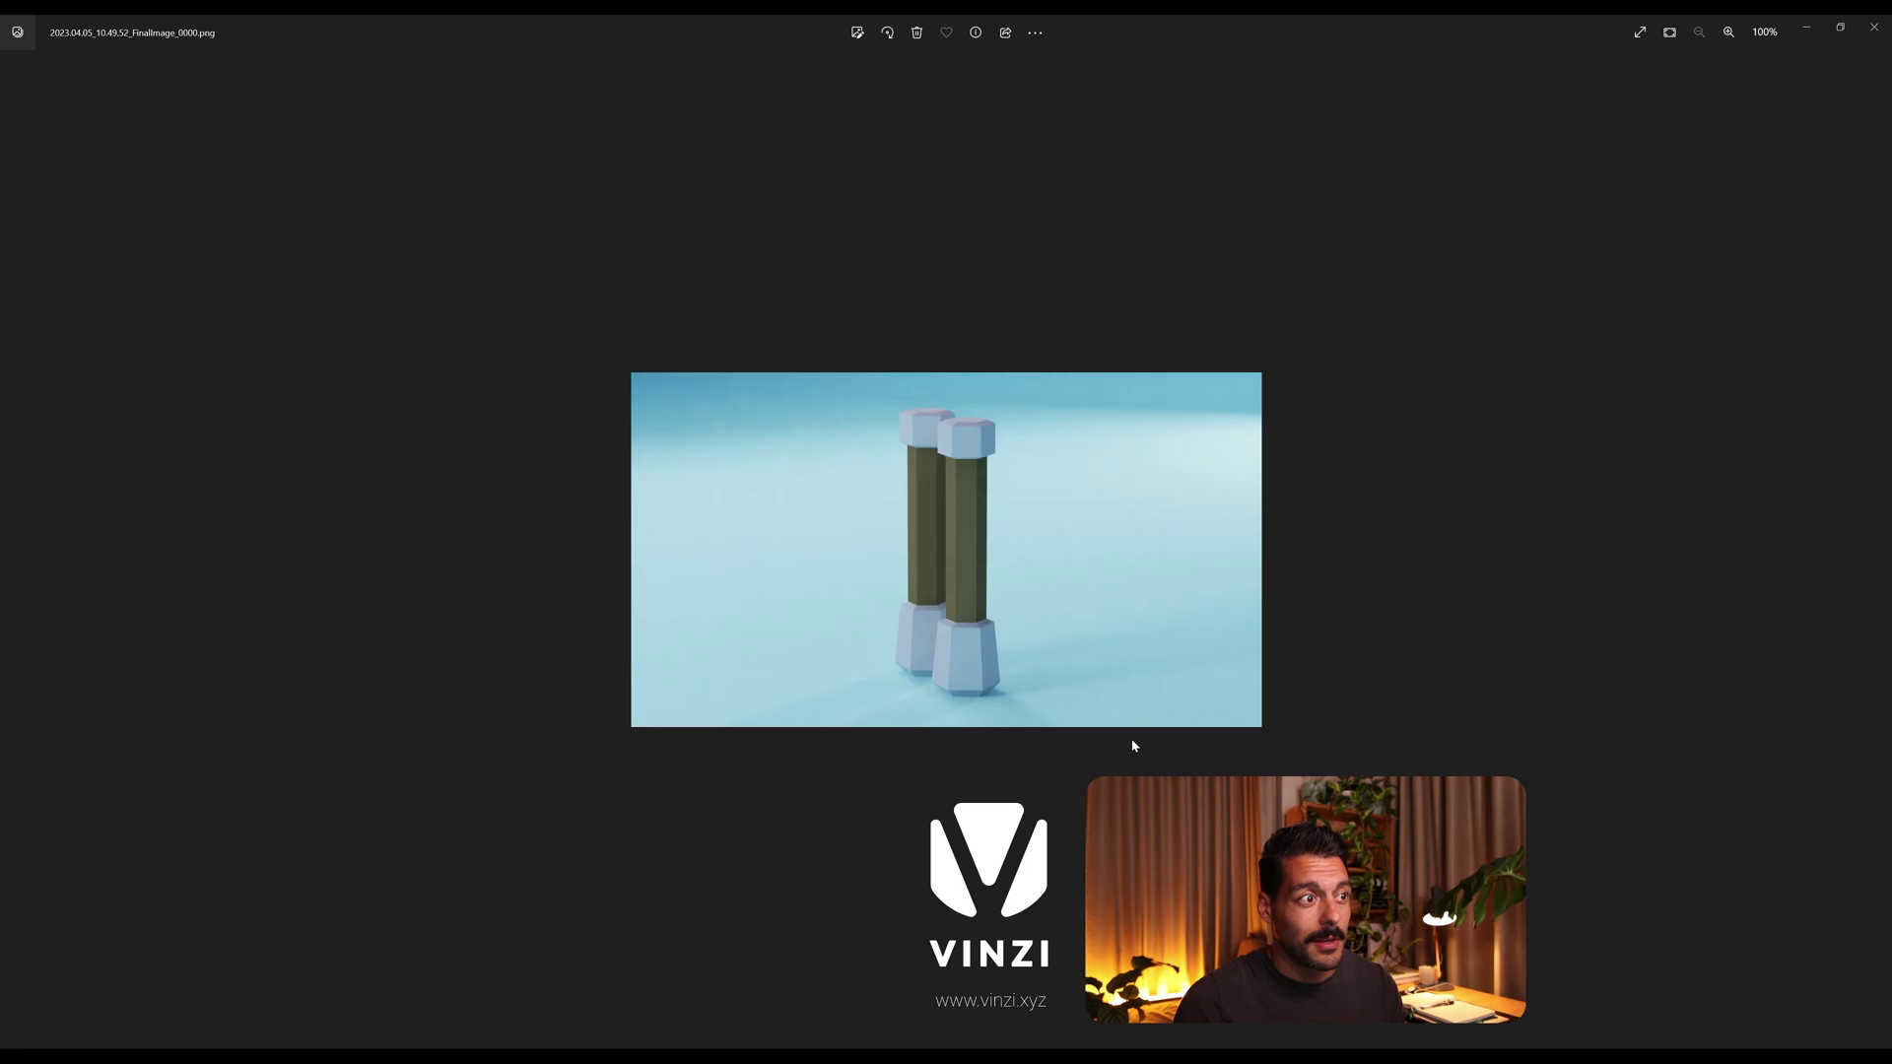
click(1860, 32)
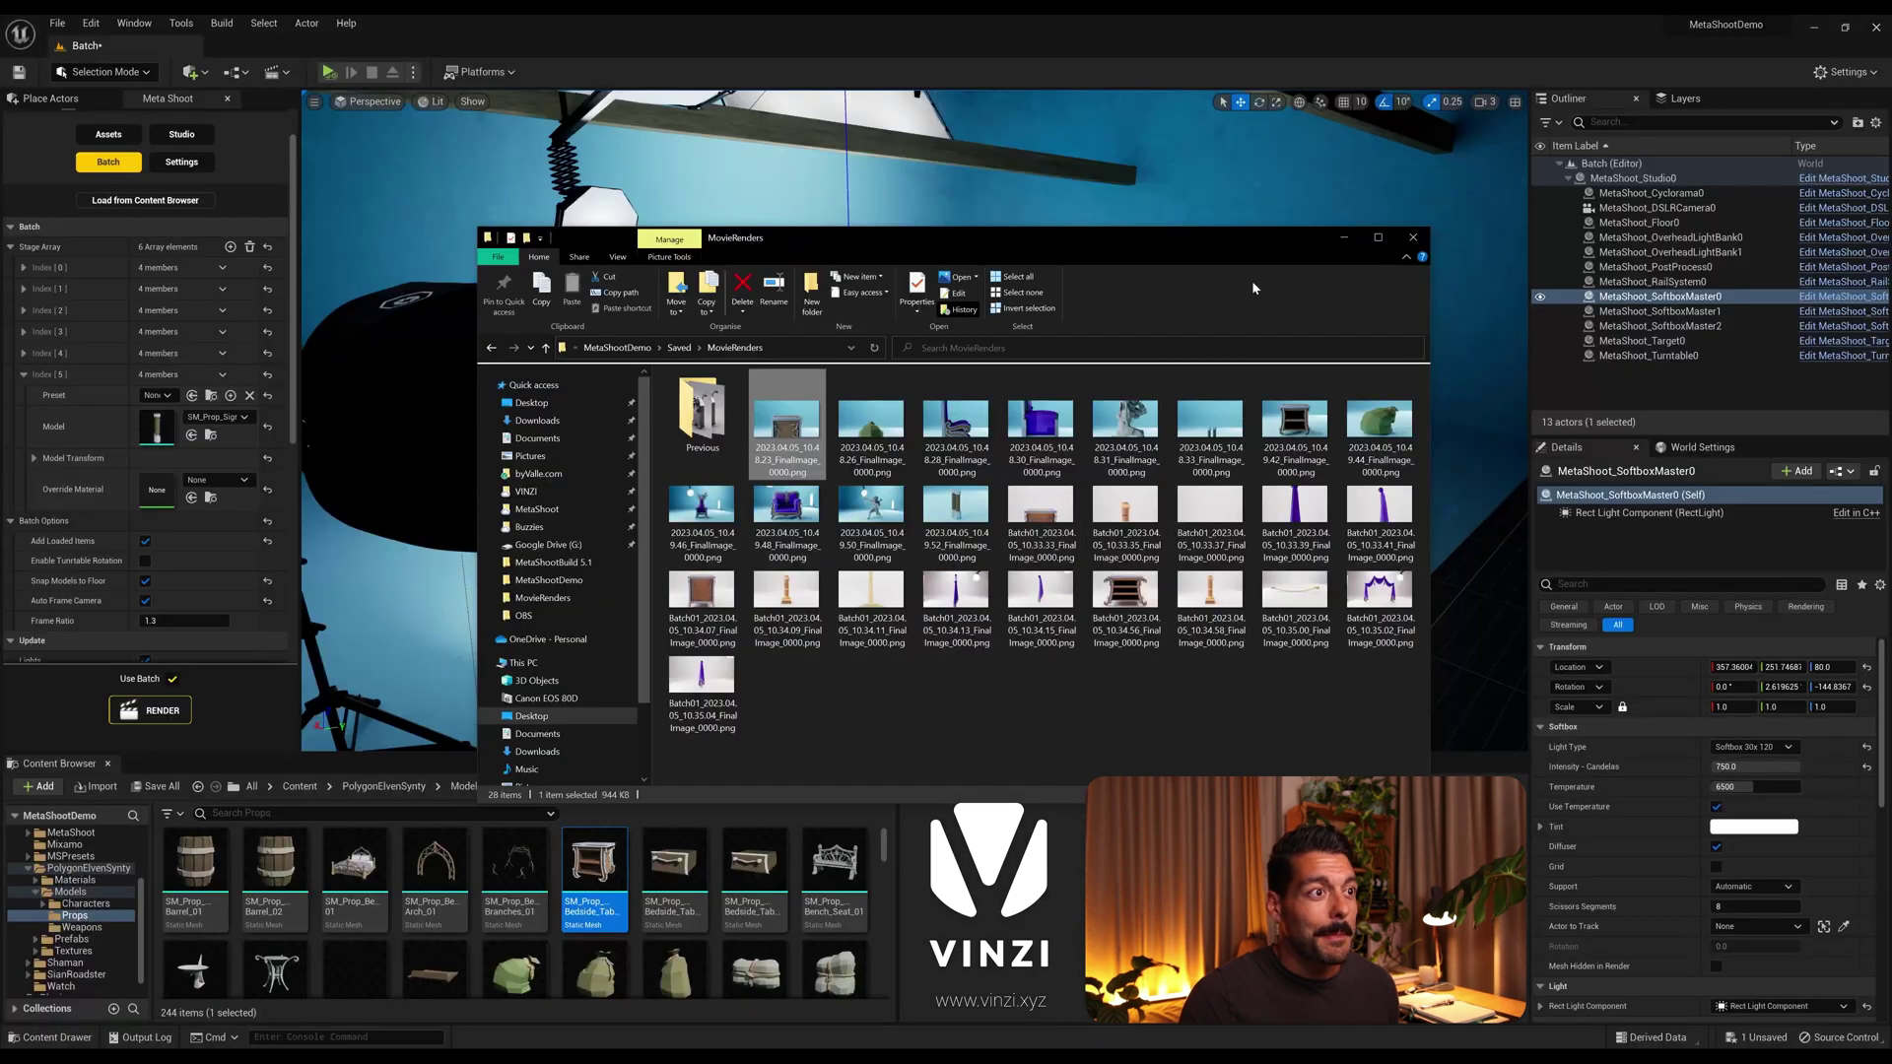
click(1352, 238)
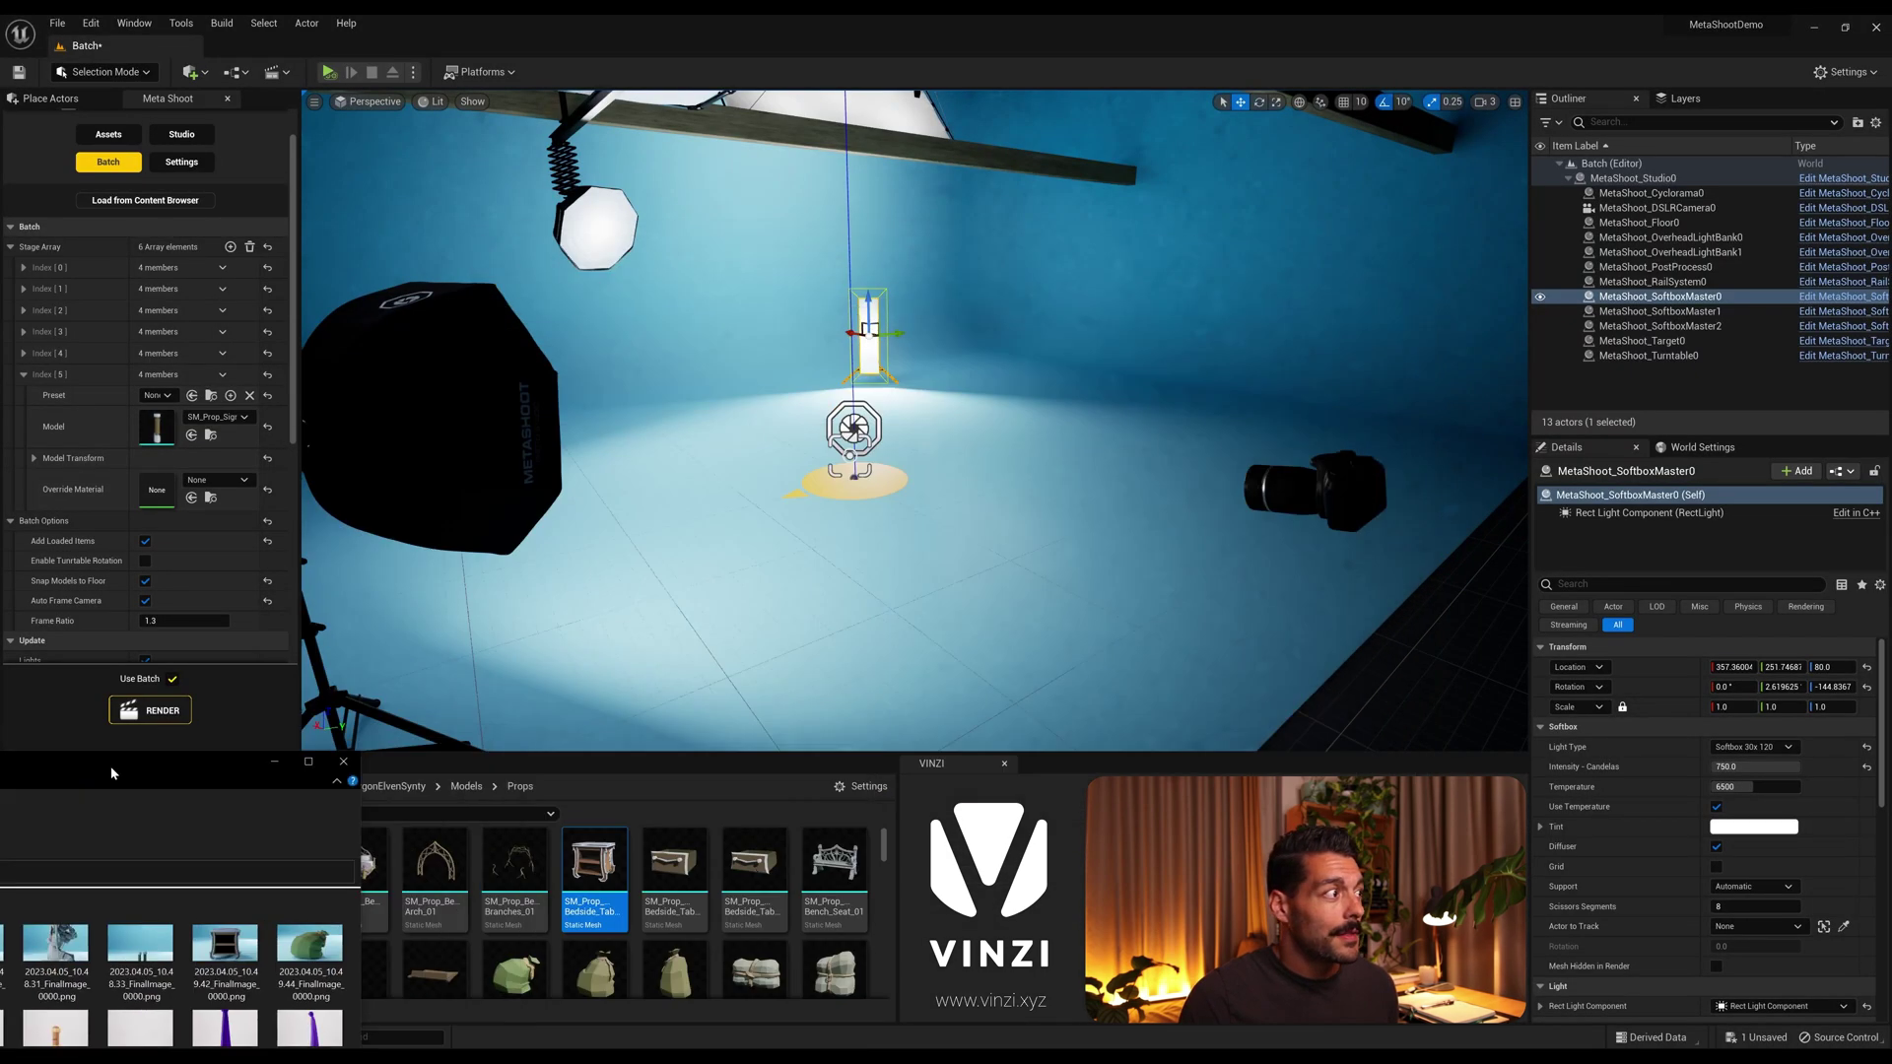
Step: Examine the Frame Ratio option and the margin around the purple armchair in its auto-framed render
scroll(122, 524, down, 2)
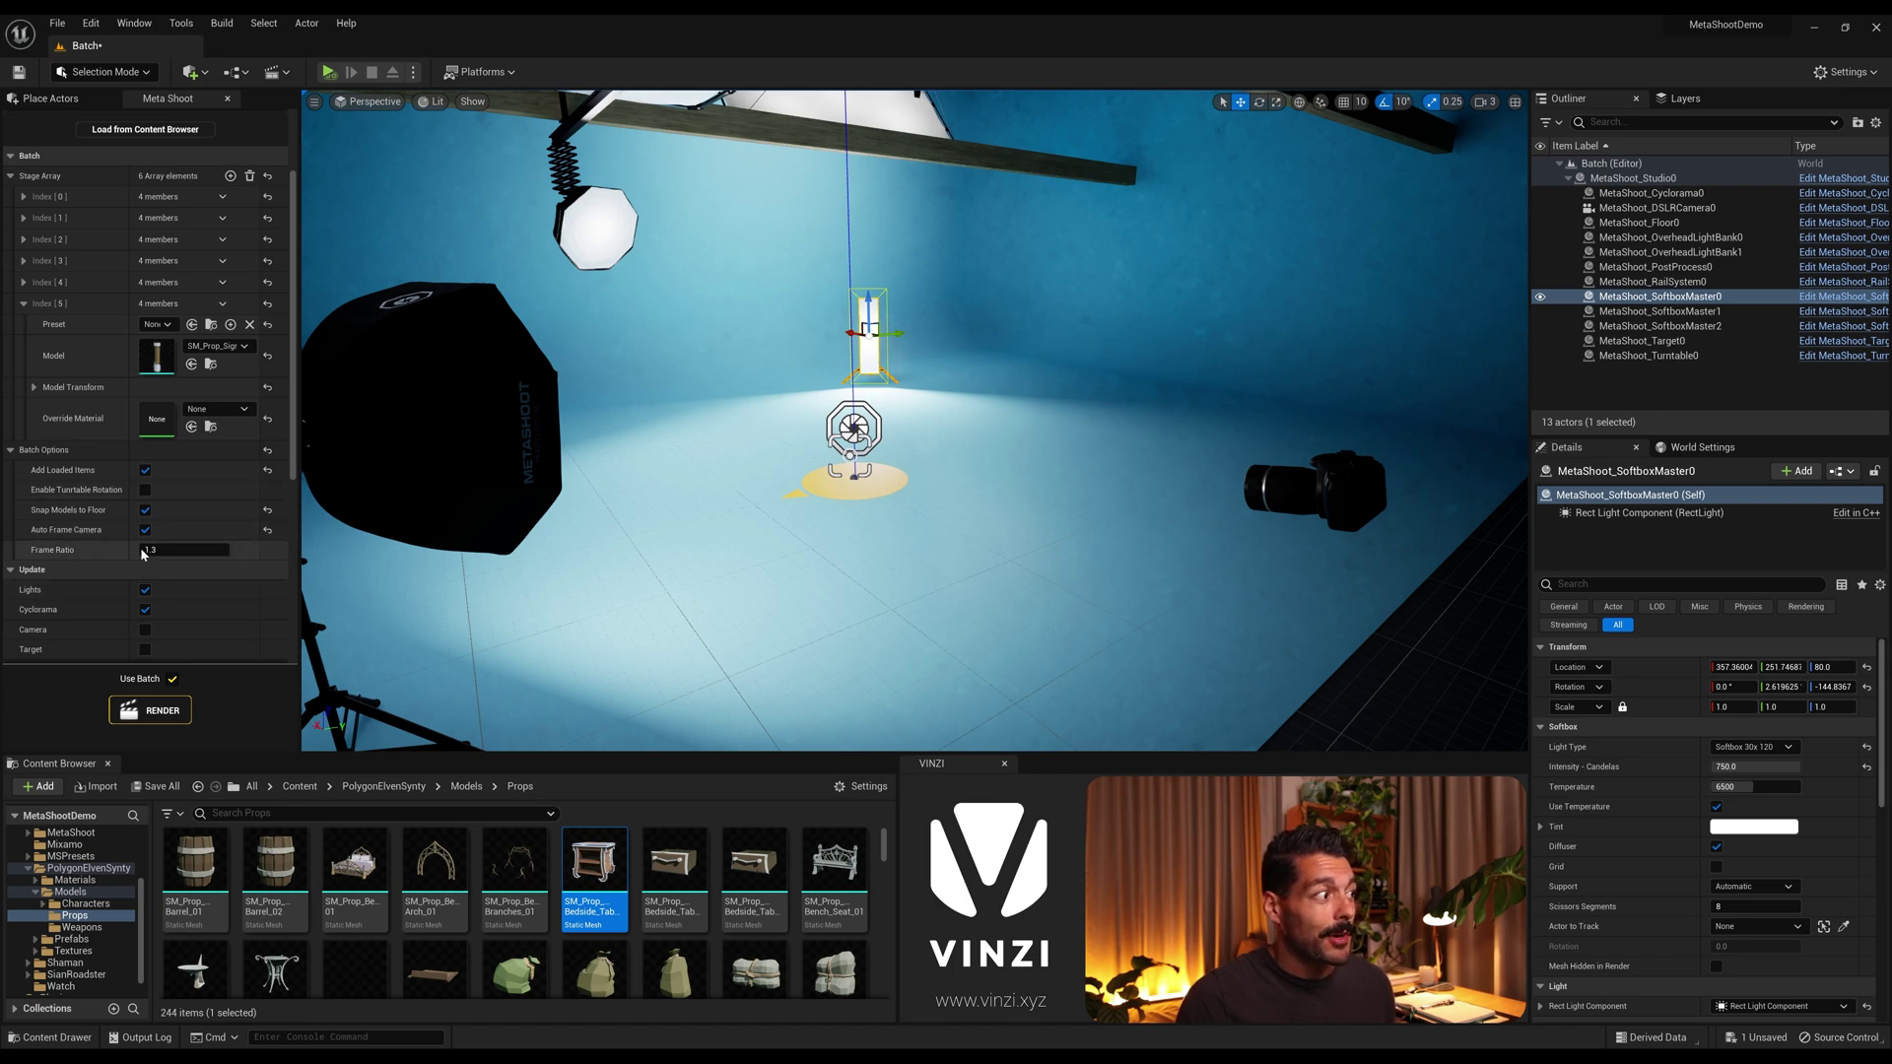
key(alt+Tab)
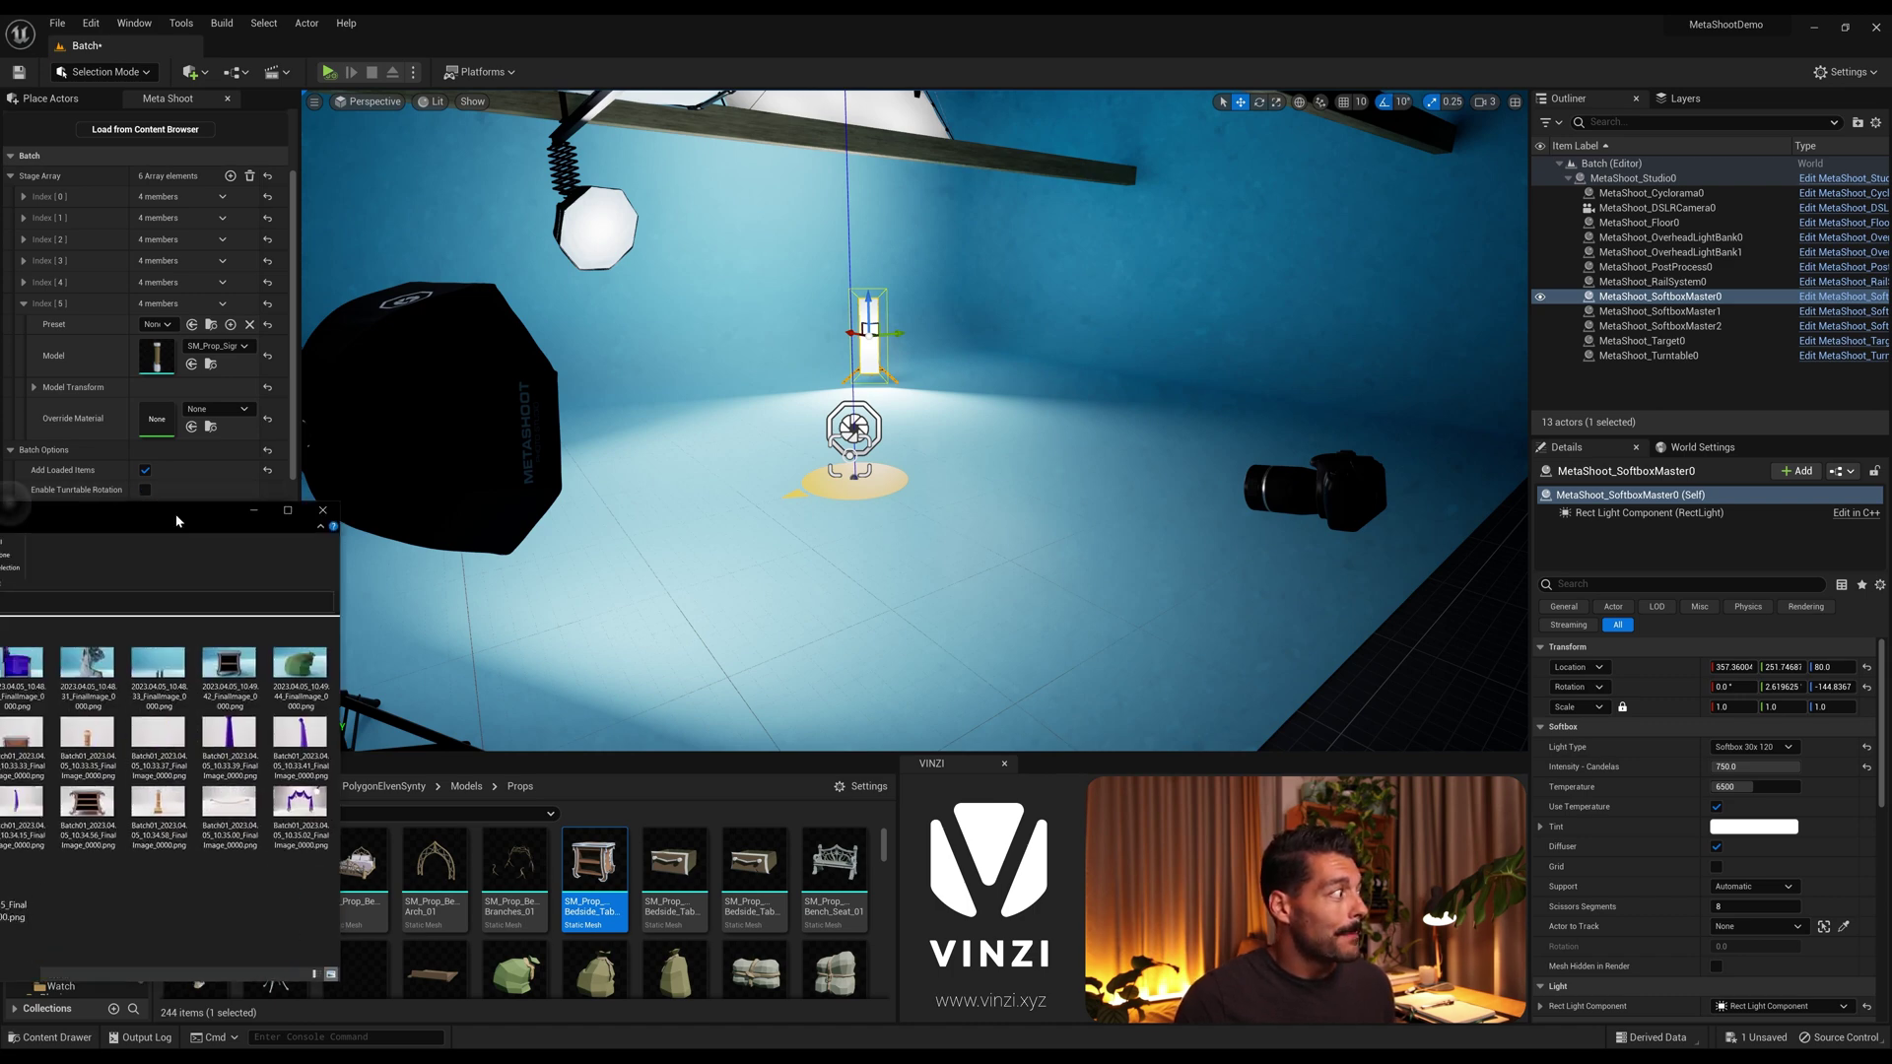
double_click(857, 586)
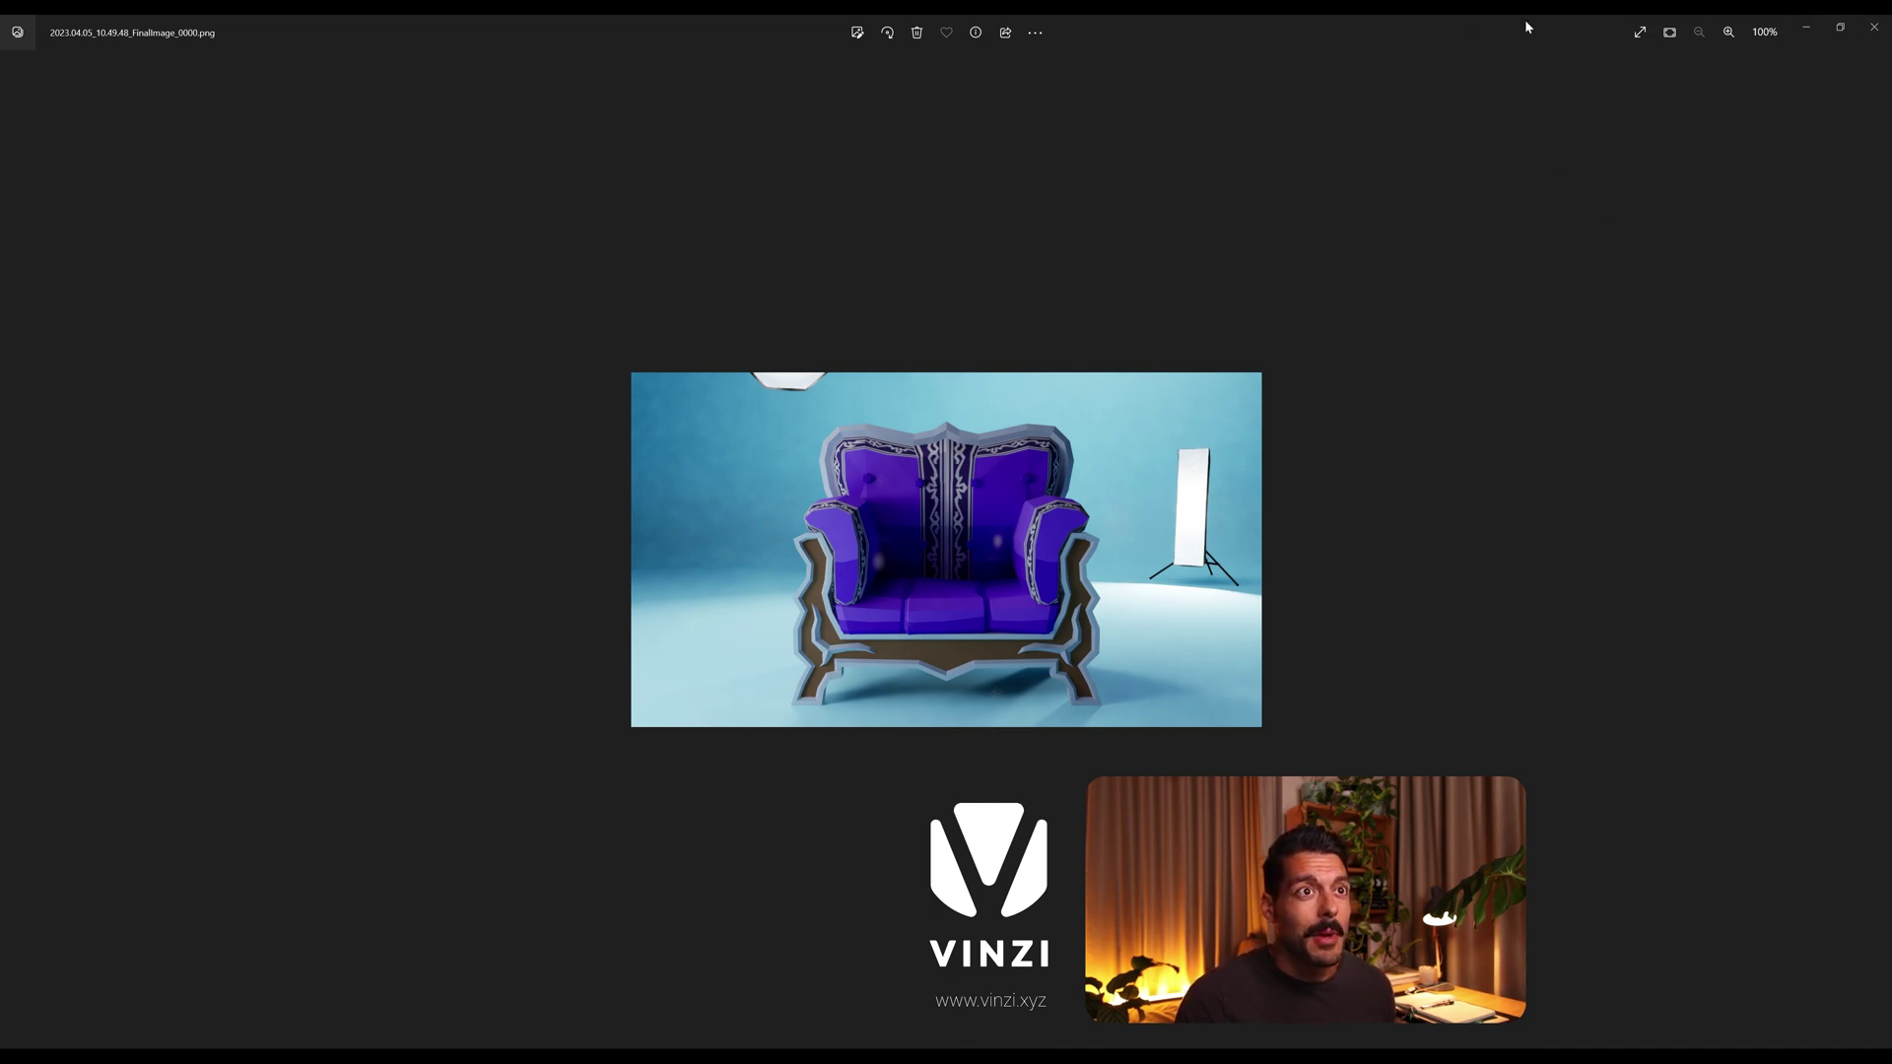
key(super+Down)
key(super+Down)
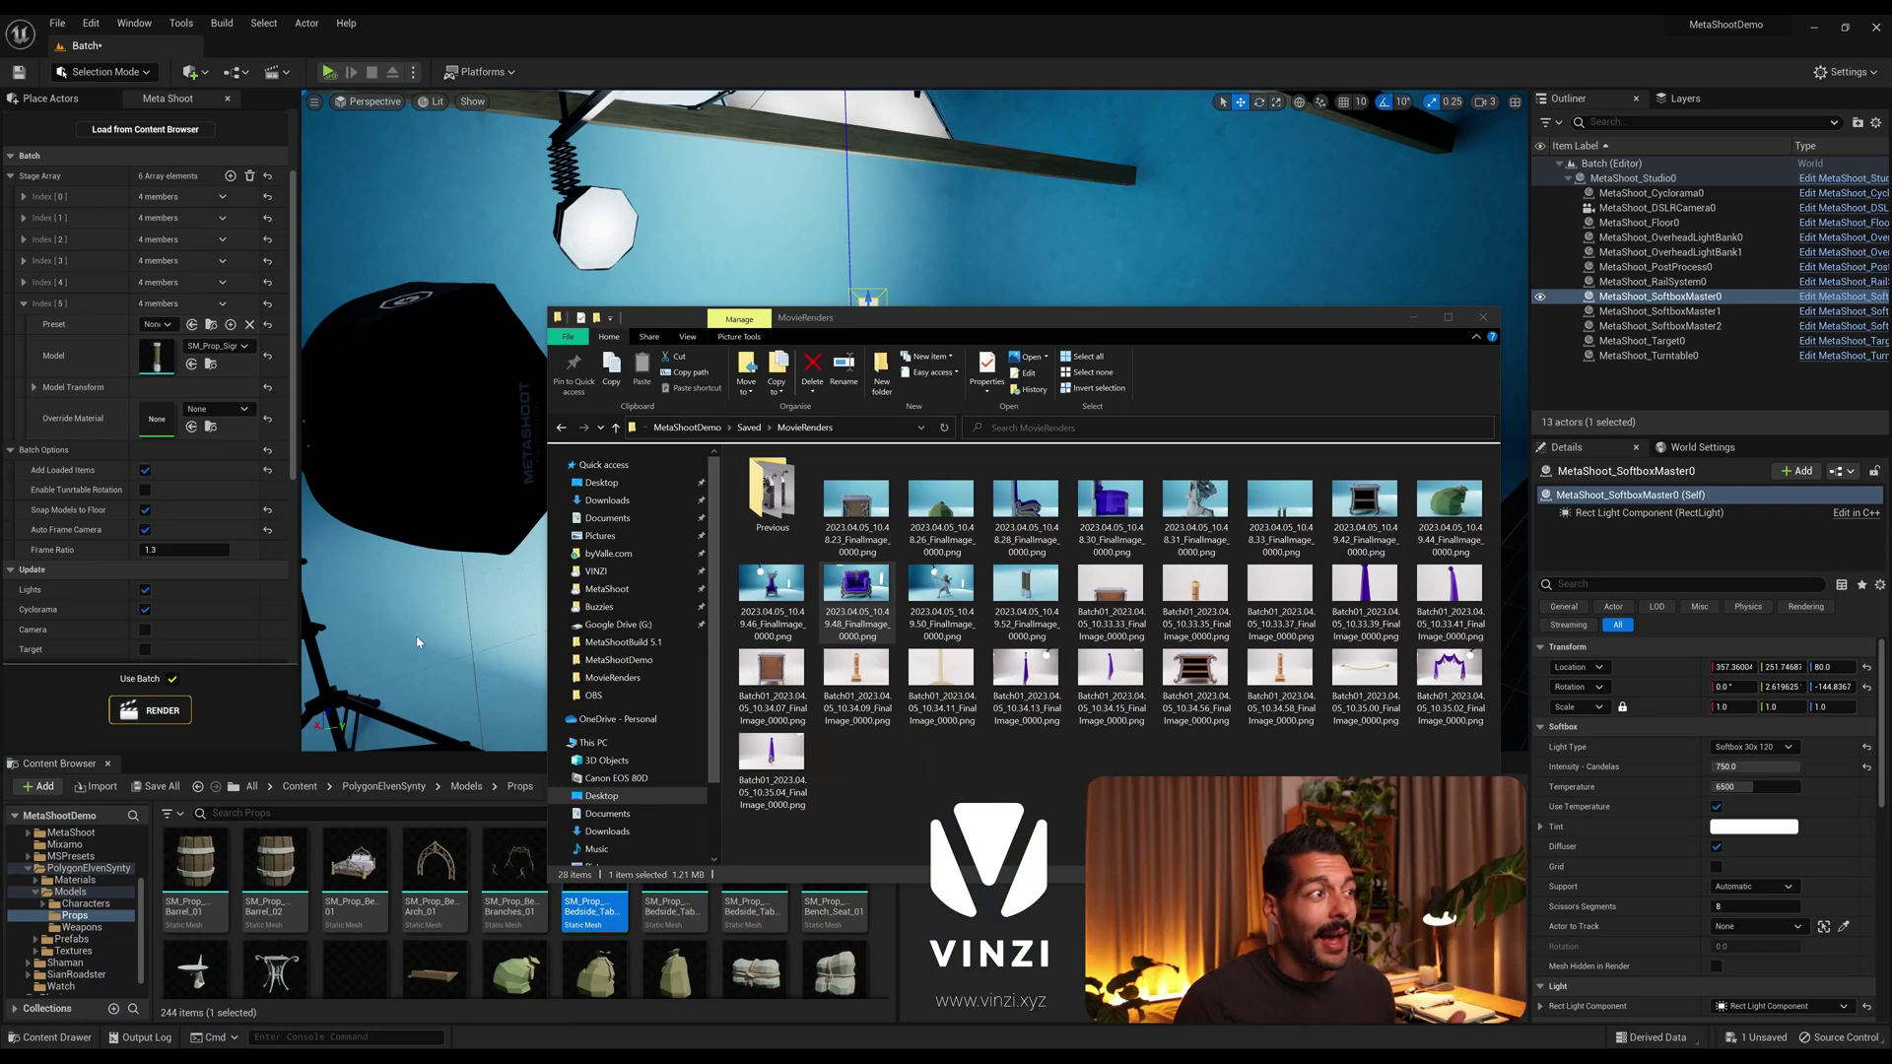
click(1415, 318)
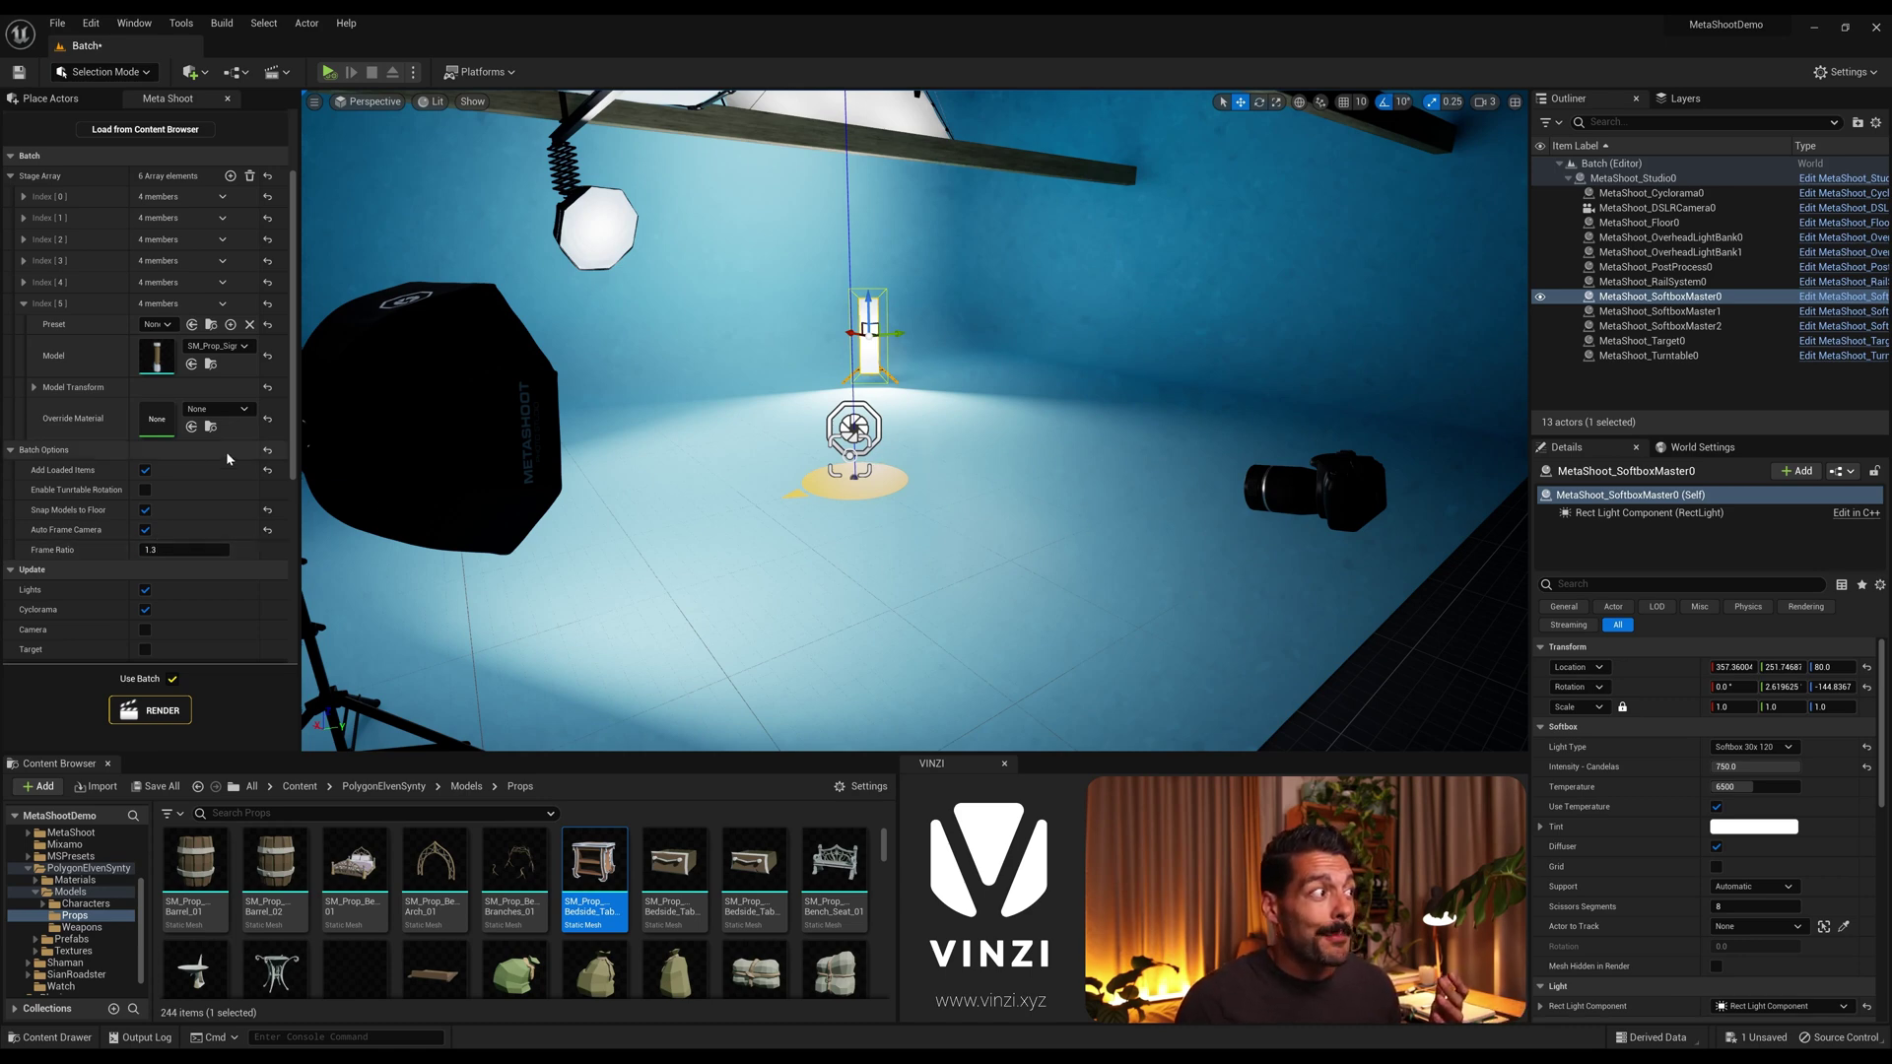
Step: Assign the MetaShoot_Preset01 preset to the bedside table in Stage Array entry 0
scroll(236, 424, up, 2)
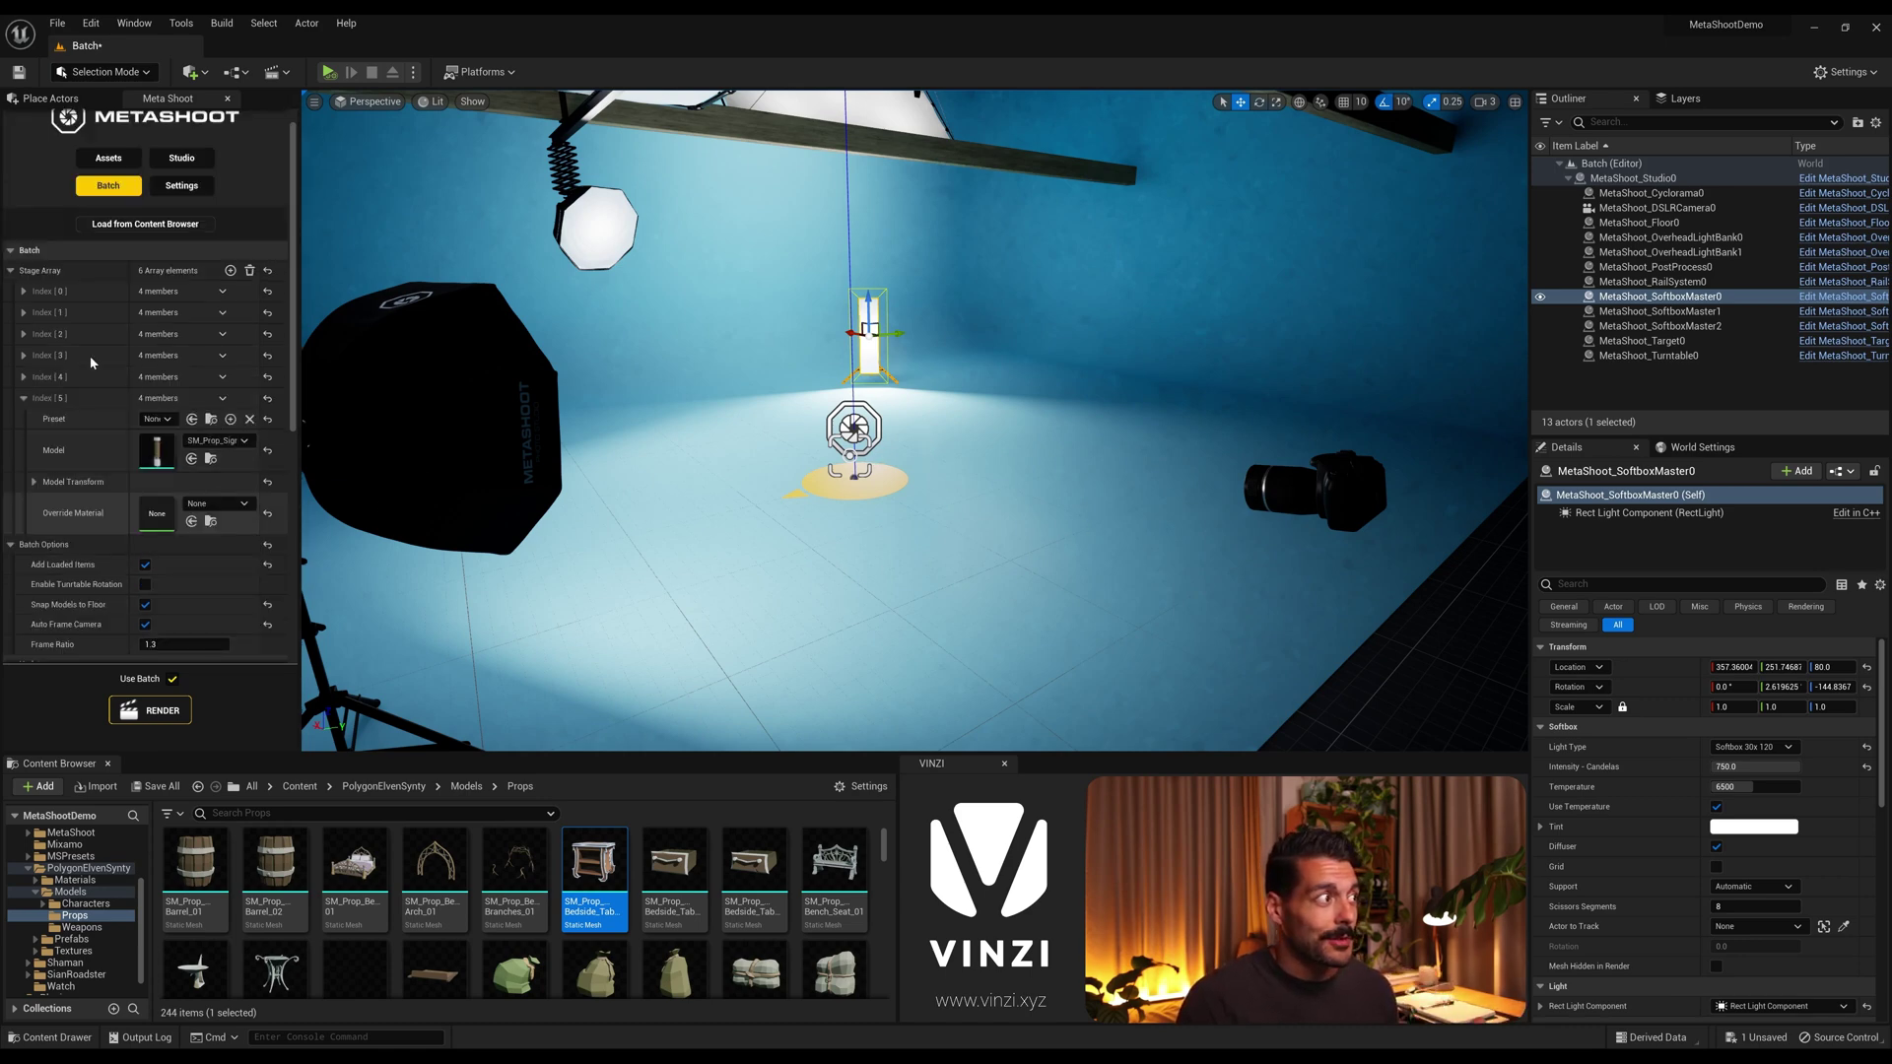
click(23, 291)
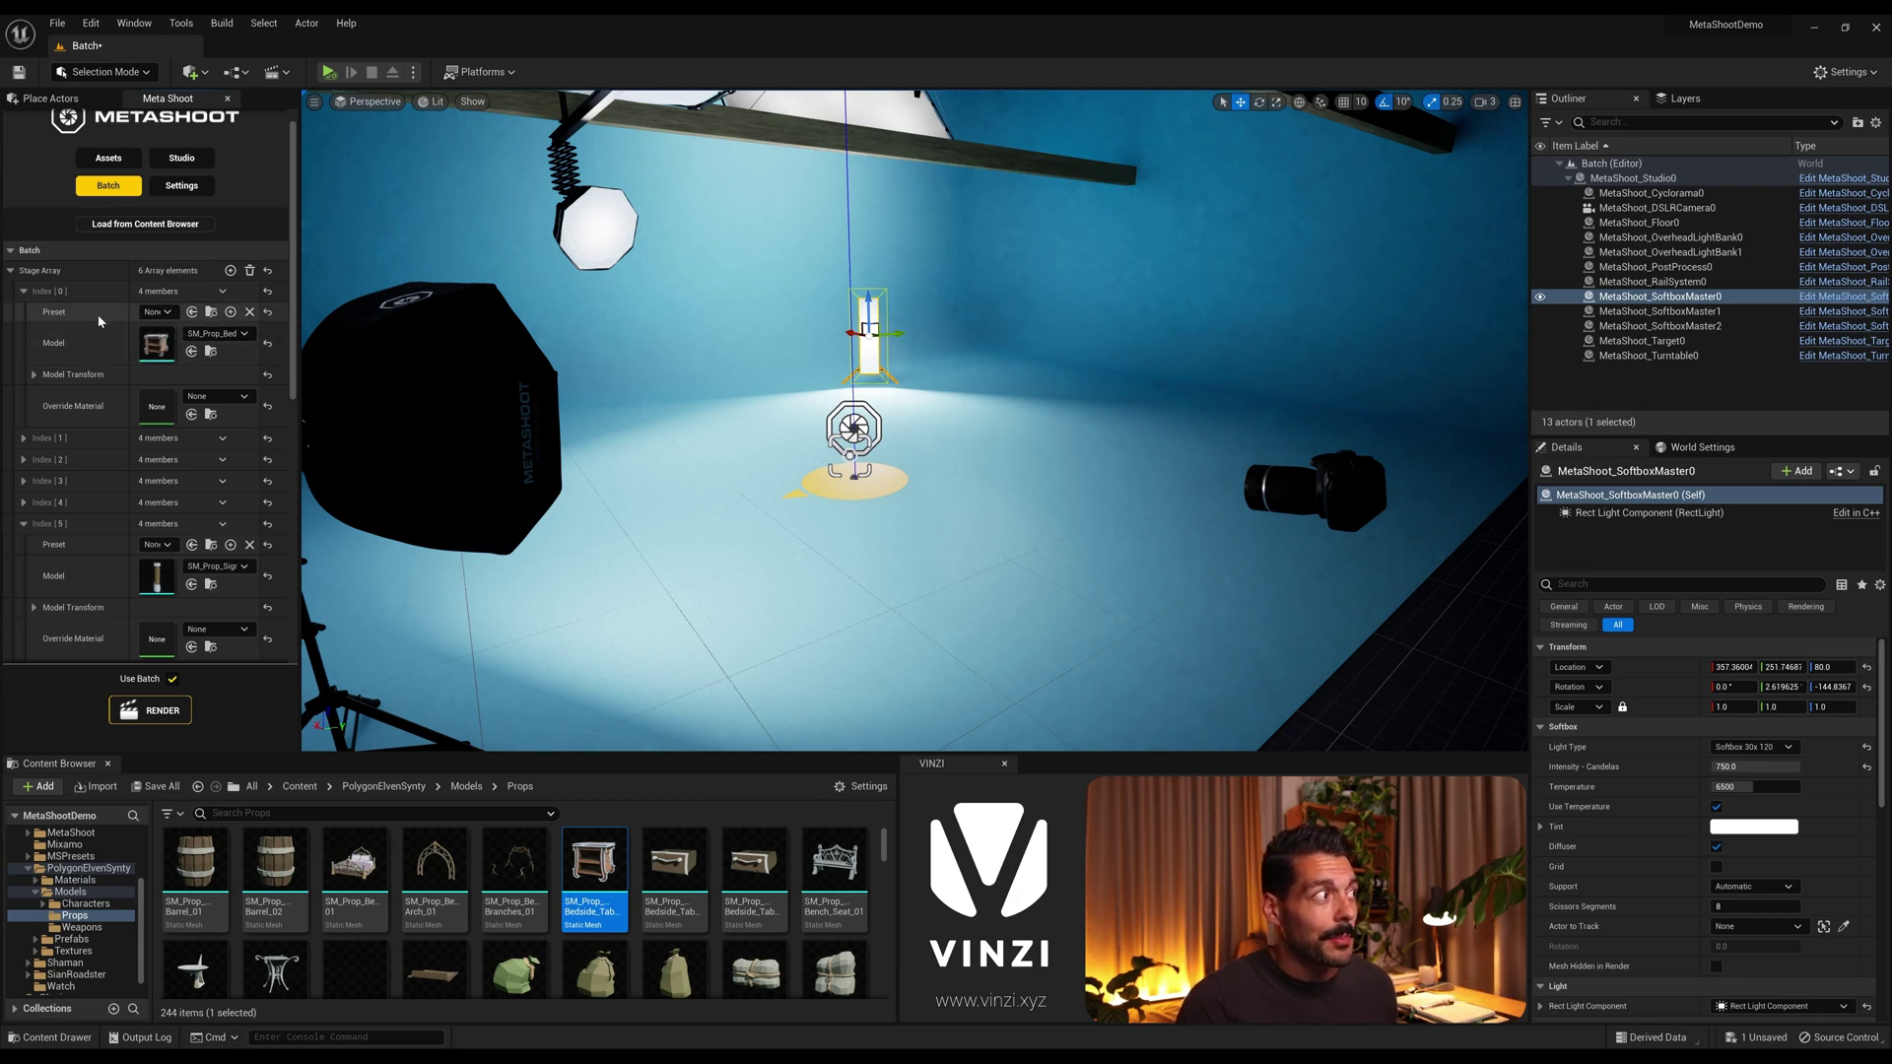
click(156, 312)
scroll(243, 582, down, 1)
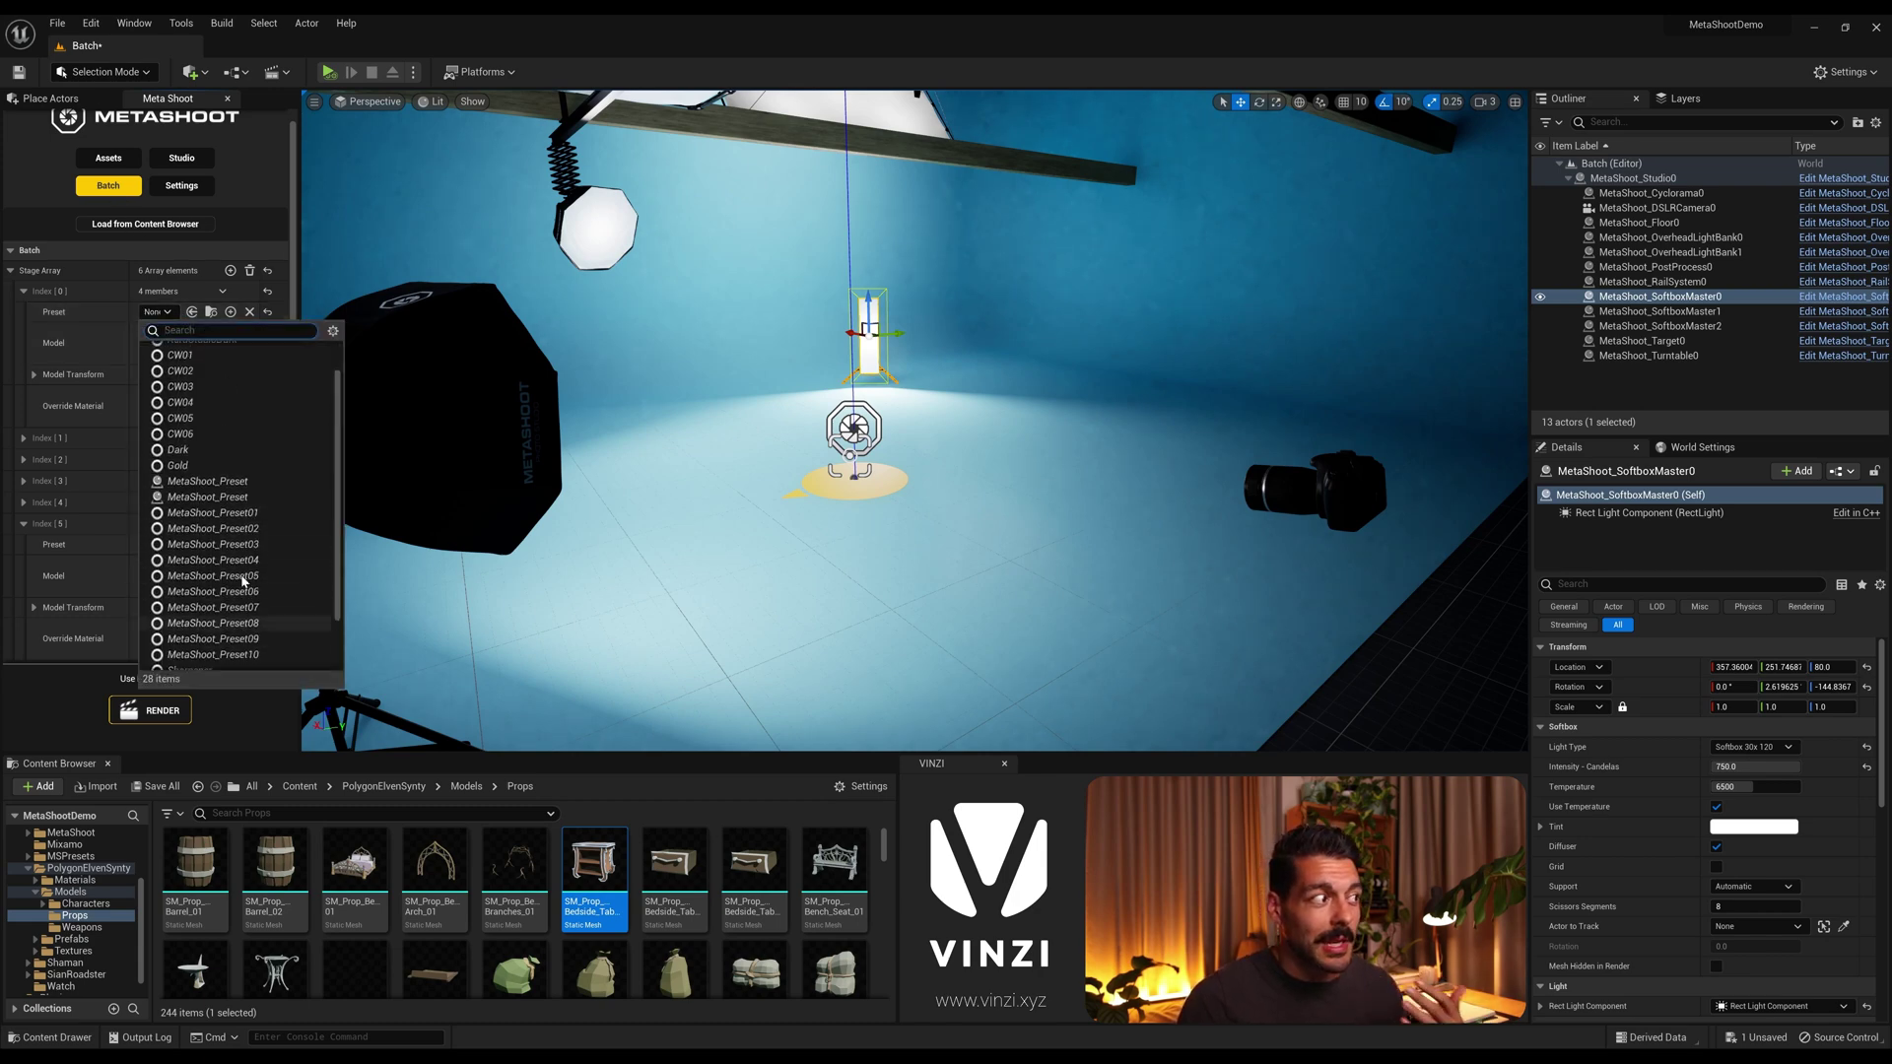
scroll(239, 513, down, 1)
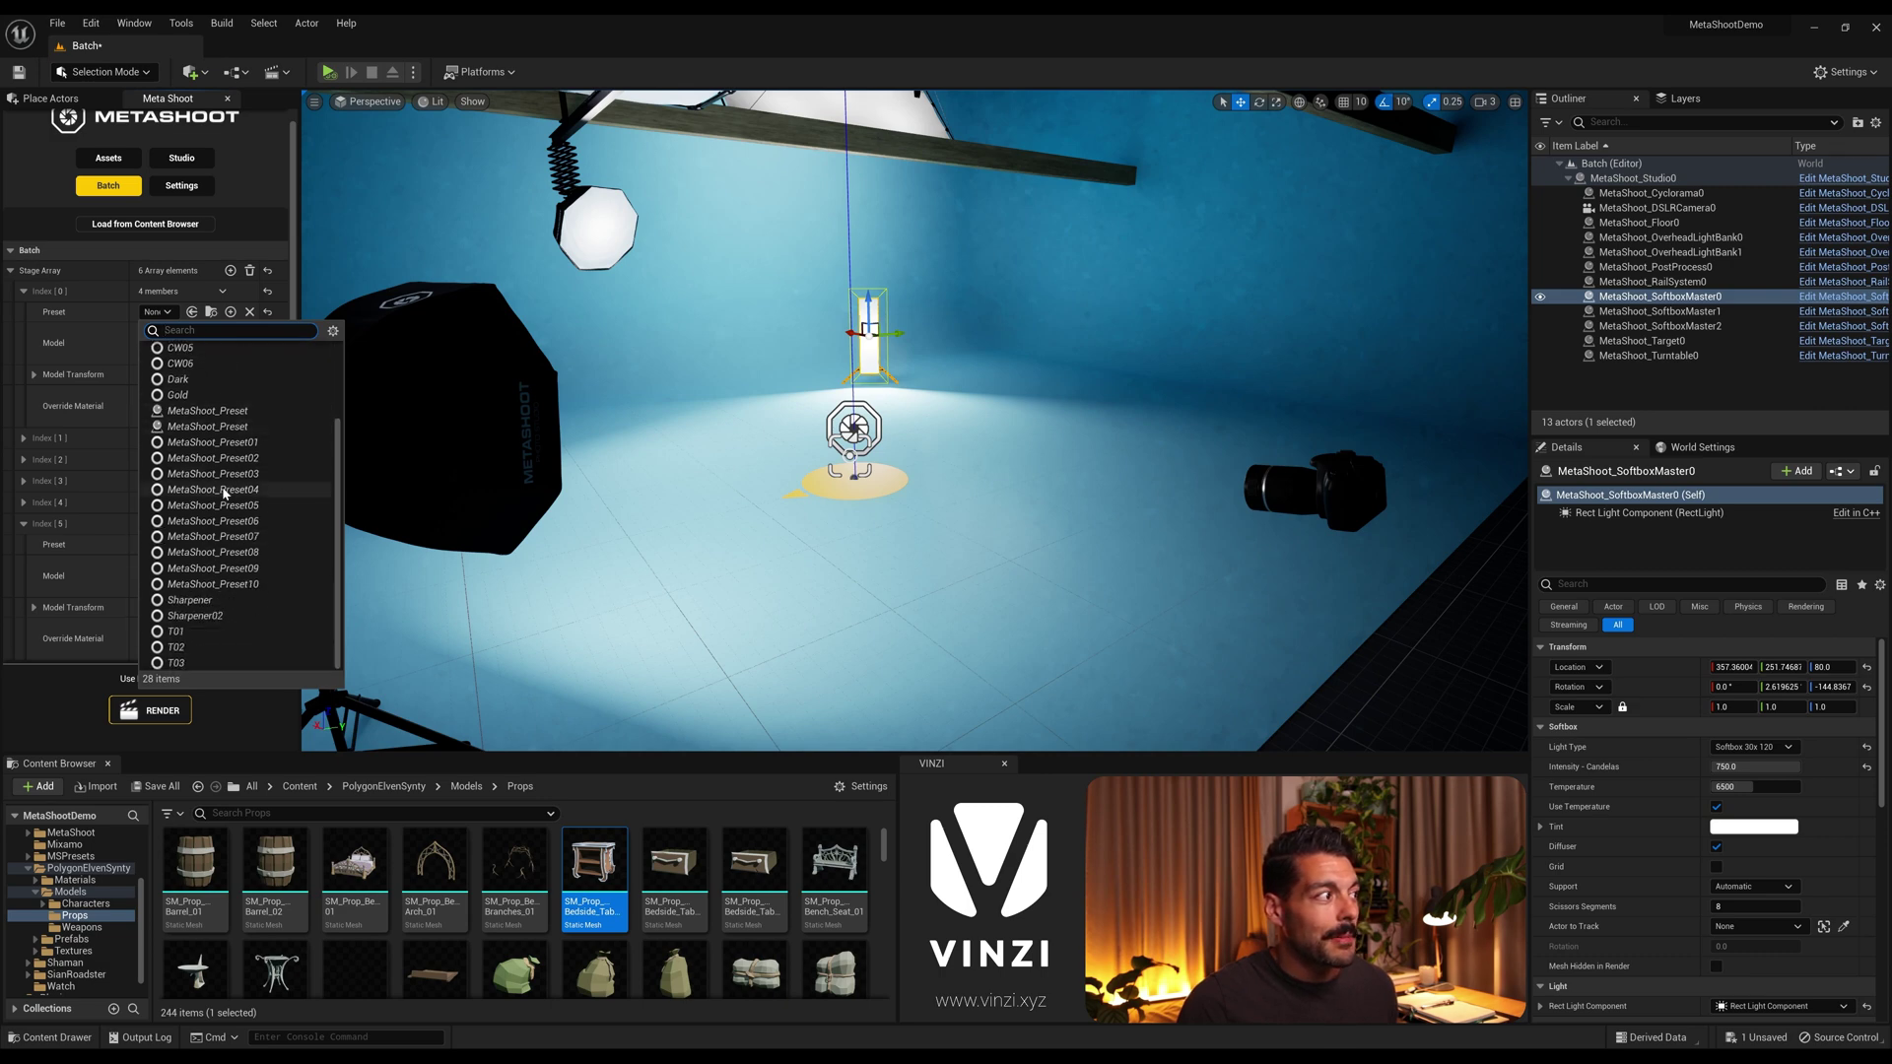
scroll(224, 504, up, 2)
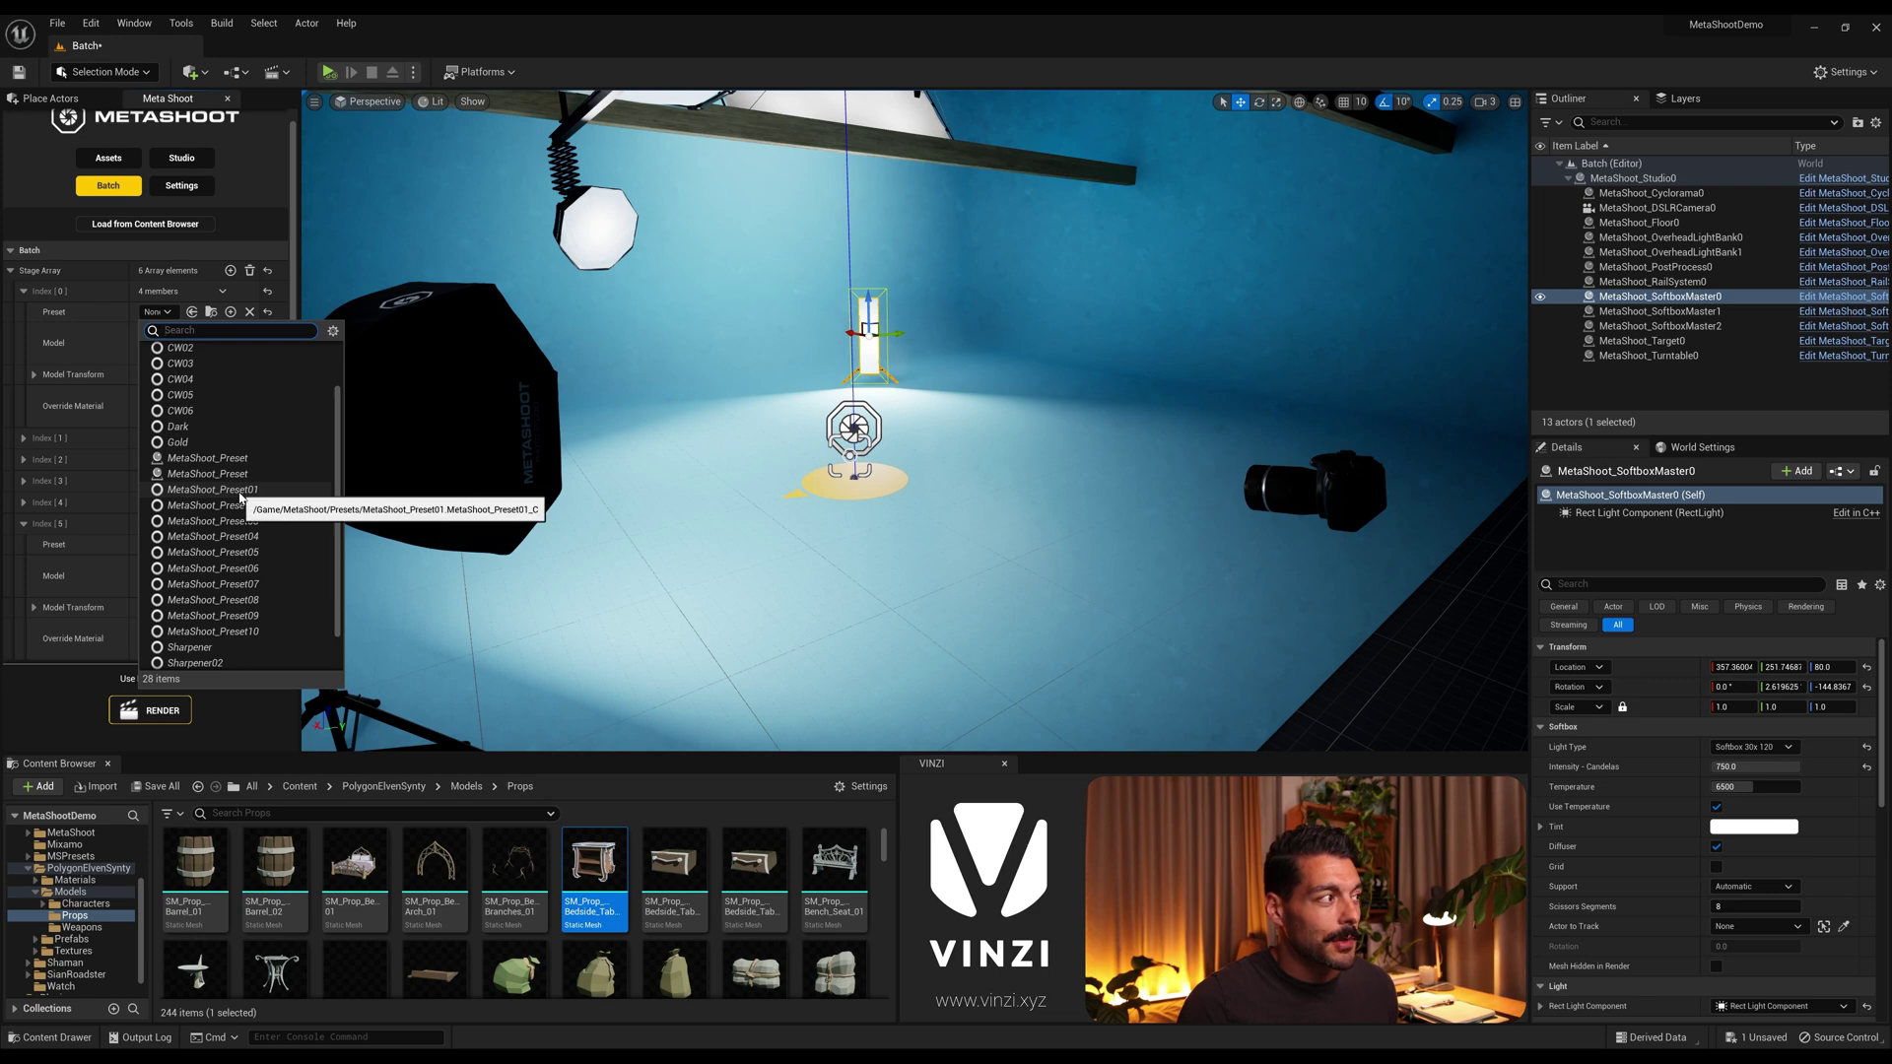
click(240, 495)
Step: Assign MetaShoot_Preset02 to Stage Array entry 1 and MetaShoot_Preset03 to entry 2
click(24, 438)
click(163, 460)
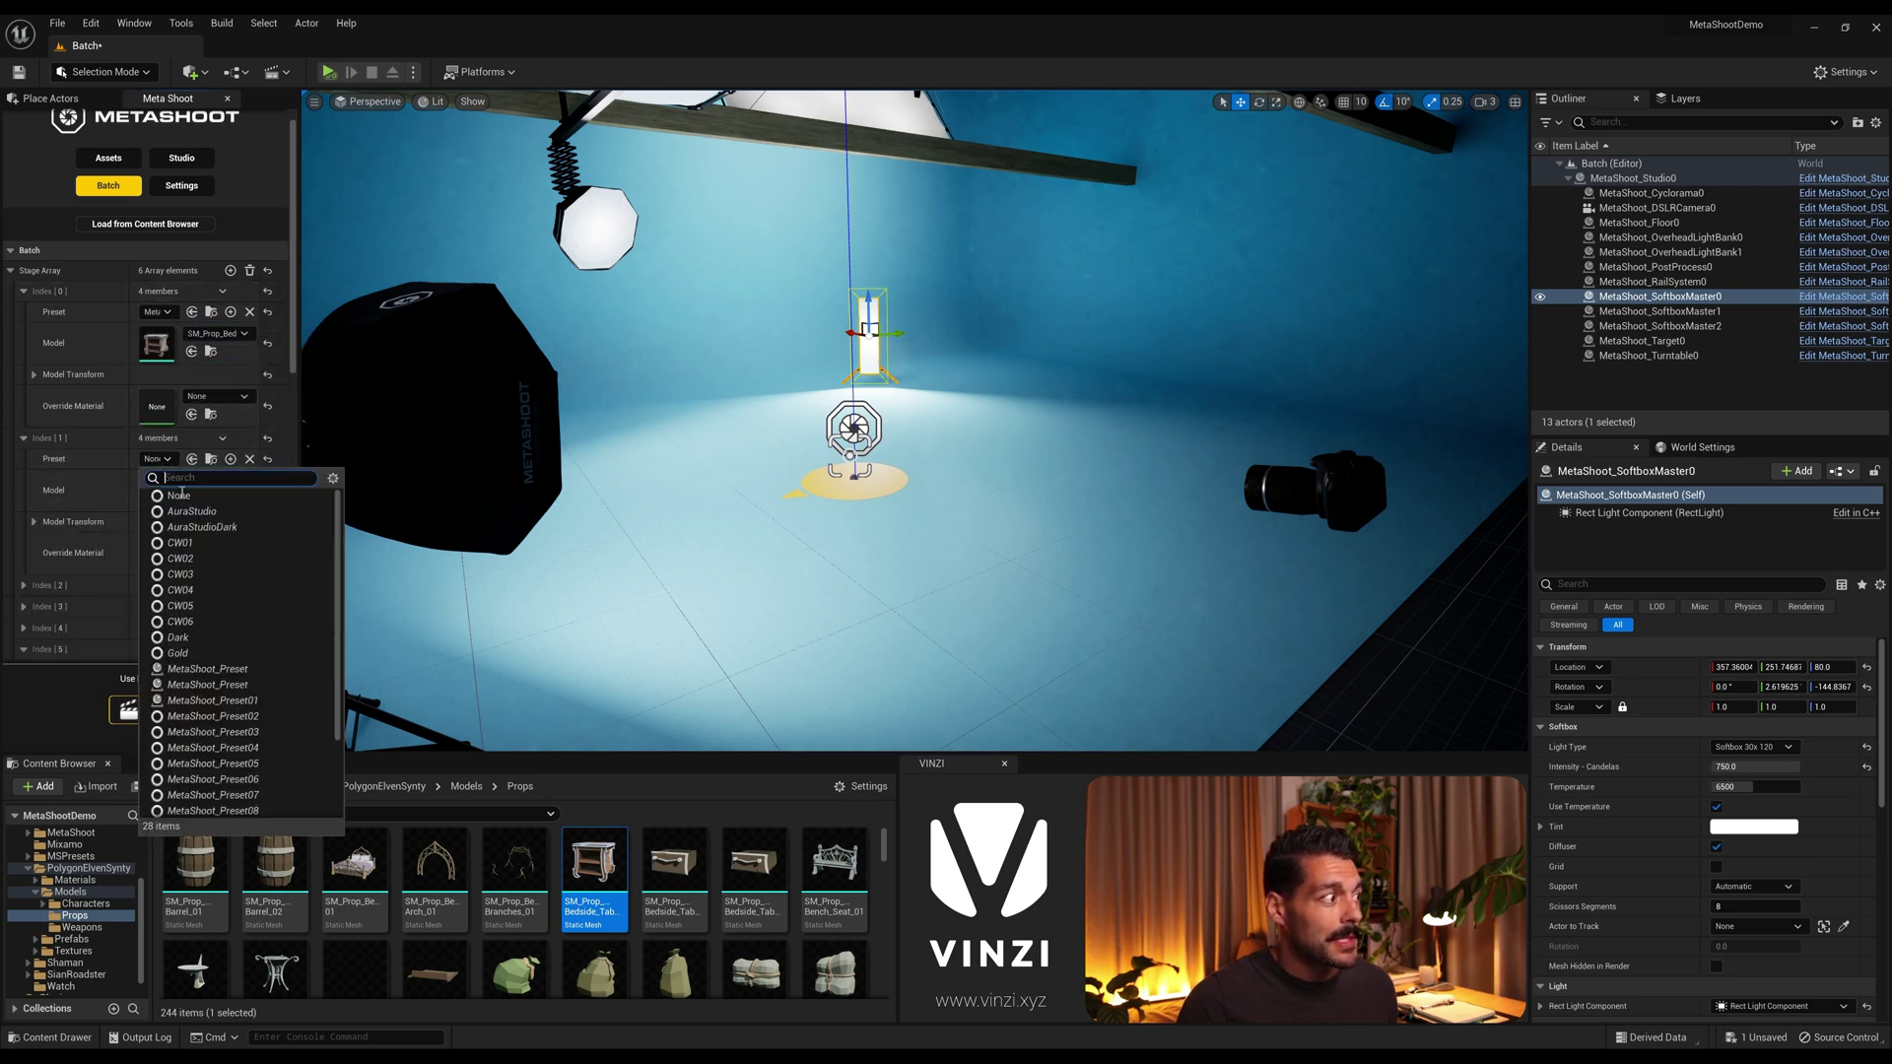
click(224, 706)
scroll(75, 463, down, 3)
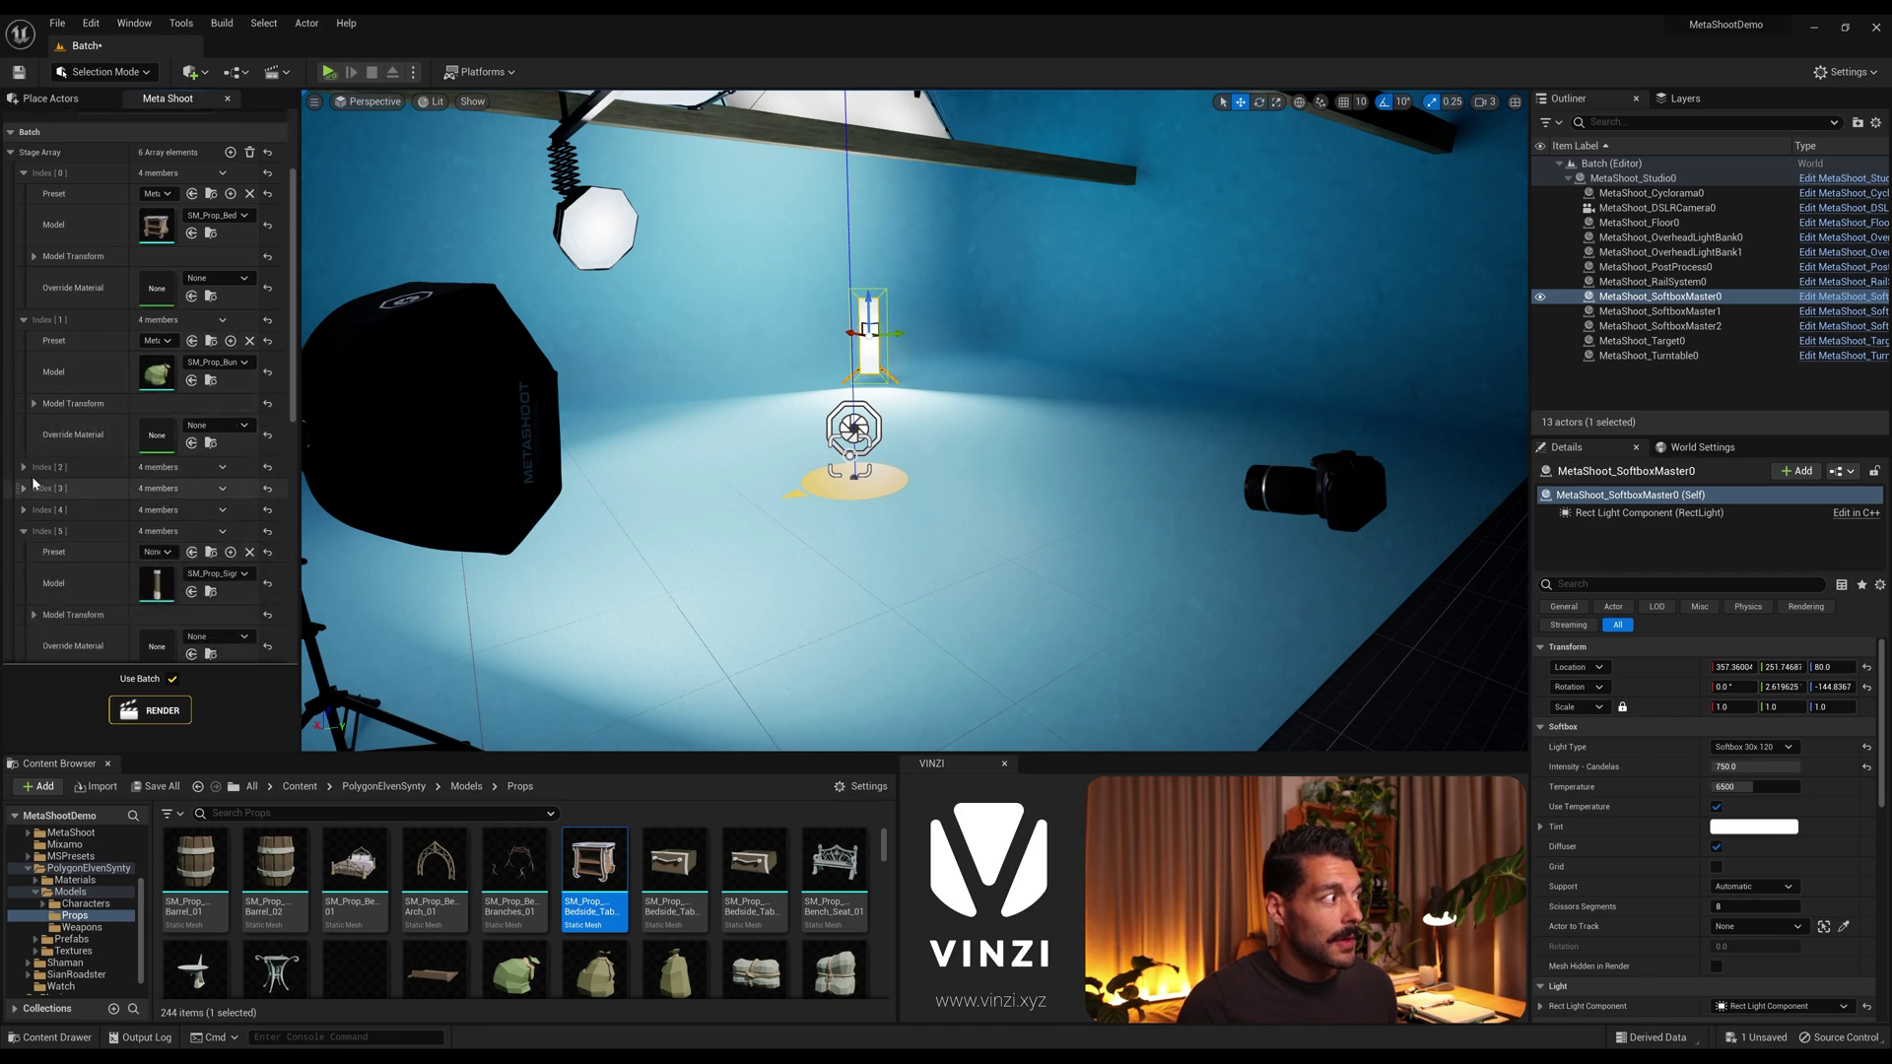
click(25, 467)
click(158, 488)
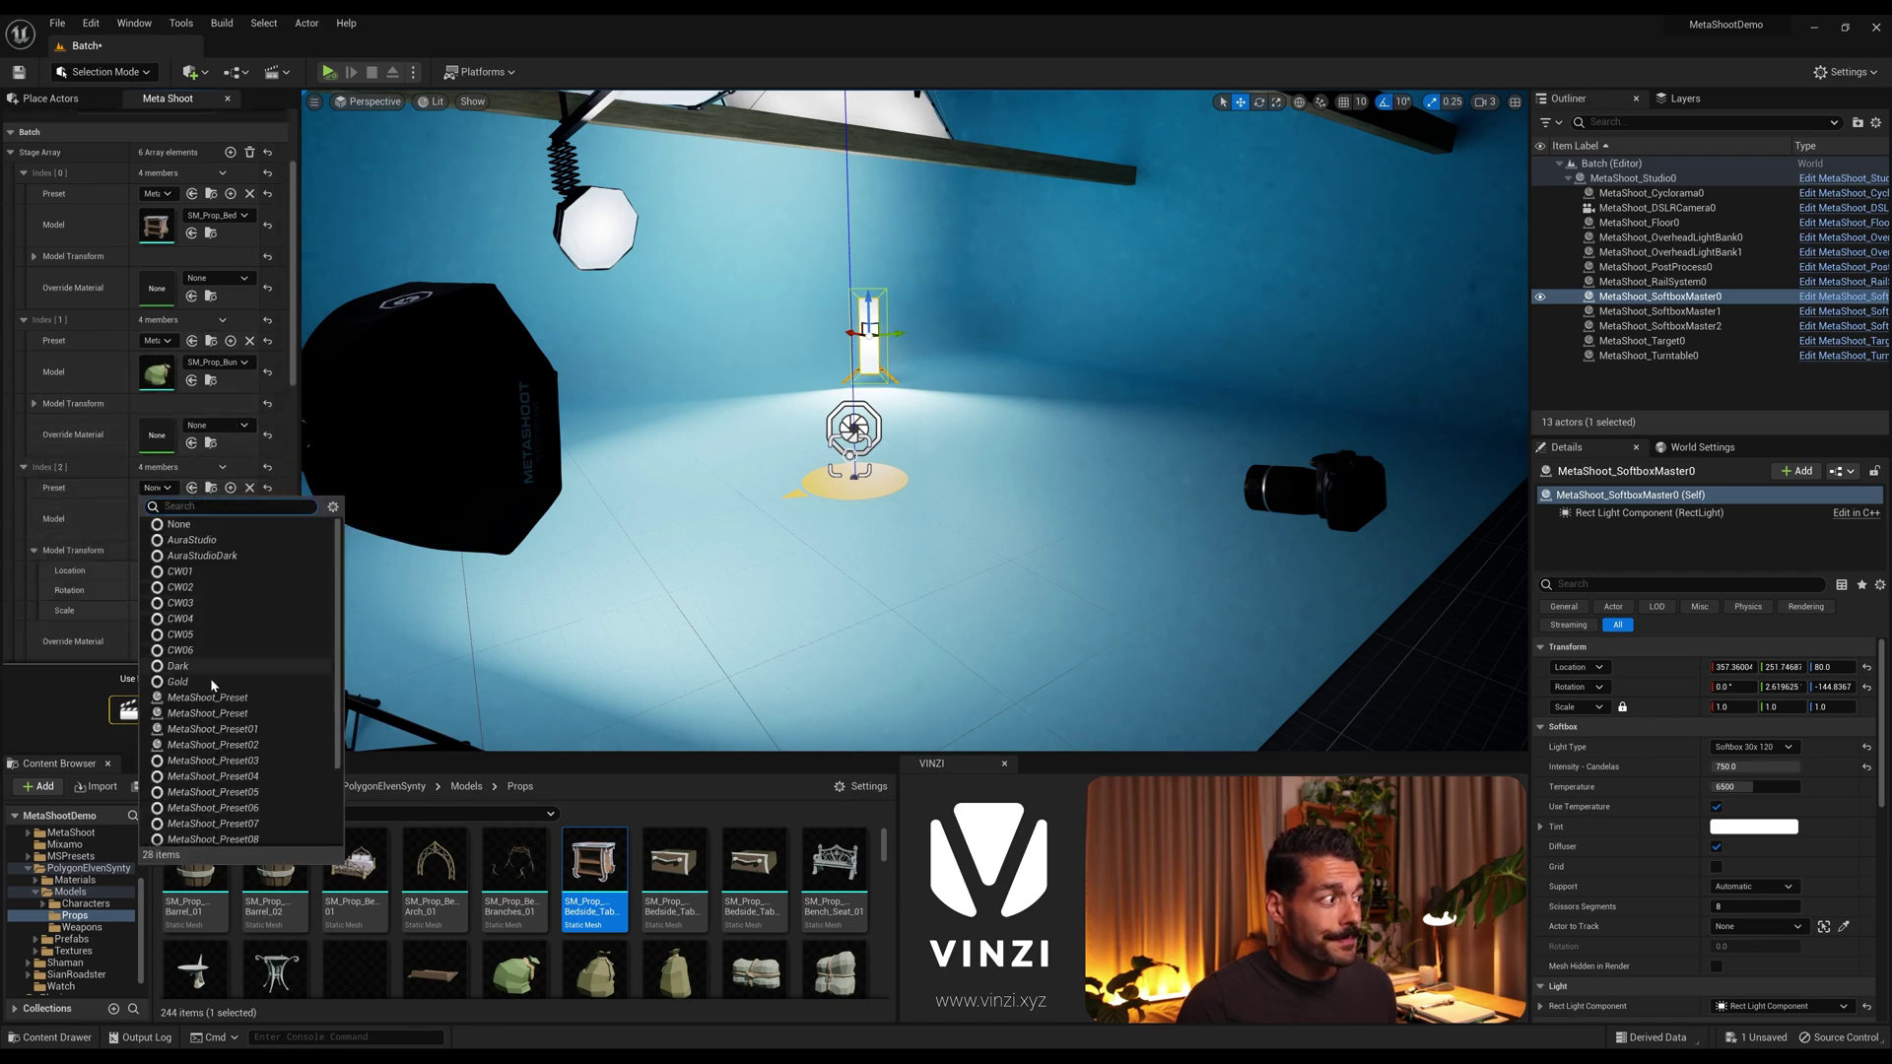
click(233, 777)
Step: Assign MetaShoot_Preset04 to Stage Array entry 3 and MetaShoot_Preset05 to entry 4
scroll(90, 453, down, 4)
click(23, 485)
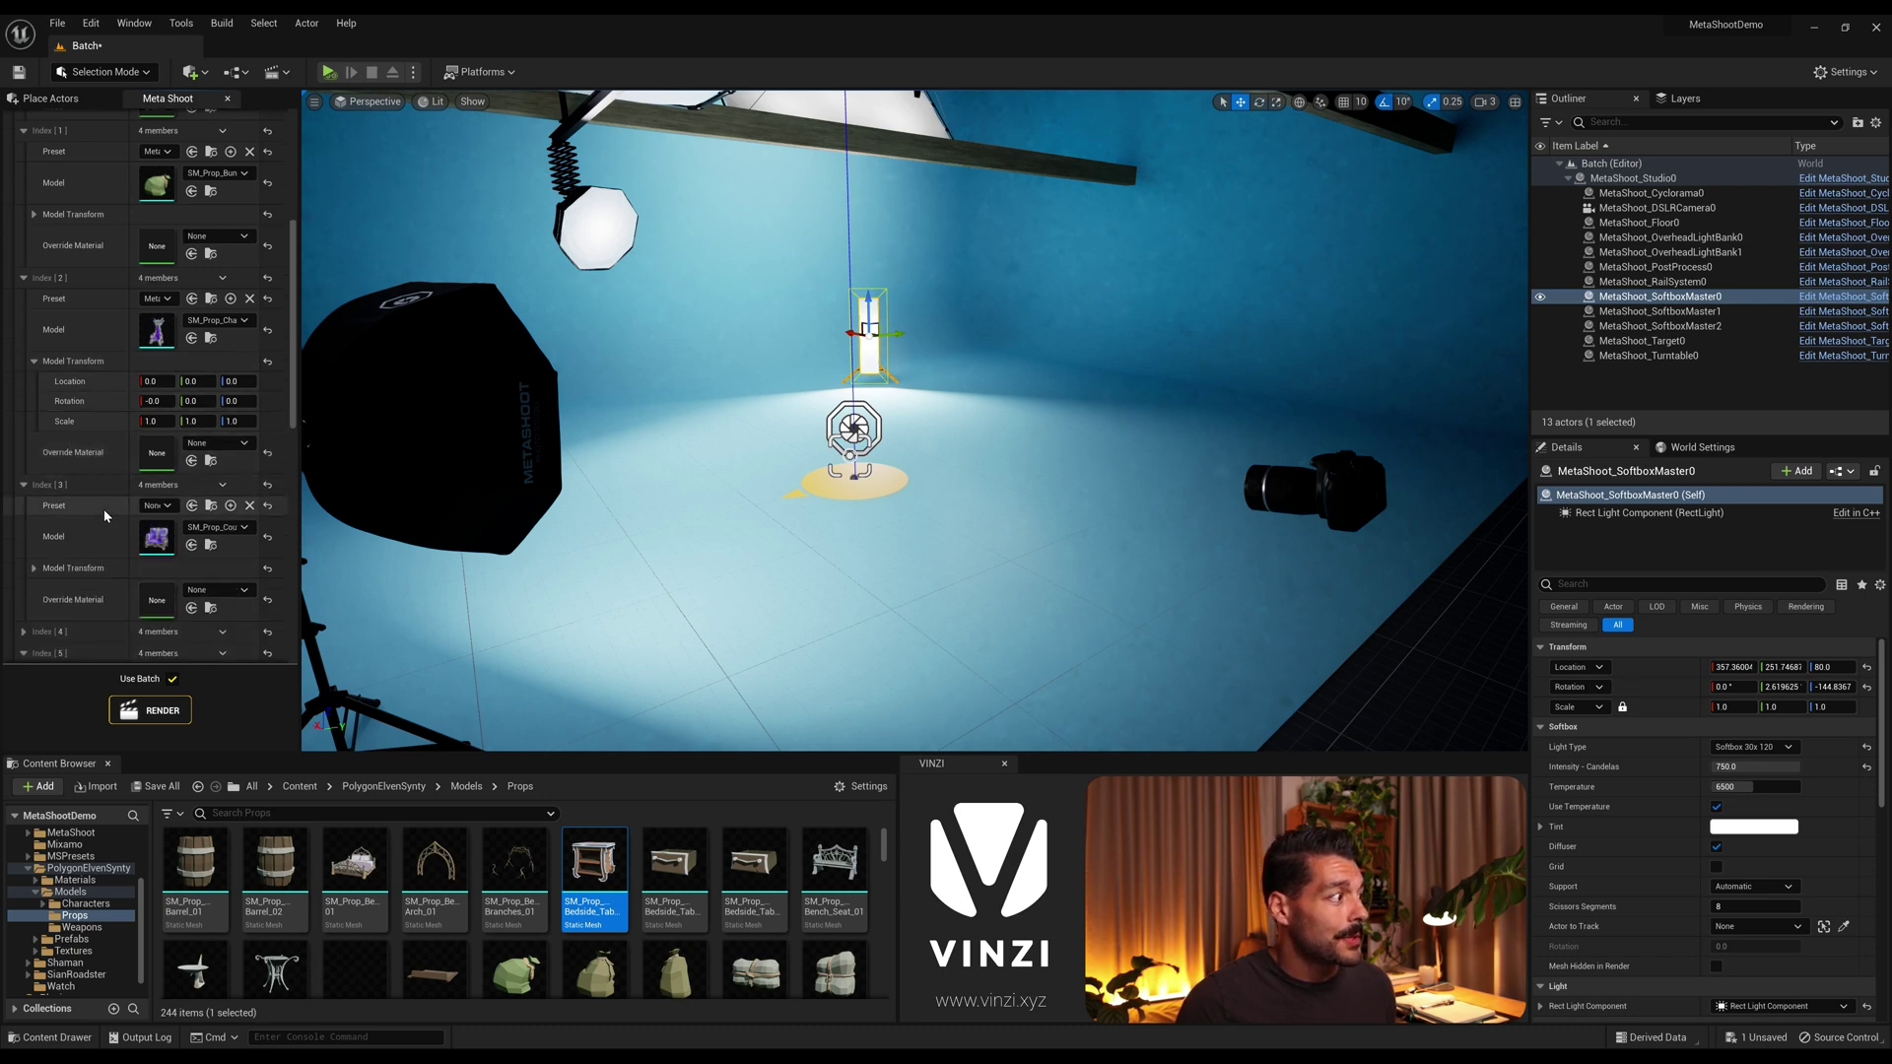
scroll(94, 507, down, 3)
click(158, 389)
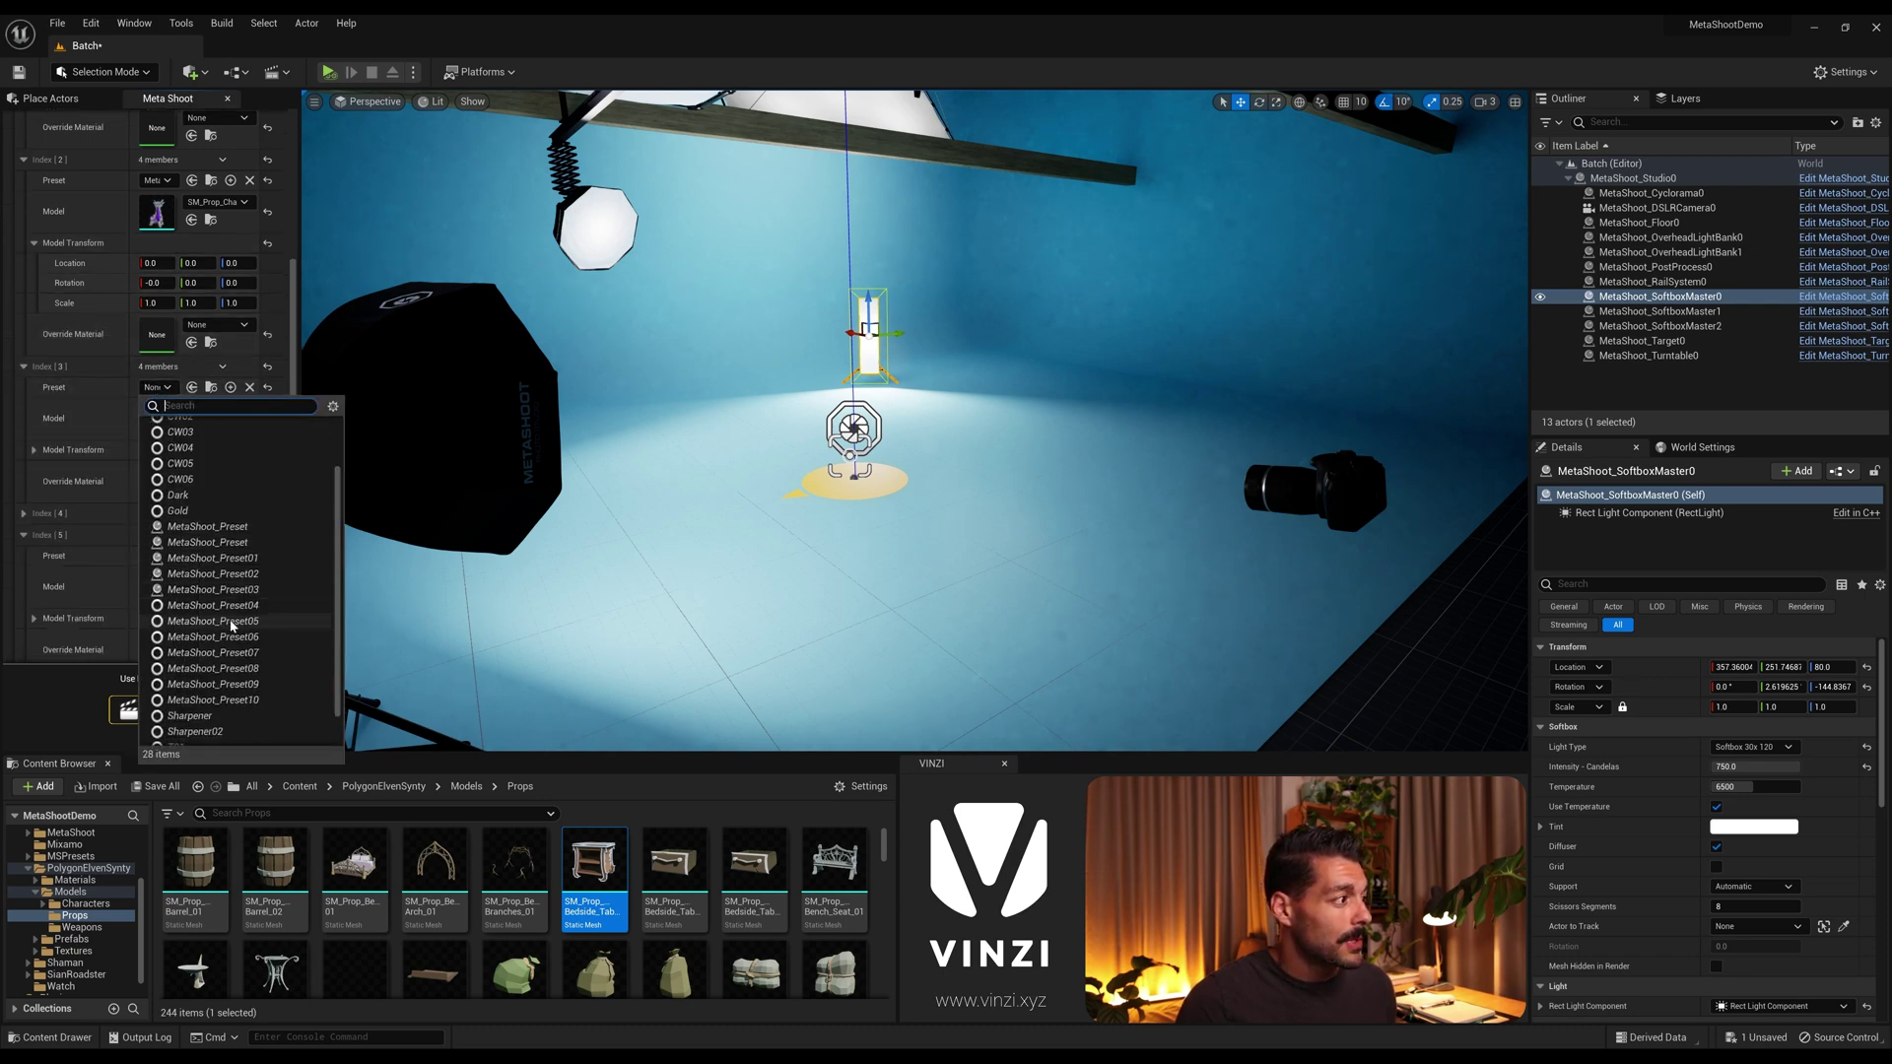
click(237, 606)
click(22, 514)
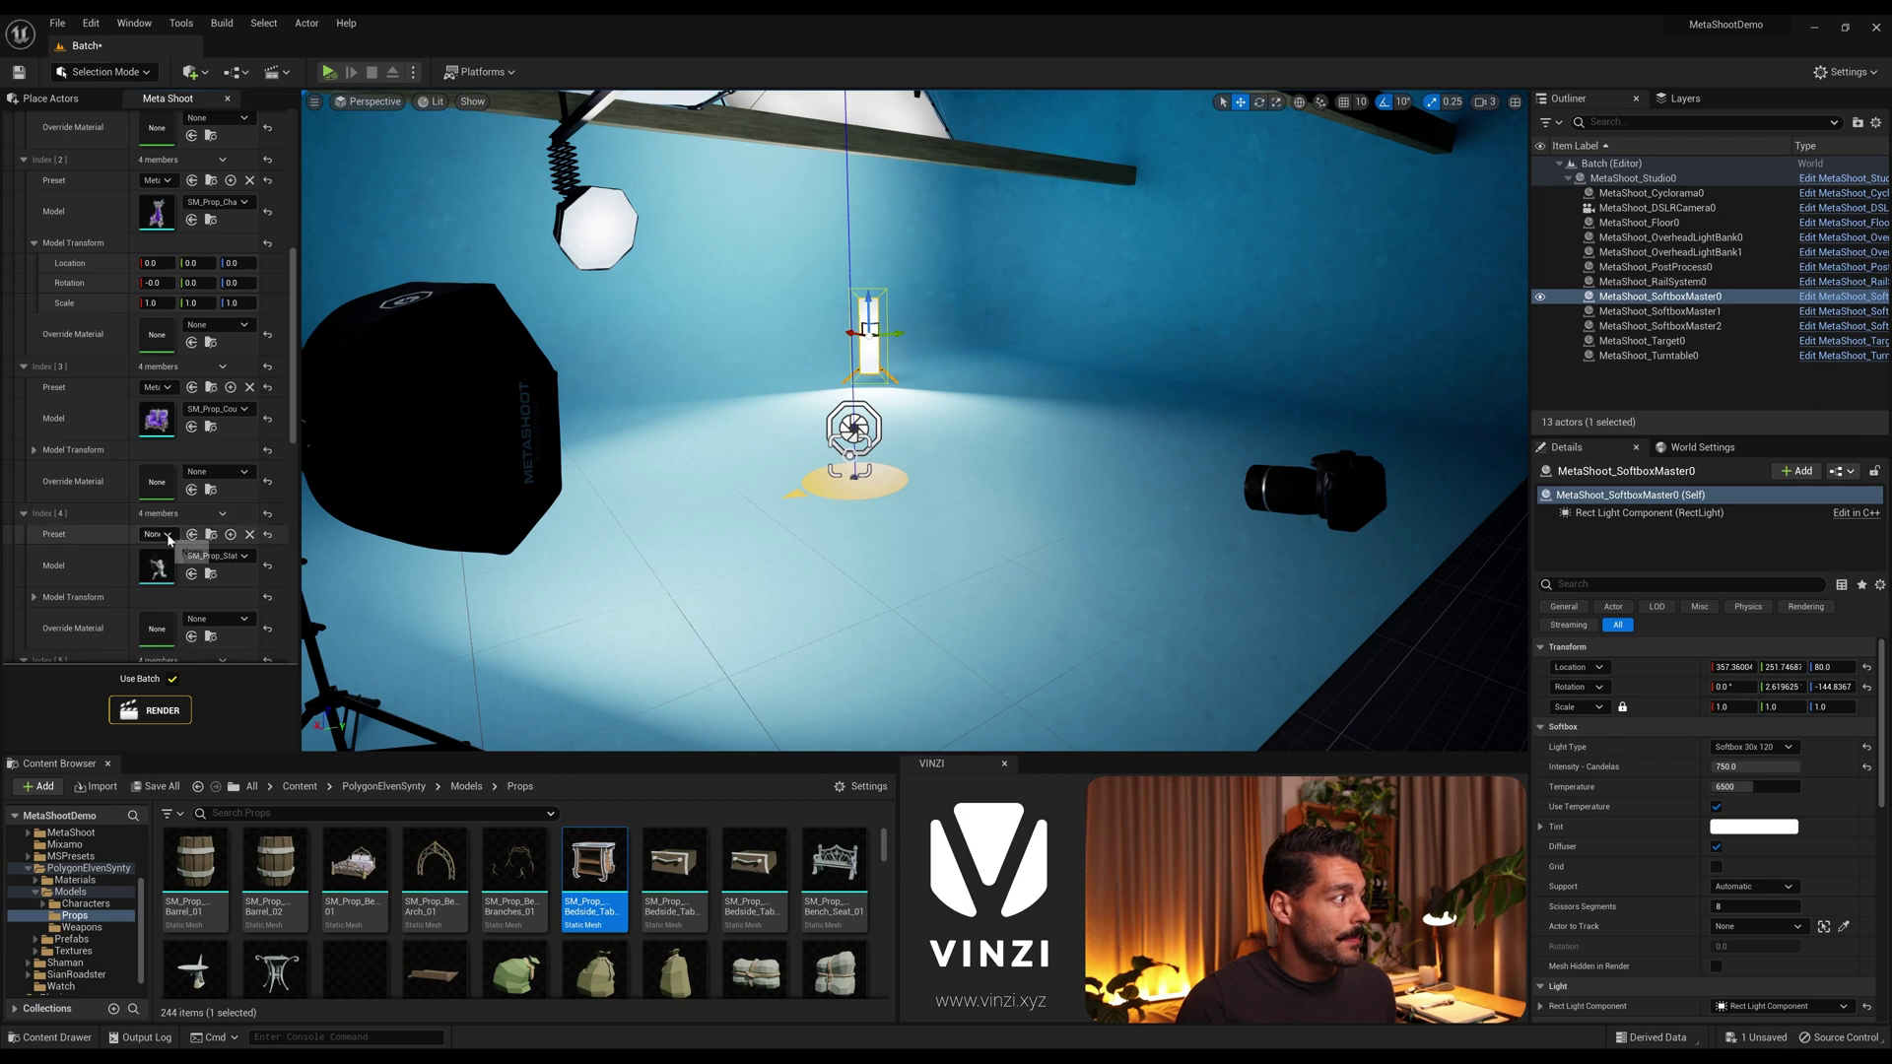
click(158, 534)
click(219, 841)
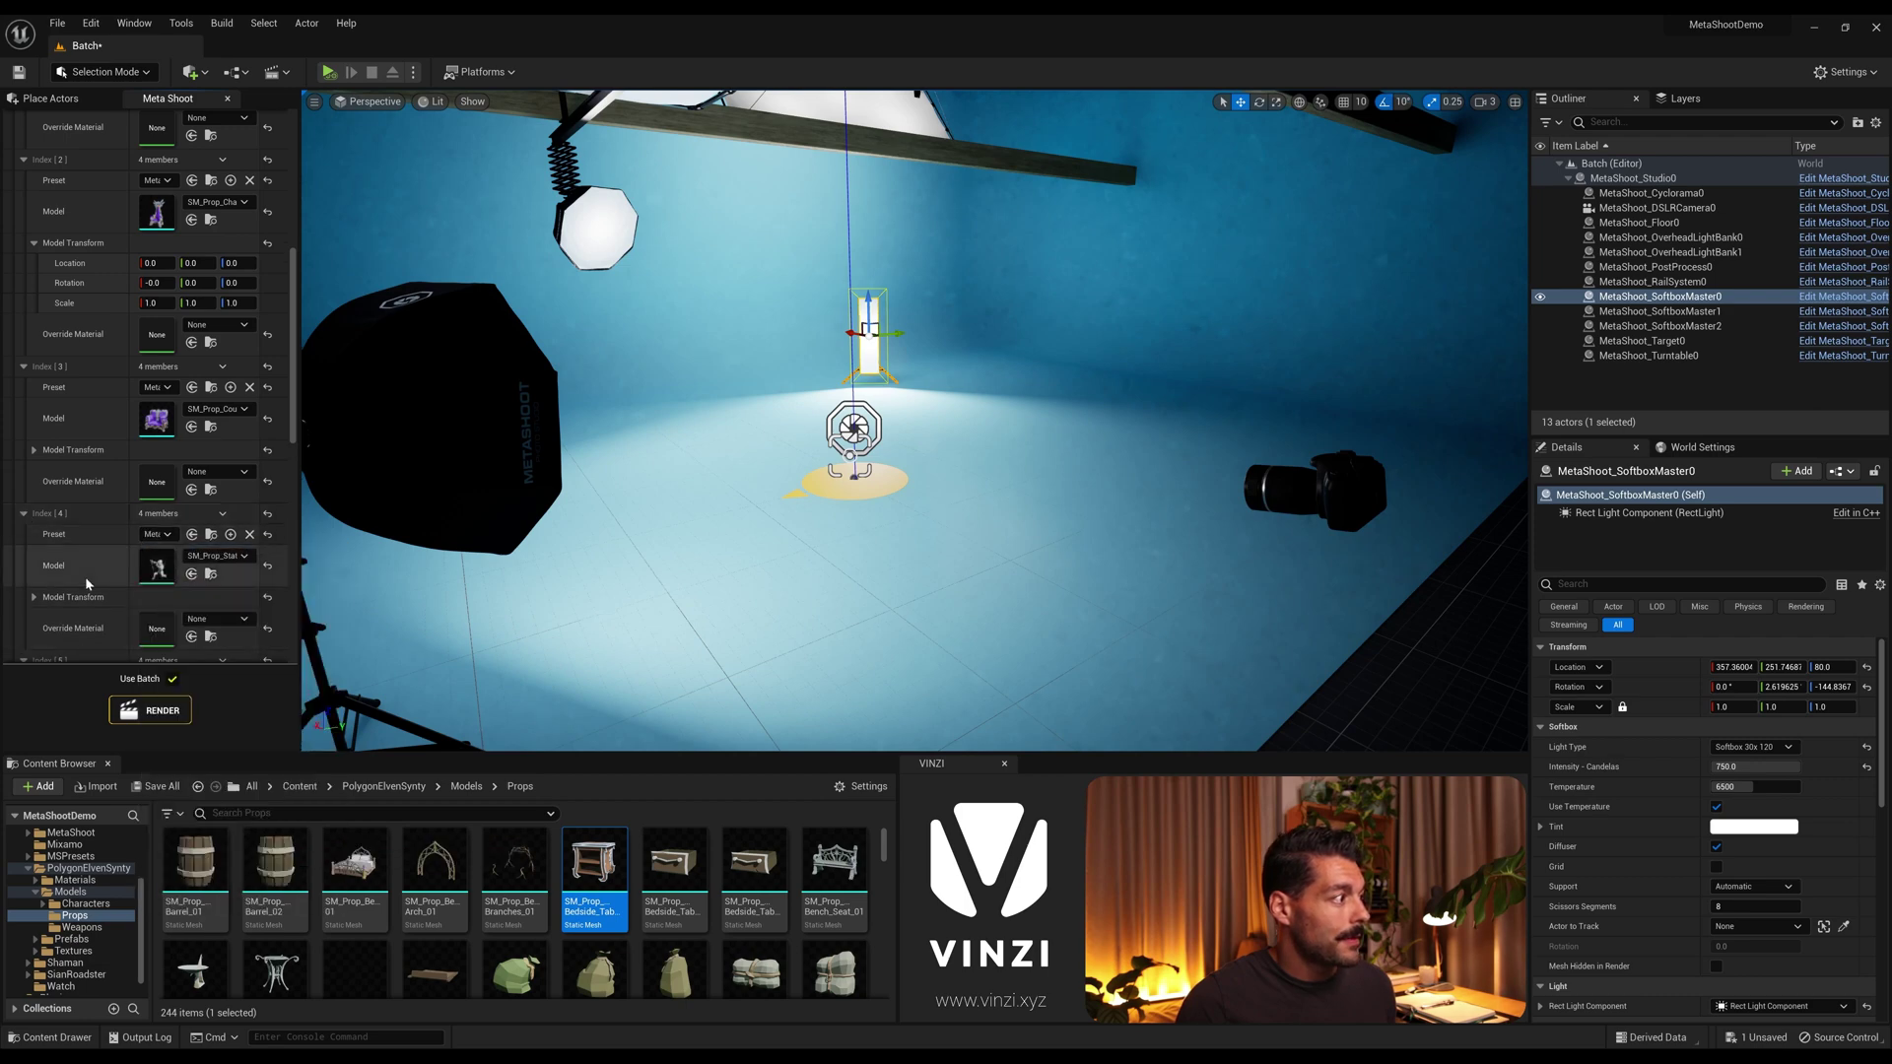
Step: Assign the MetaShoot_Preset06 preset to Stage Array entry 5
scroll(85, 576, down, 3)
click(23, 542)
click(157, 562)
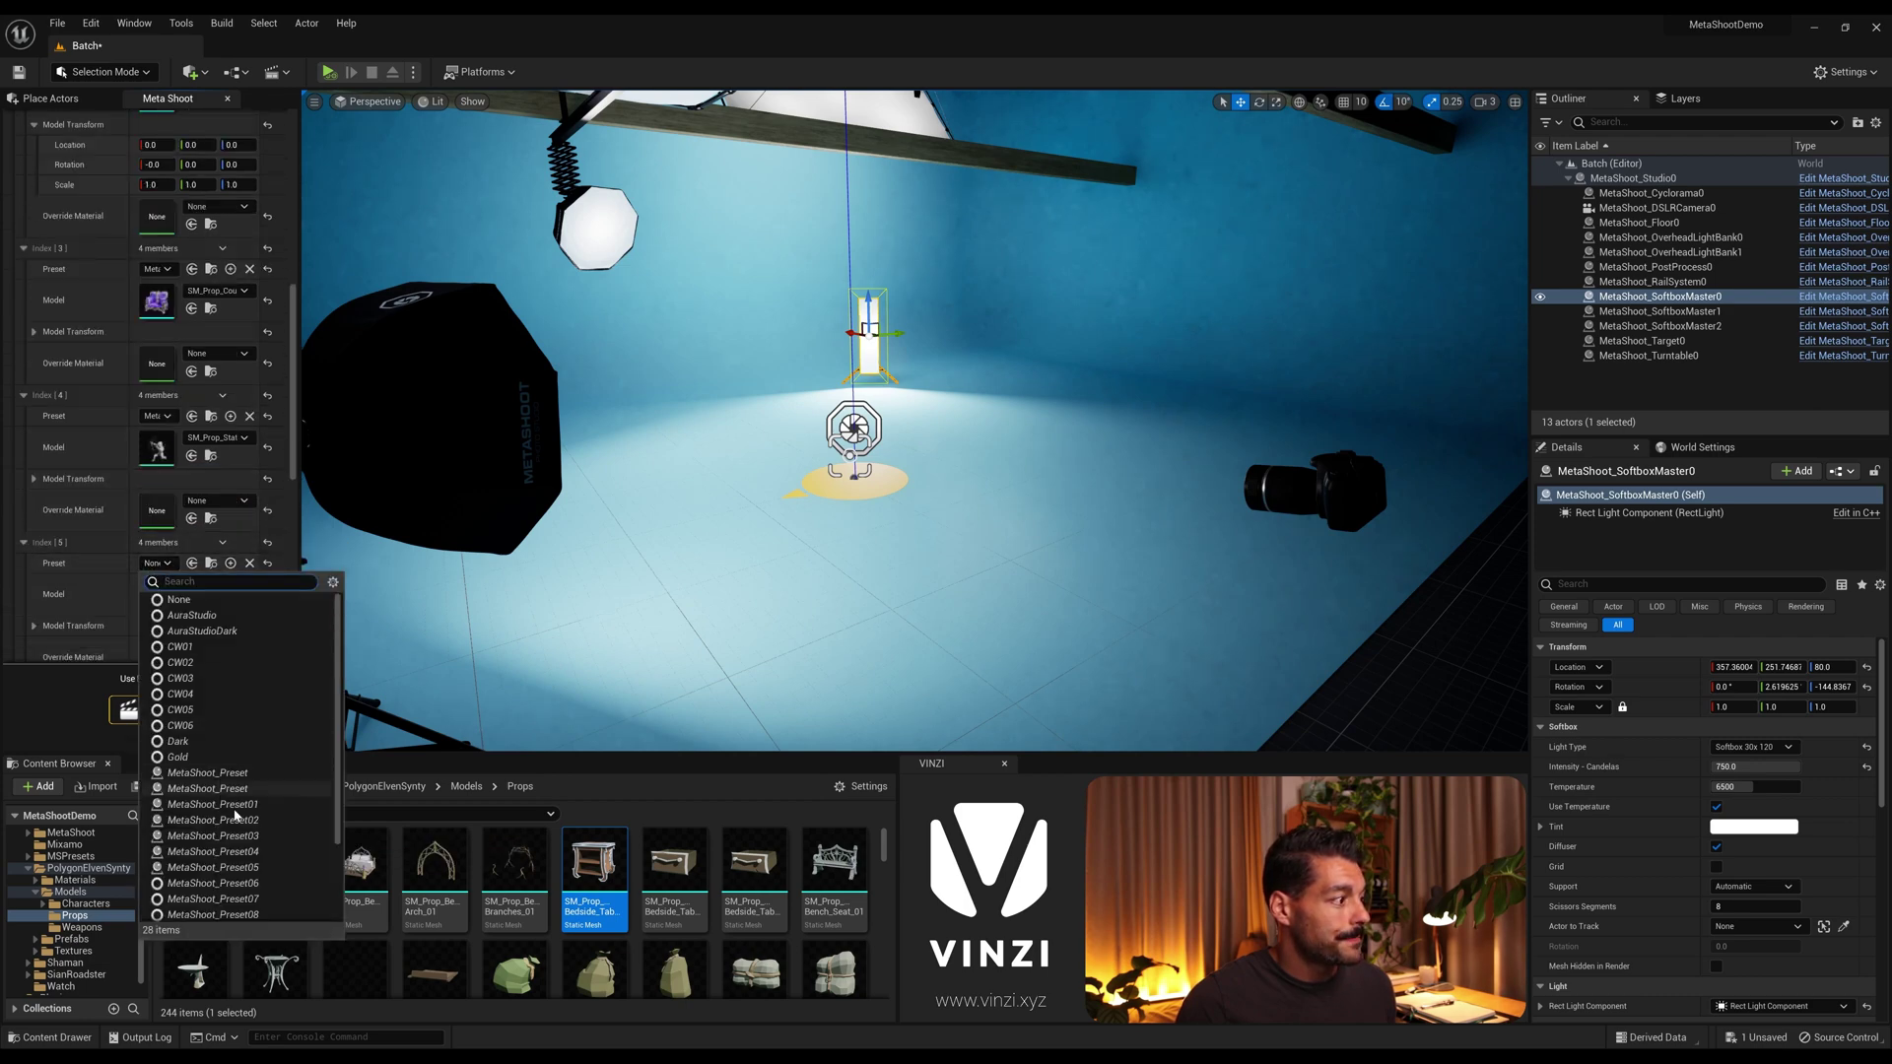
click(236, 884)
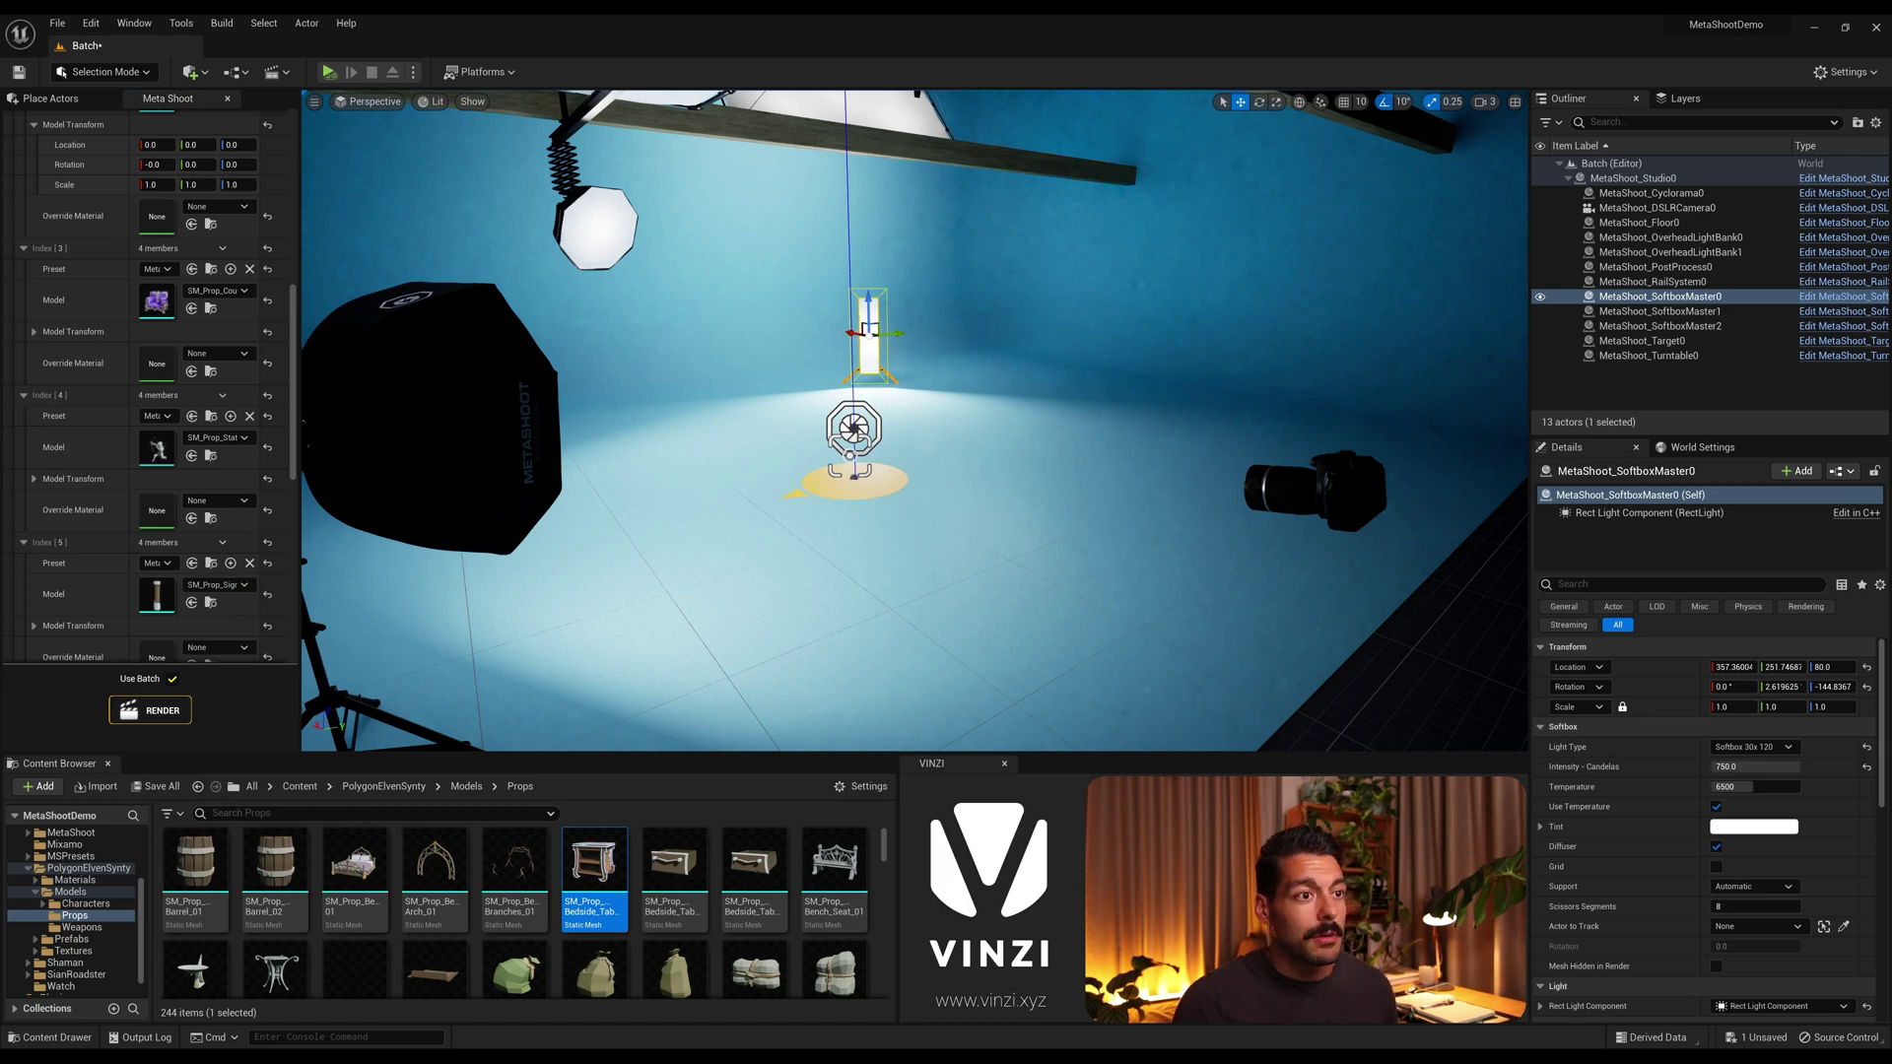
Step: Select the studio's DSLR camera and render the batch of props
click(1313, 489)
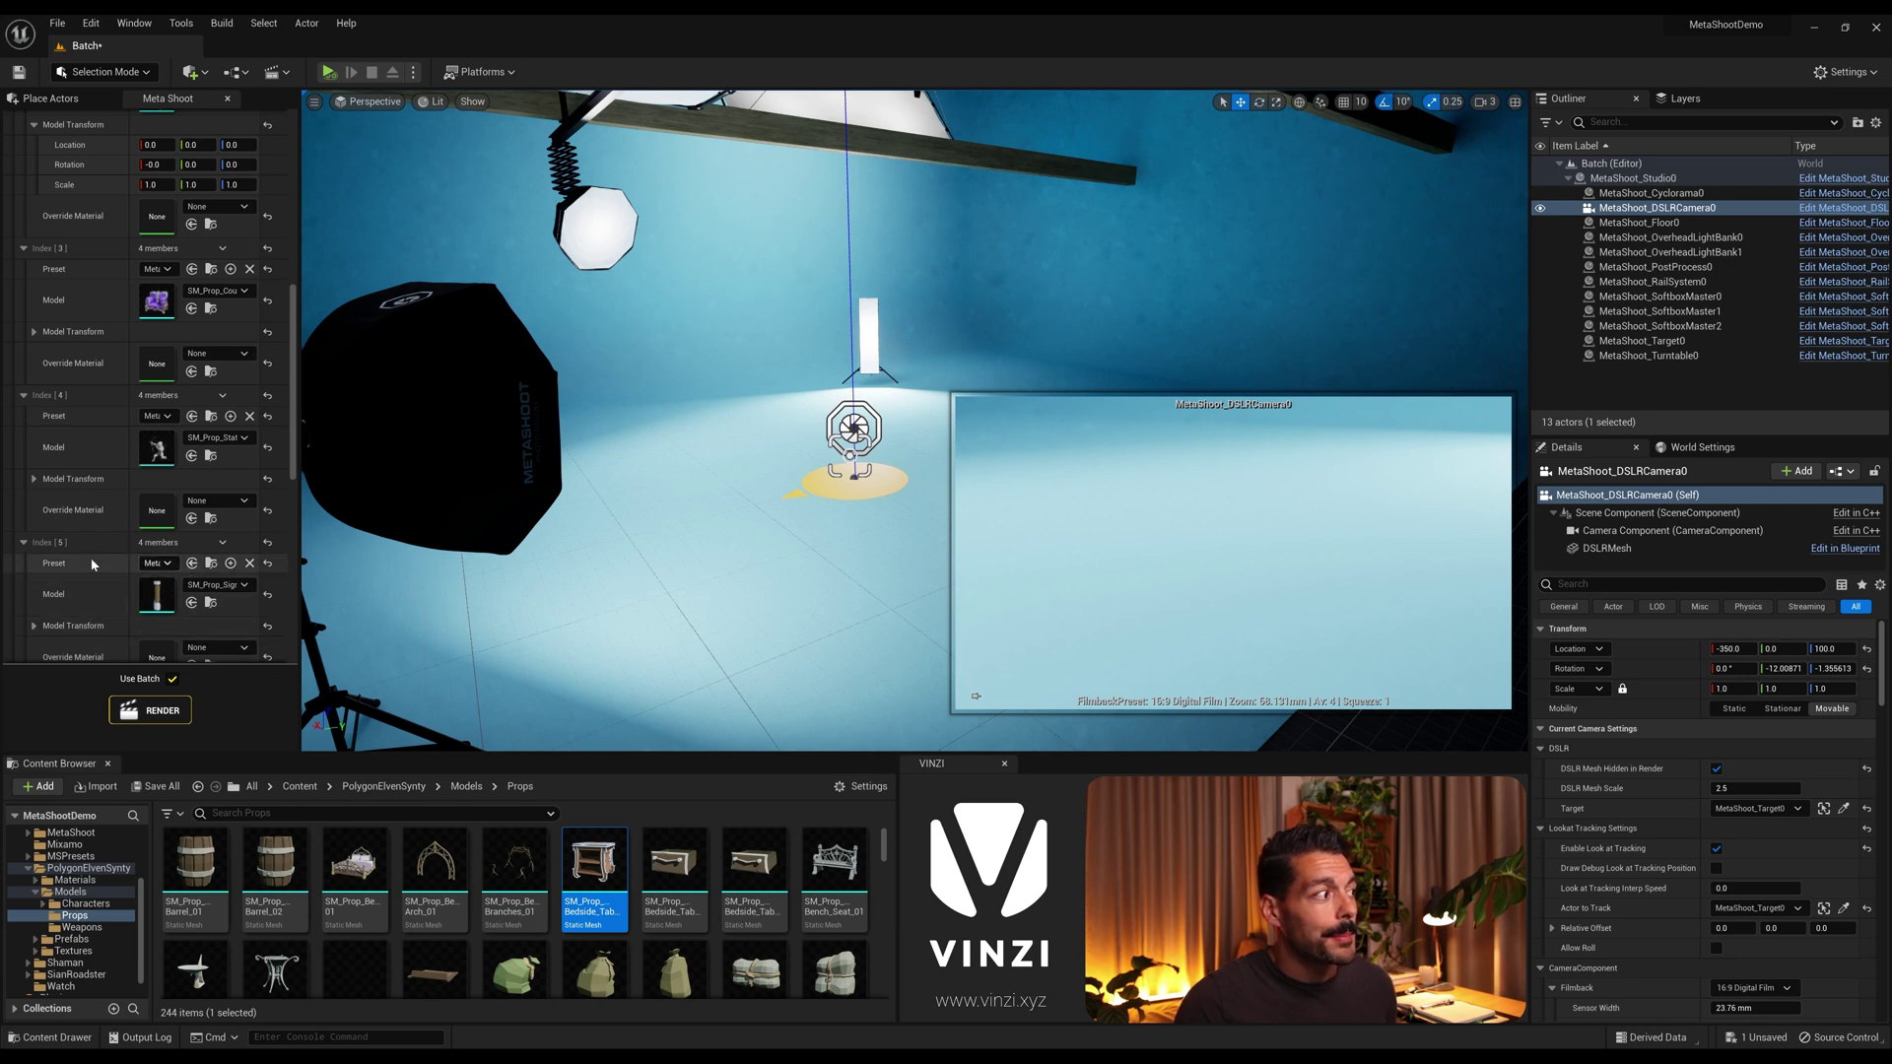
click(153, 710)
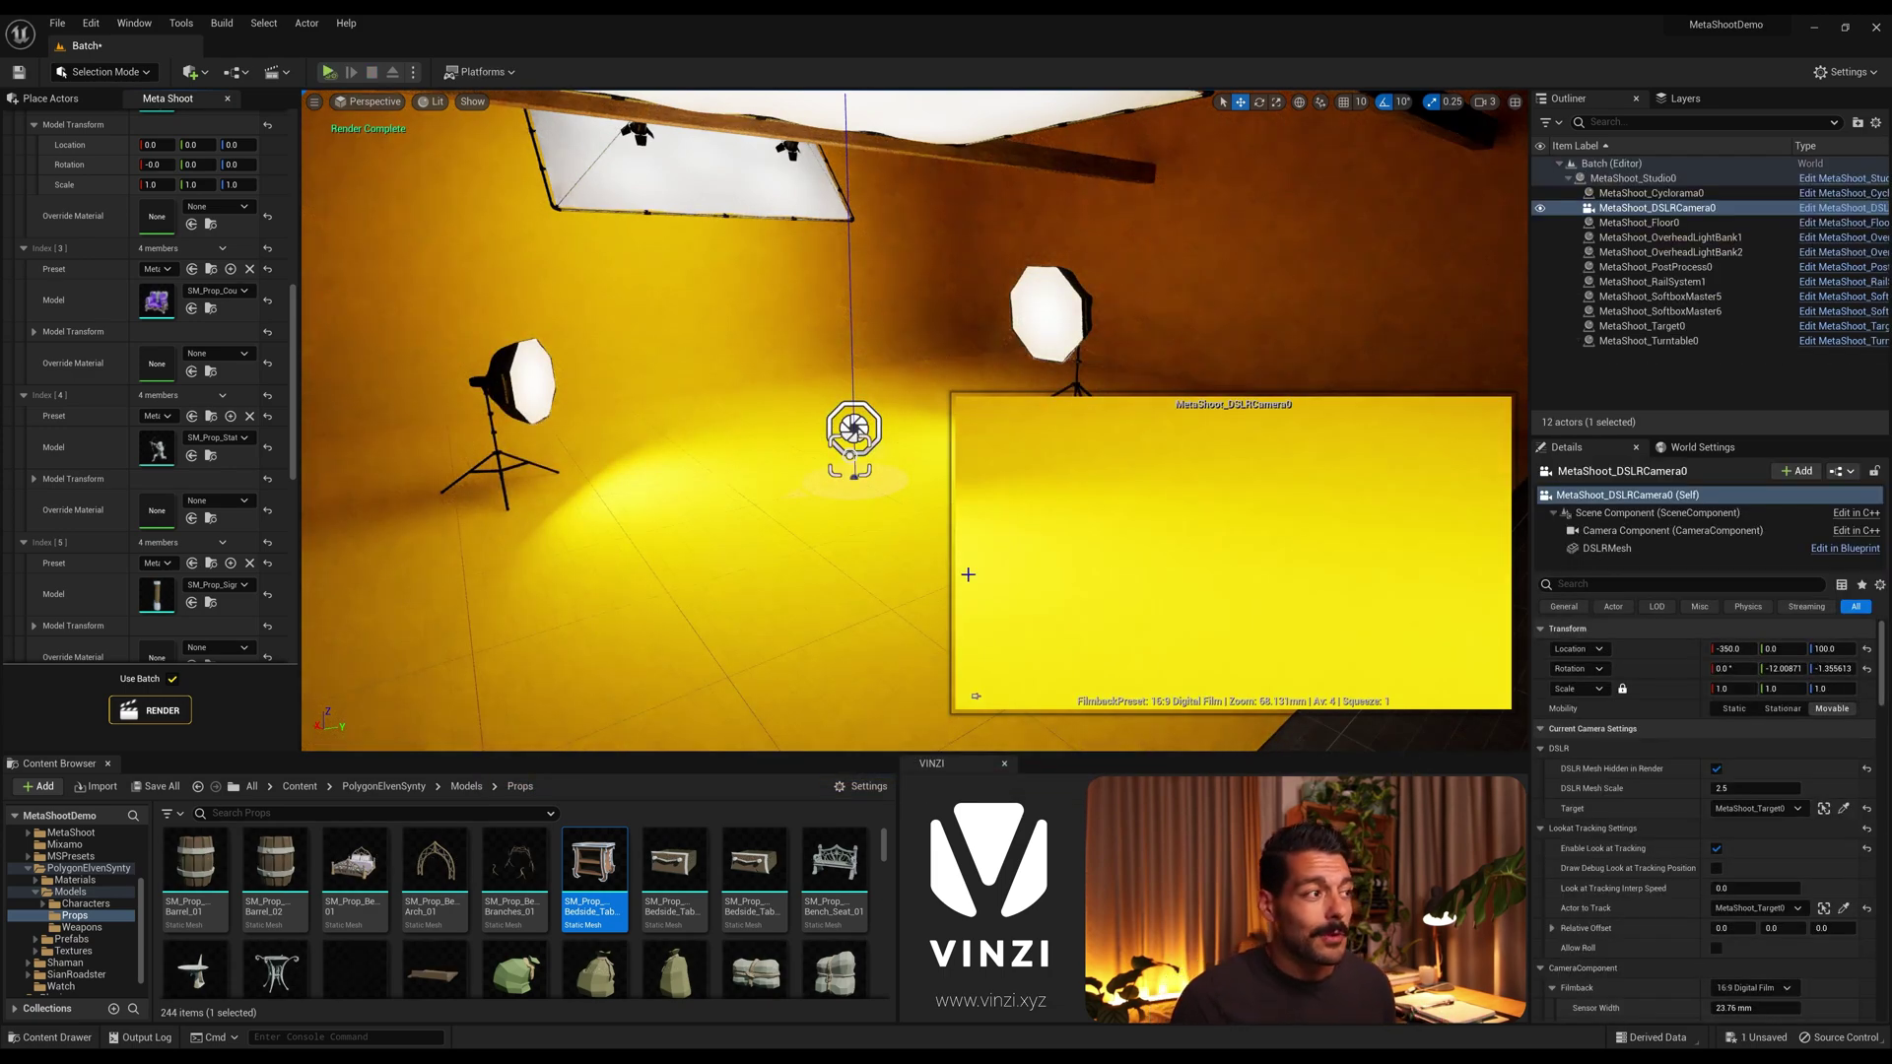
Step: Remove all entries from the batch Stage Array
right_drag(842, 526, 843, 525)
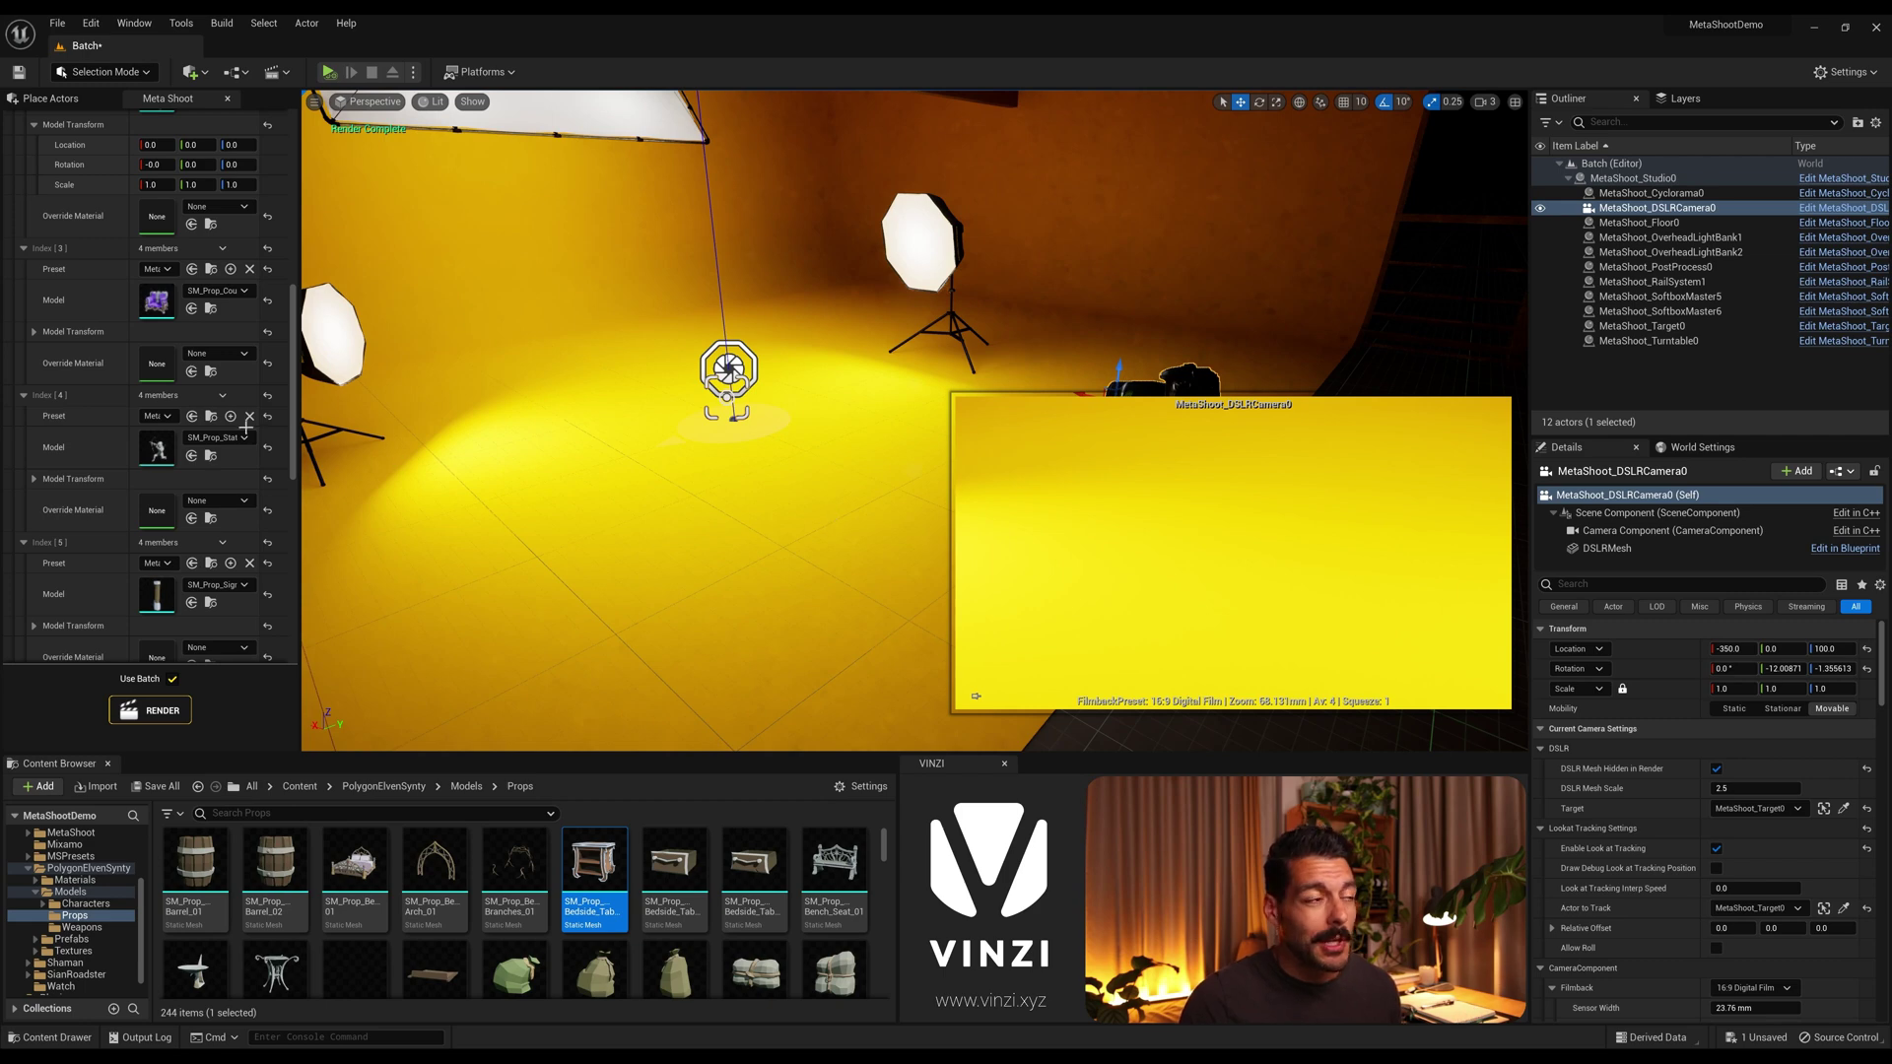
scroll(131, 379, up, 10)
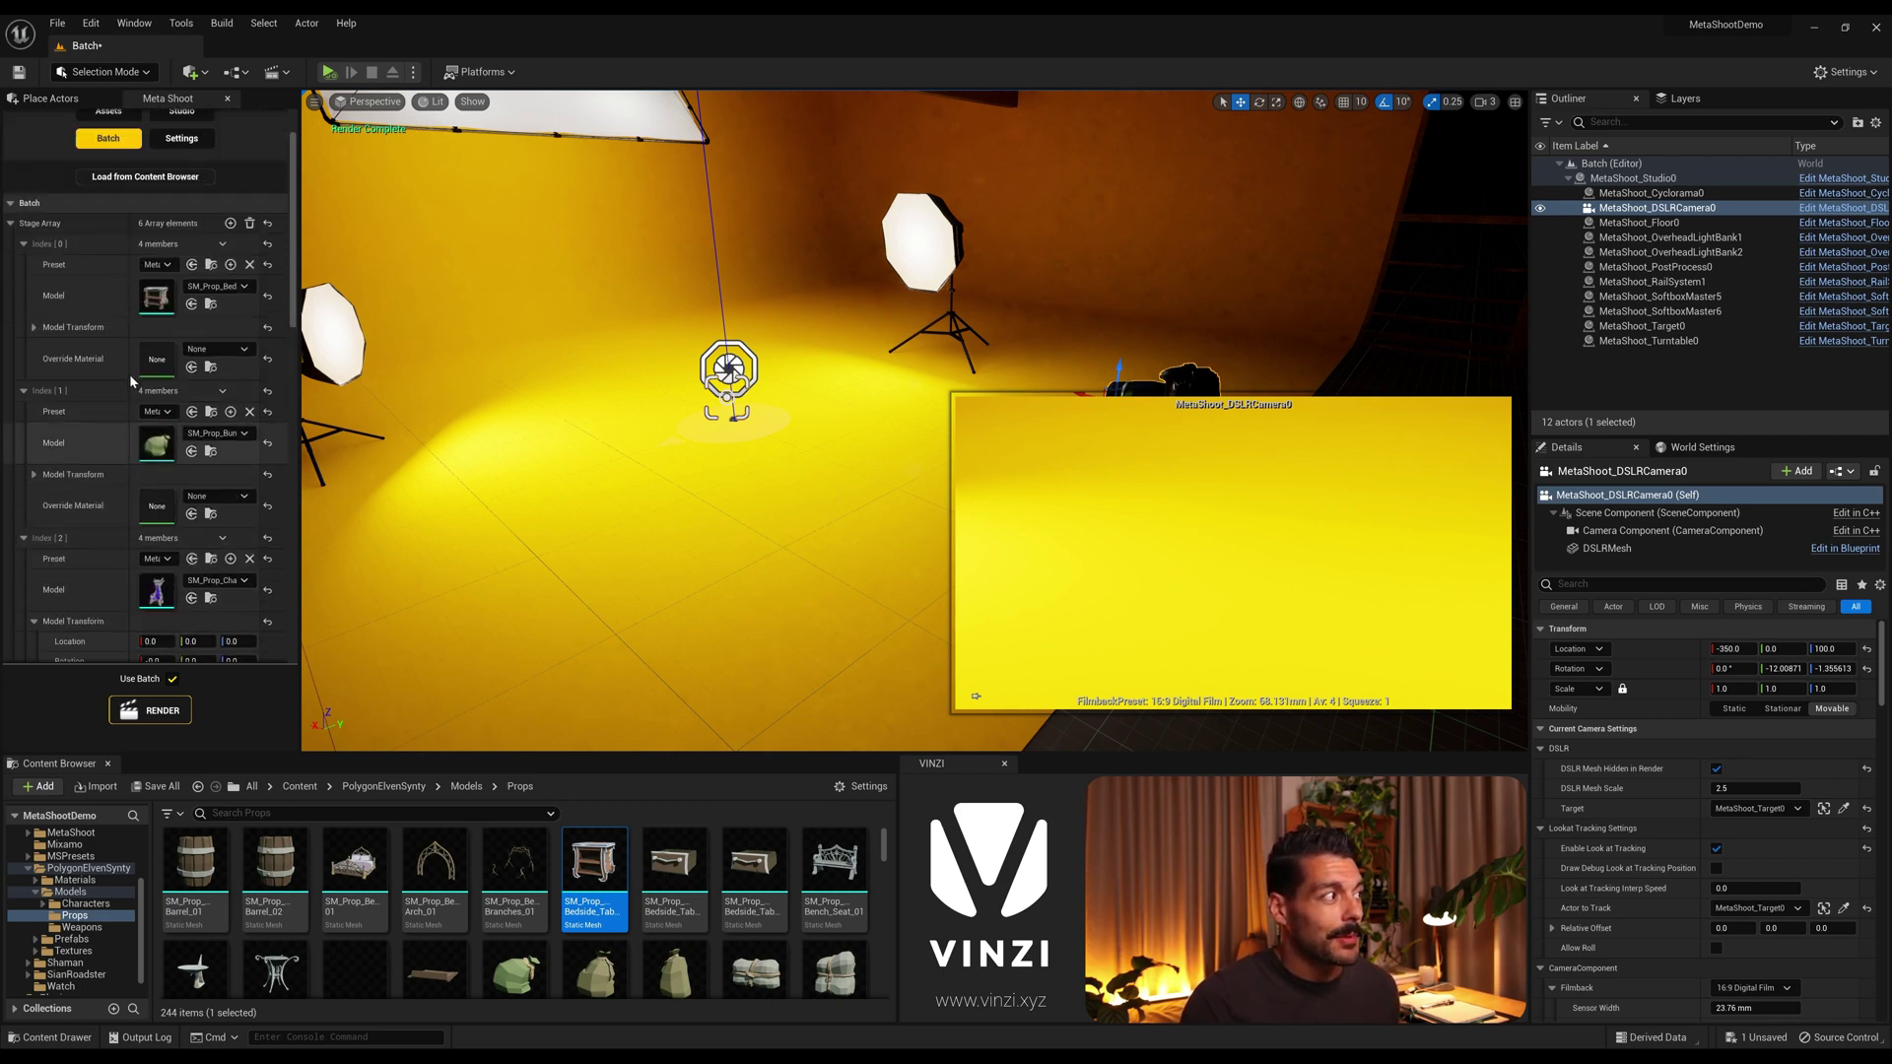
scroll(128, 374, up, 2)
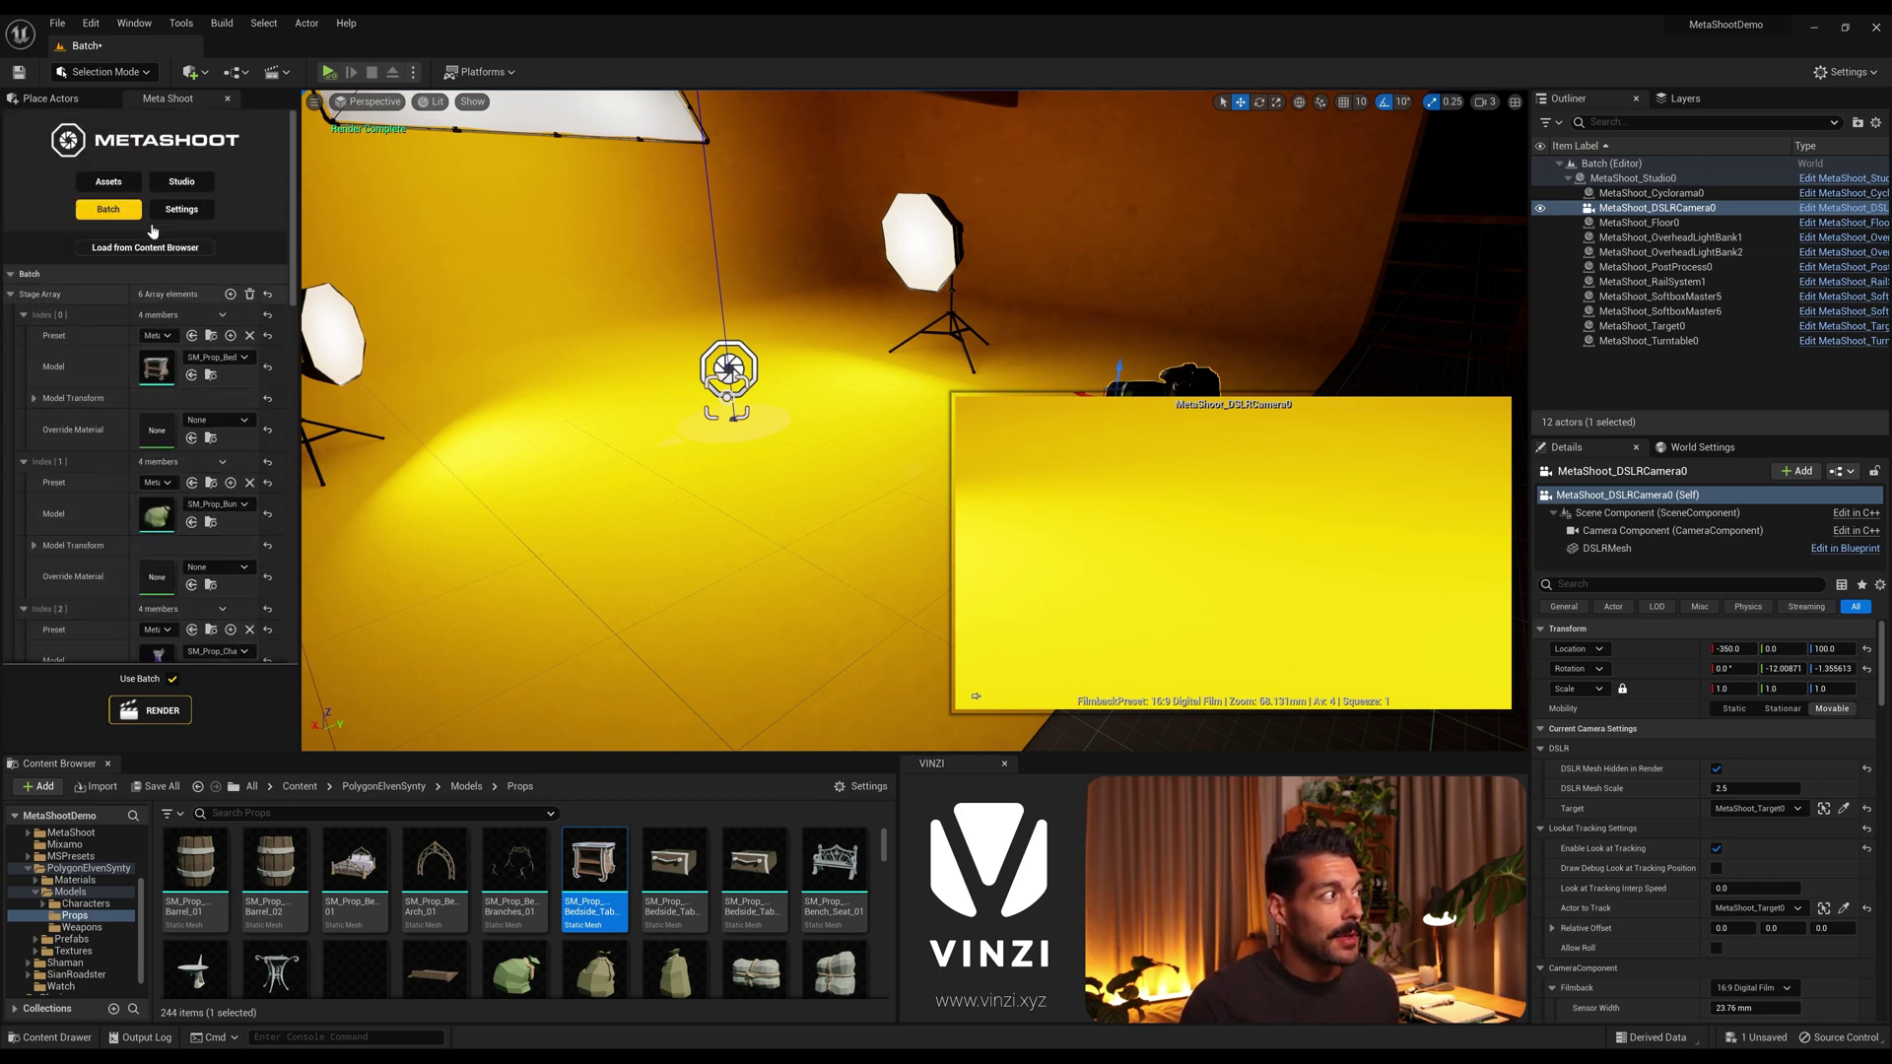
click(248, 294)
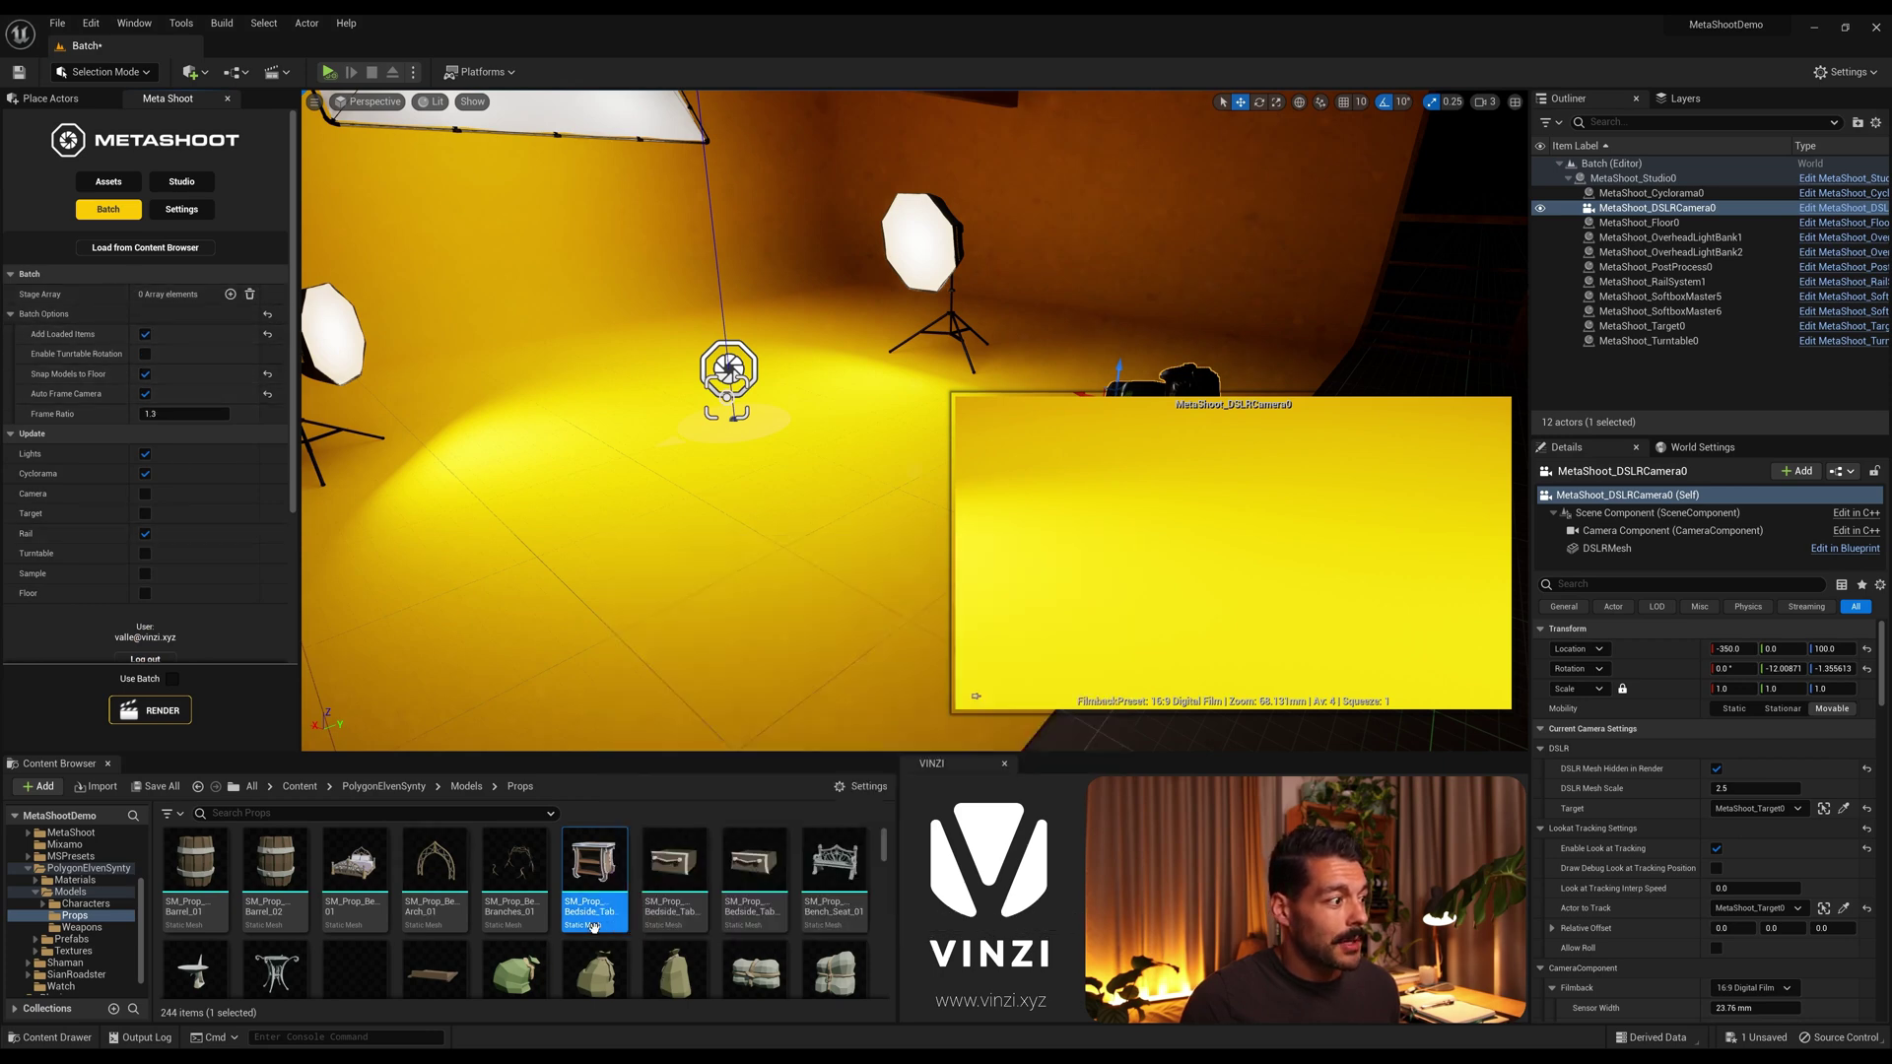
Step: Find the SM_Prop_Statue_04 mesh in the Props folder and place it on the studio turntable
mouse_move(603, 899)
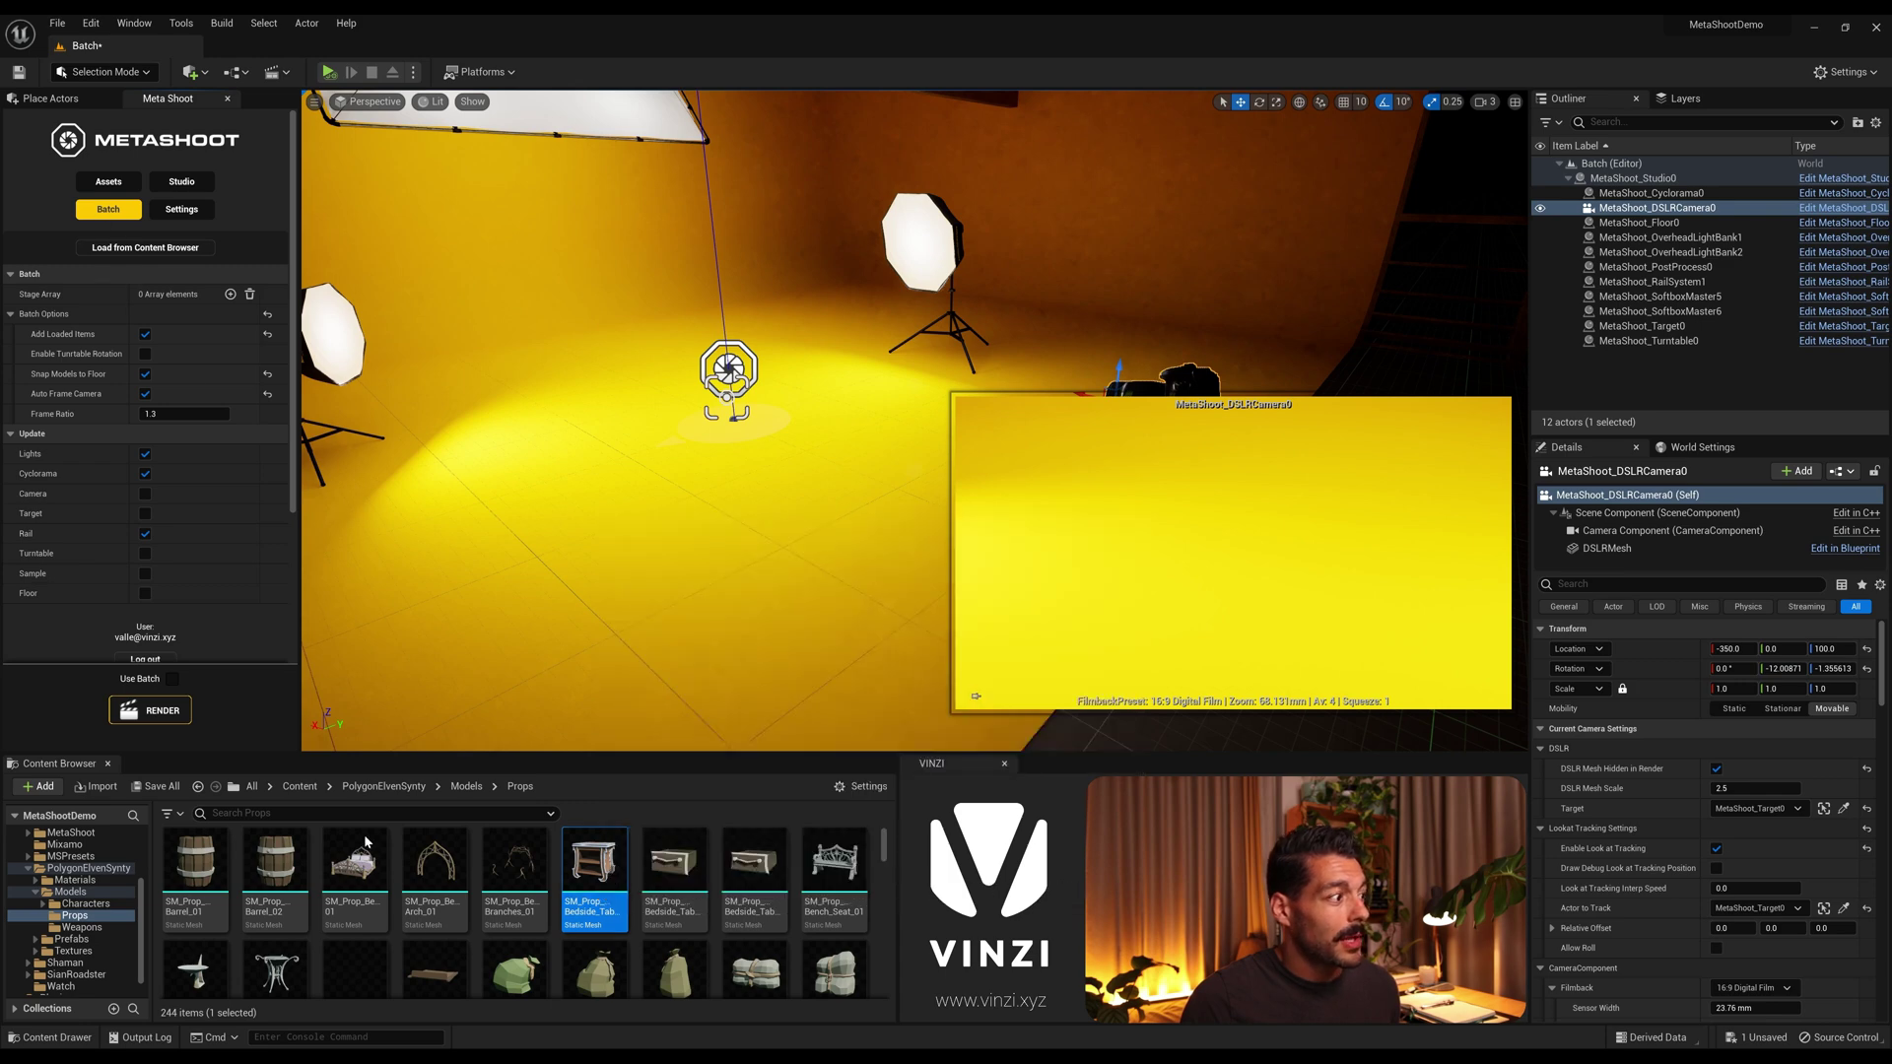
drag(616, 865, 880, 951)
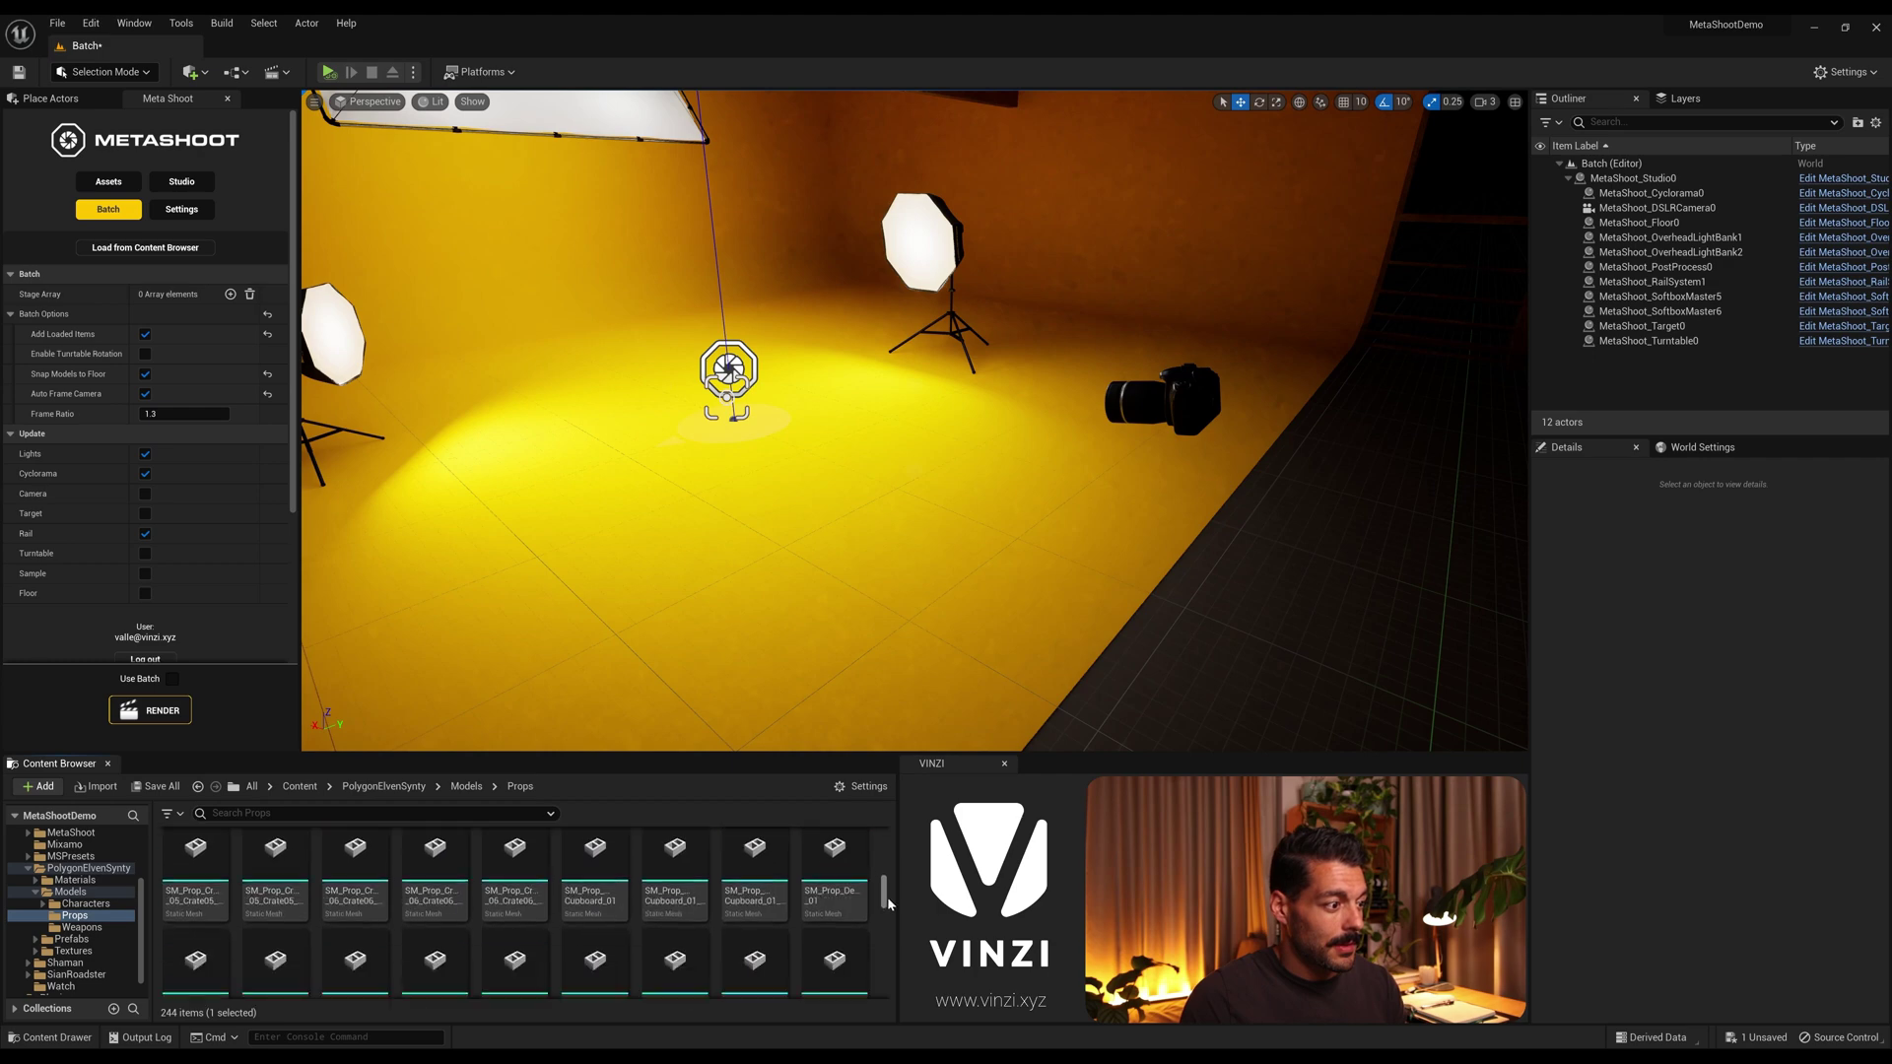
scroll(353, 944, down, 3)
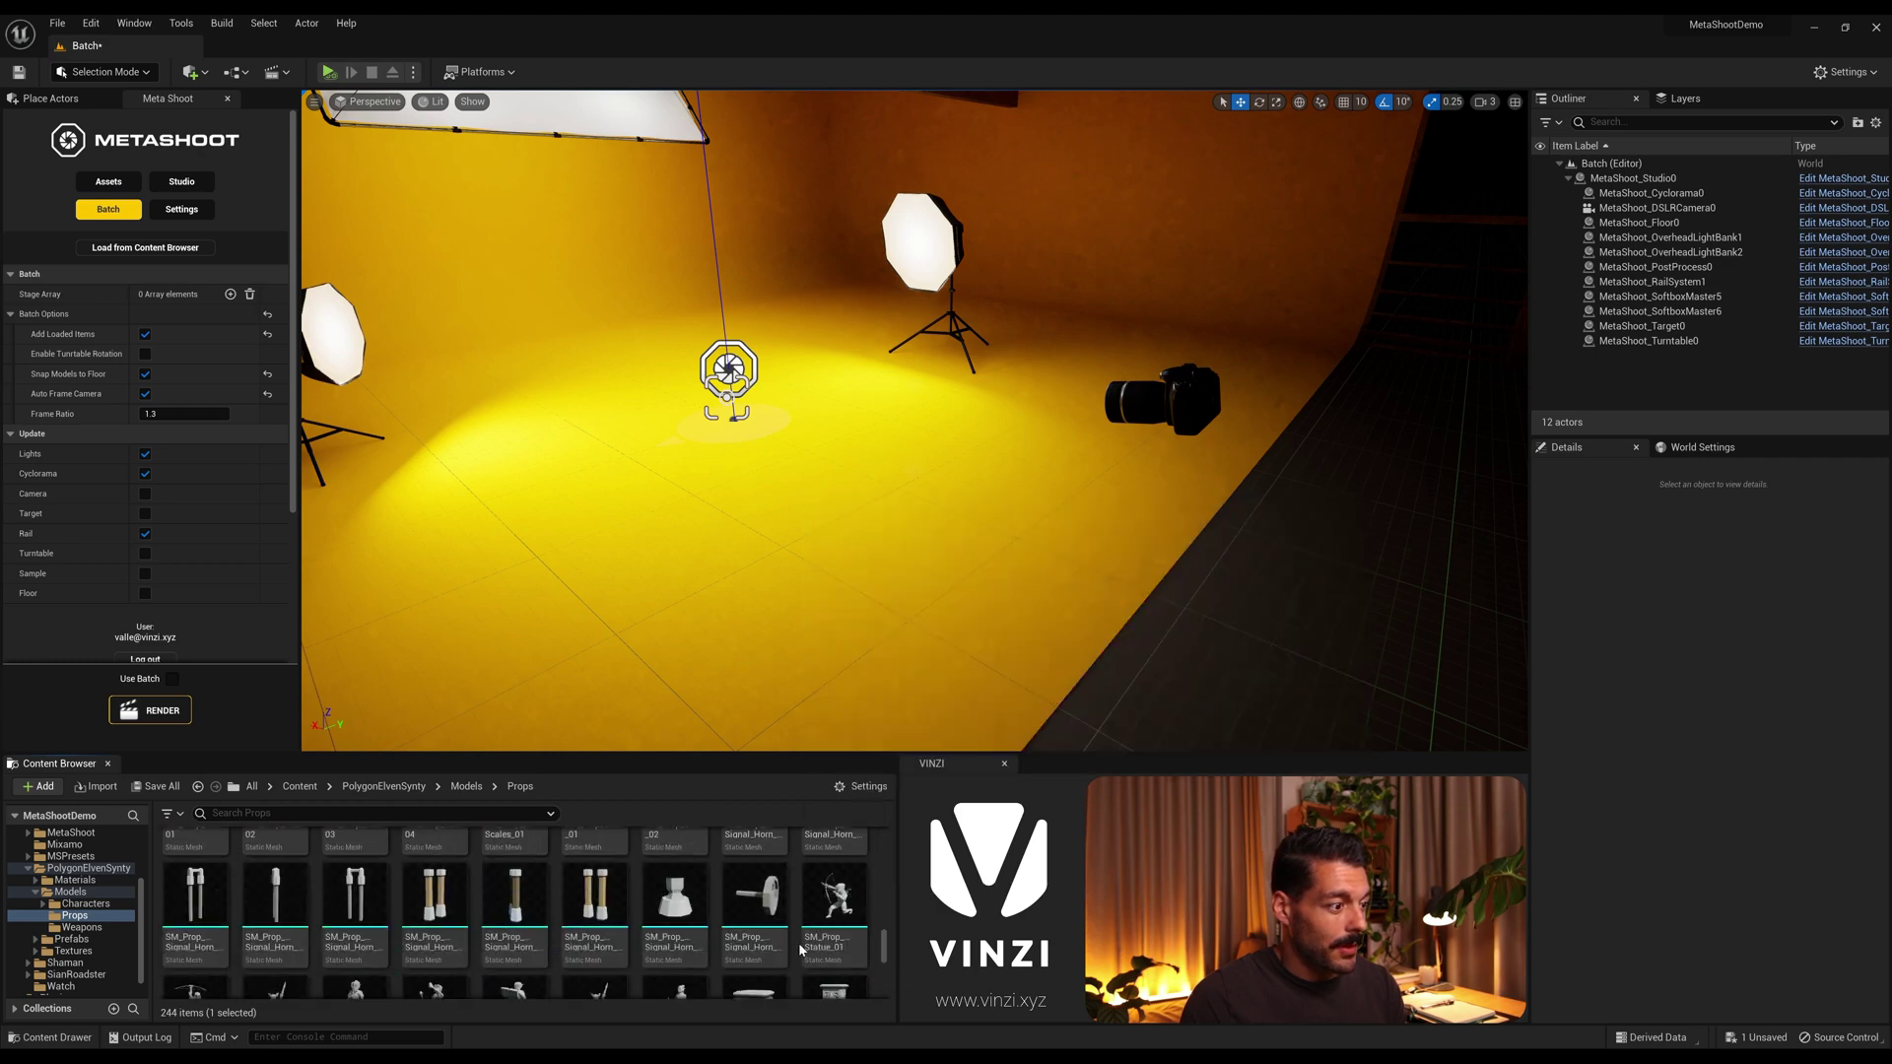
drag(353, 944, 731, 414)
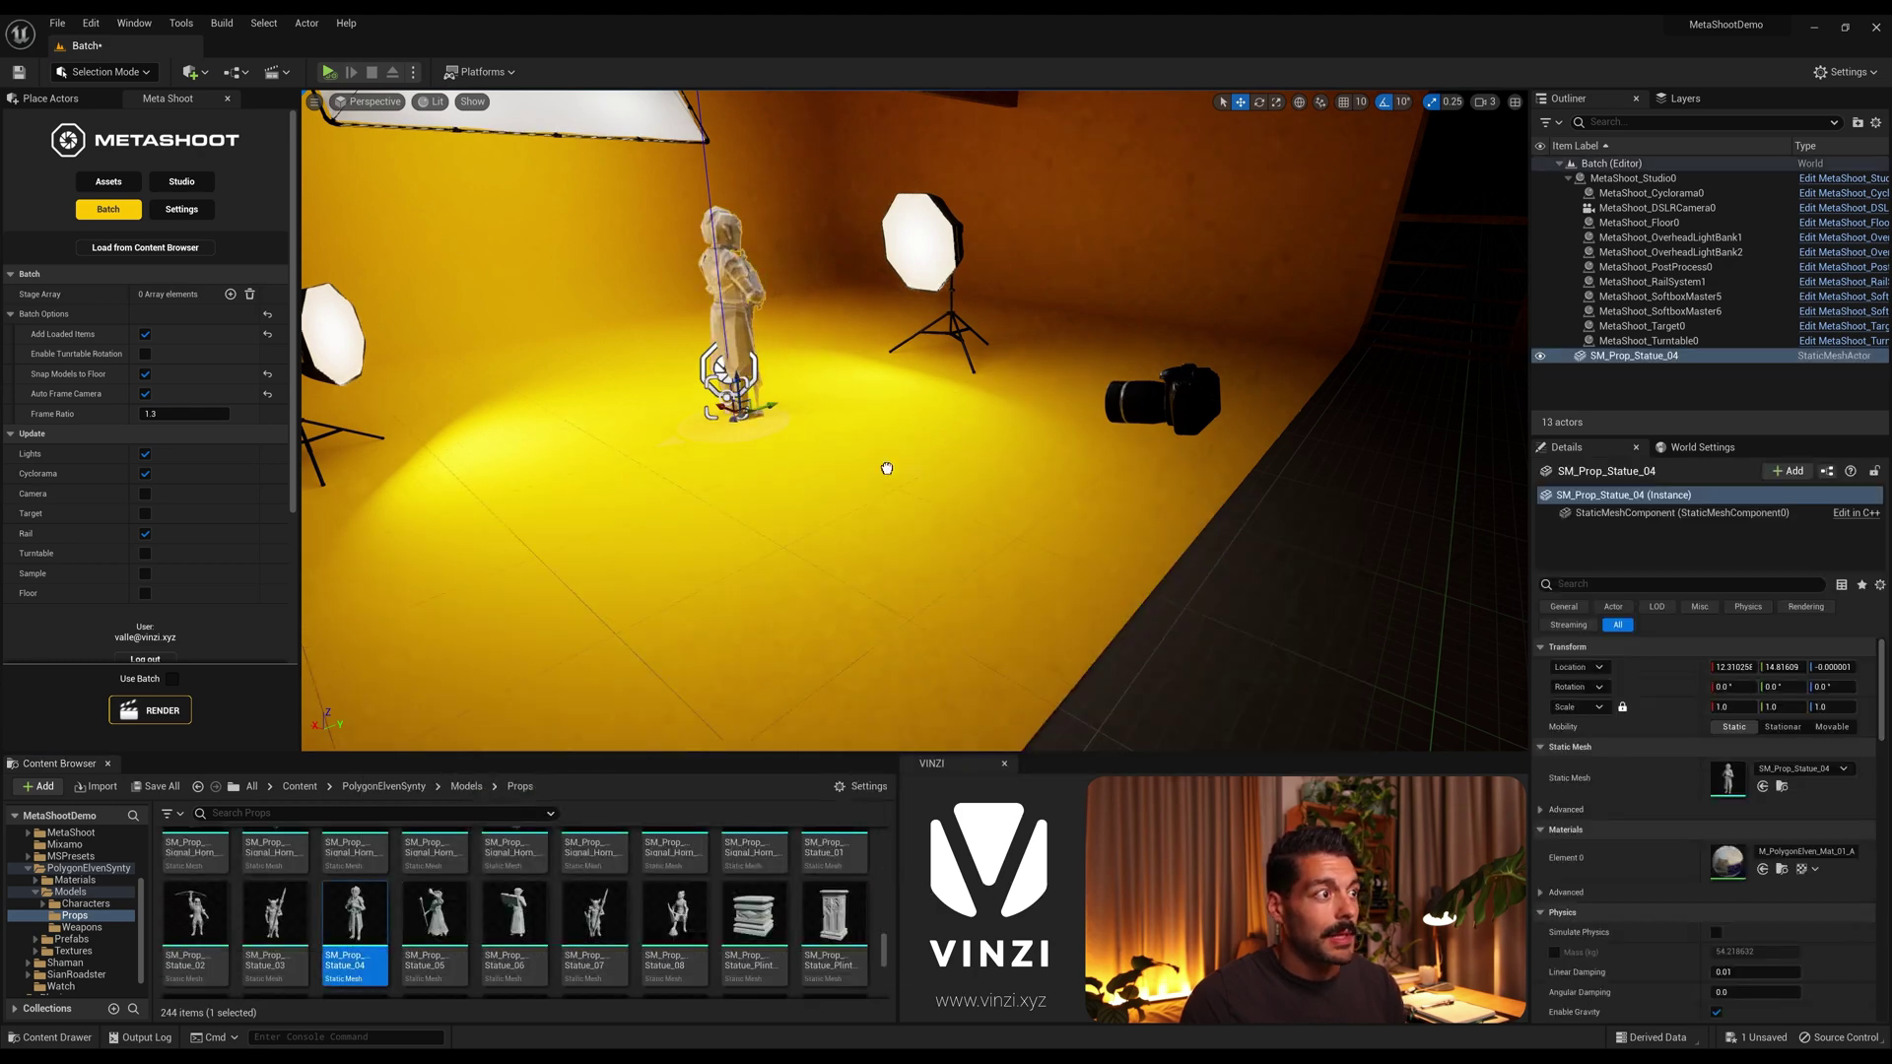
Step: Set the statue's Z rotation to 90° and reset its location to the origin
click(1835, 687)
text(90)
key(Return)
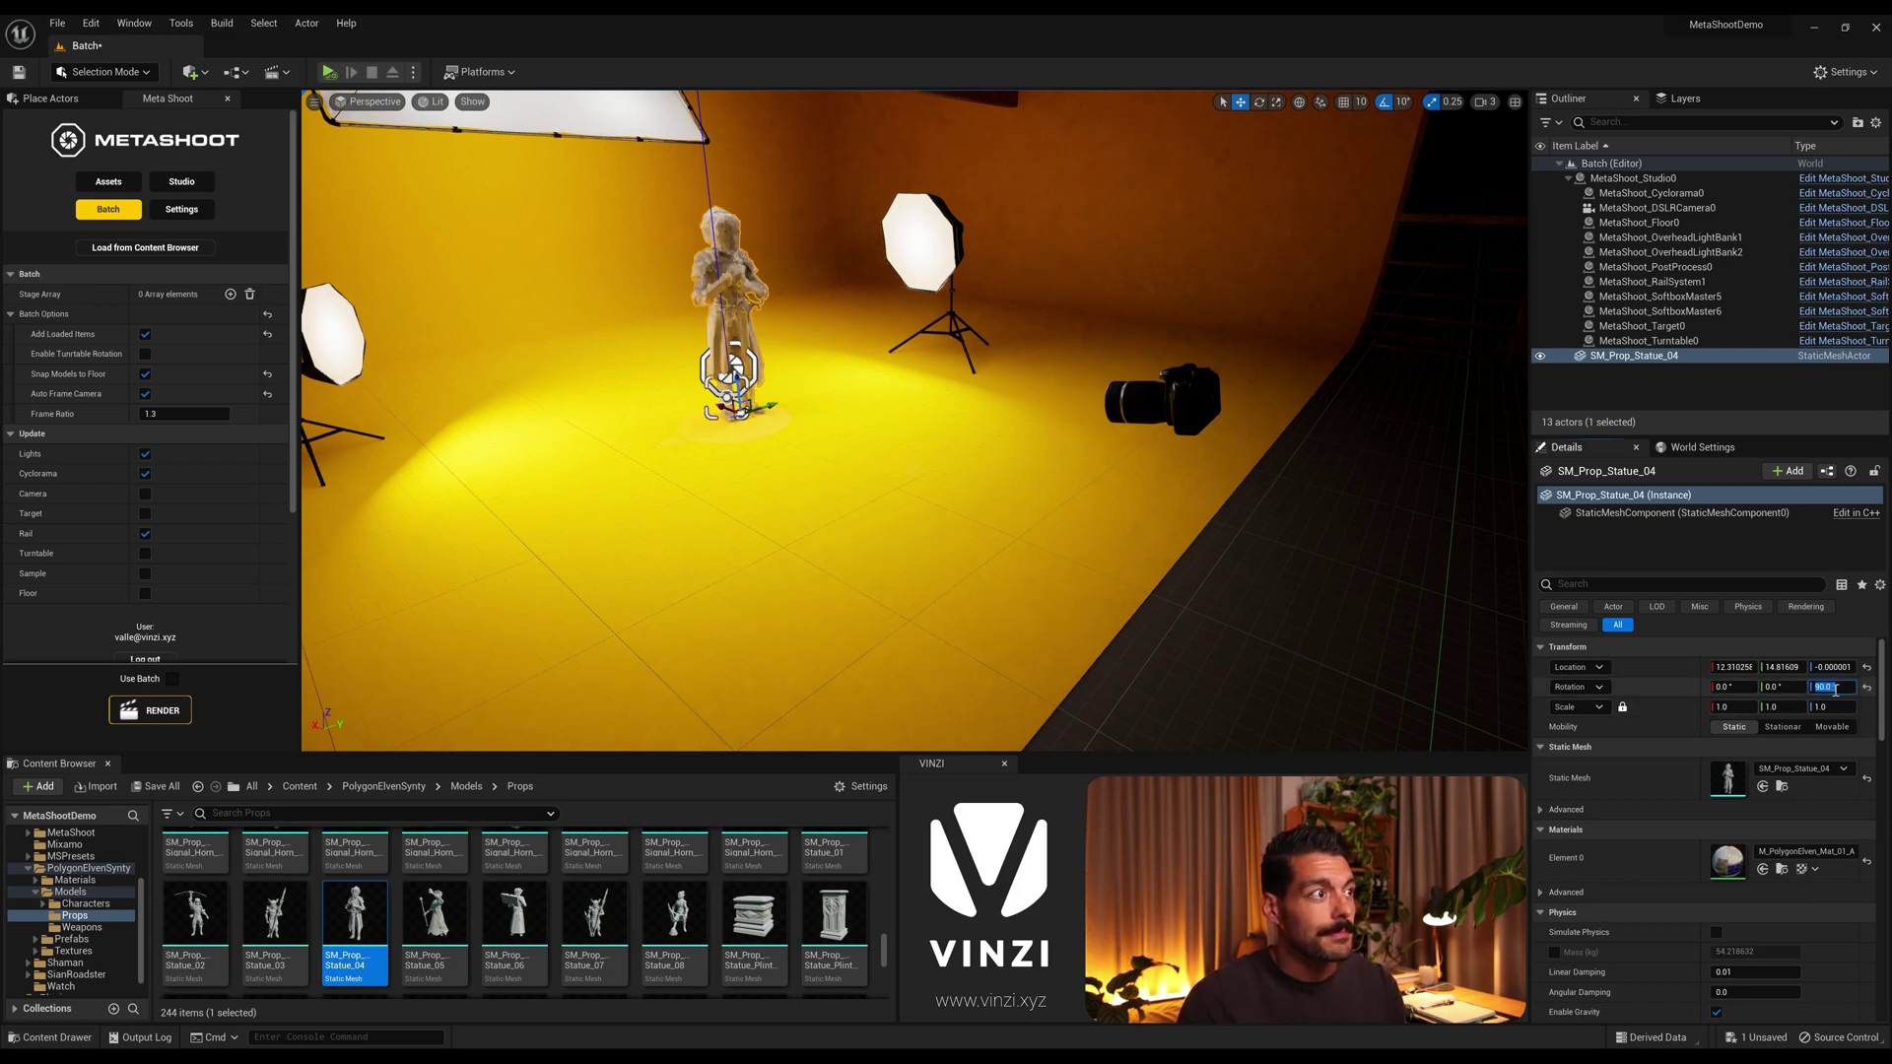
click(1866, 667)
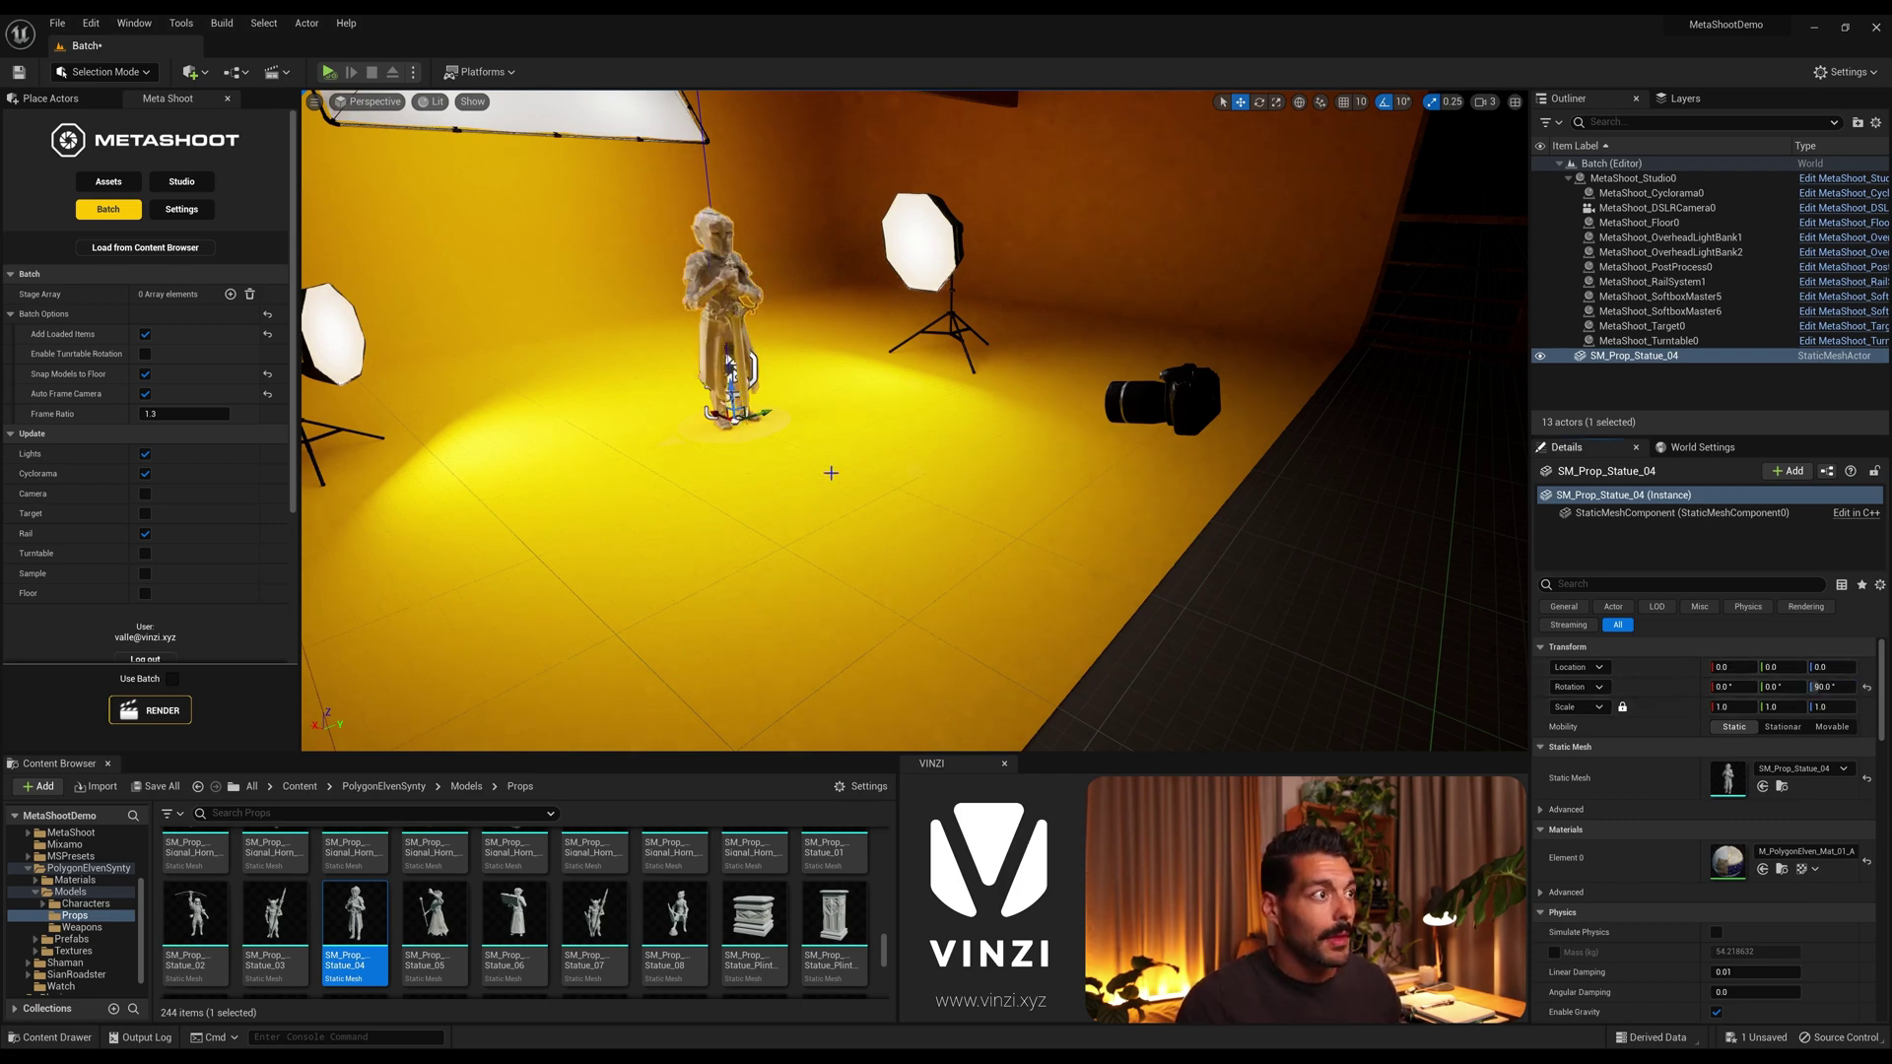
Step: Move the camera slightly back to about -369 on X, and raise the target to about 116 on Z with its Y location at 0
click(1161, 409)
drag(1082, 394, 1151, 395)
click(705, 414)
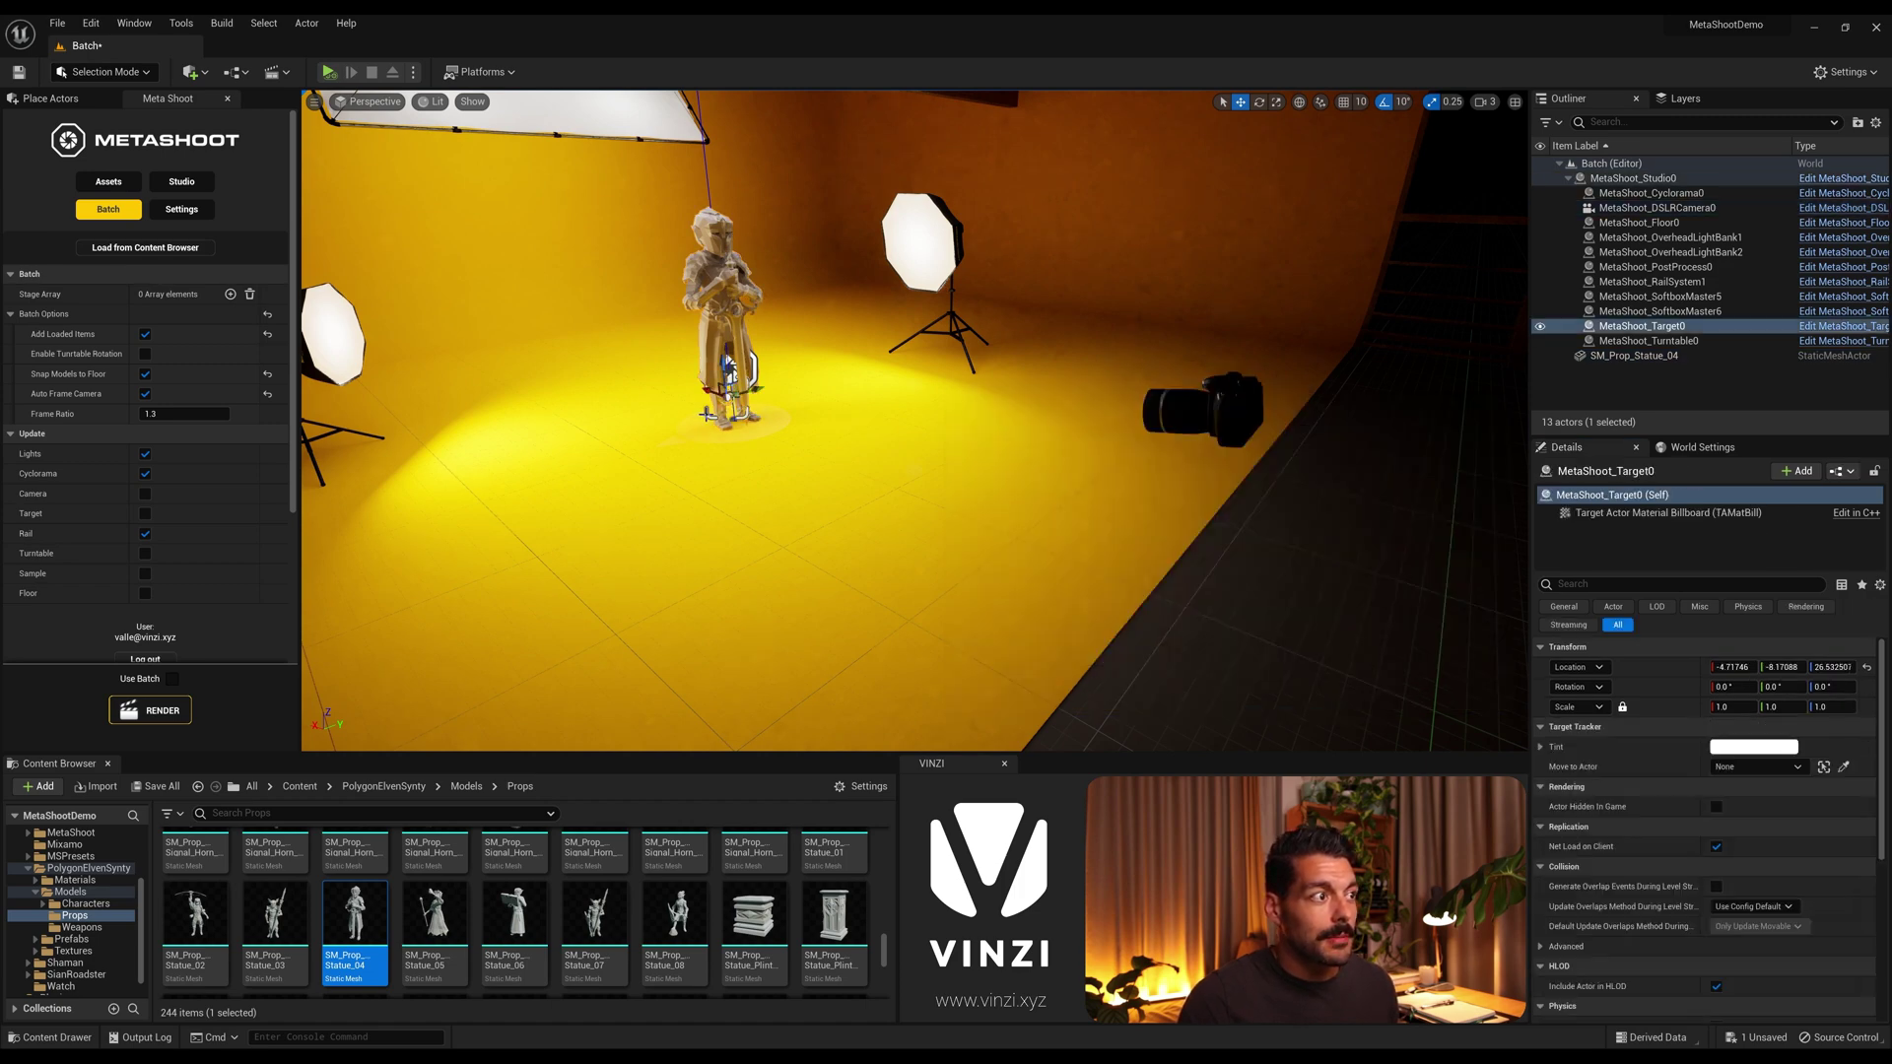
drag(717, 385, 725, 293)
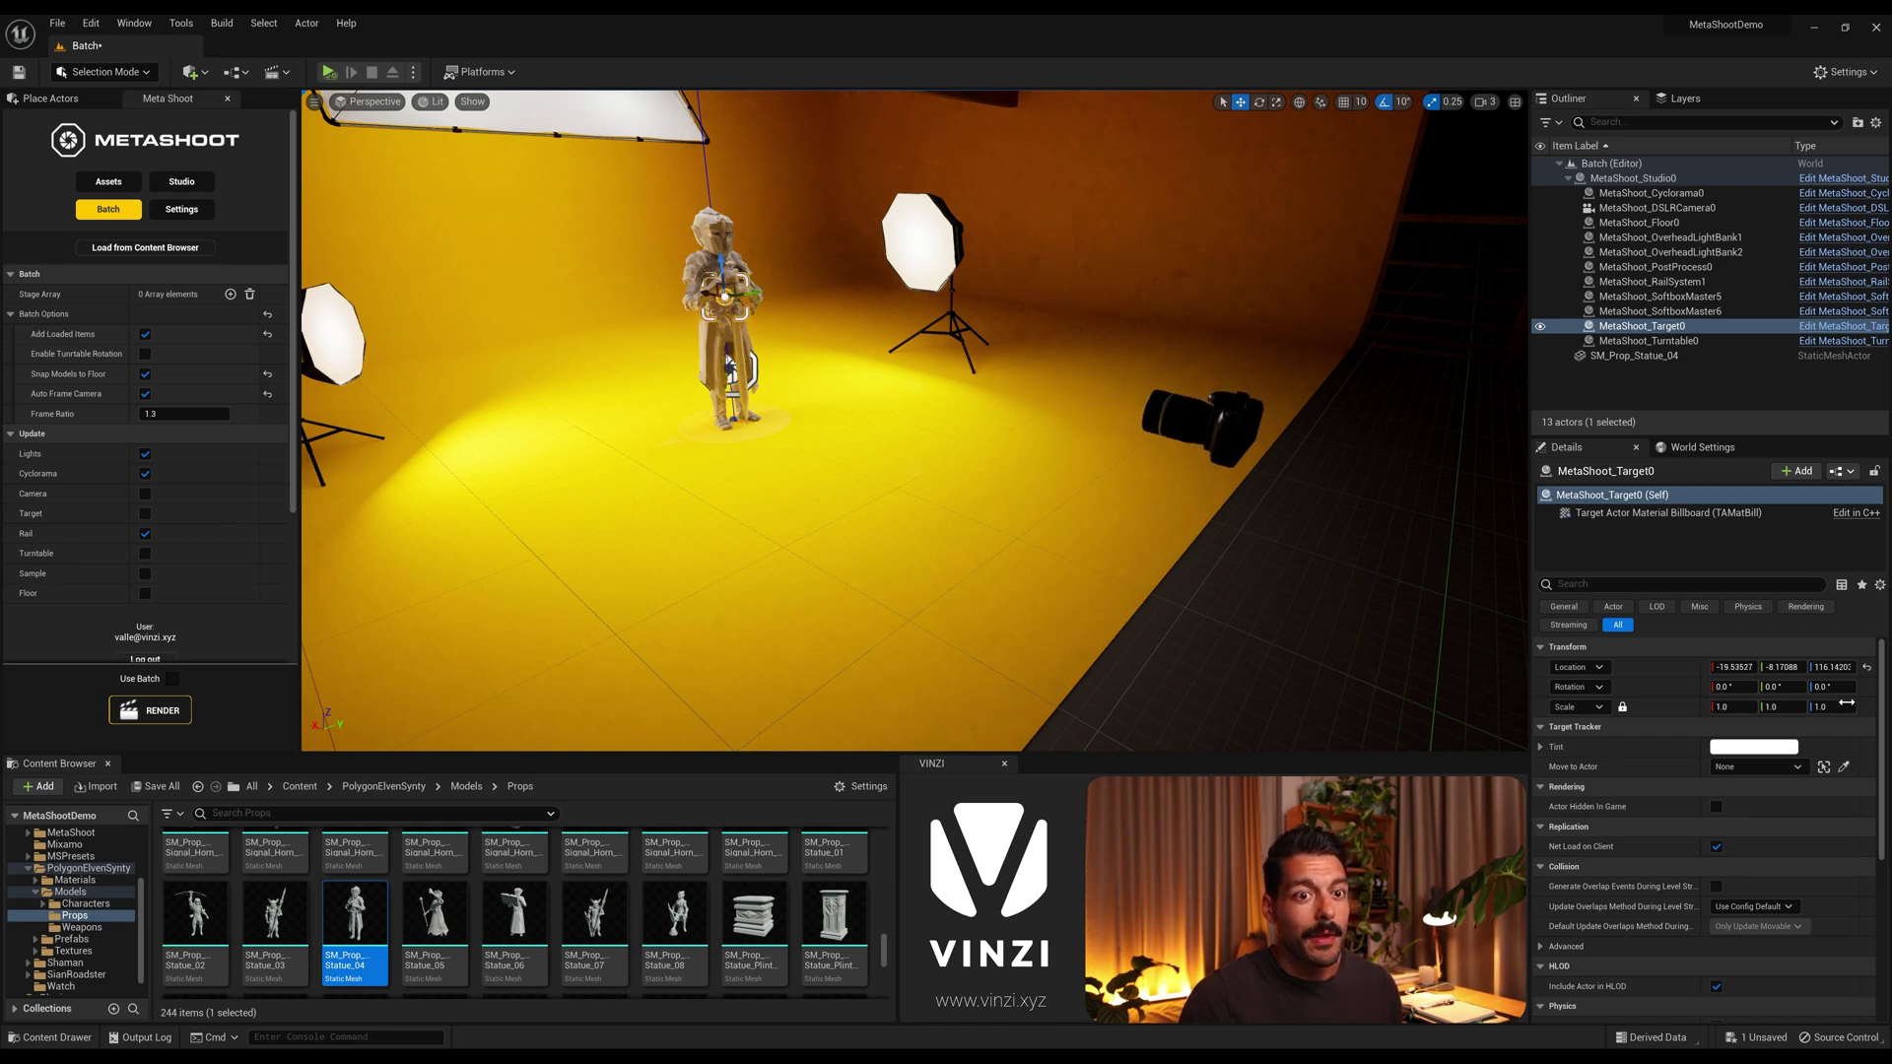
text(0)
key(Return)
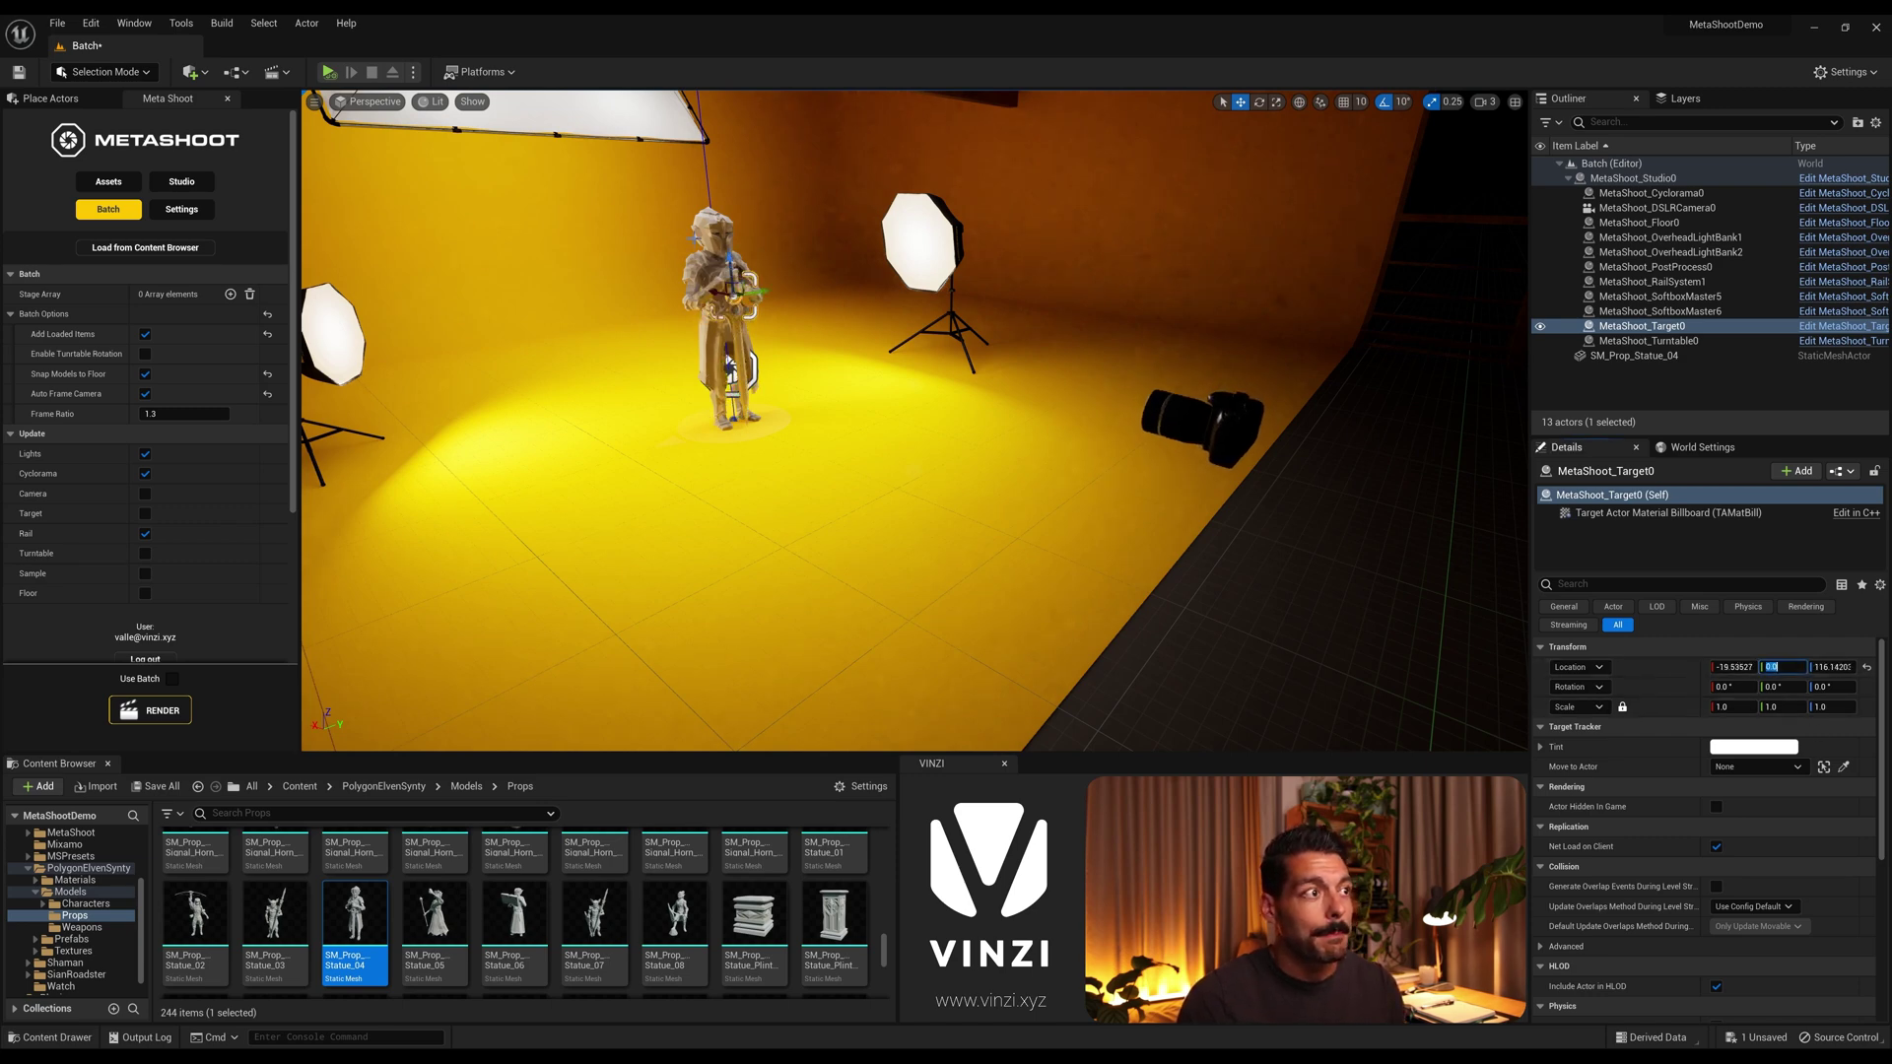
Step: Pull the DSLR camera back to about -762 on X so more of the statue fits in its frame
click(1658, 208)
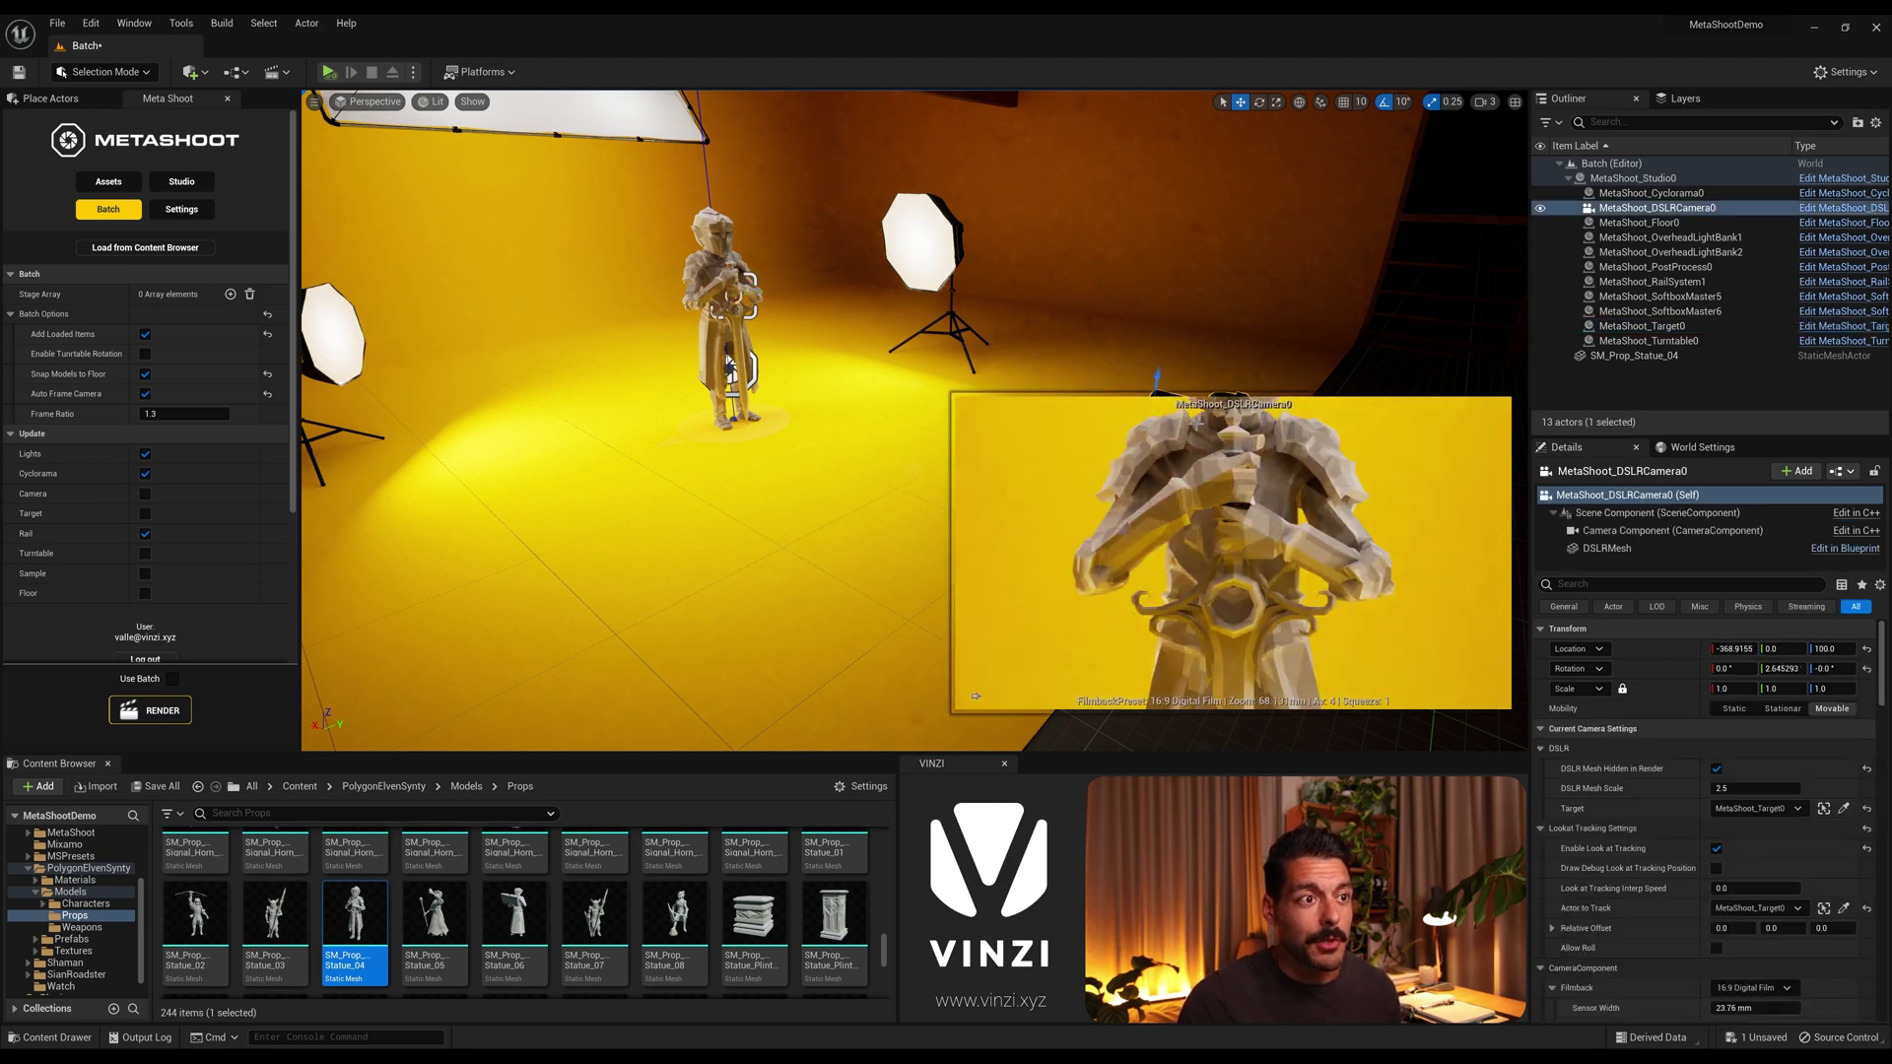
key(f)
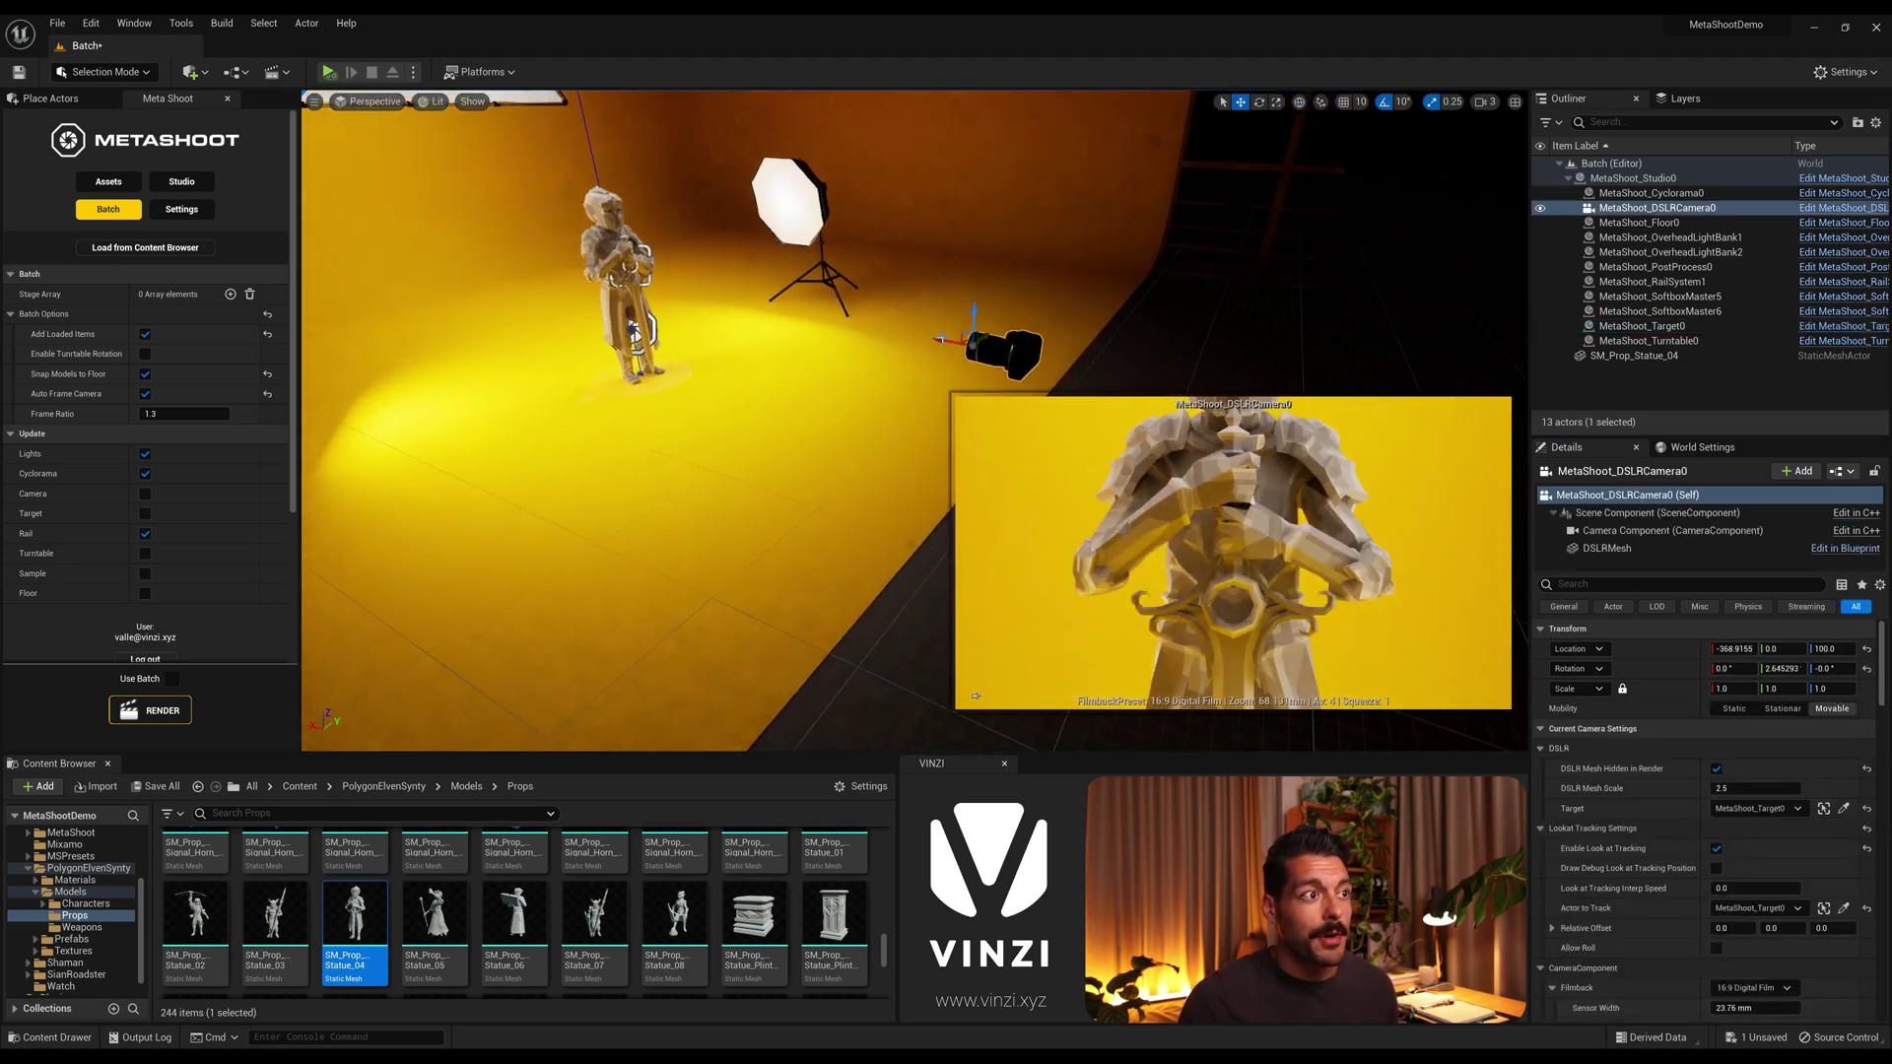
drag(944, 338, 1212, 374)
right_drag(1294, 273, 1105, 355)
drag(982, 385, 1055, 390)
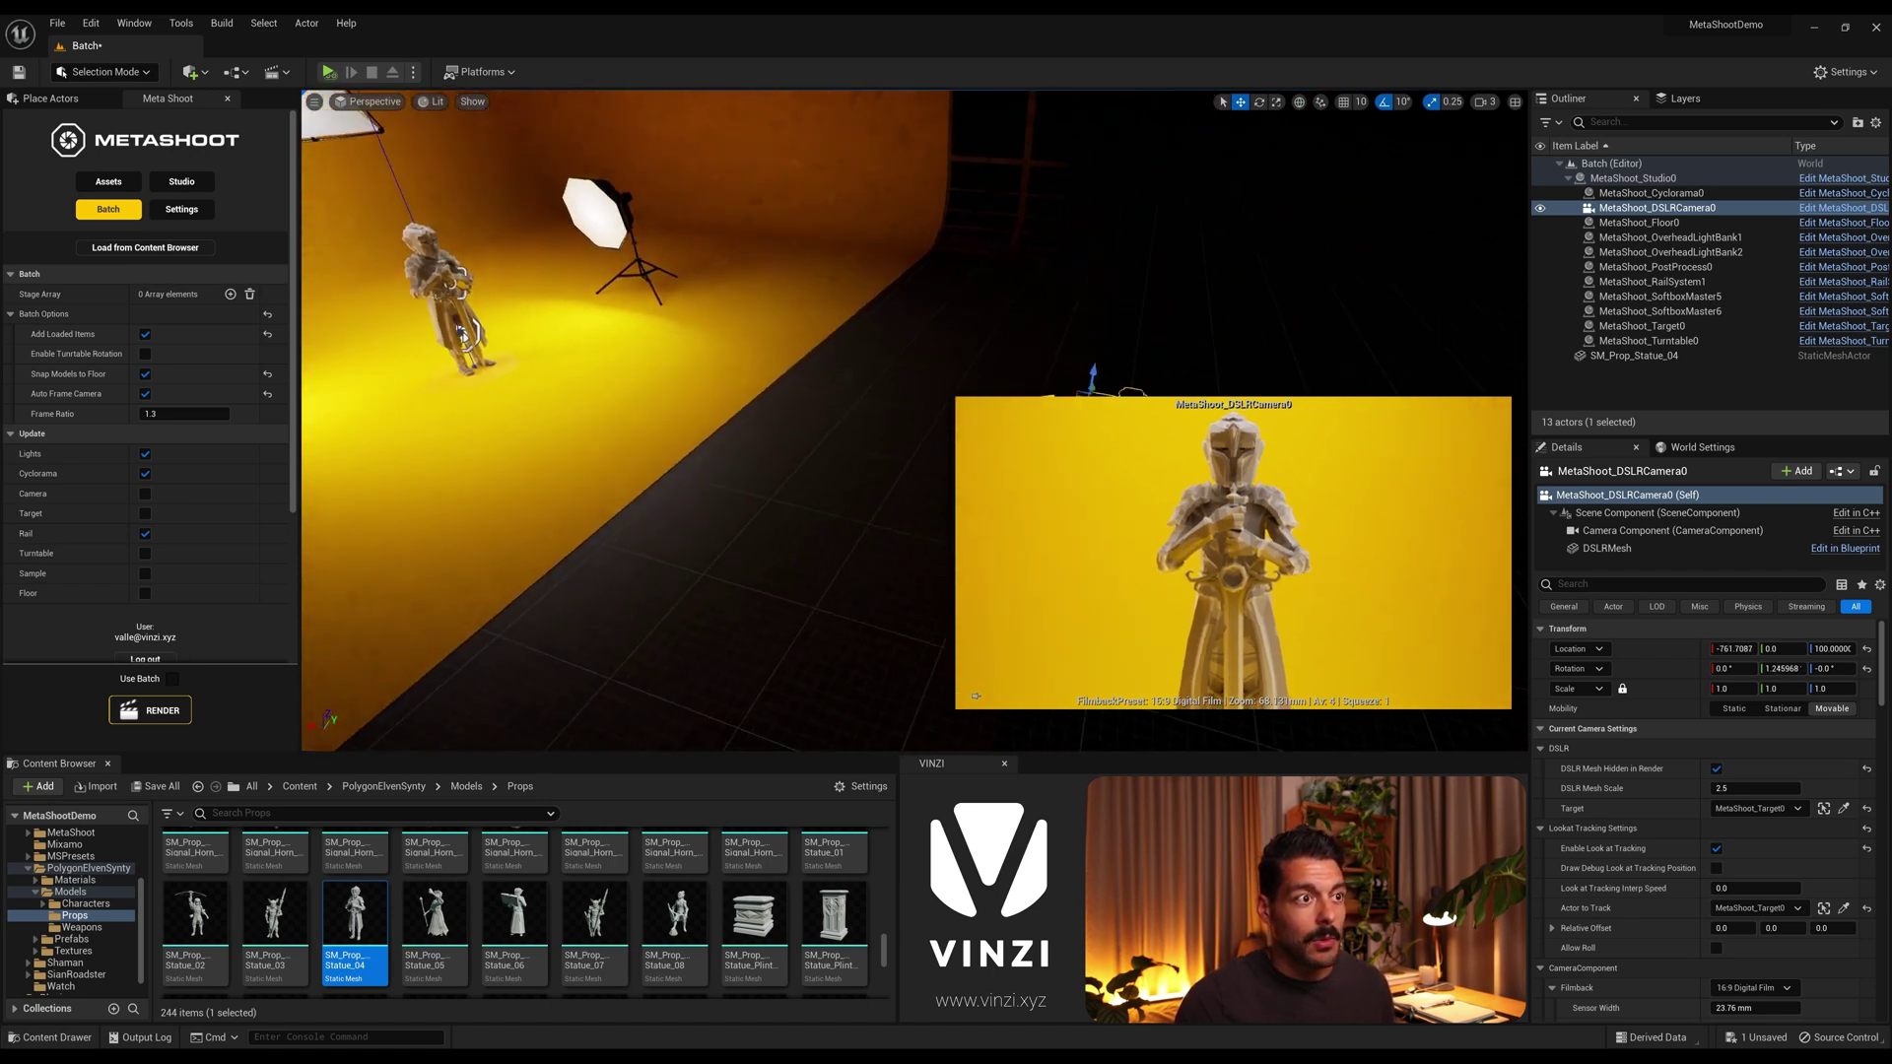
right_drag(461, 331, 379, 291)
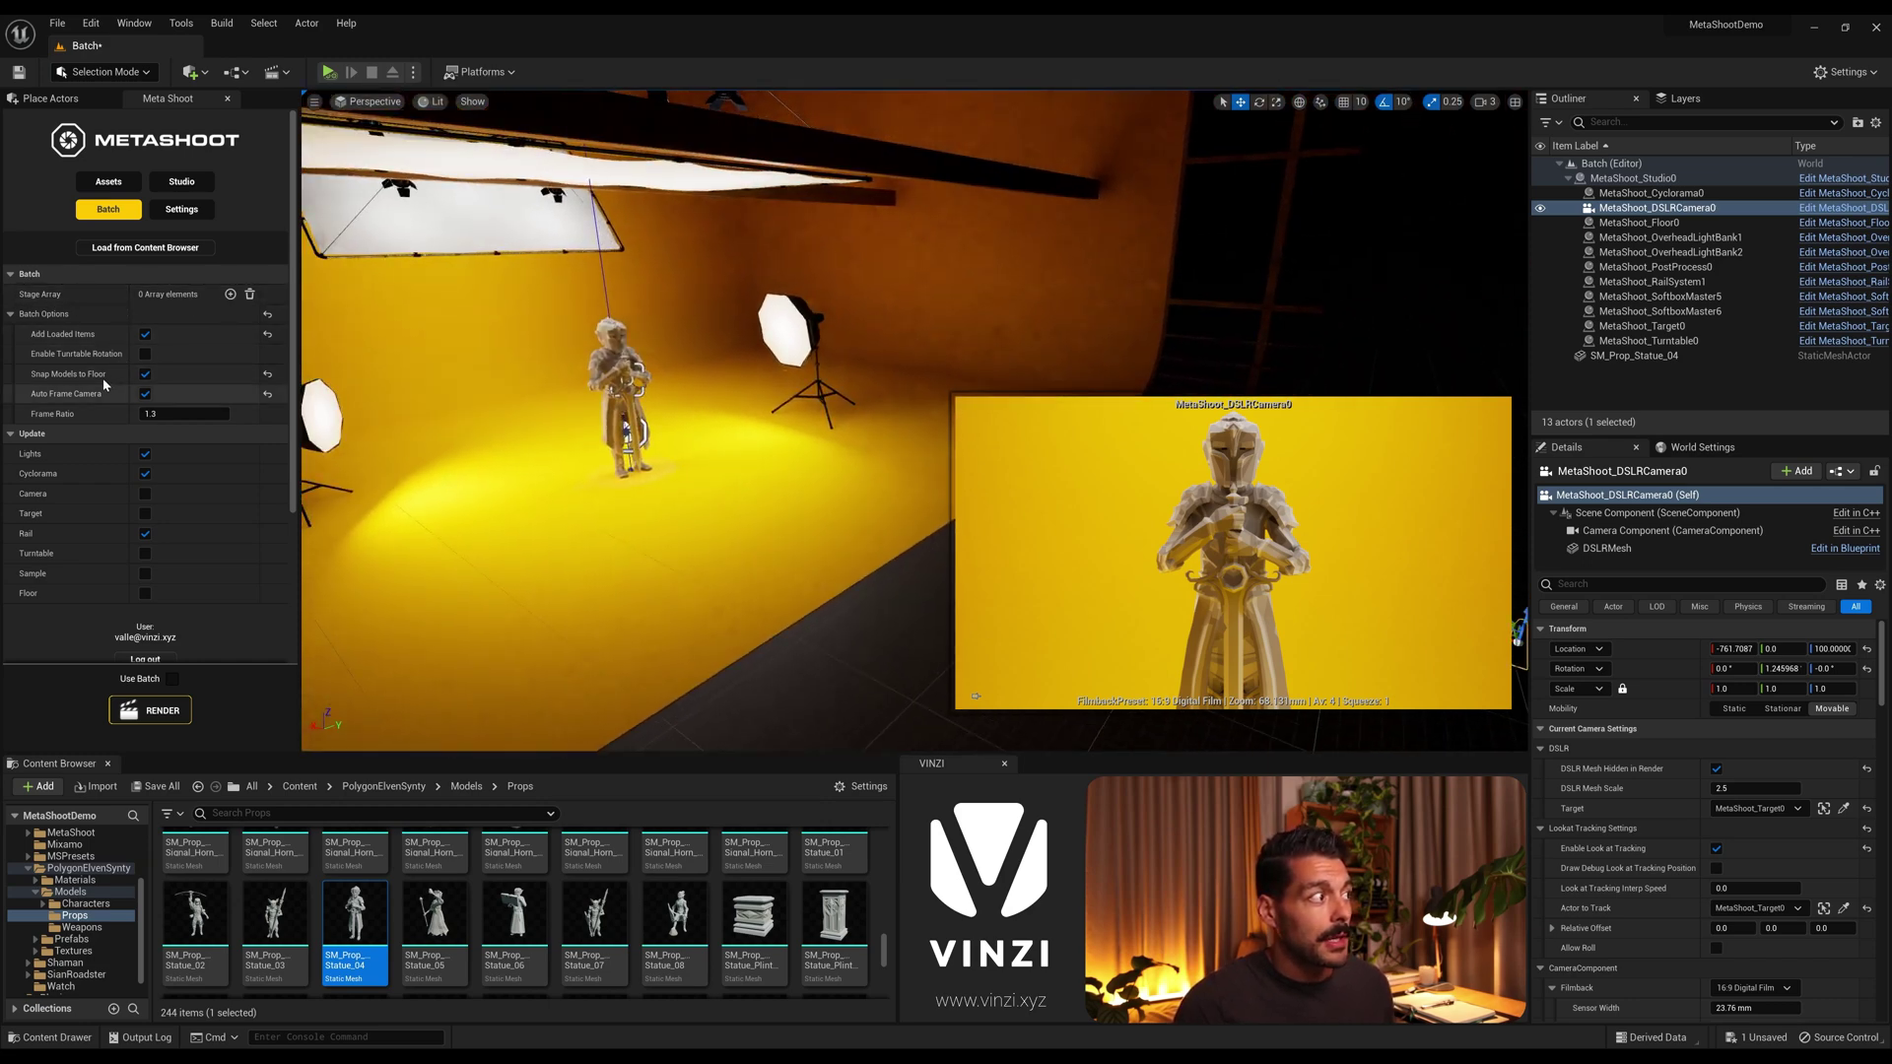
Step: Turn off Snap Models to Floor and Auto Frame Camera, and add five empty elements to the Stage Array
click(144, 394)
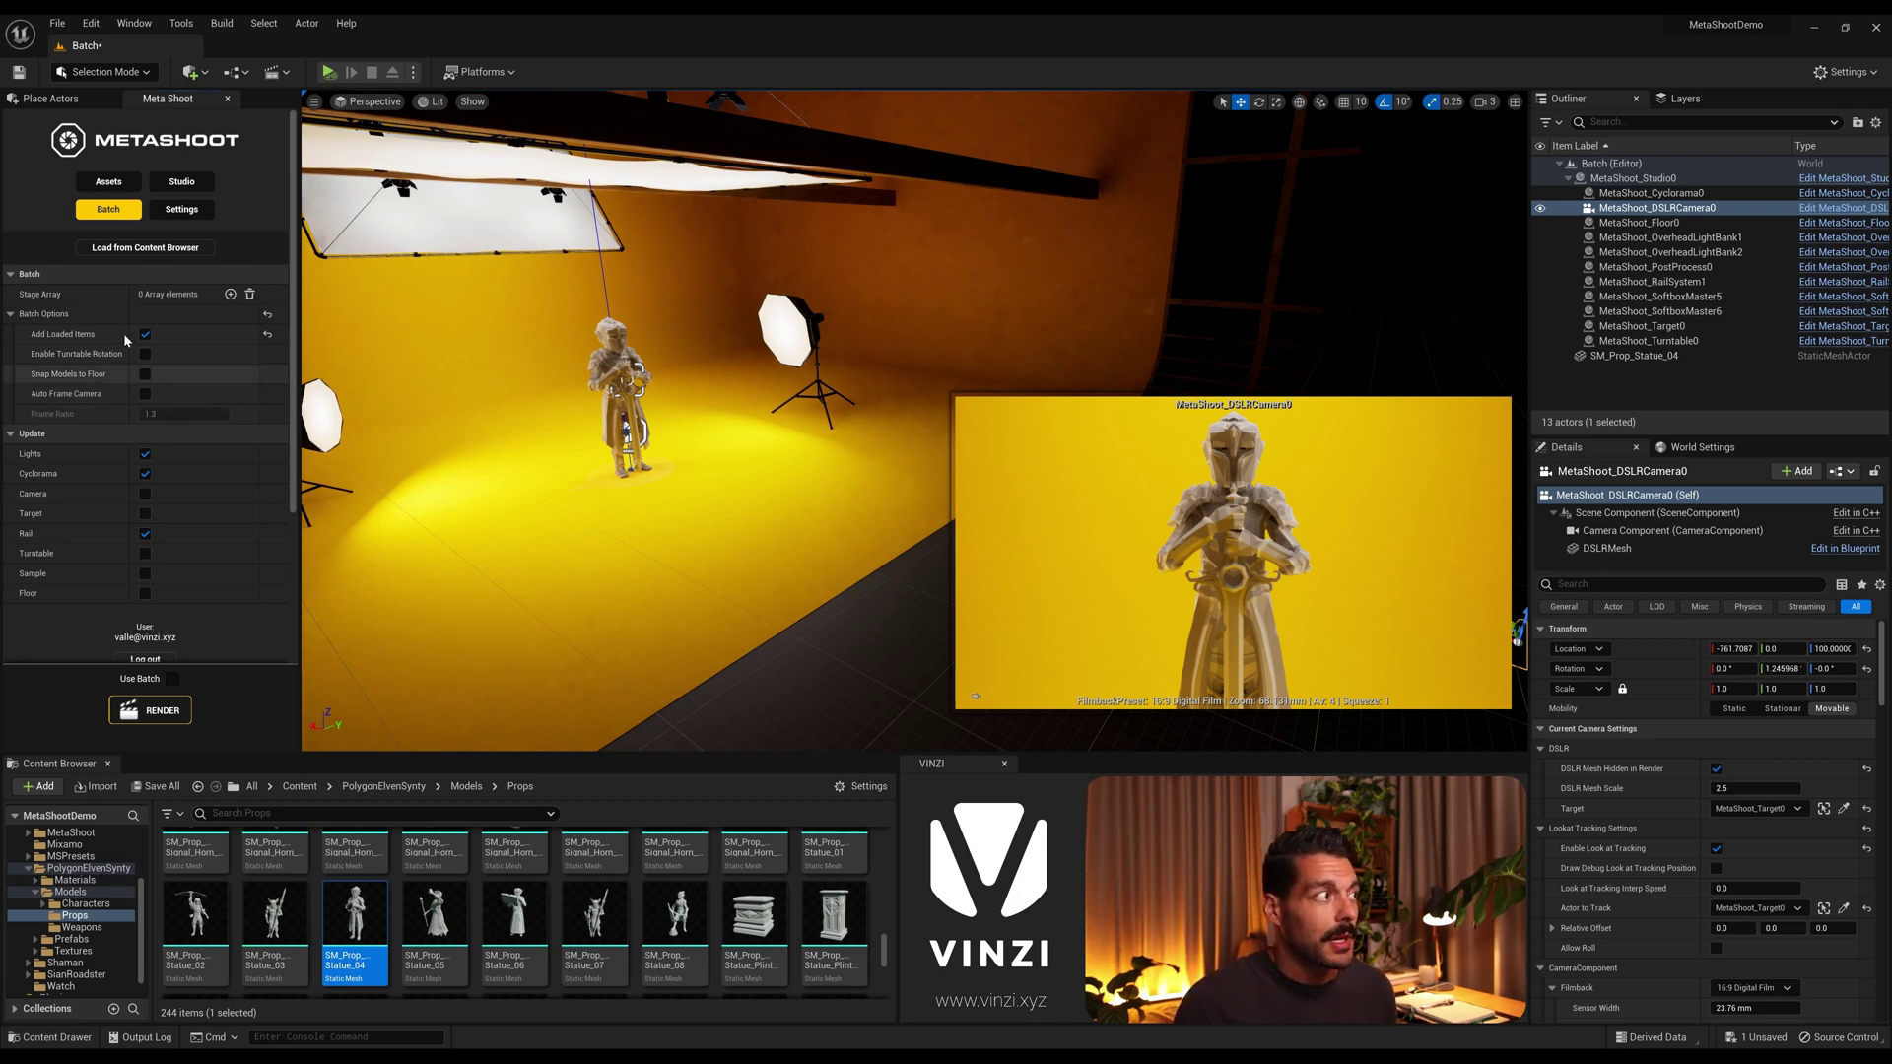
click(231, 295)
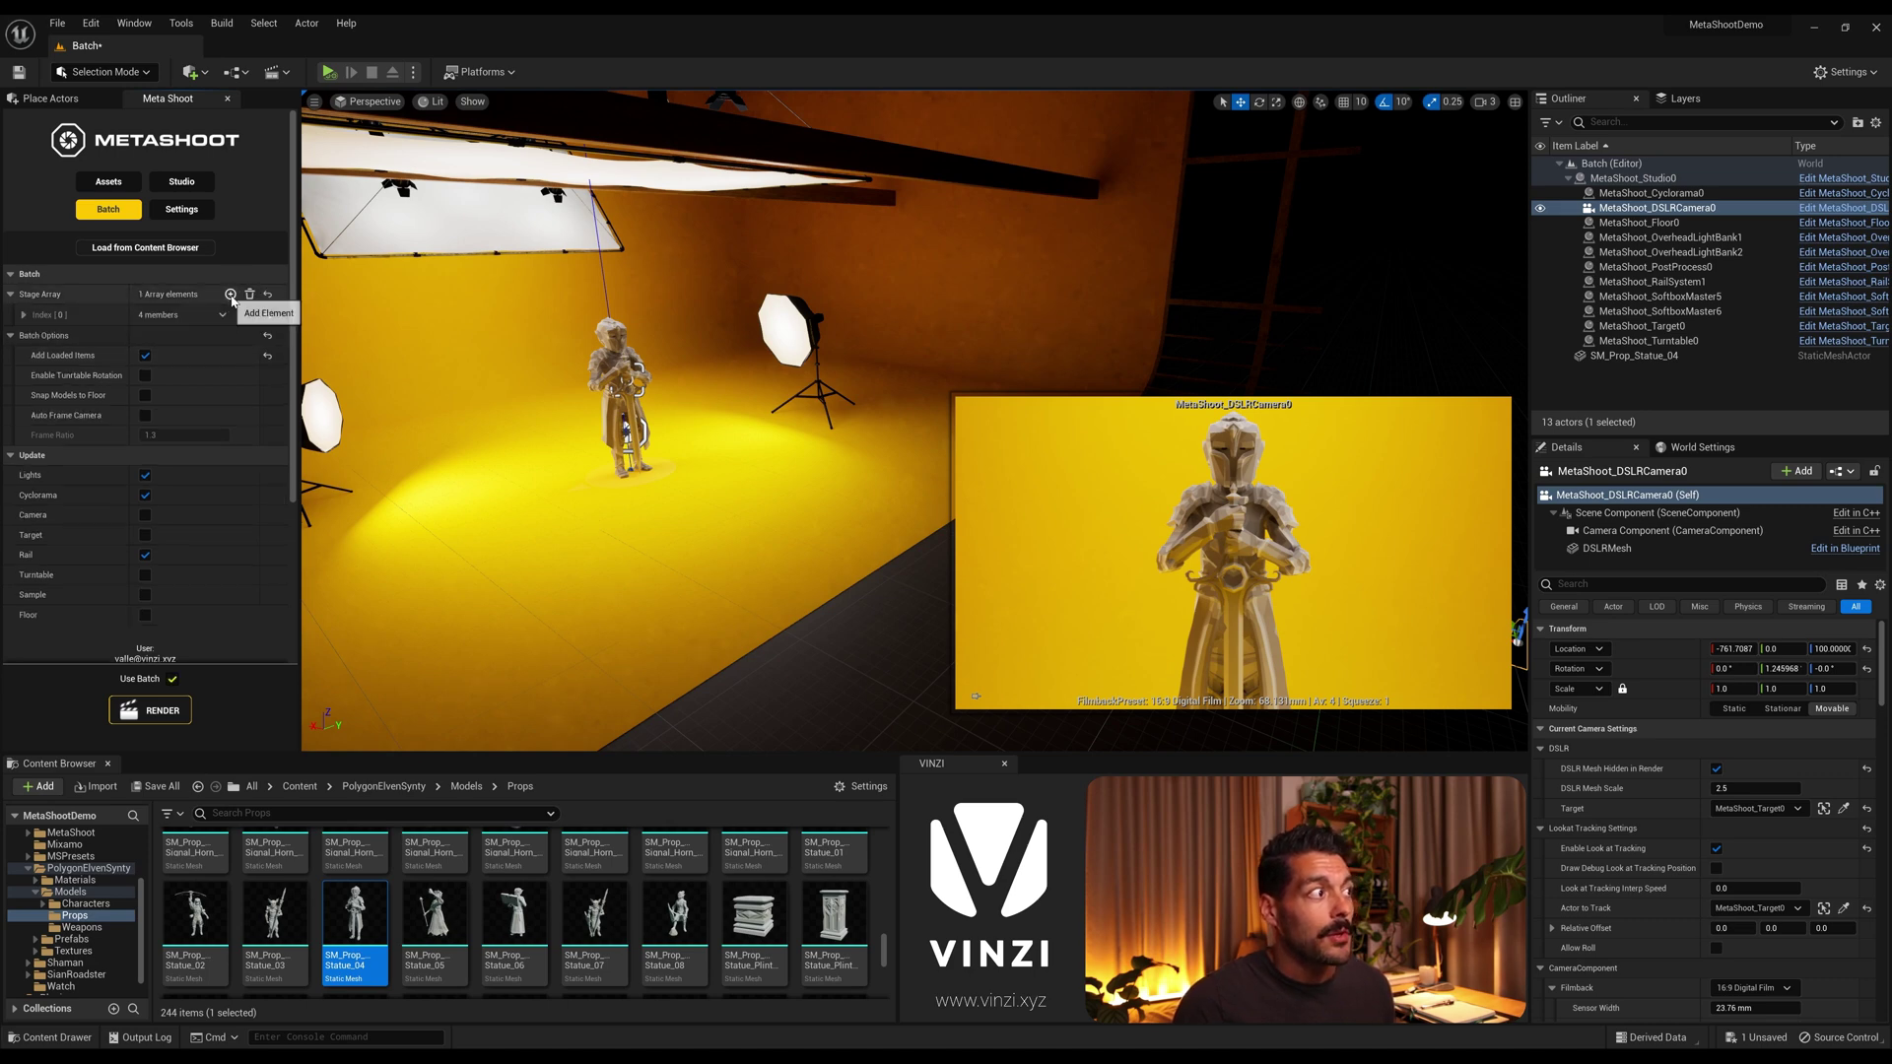
click(231, 295)
click(231, 295)
click(230, 295)
click(231, 296)
Step: Assign a different MetaShoot lighting preset to each of Stage Array entries 0 and 1, leaving their models empty
click(23, 315)
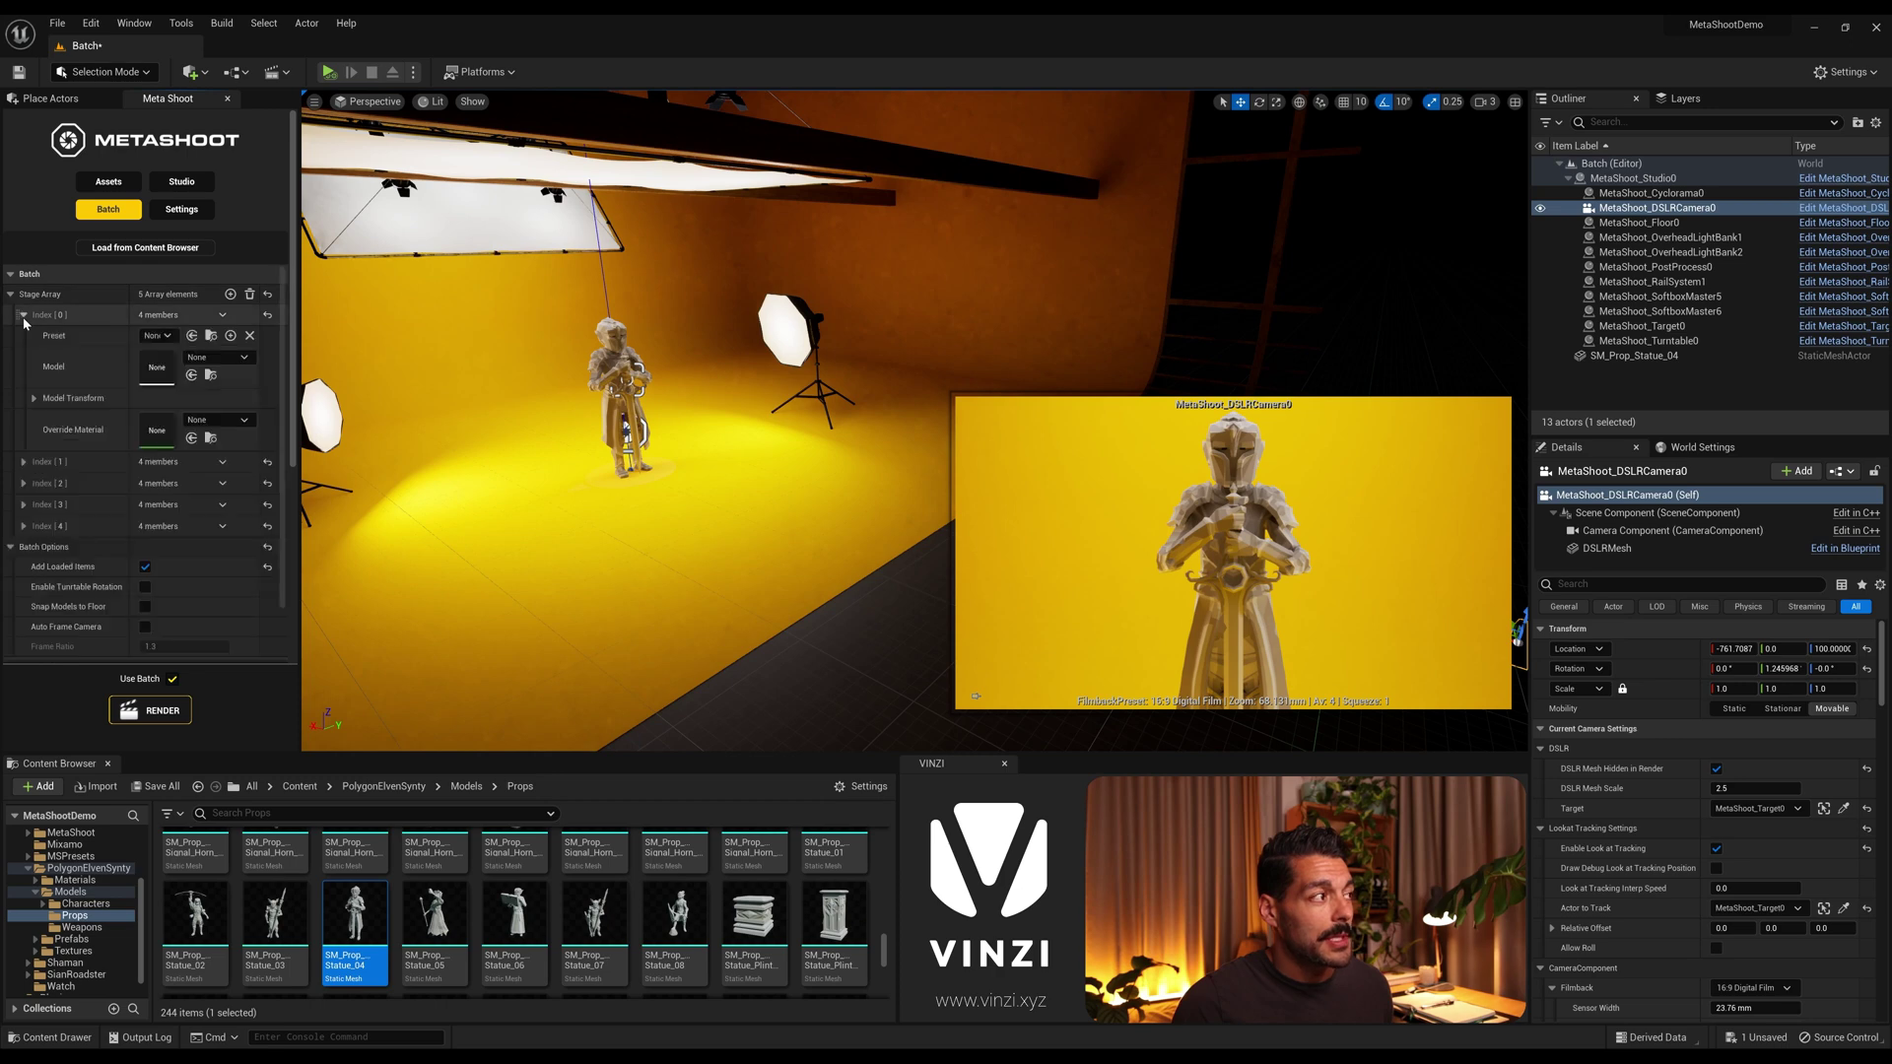
click(158, 336)
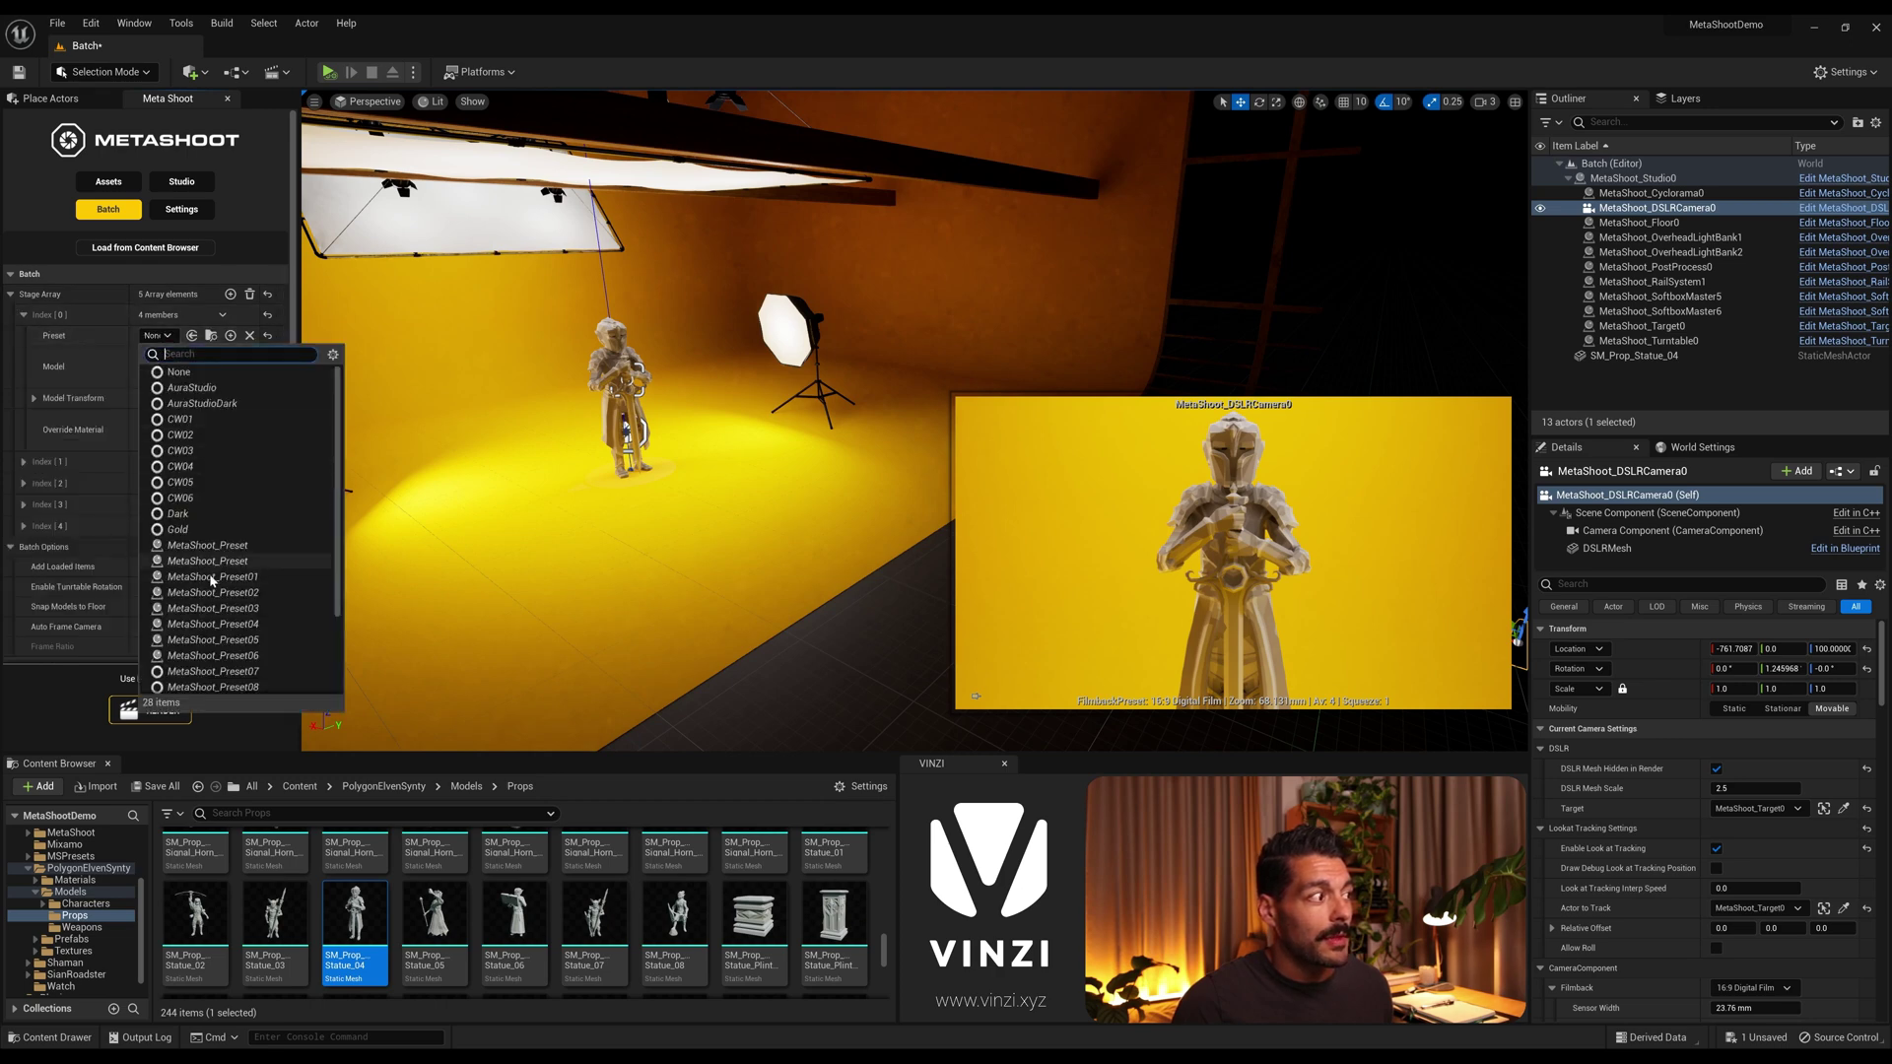
click(241, 545)
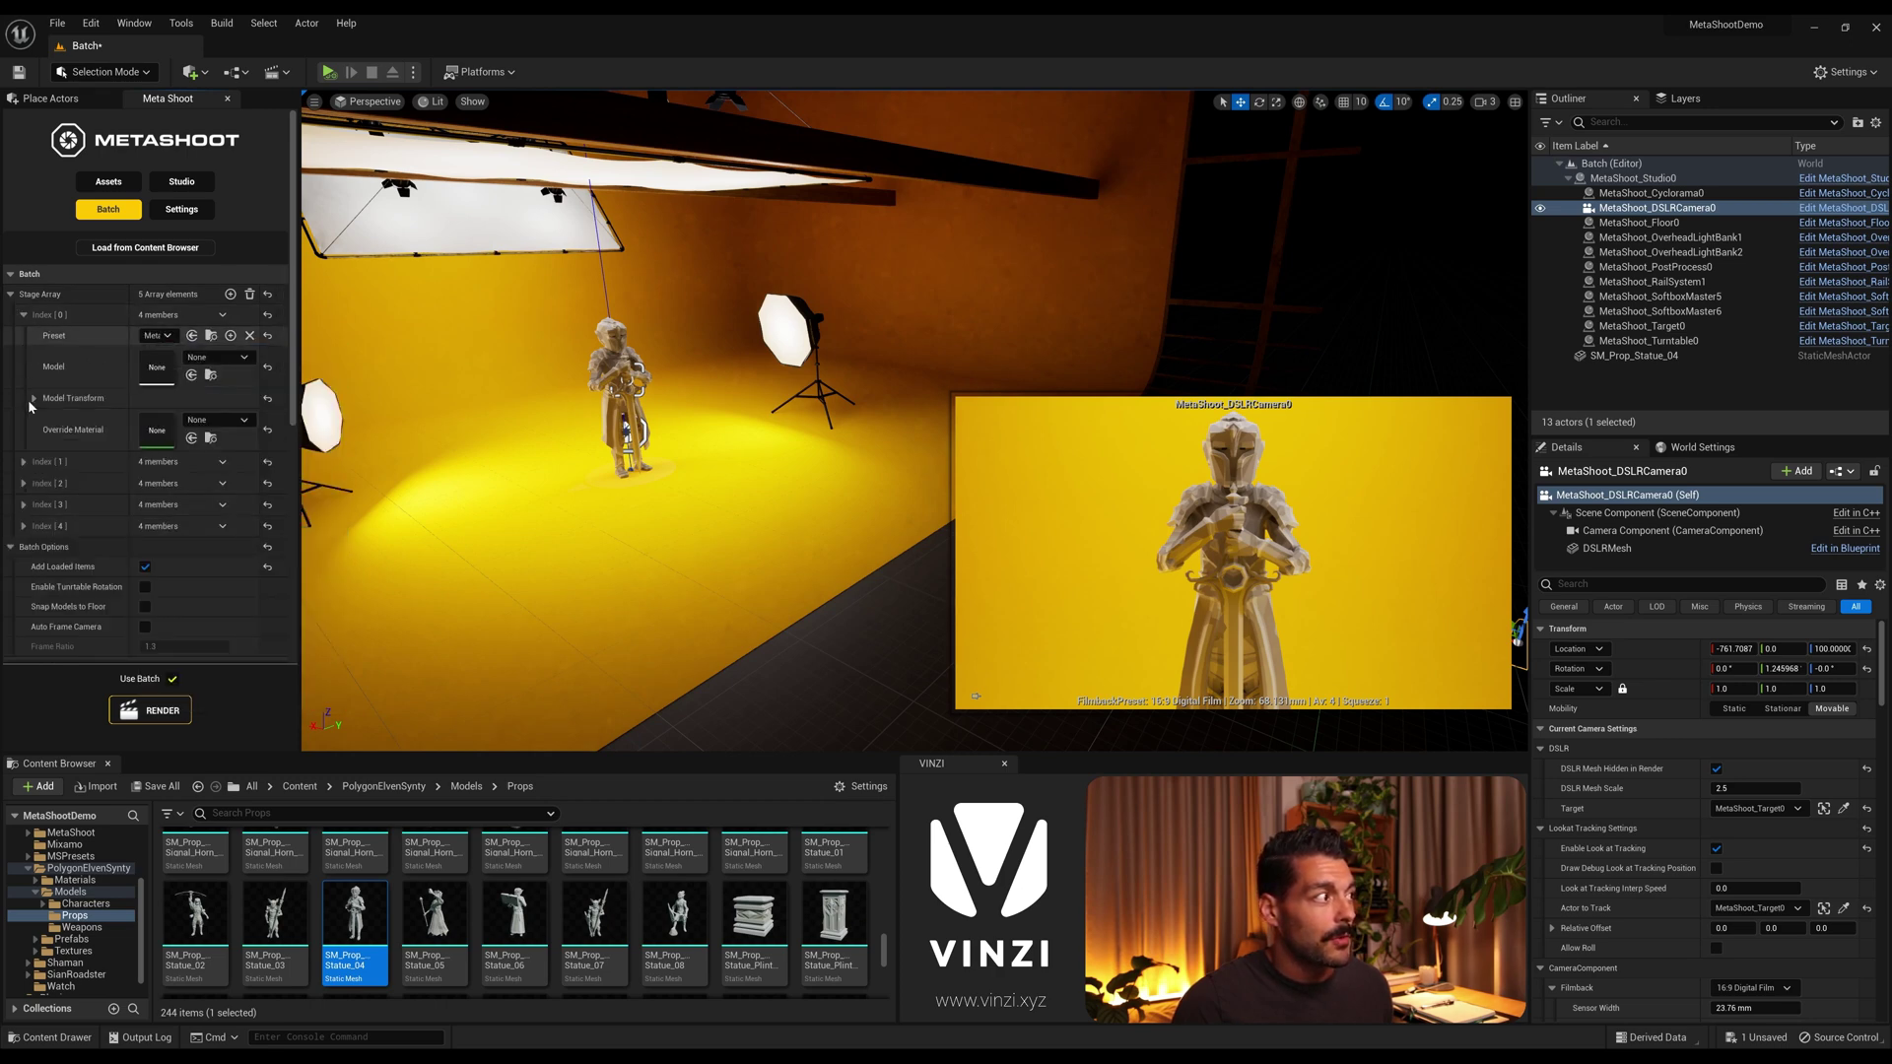
click(24, 461)
click(158, 483)
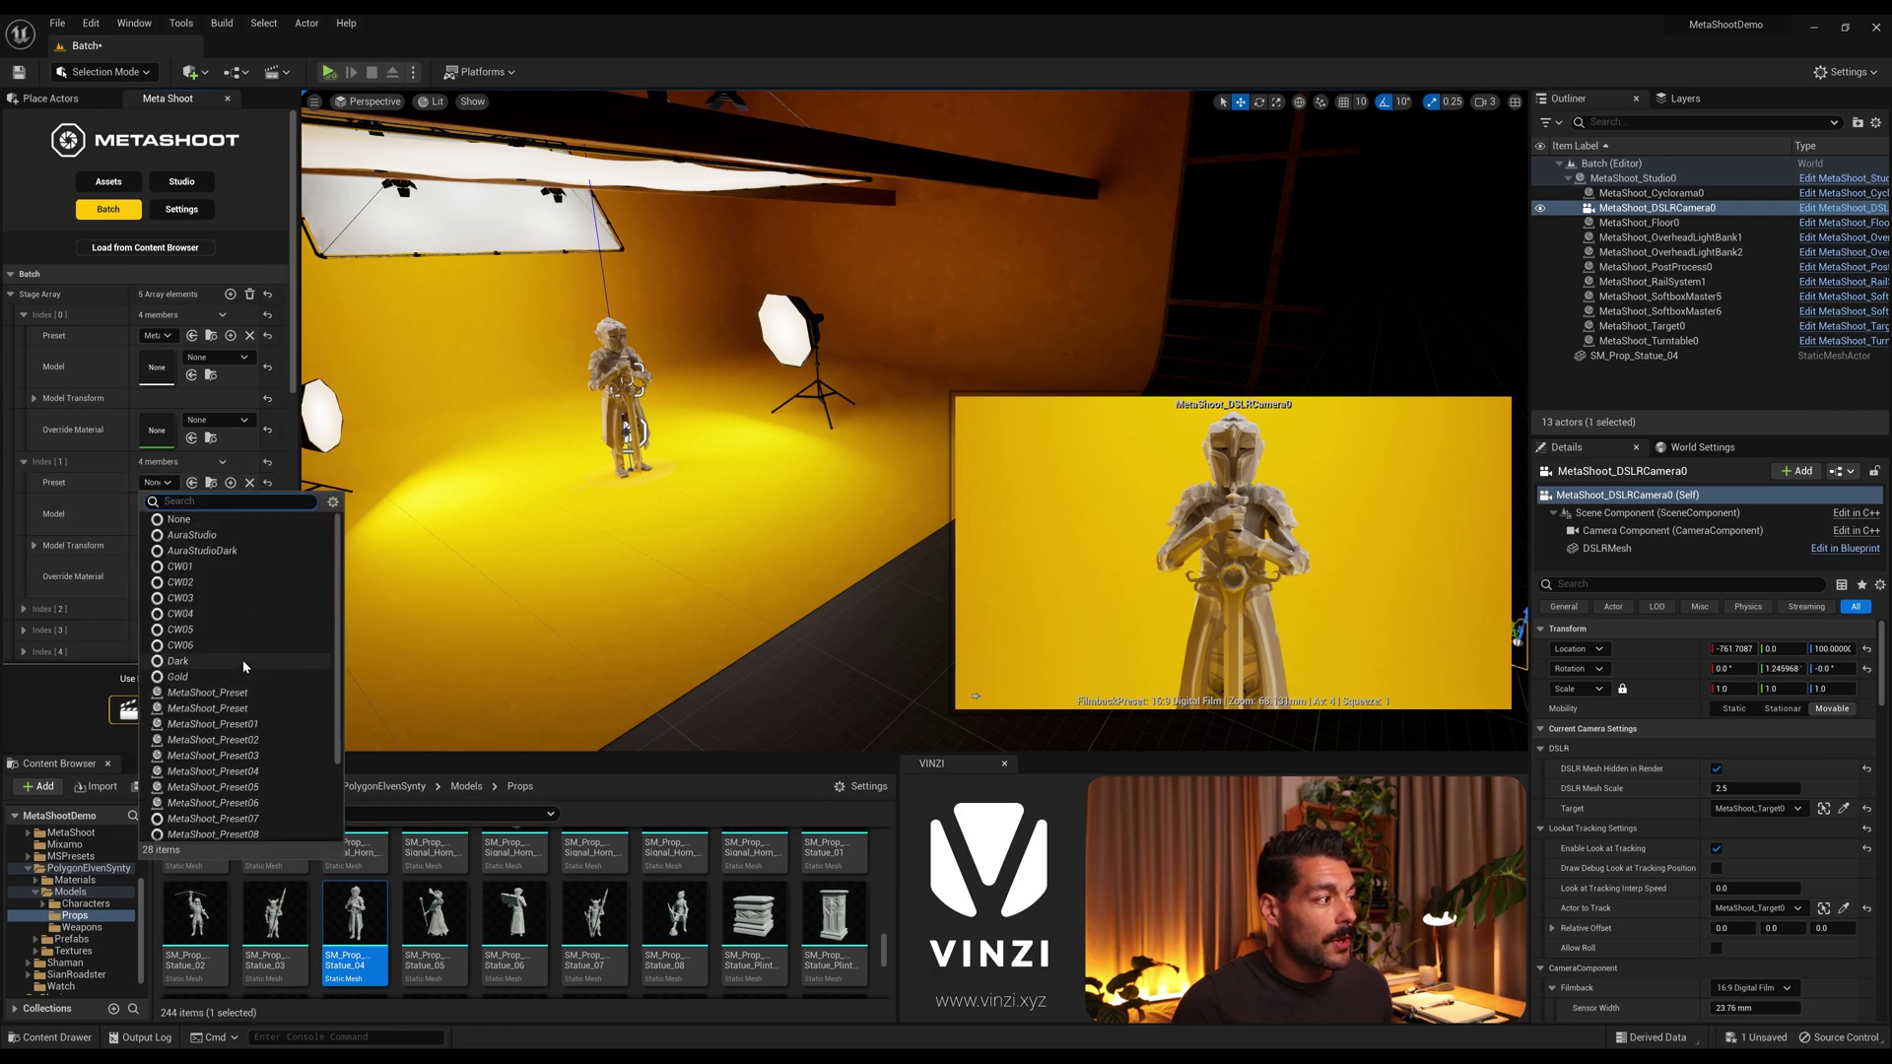
click(281, 786)
Step: Assign two further MetaShoot lighting presets to Stage Array entries 2 and 3, leaving their models empty
scroll(81, 460, down, 2)
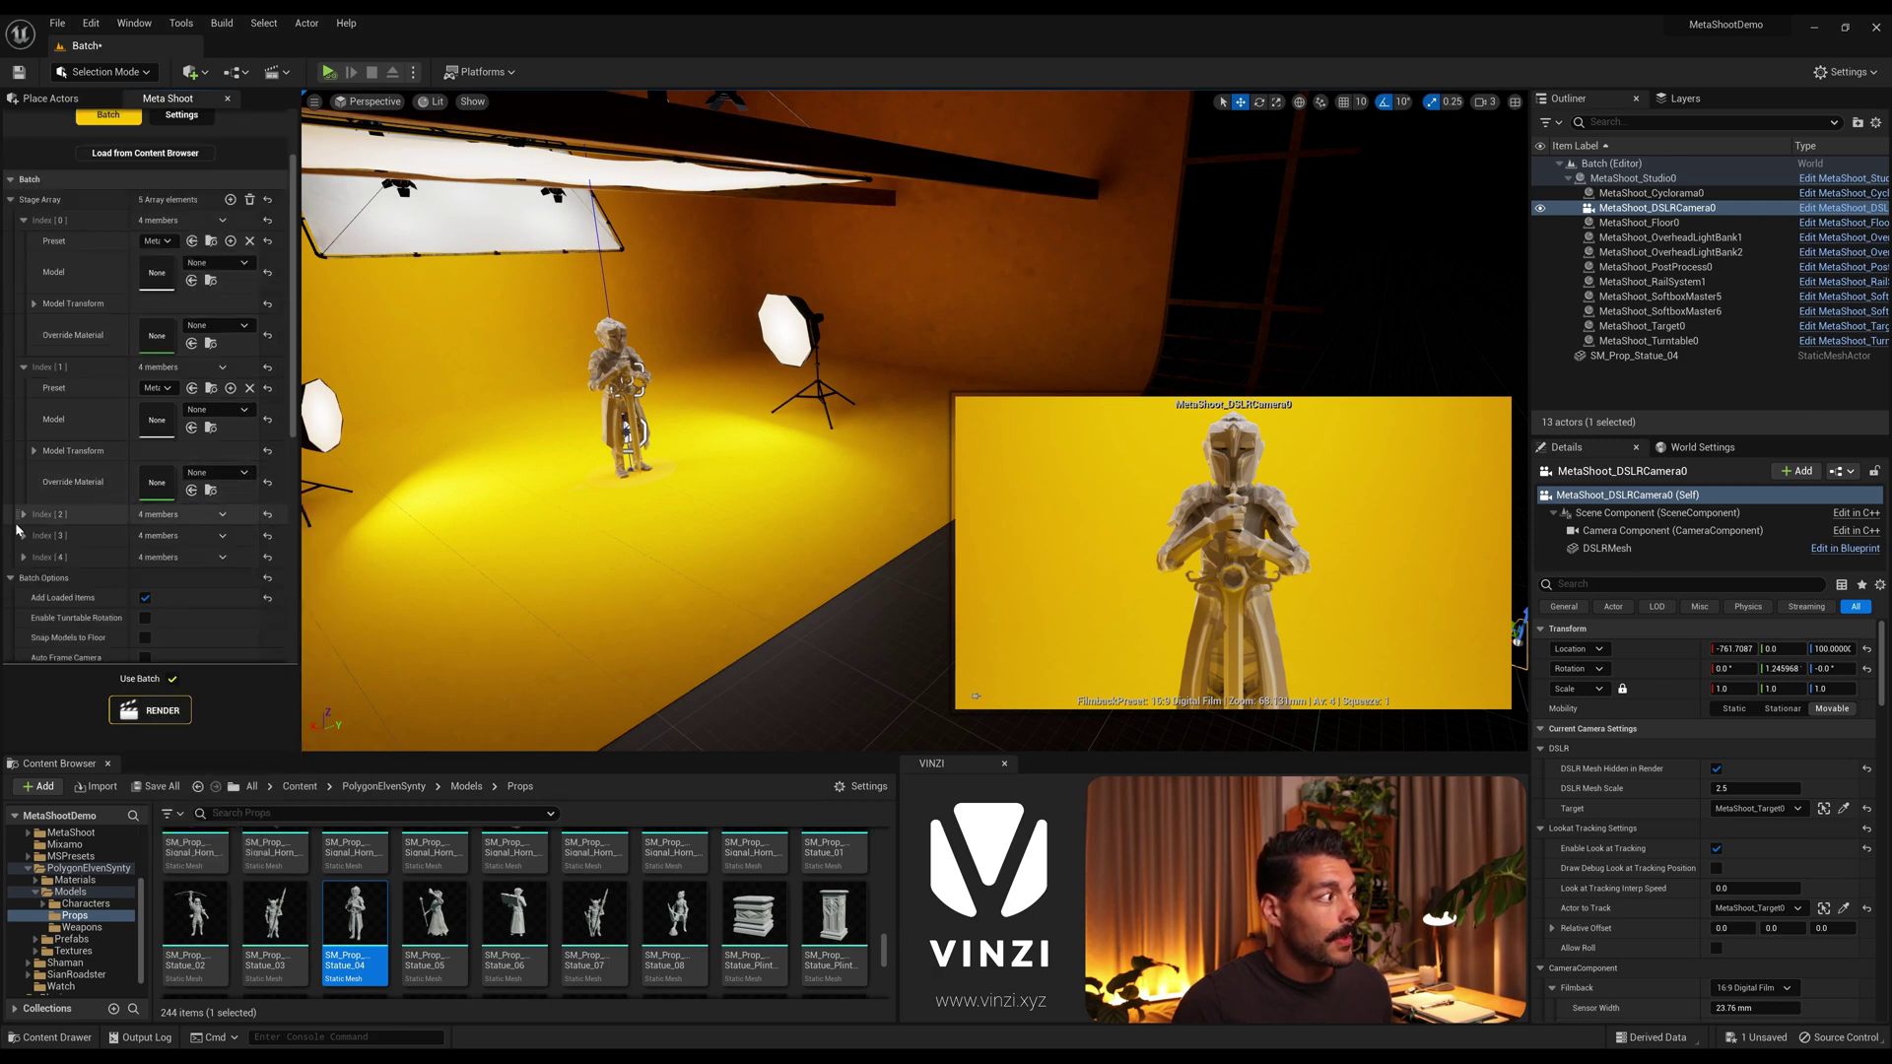
click(24, 514)
click(157, 535)
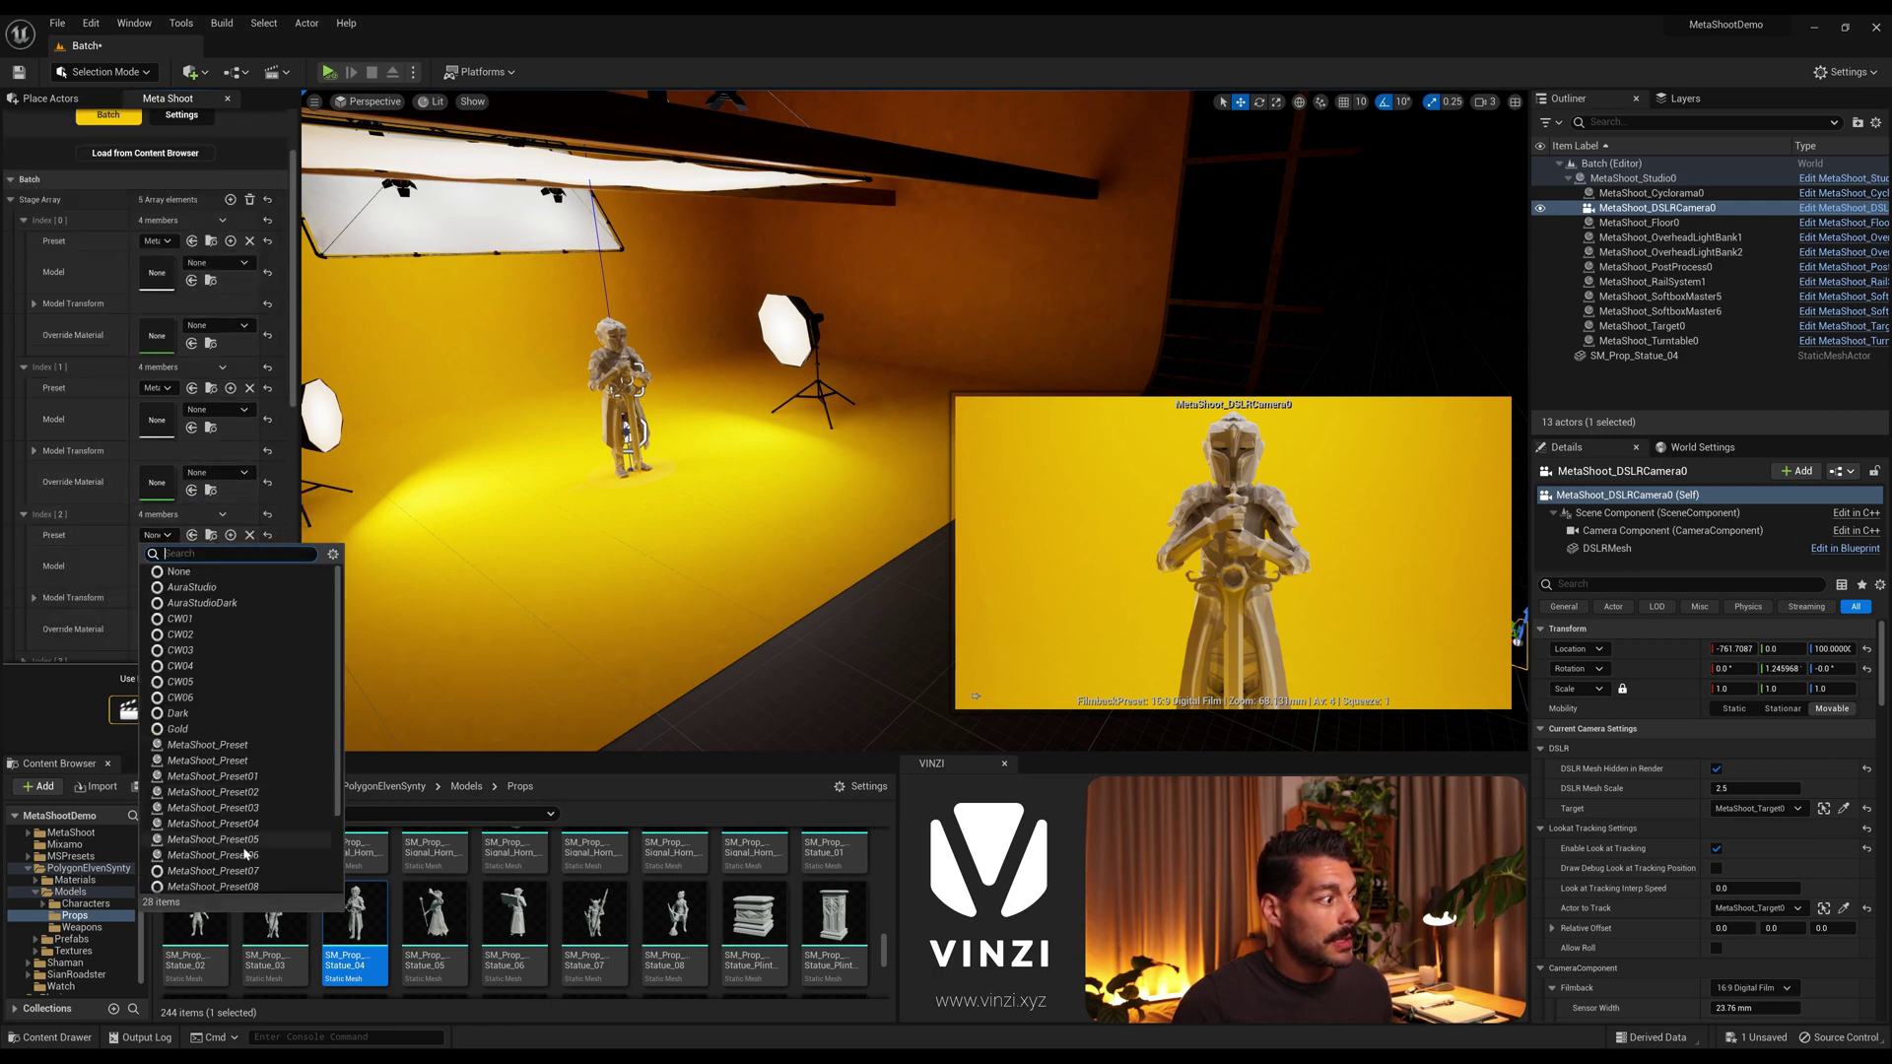
click(209, 823)
scroll(25, 570, down, 2)
click(23, 566)
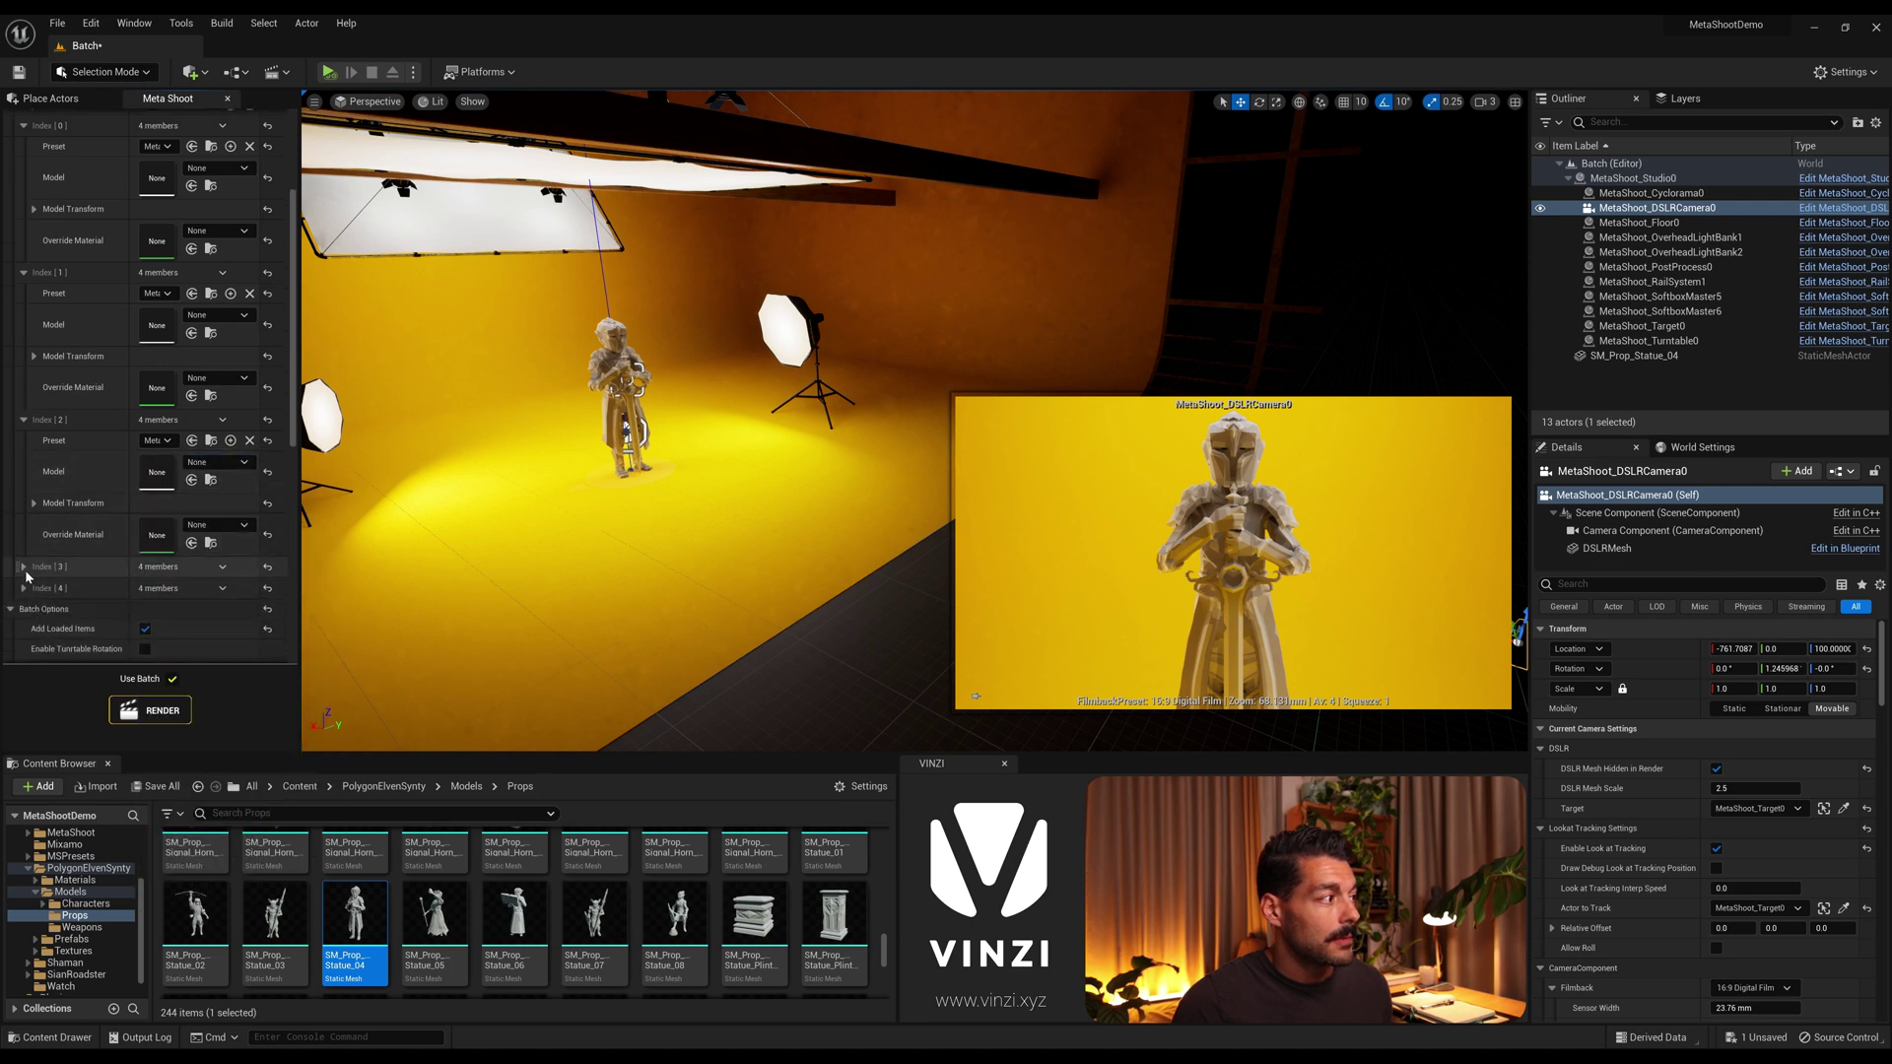
click(158, 587)
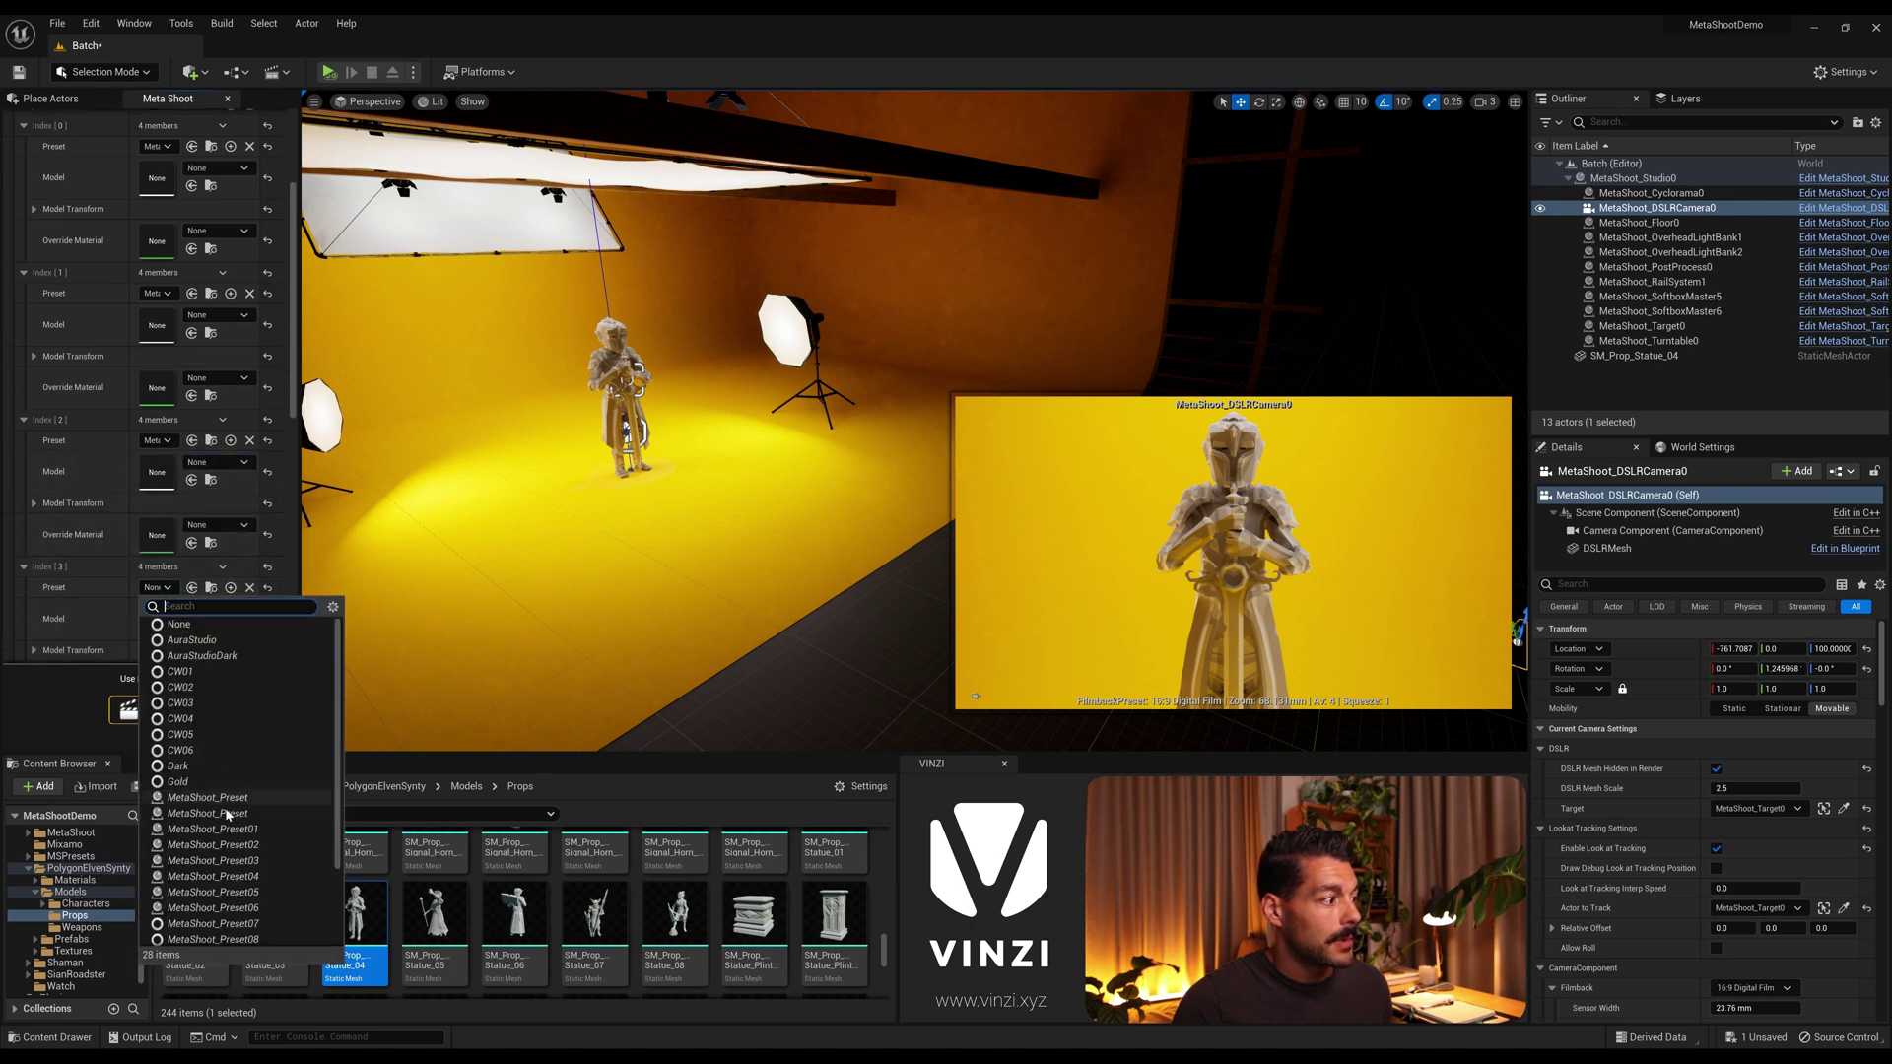
click(244, 936)
Step: Assign MetaShoot_Preset10 to Stage Array entry 4 and render the statue with all five presets as a batch
scroll(85, 581, down, 2)
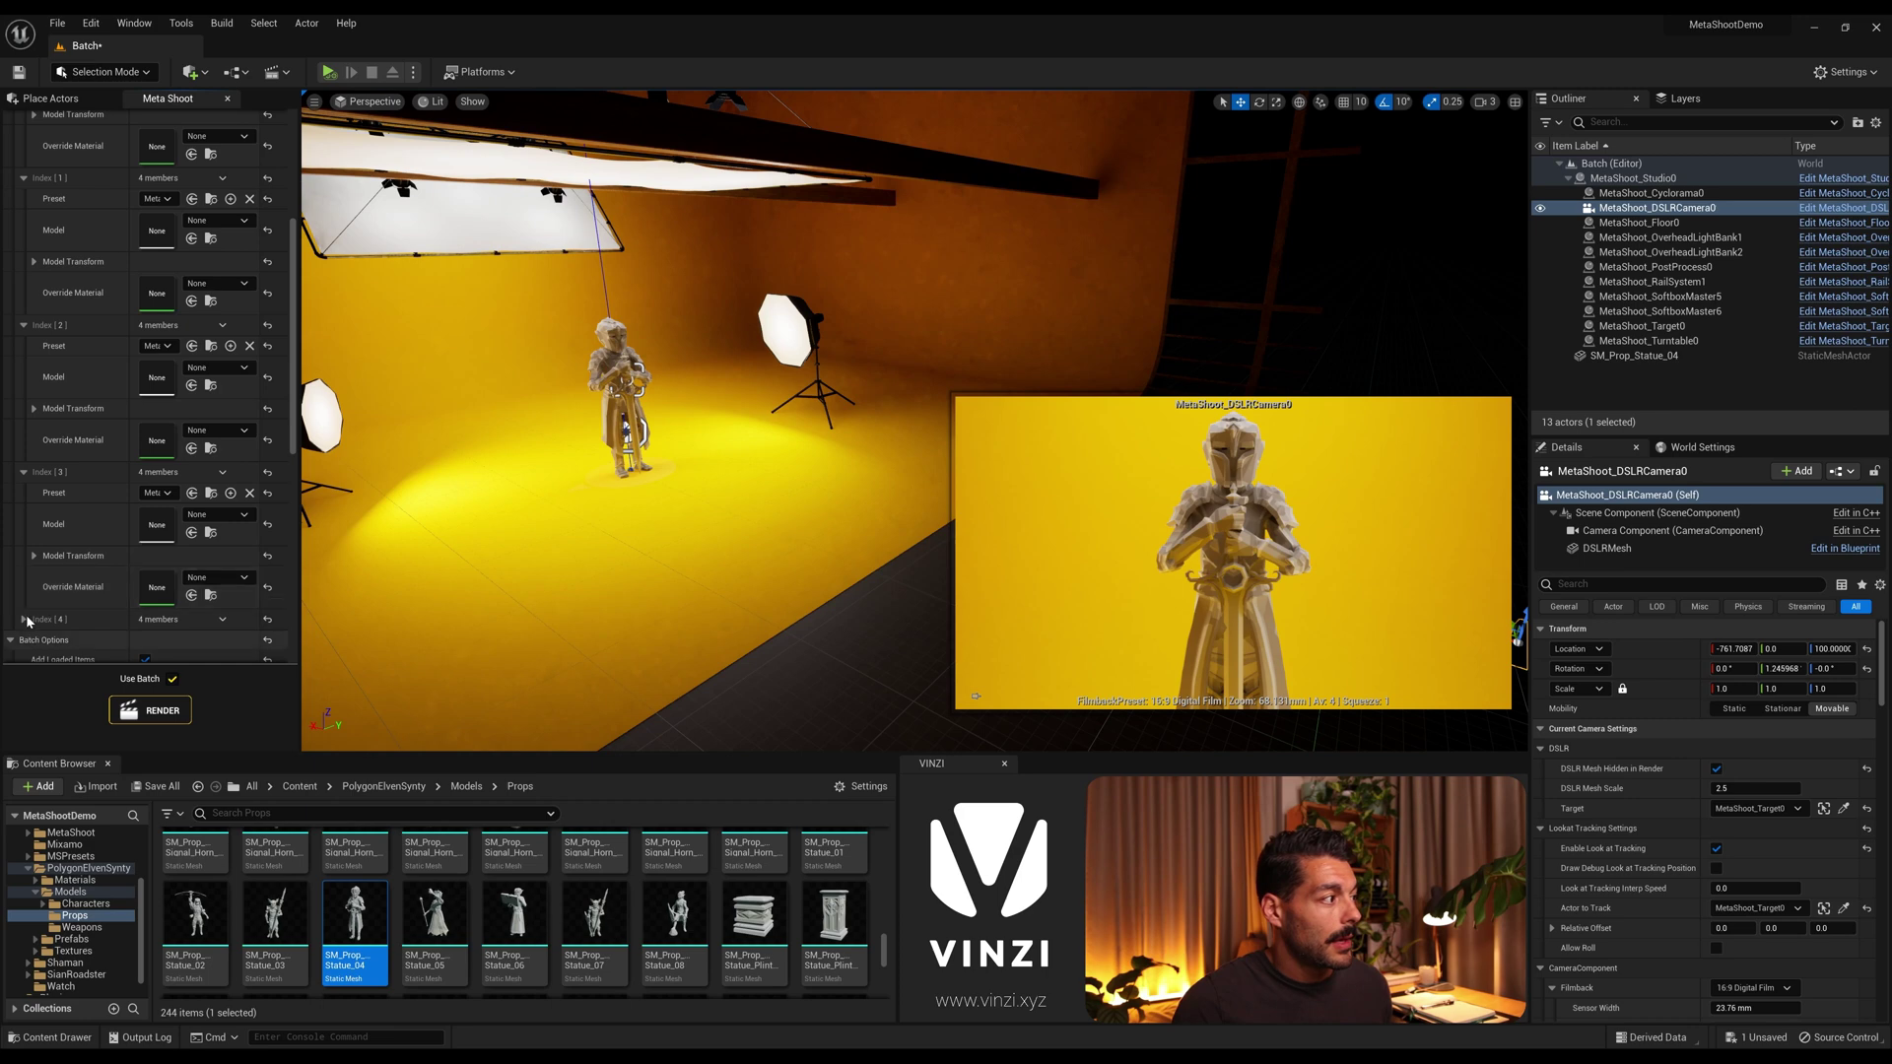
scroll(134, 601, down, 3)
click(157, 521)
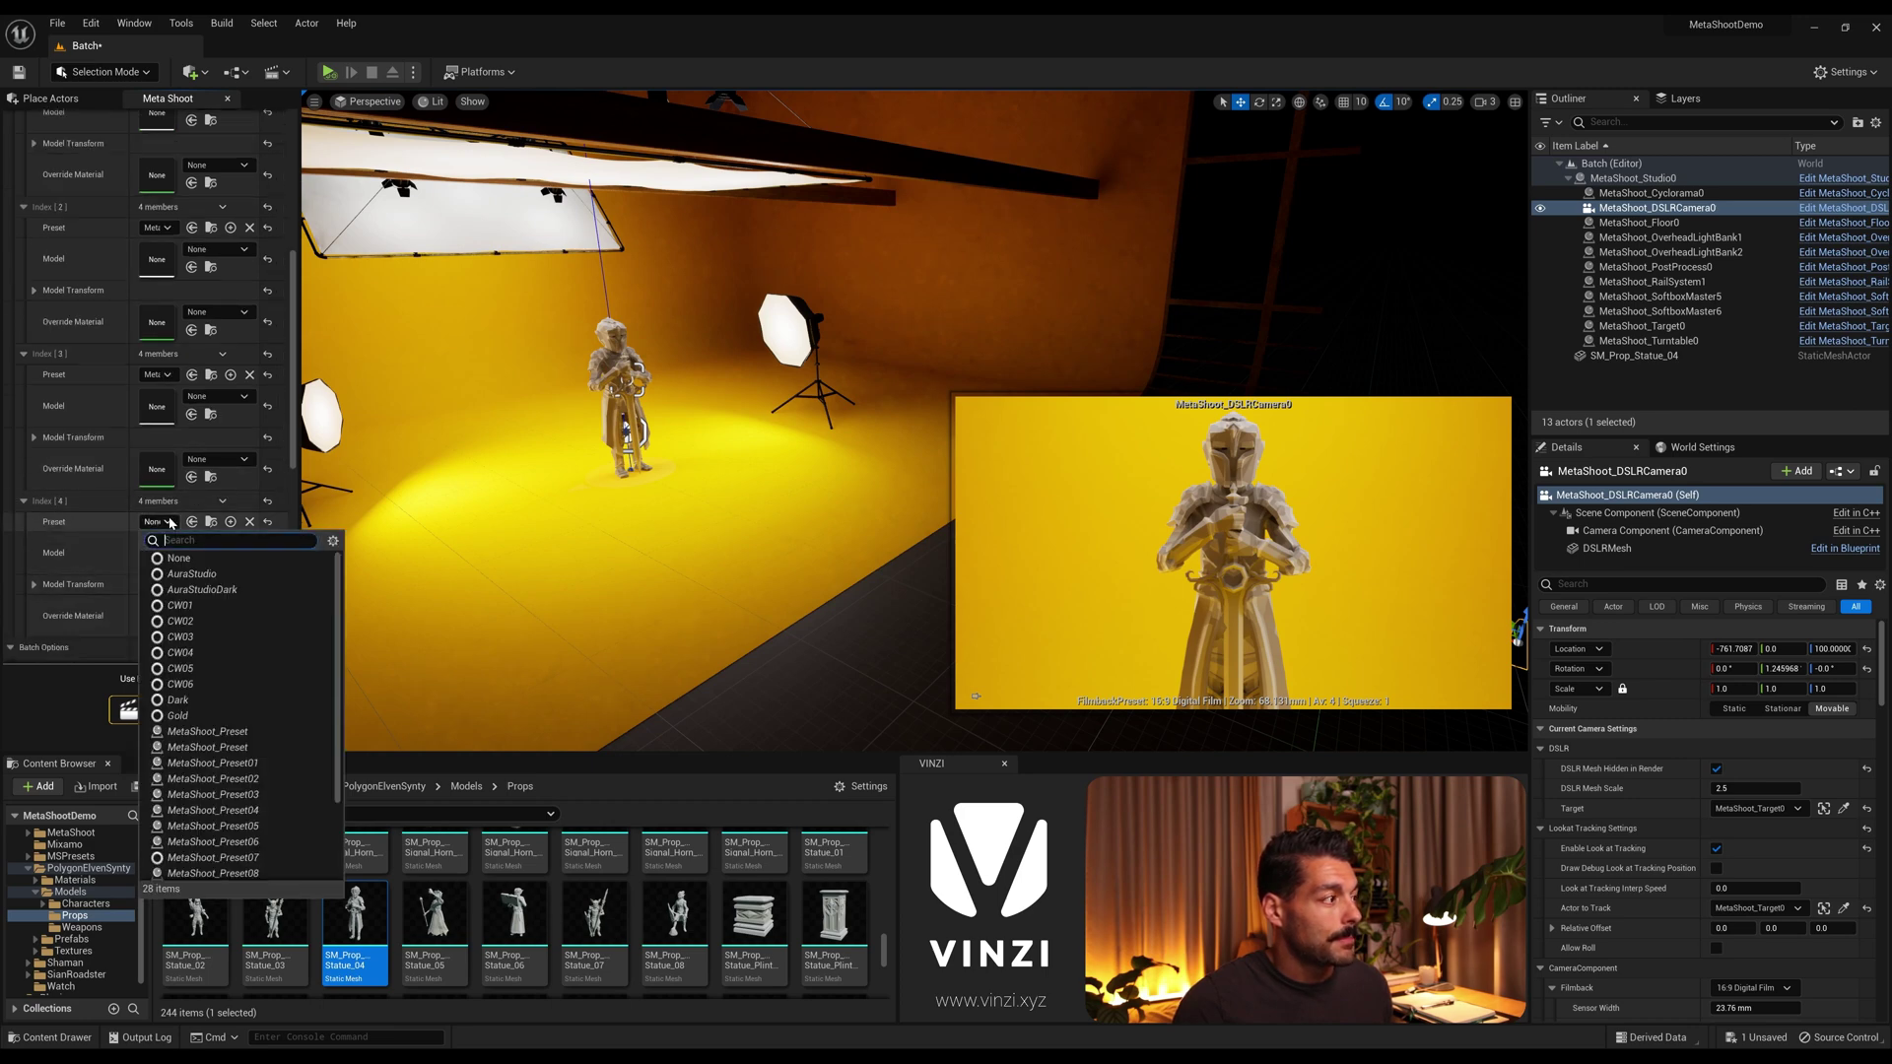
click(223, 793)
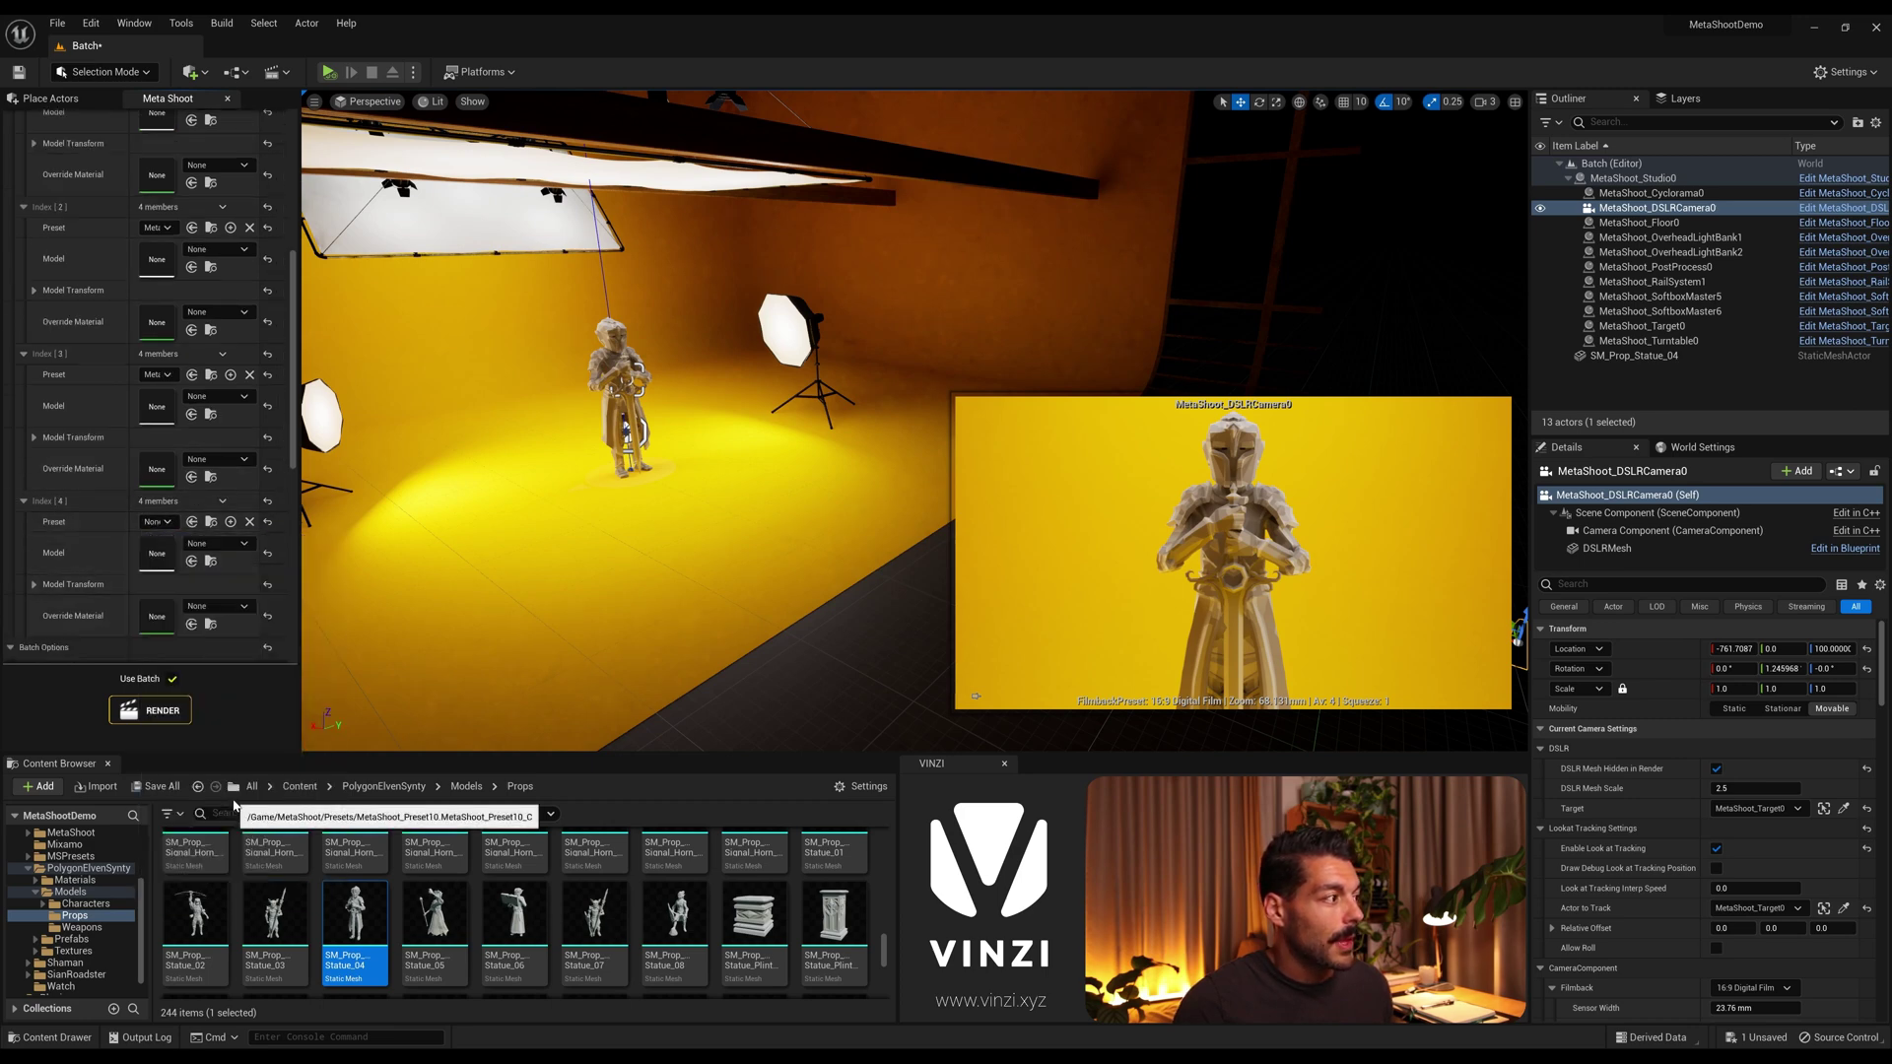
click(161, 712)
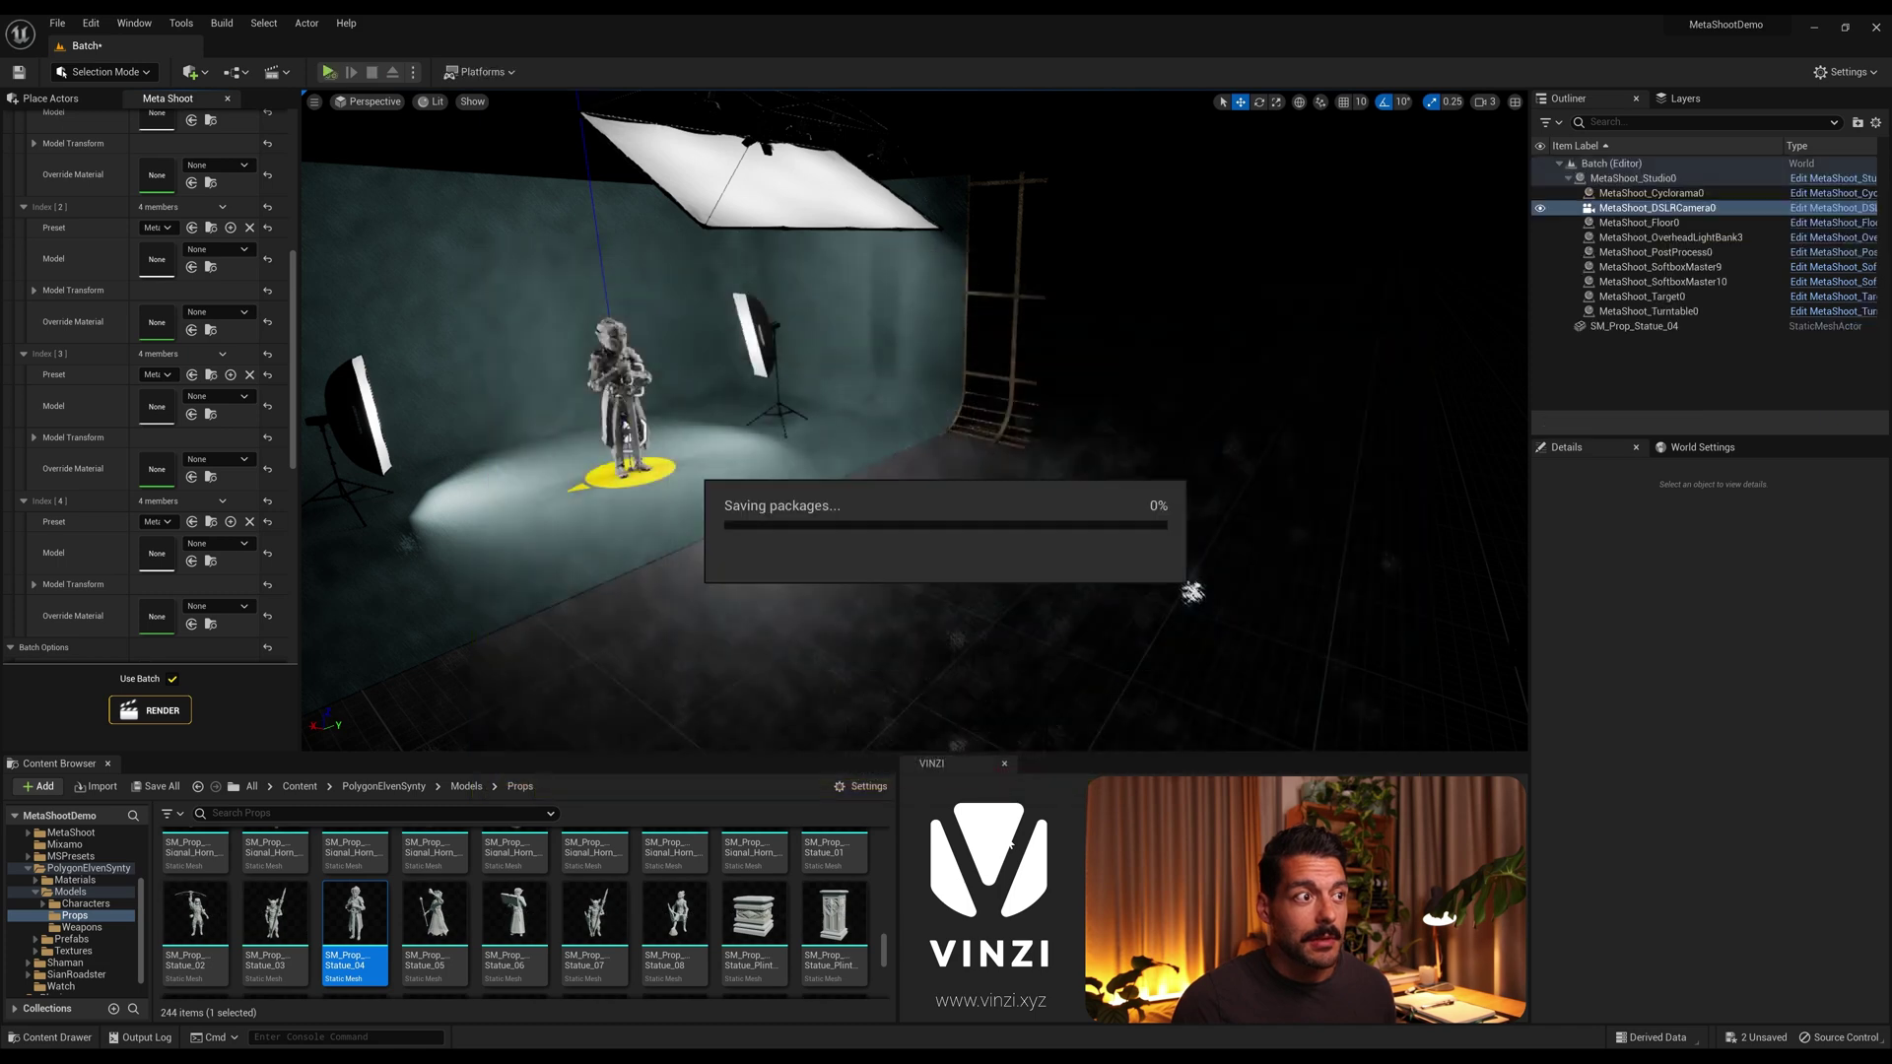
Step: Change the cyclorama's center color to a deep purple
drag(626, 426, 702, 441)
click(779, 463)
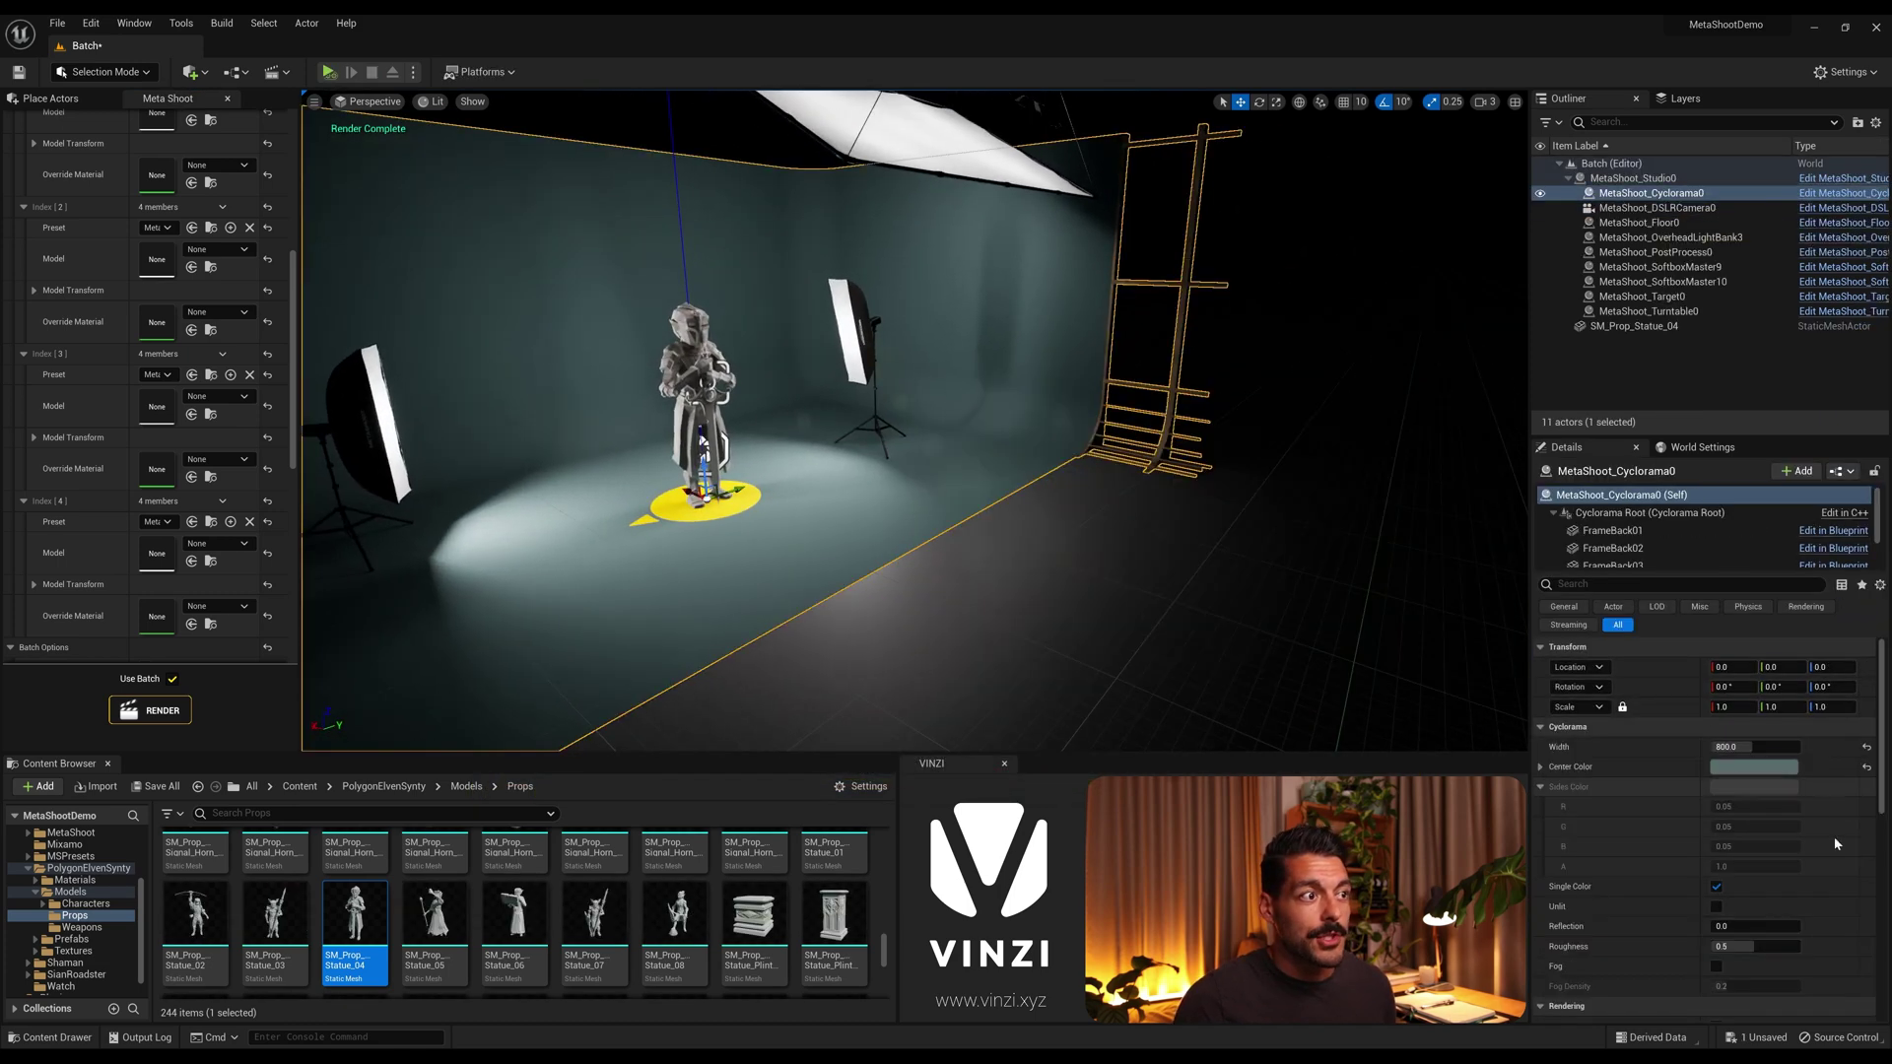
click(1781, 767)
drag(1493, 757, 1549, 732)
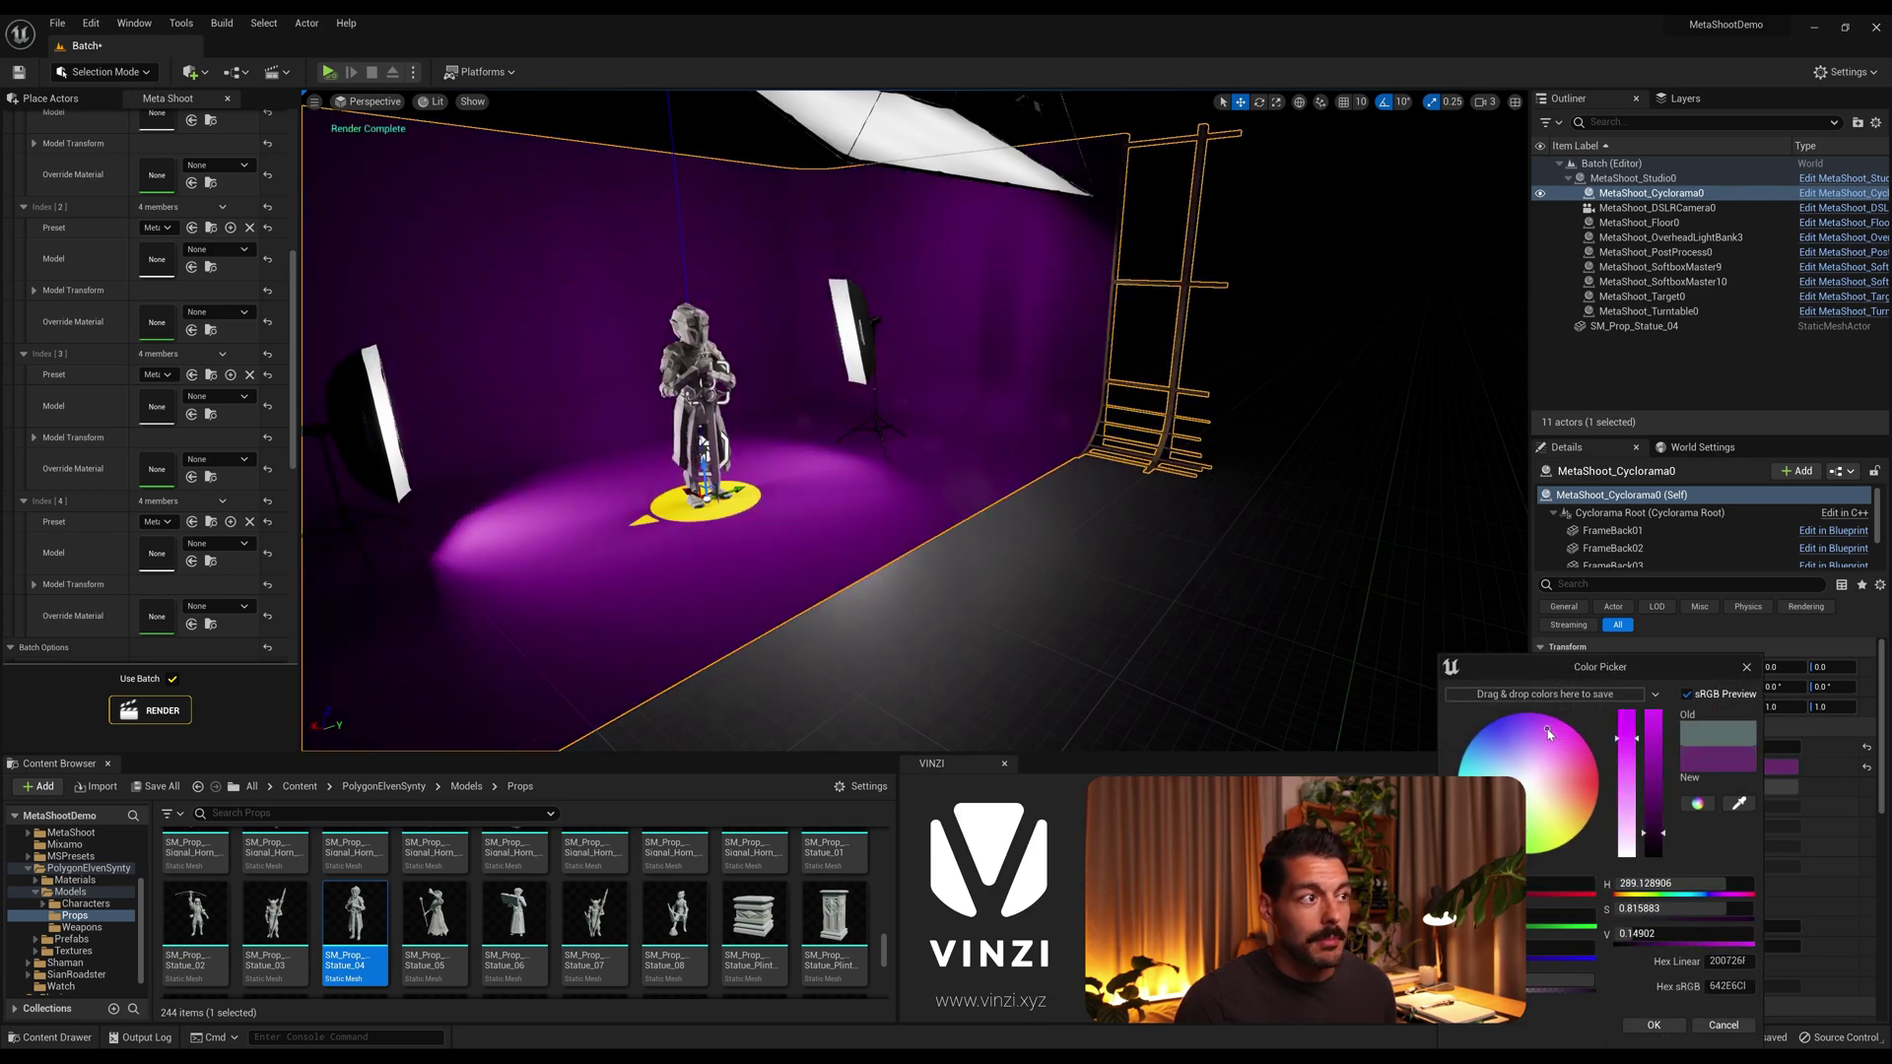
Step: Reposition the softbox behind the statue and move the overhead light bank along Y to about -171.8
click(858, 335)
drag(843, 317, 845, 199)
click(900, 149)
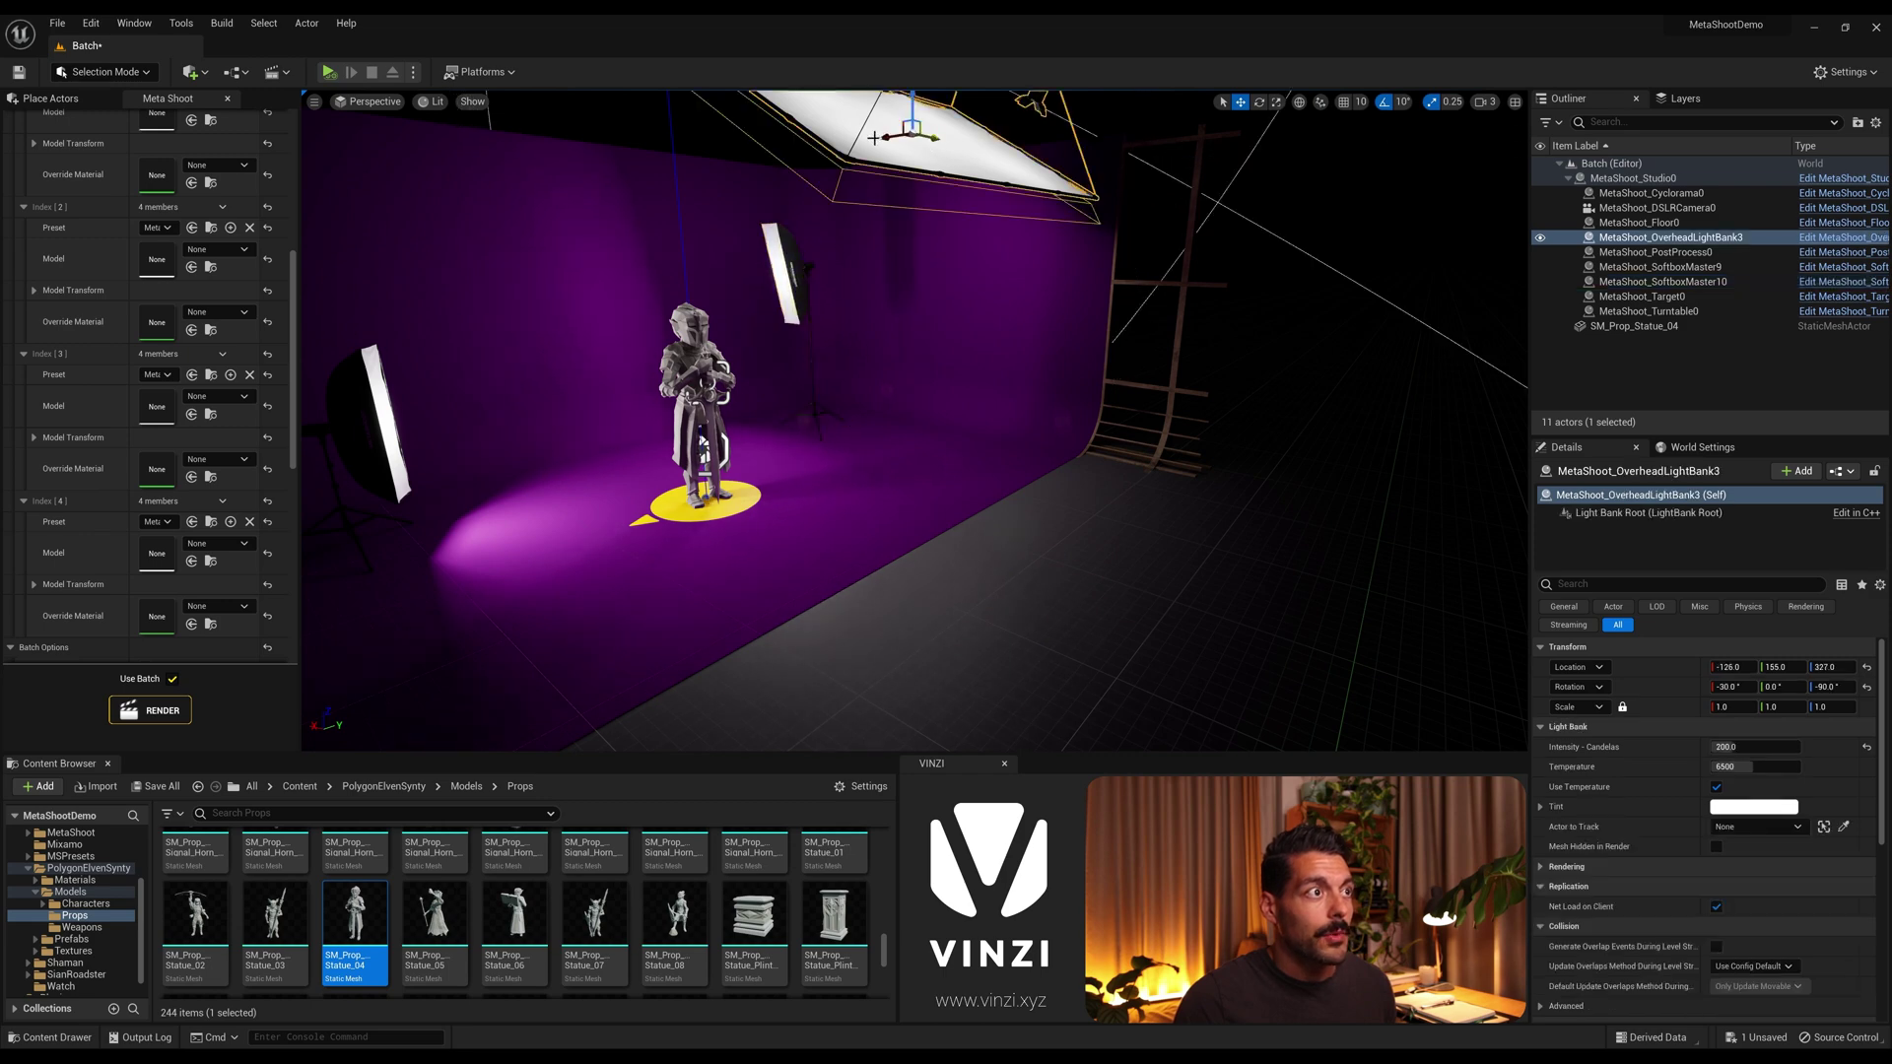
shift+drag(930, 139, 783, 164)
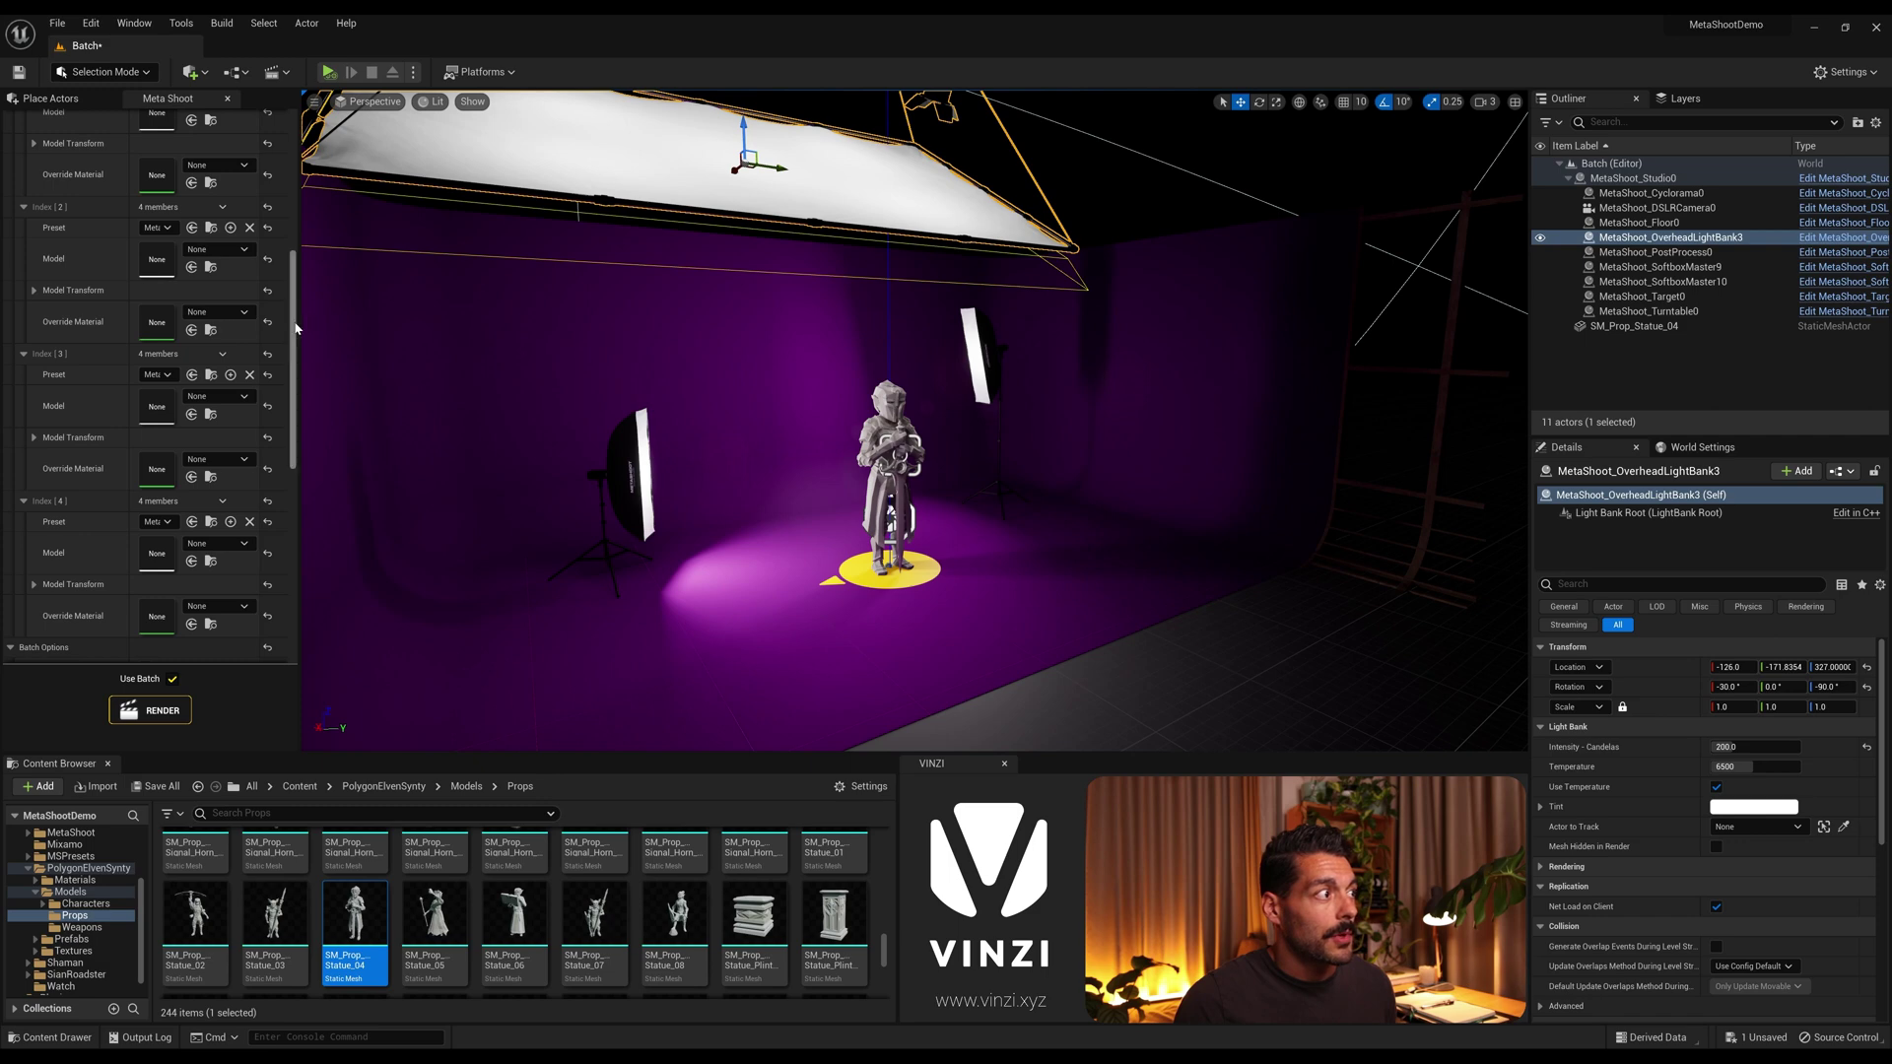
Step: Save the modified studio as a local custom preset named BatchTest
drag(292, 316, 291, 167)
click(182, 183)
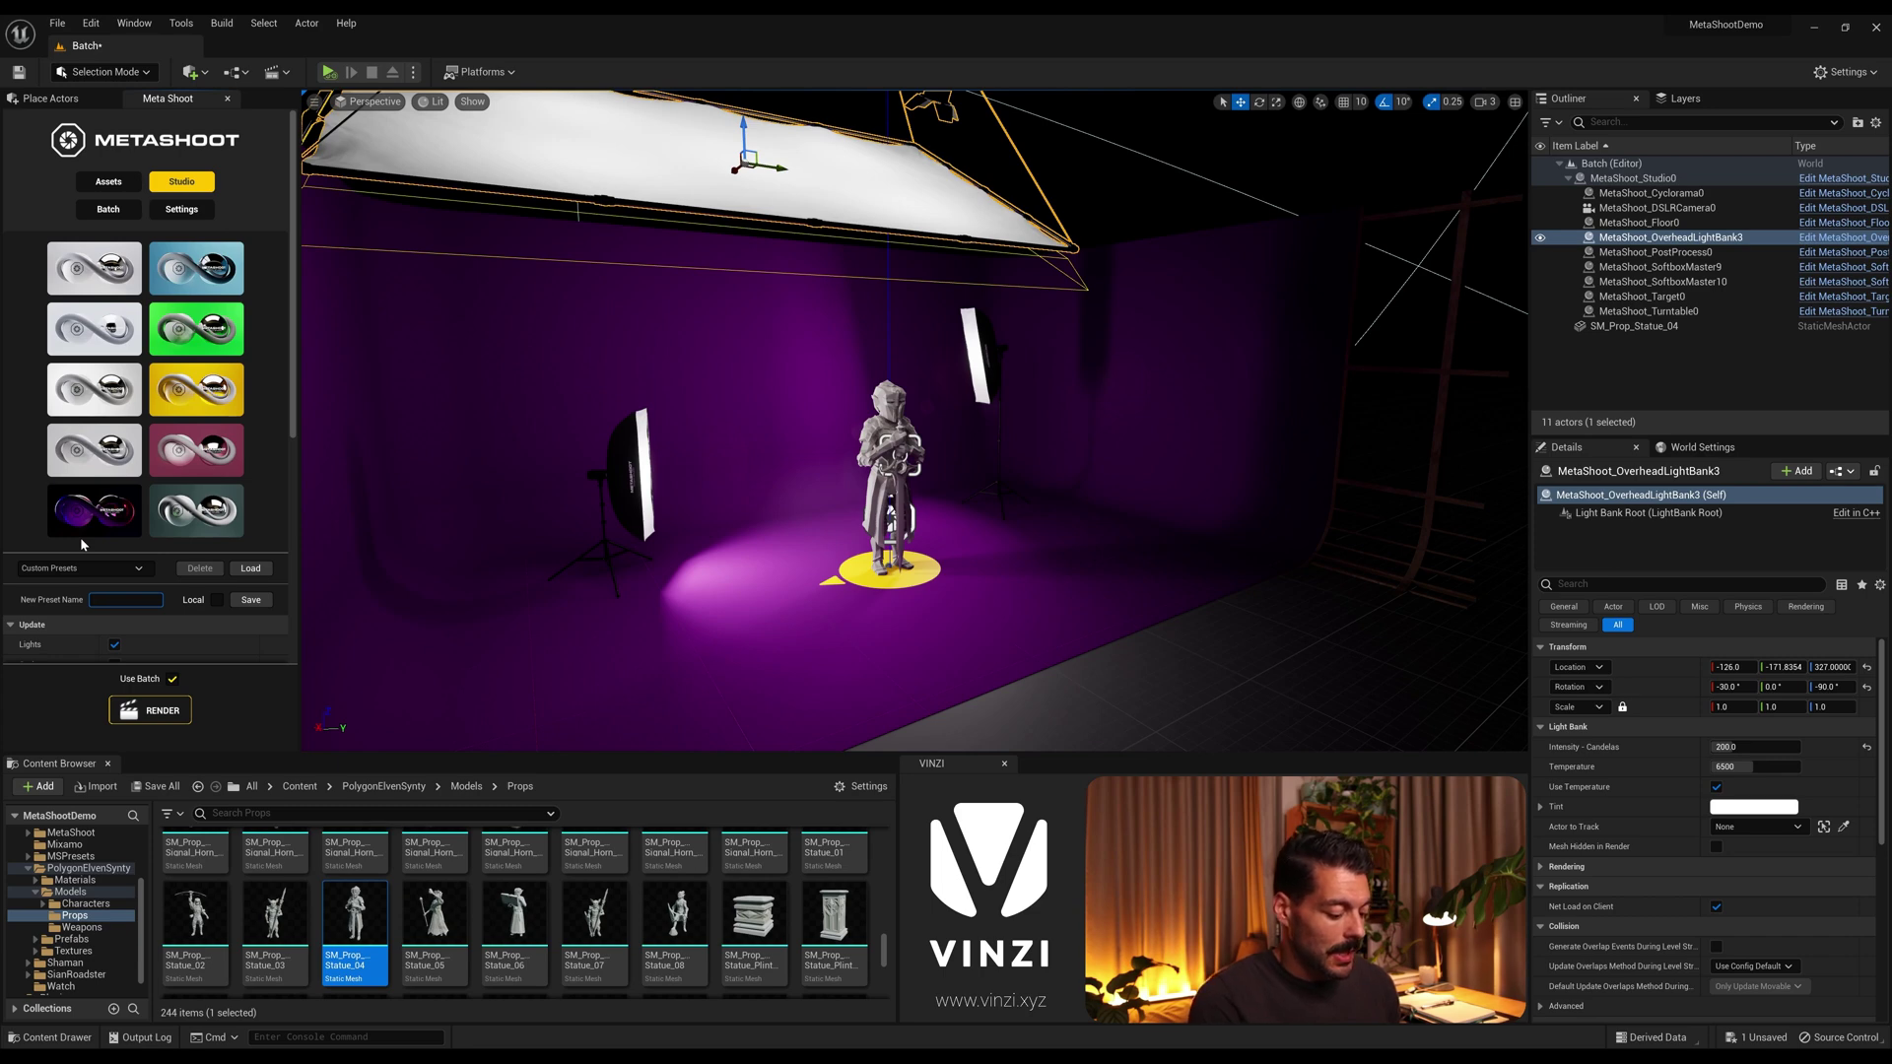
text(BatchTest)
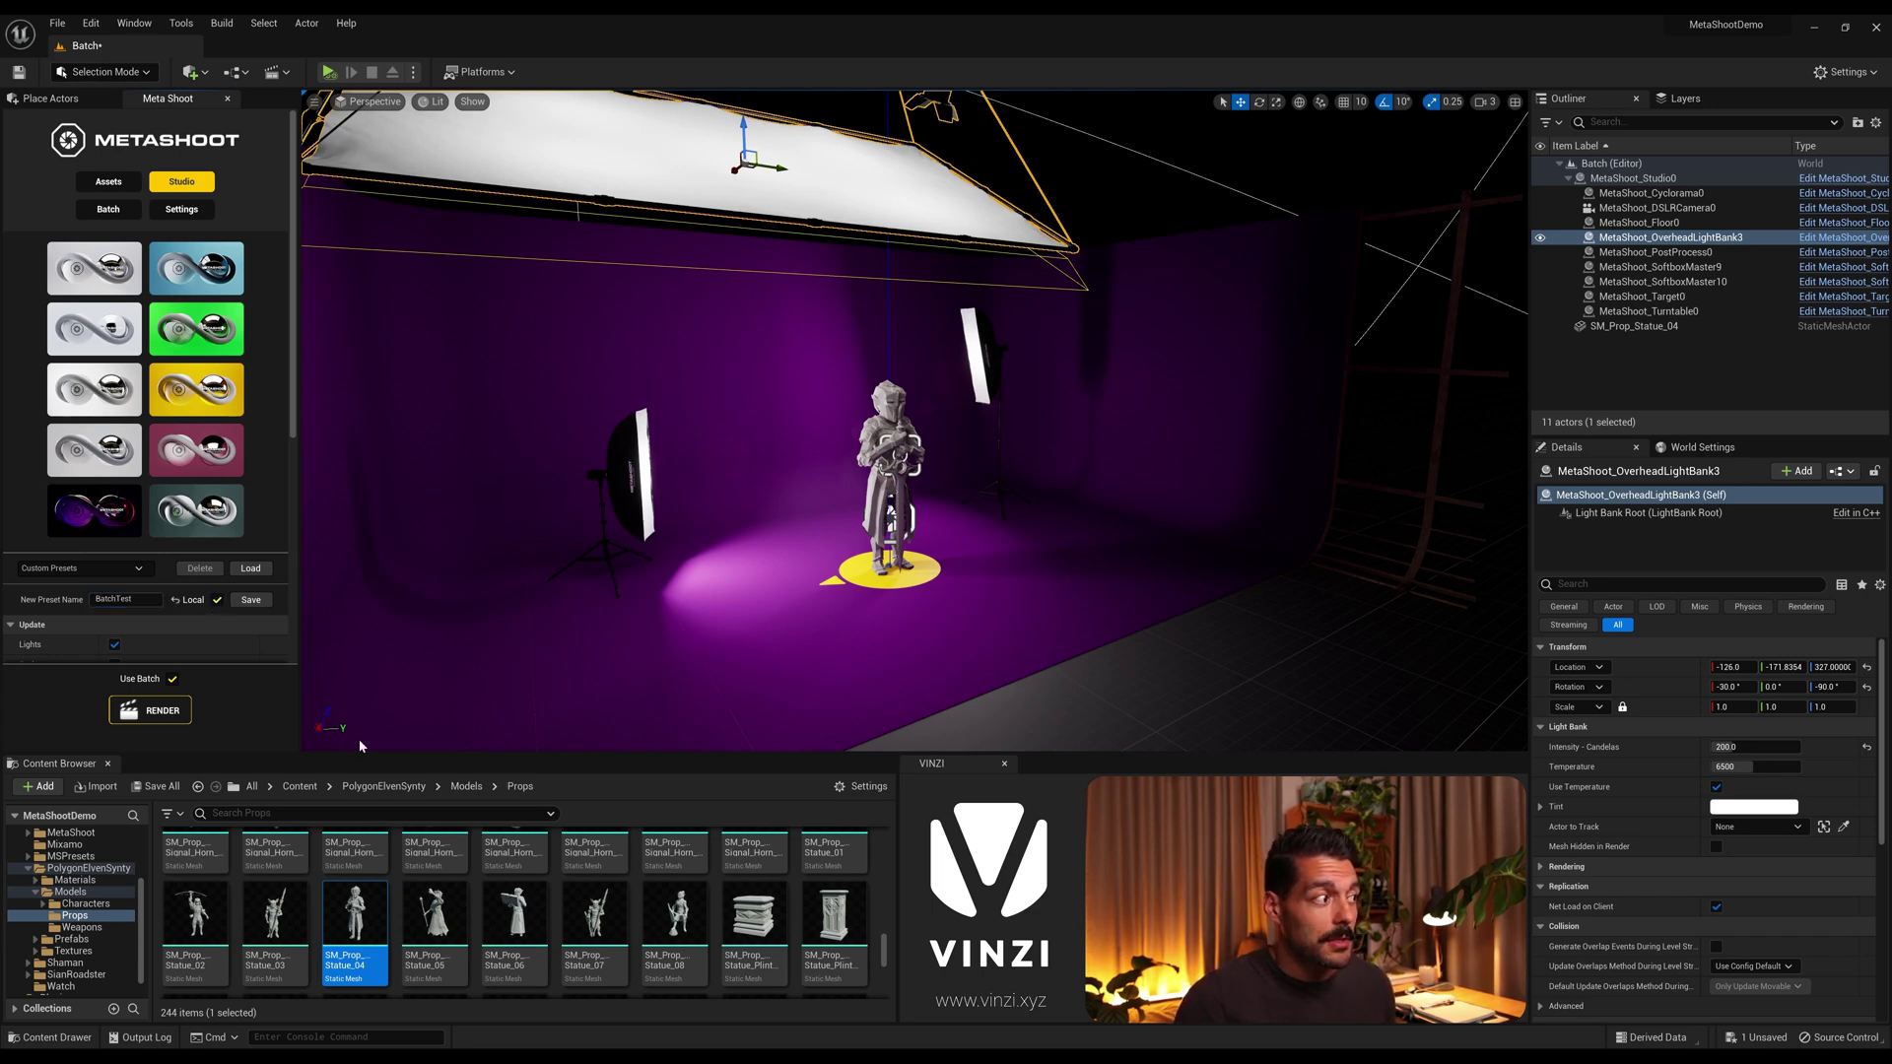
click(252, 601)
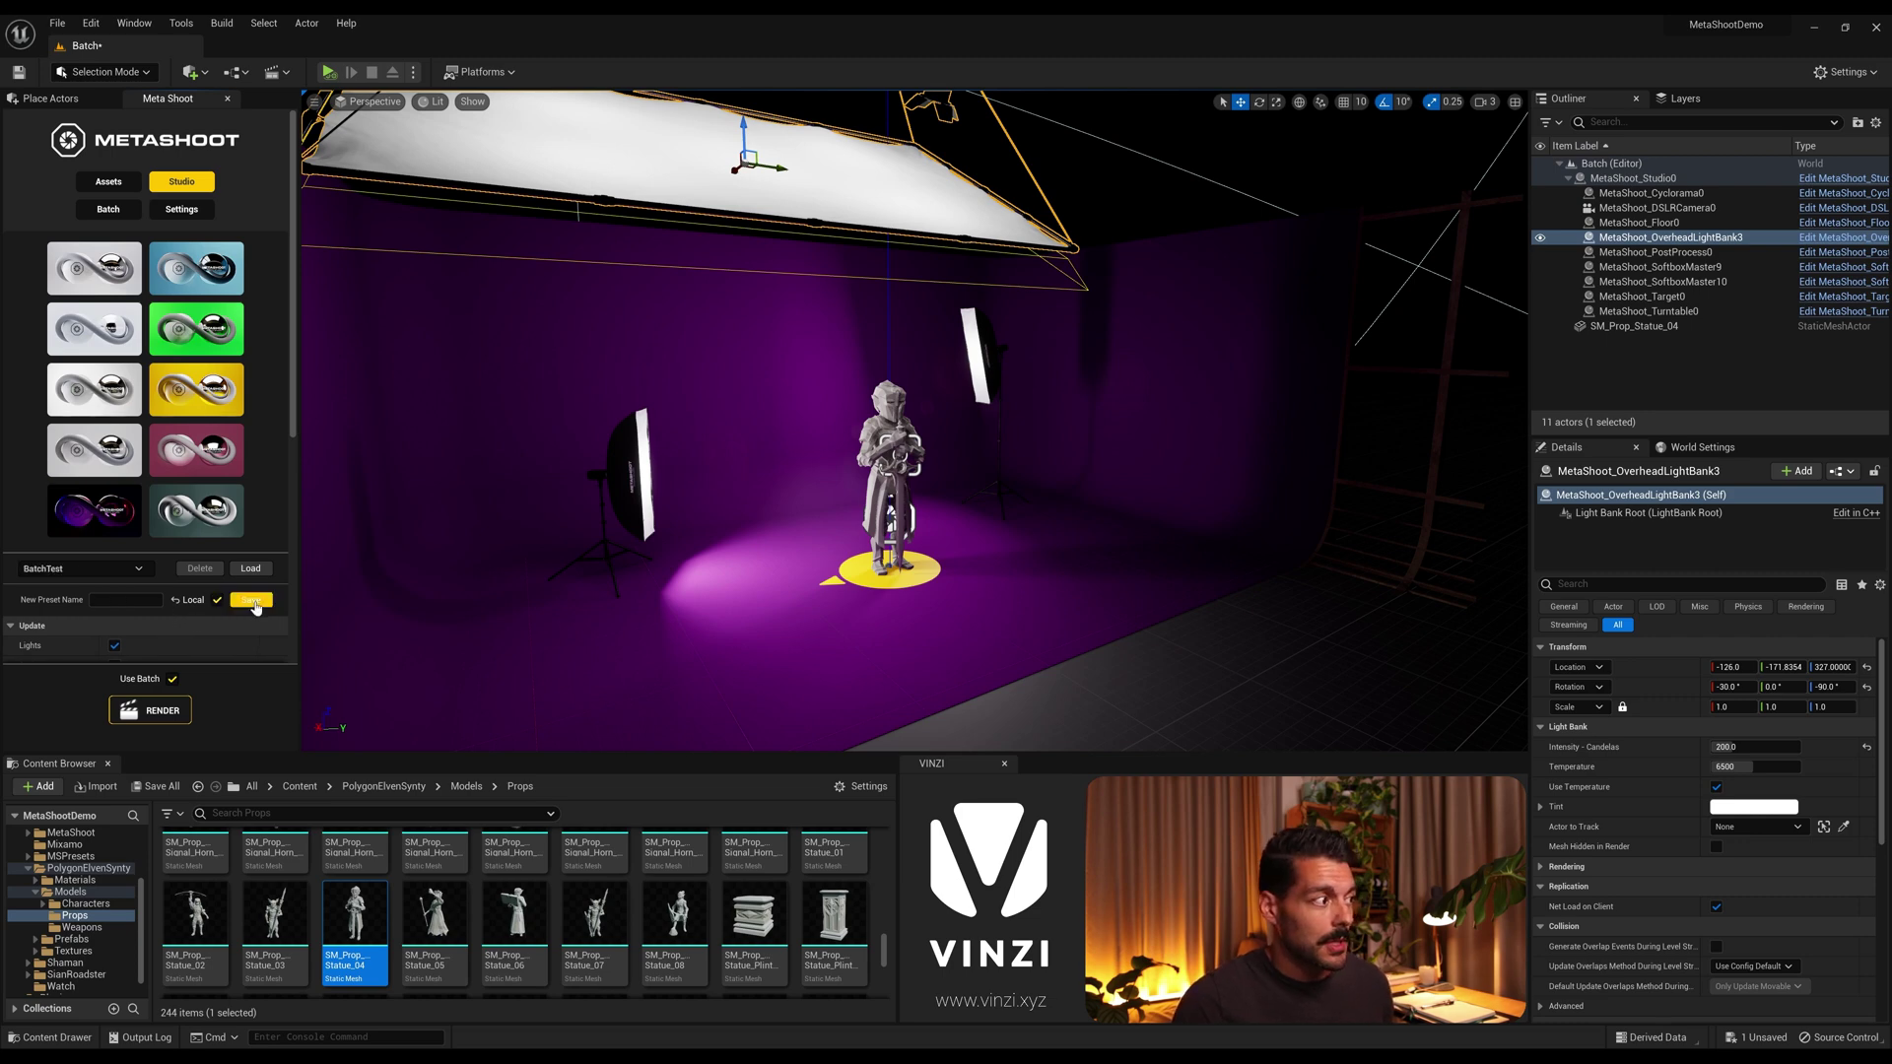
Step: Replace the preset of Stage Array entry 2 with BatchTest
click(126, 211)
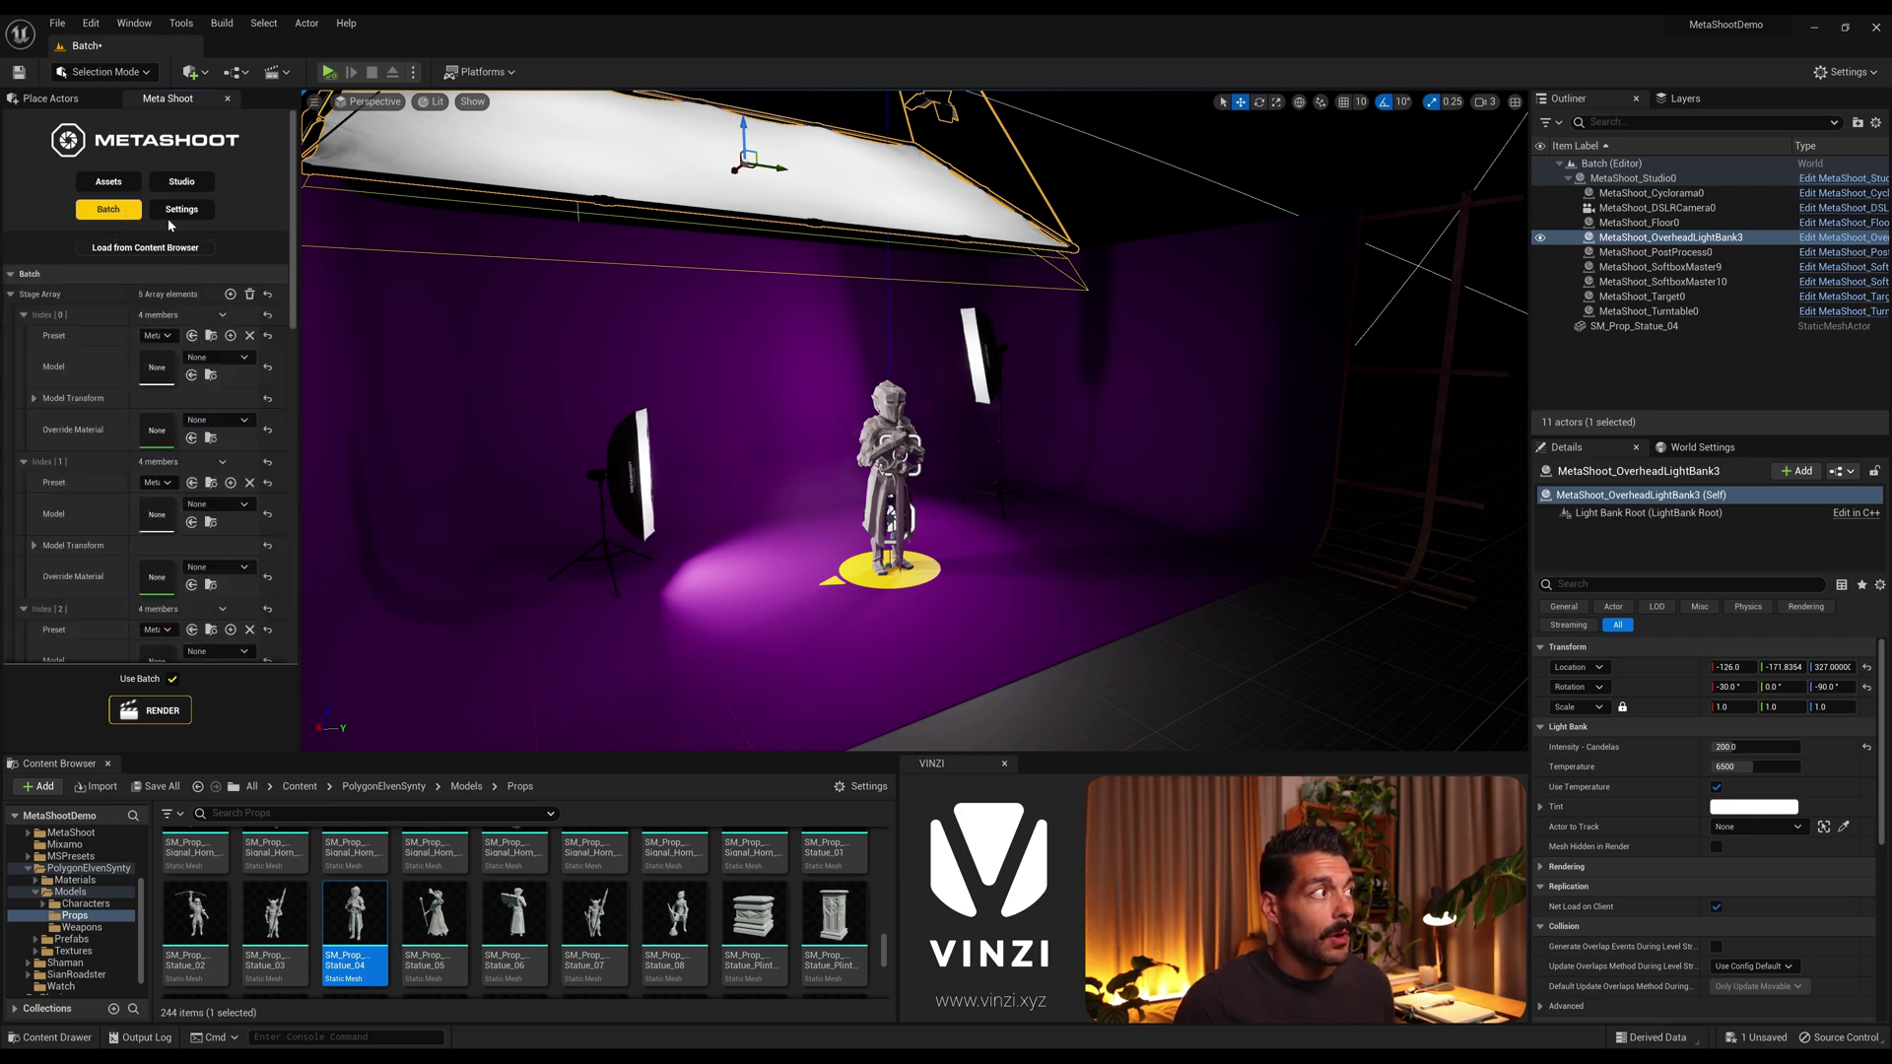
drag(292, 239, 279, 317)
scroll(278, 311, up, 2)
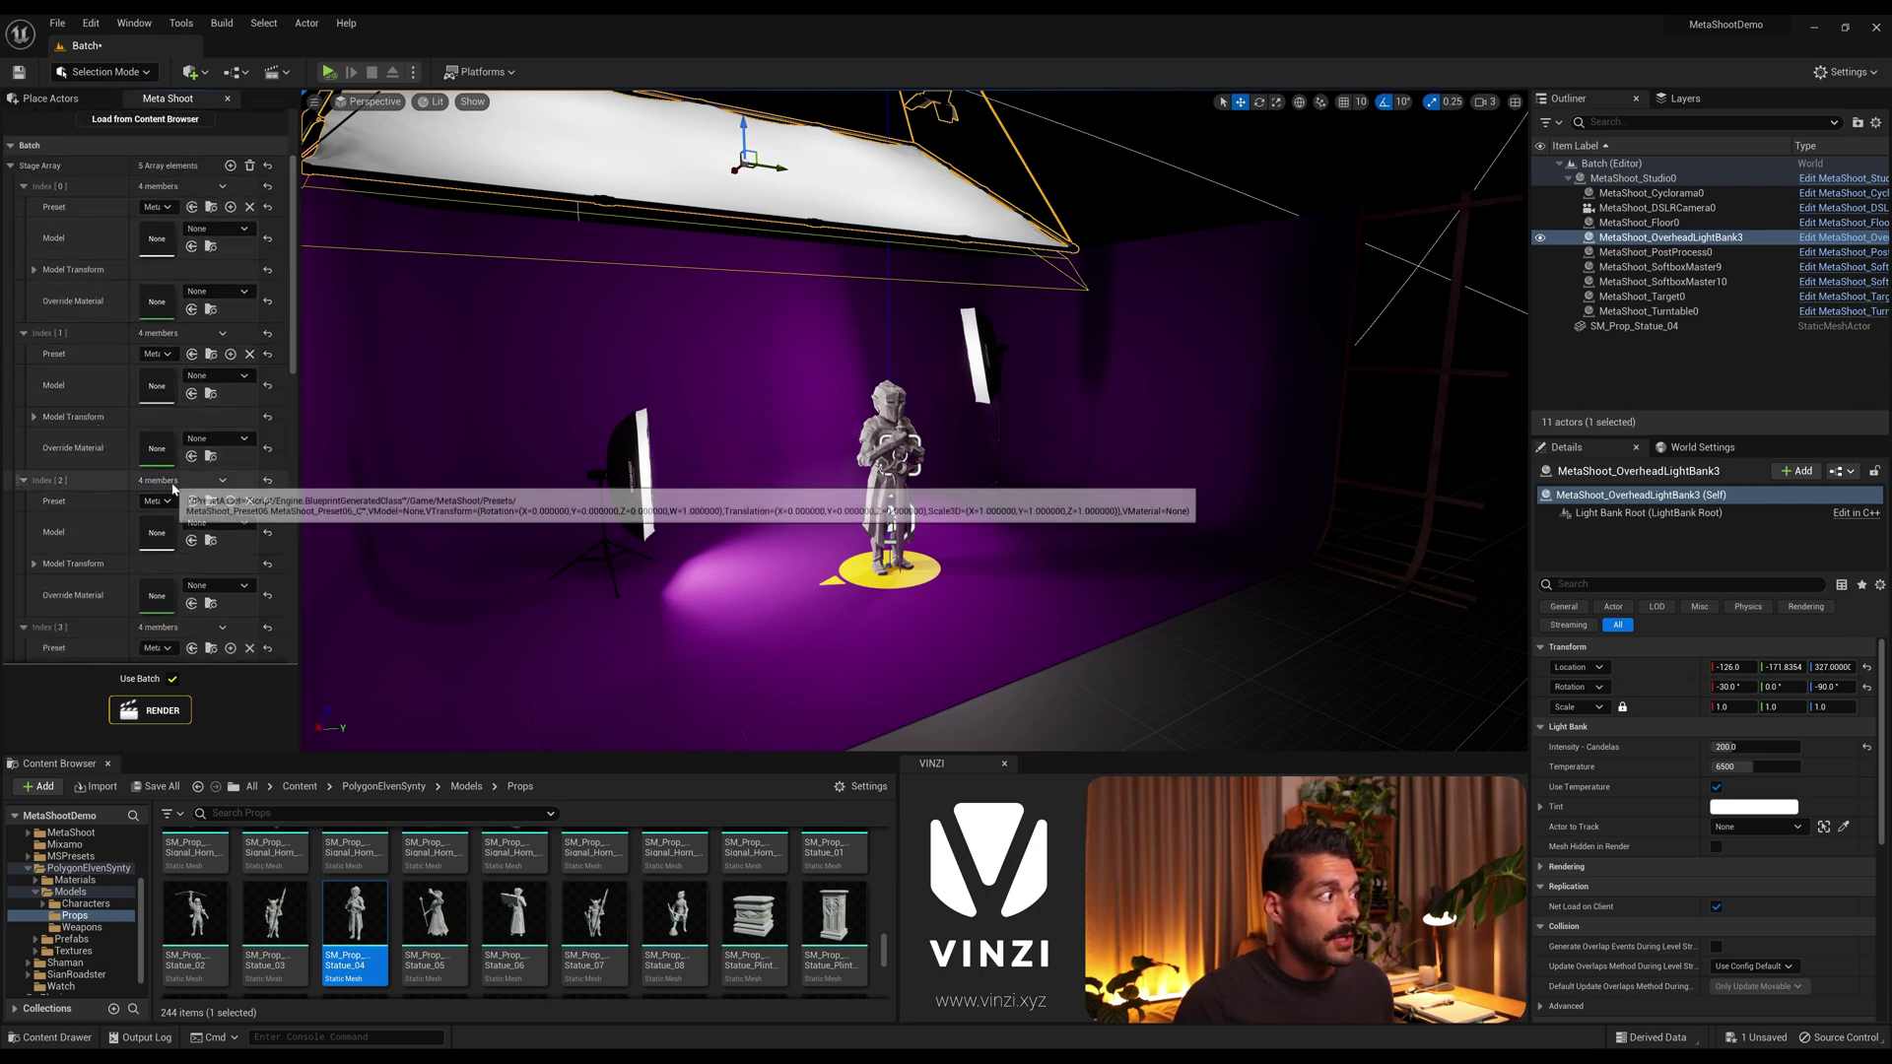
click(159, 500)
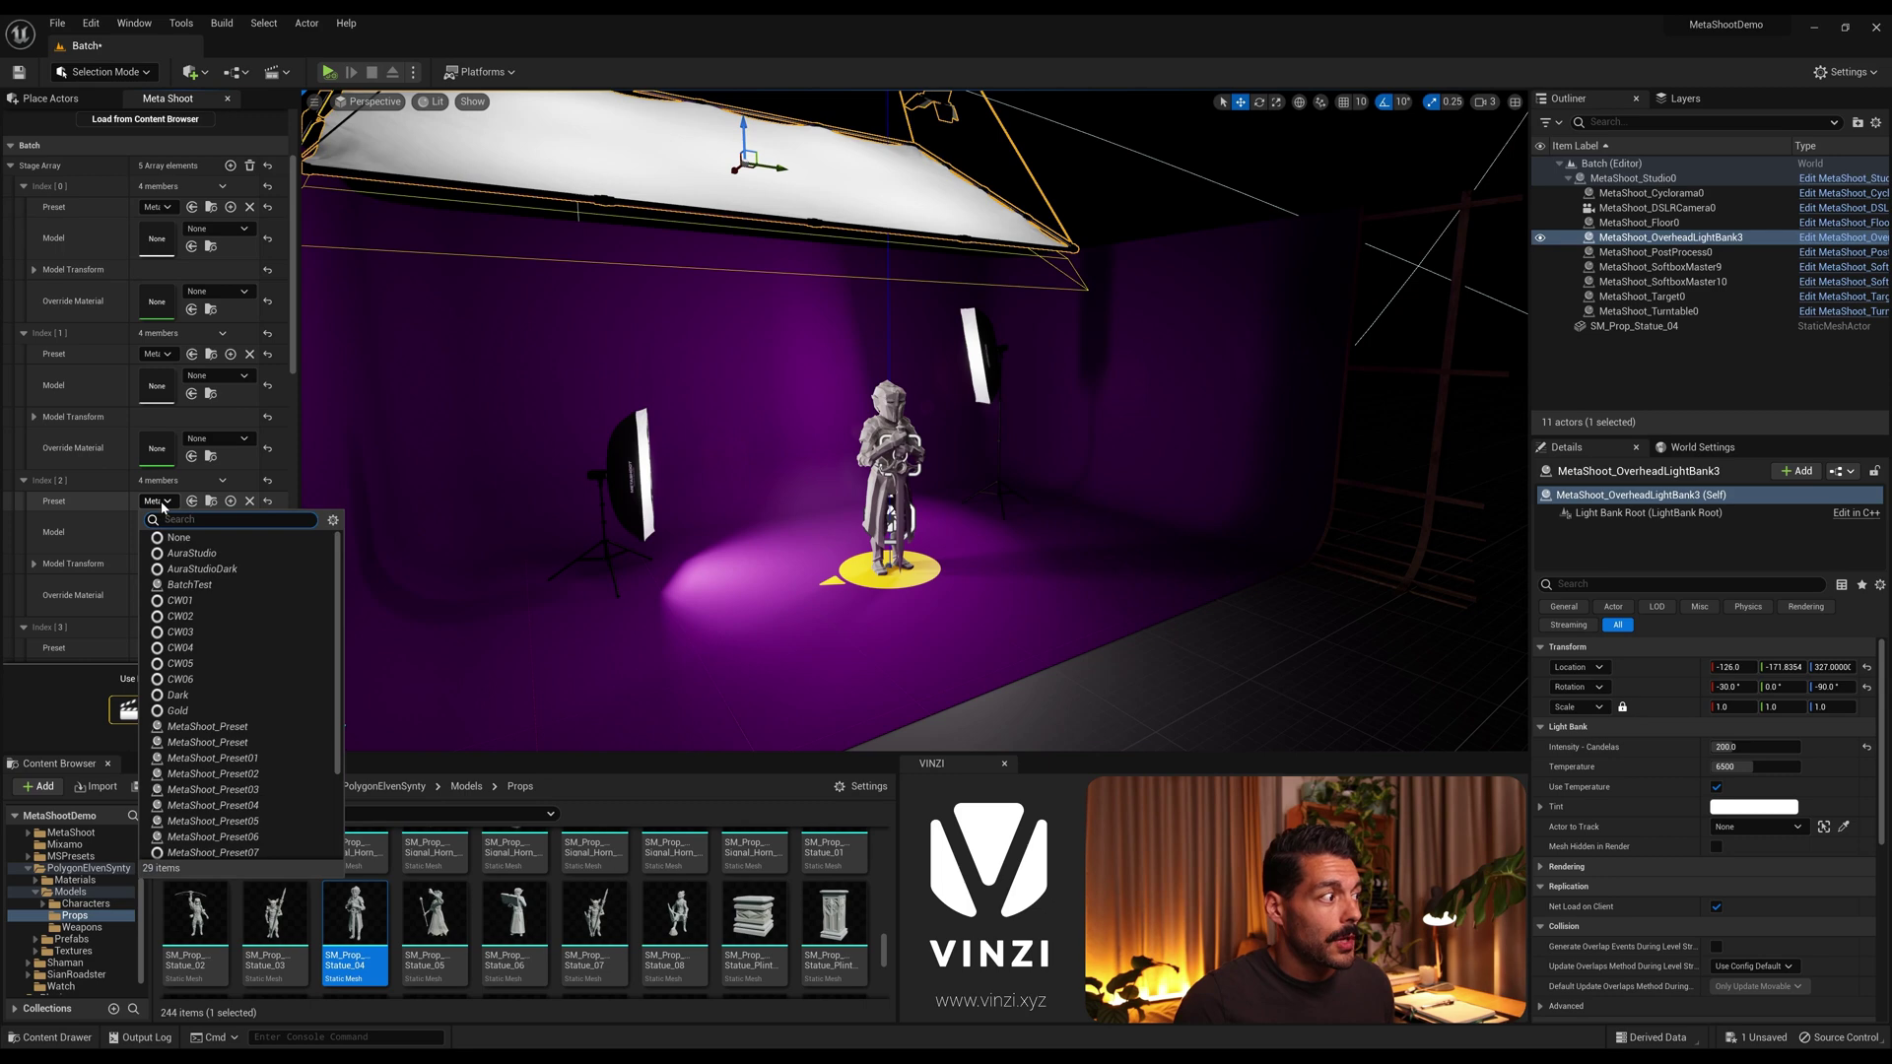
click(189, 586)
scroll(293, 320, up, 3)
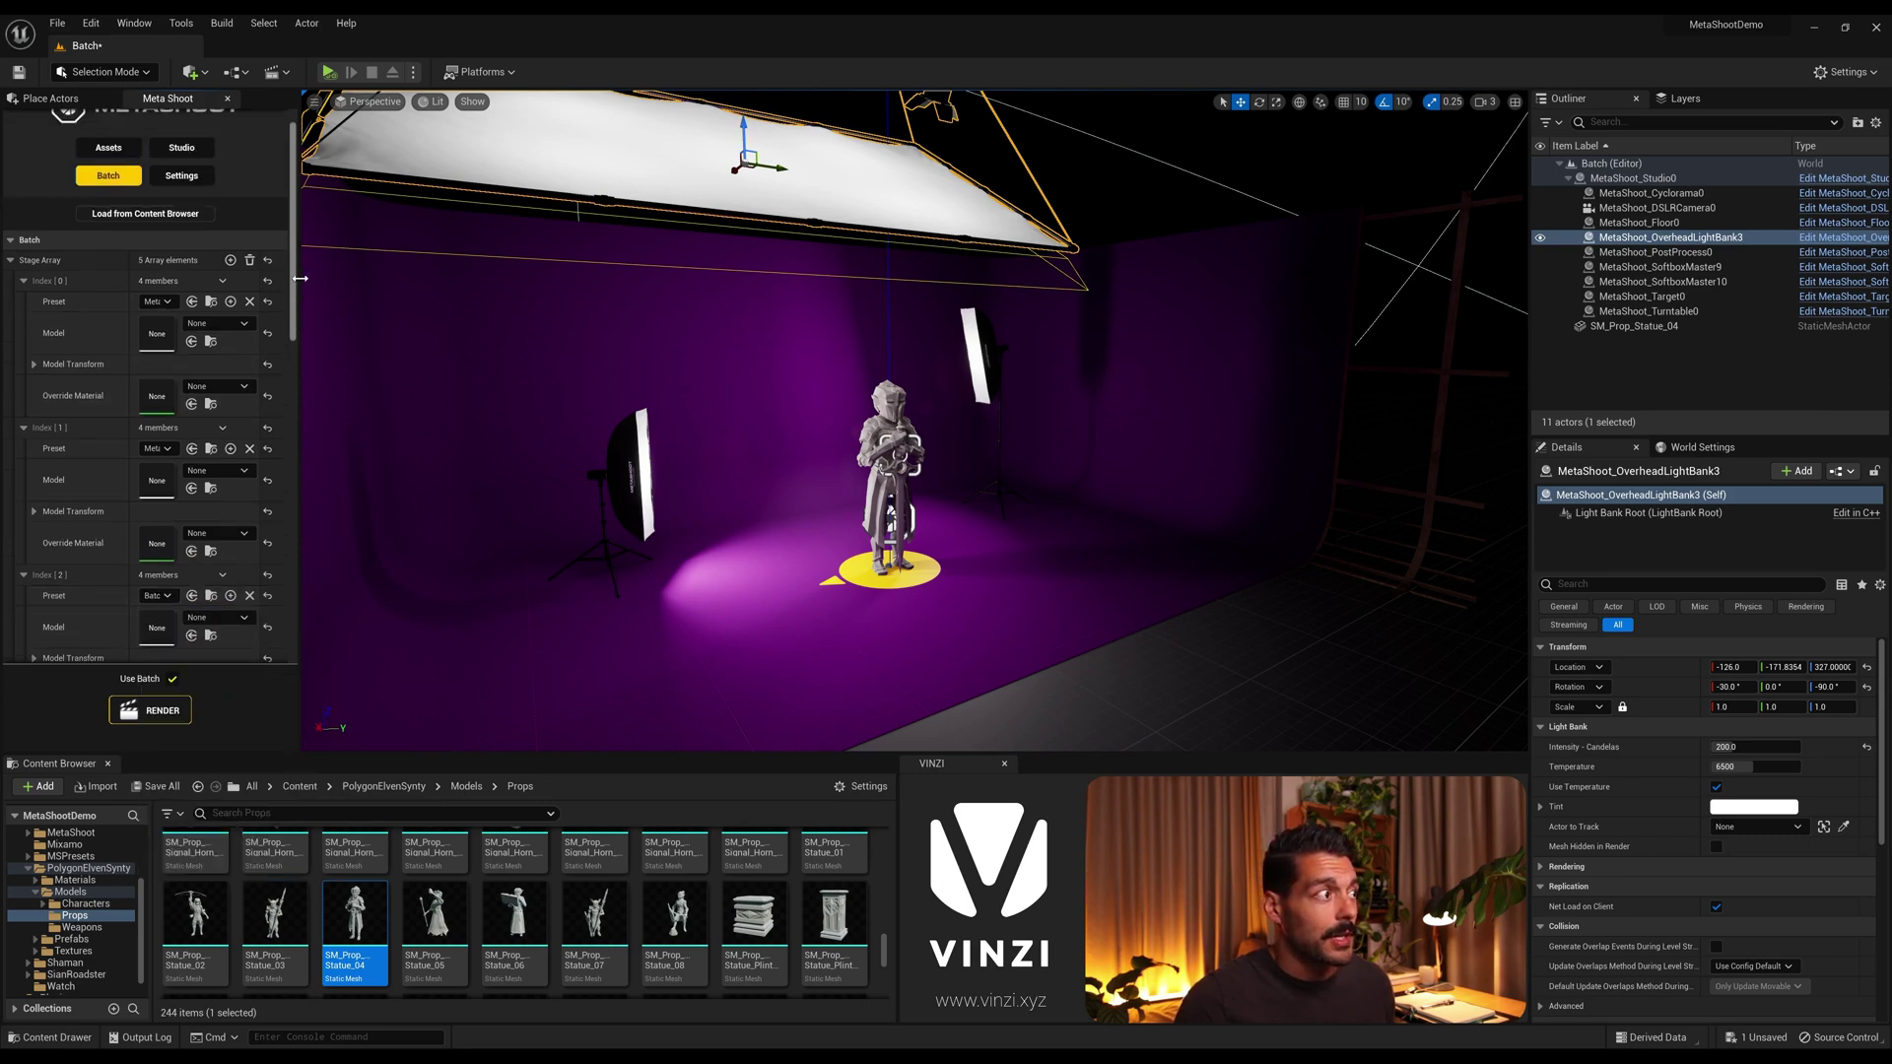
Step: Select the DSLR camera to show its preview, render the statue's preset batch, and clear the selection
click(1656, 208)
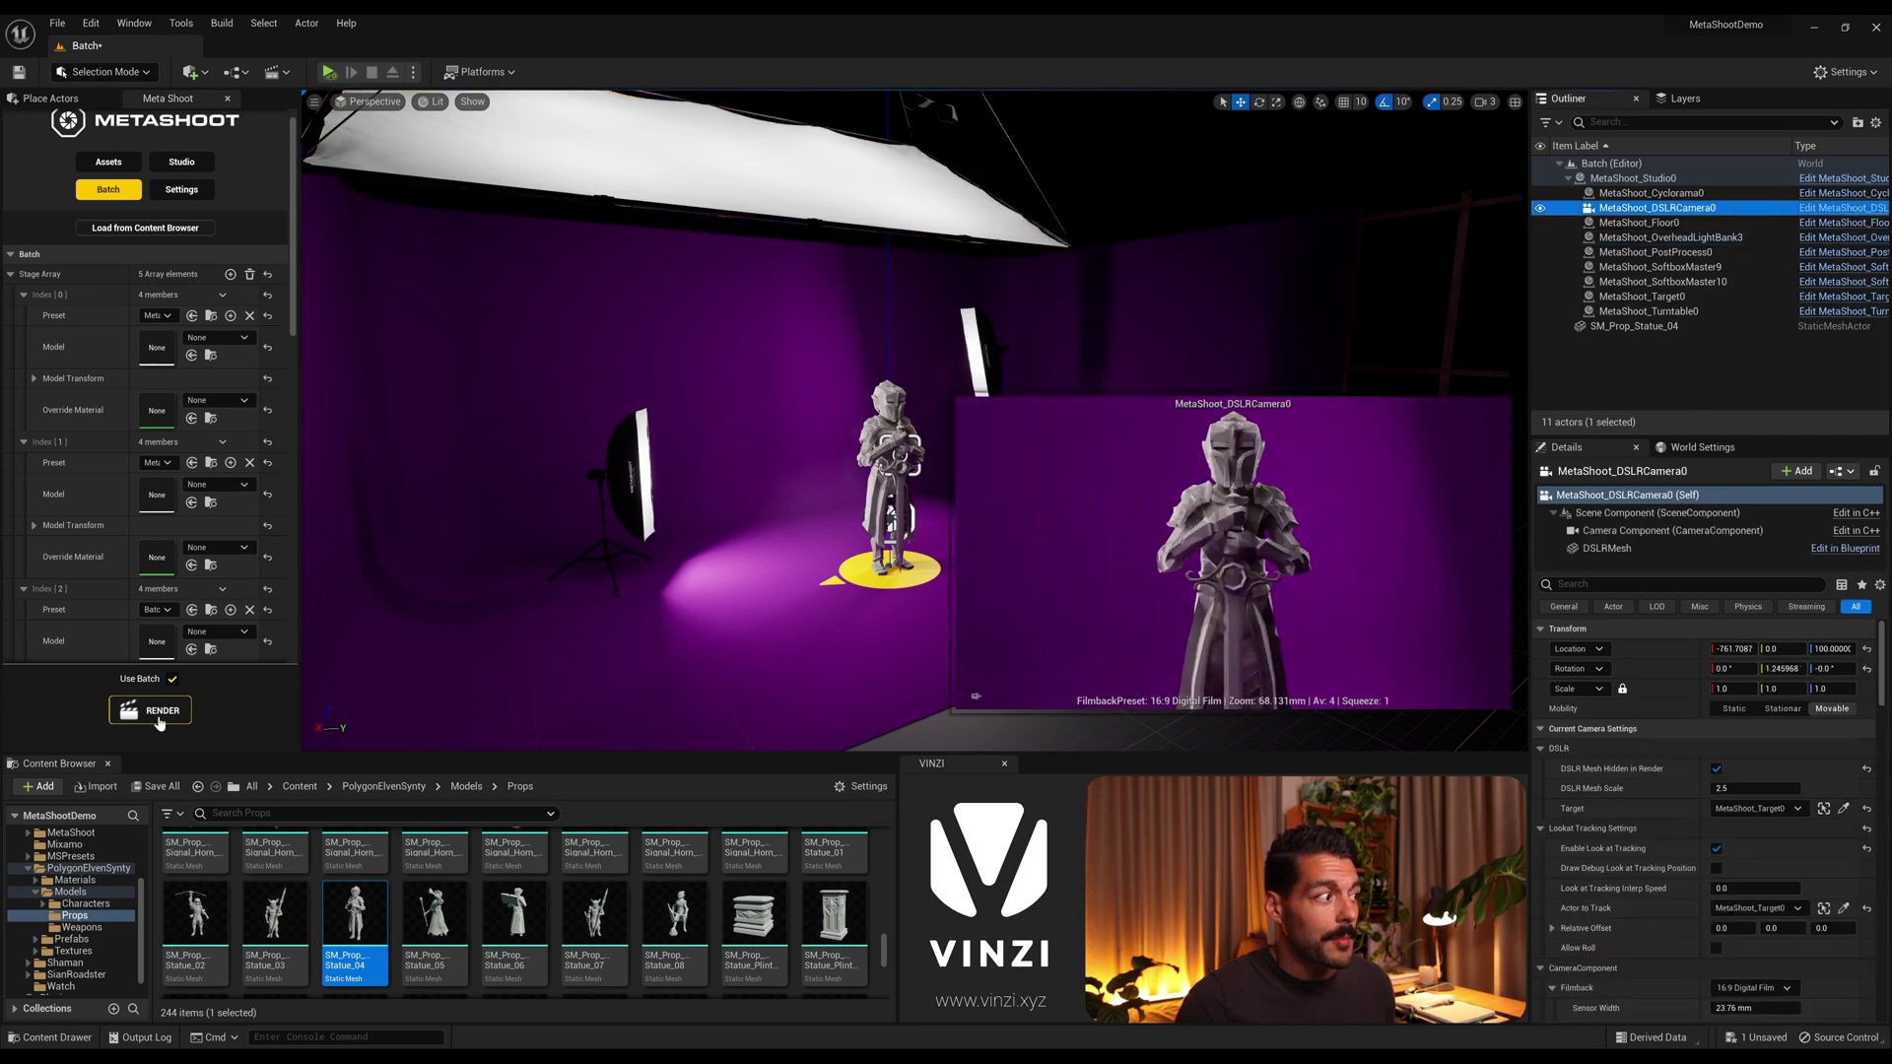
click(150, 711)
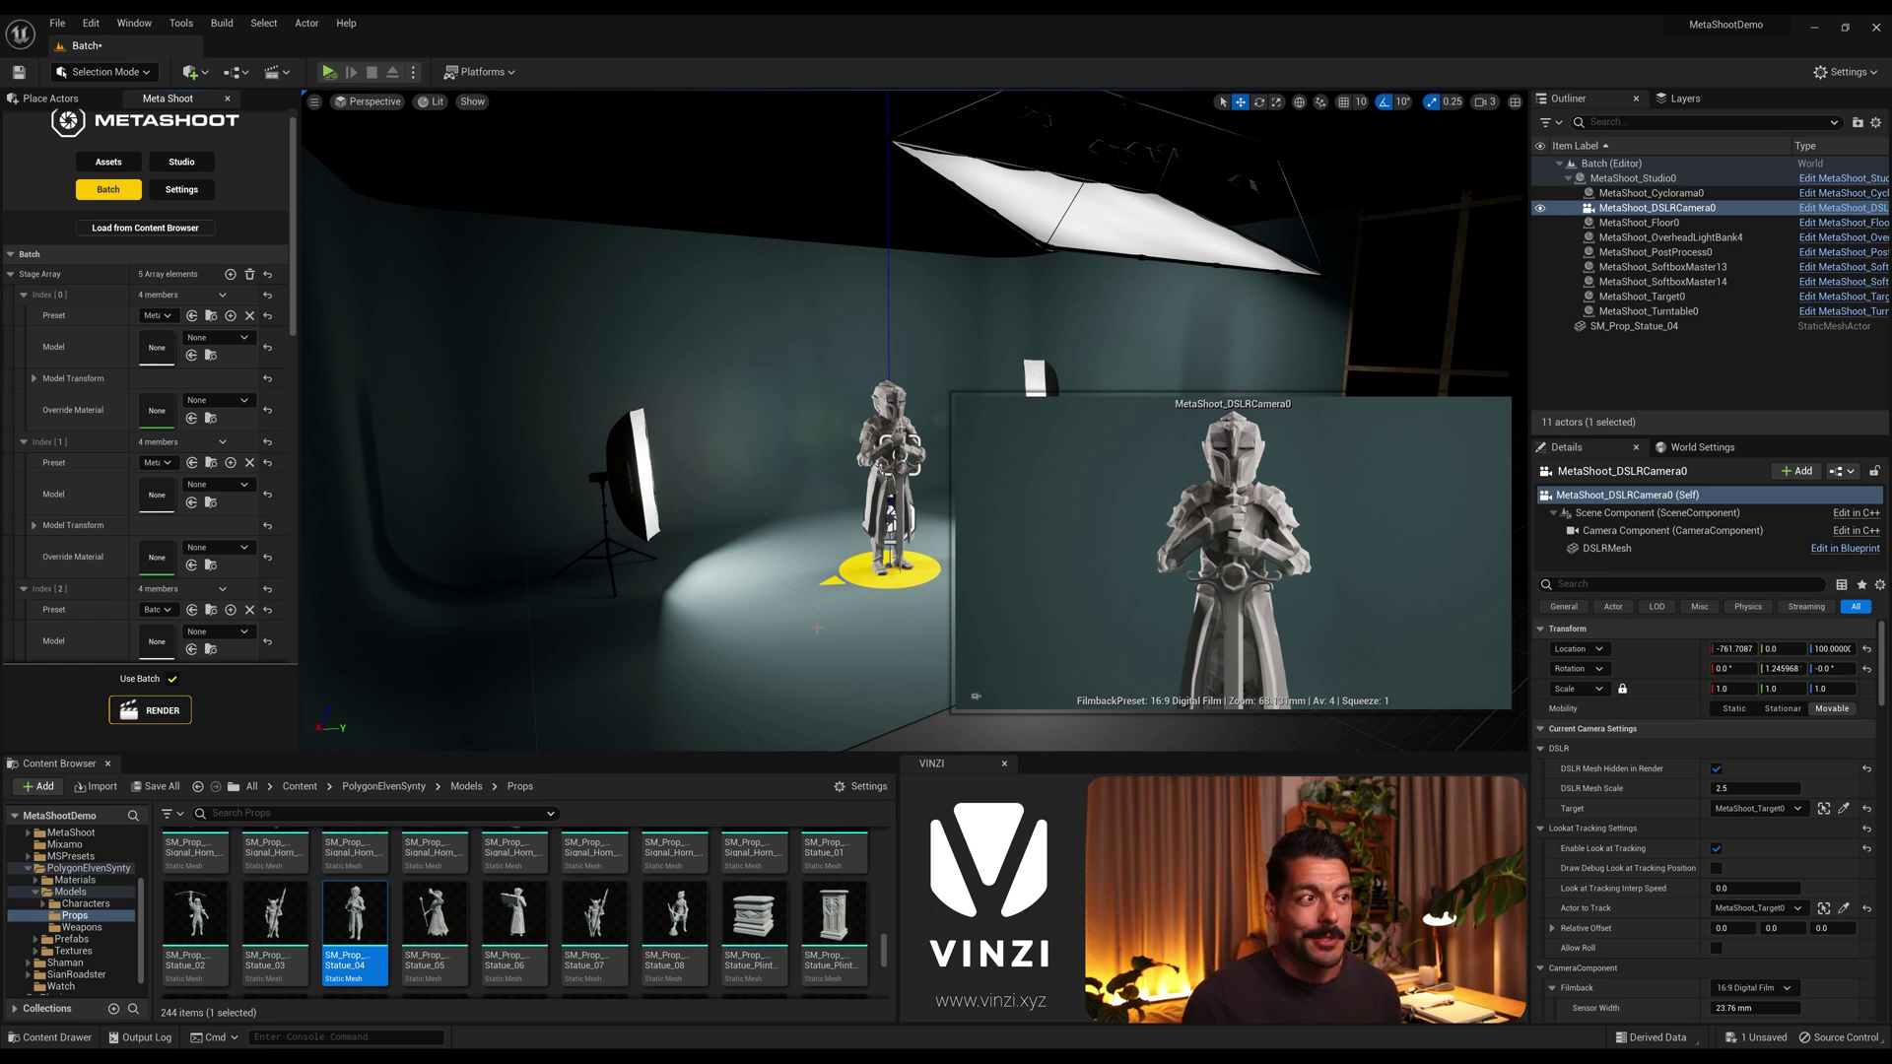
right_drag(800, 530, 801, 531)
key(Escape)
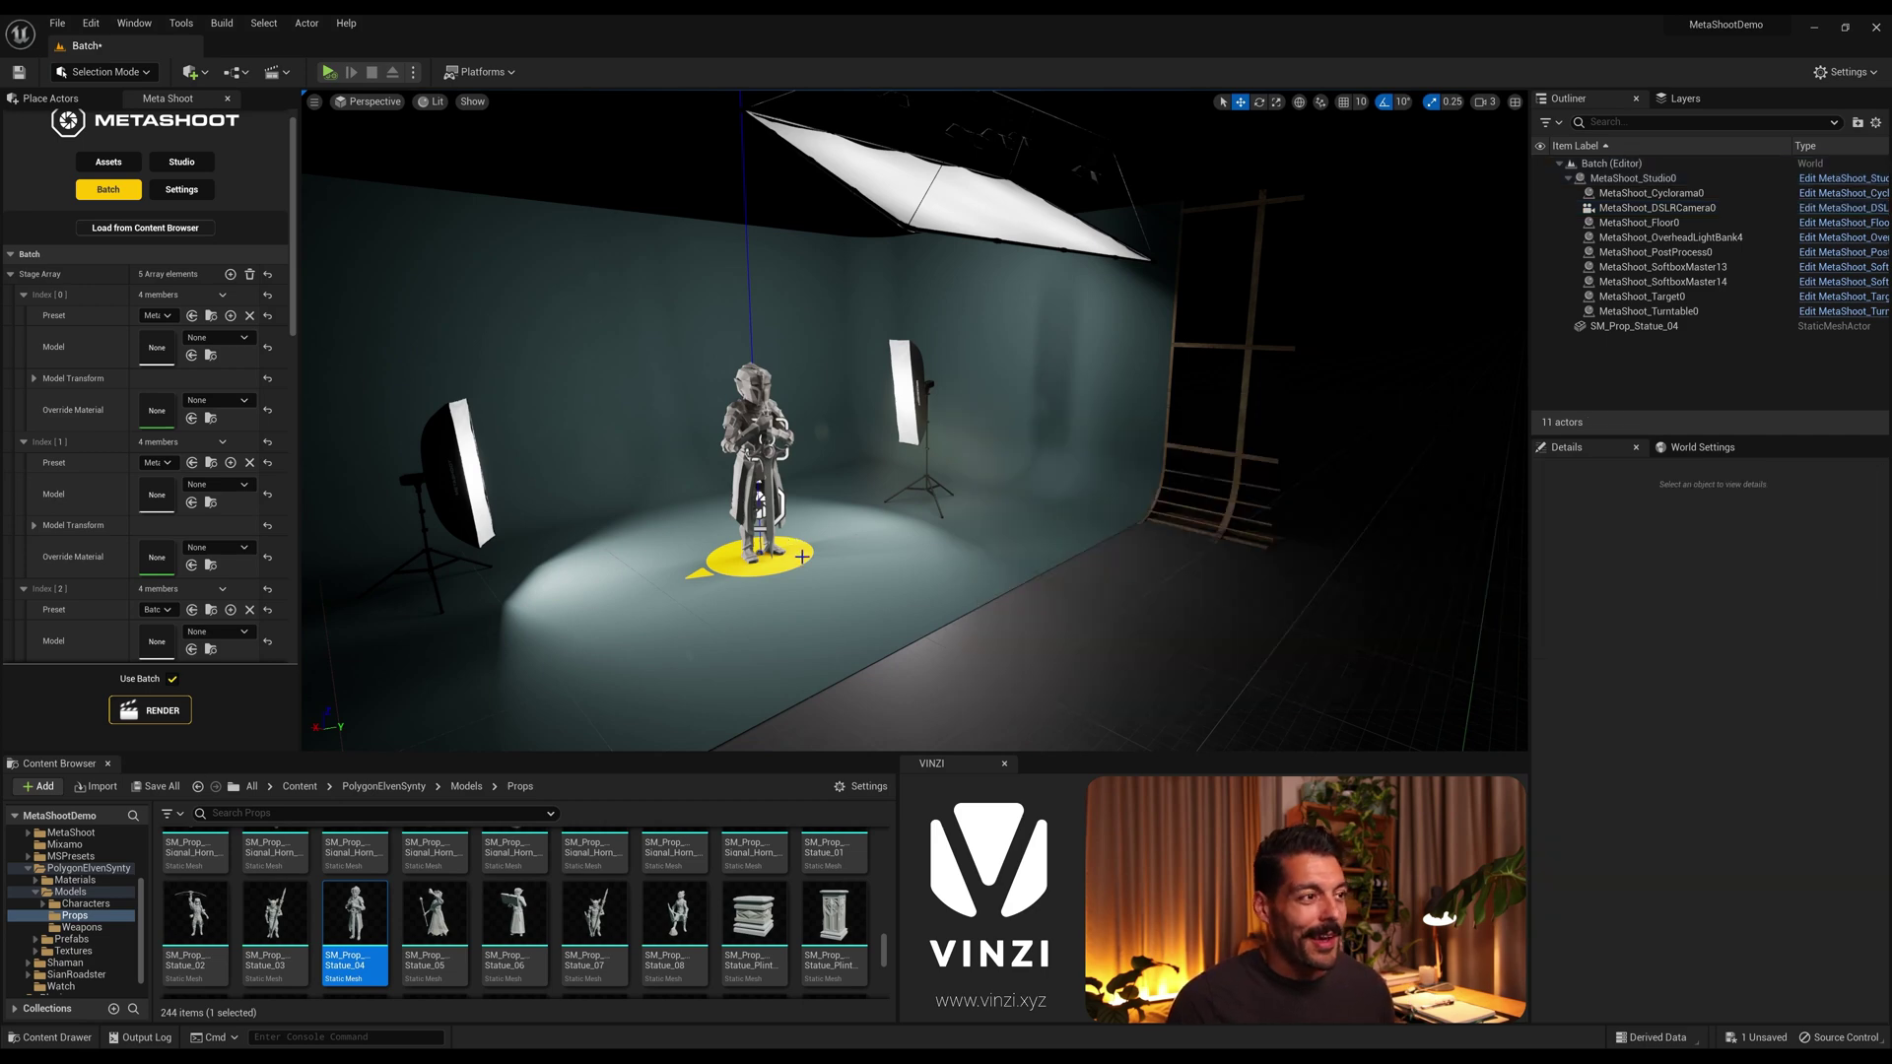
Step: Delete the knight statue from the scene and apply the first built-in studio preset
click(746, 415)
key(Delete)
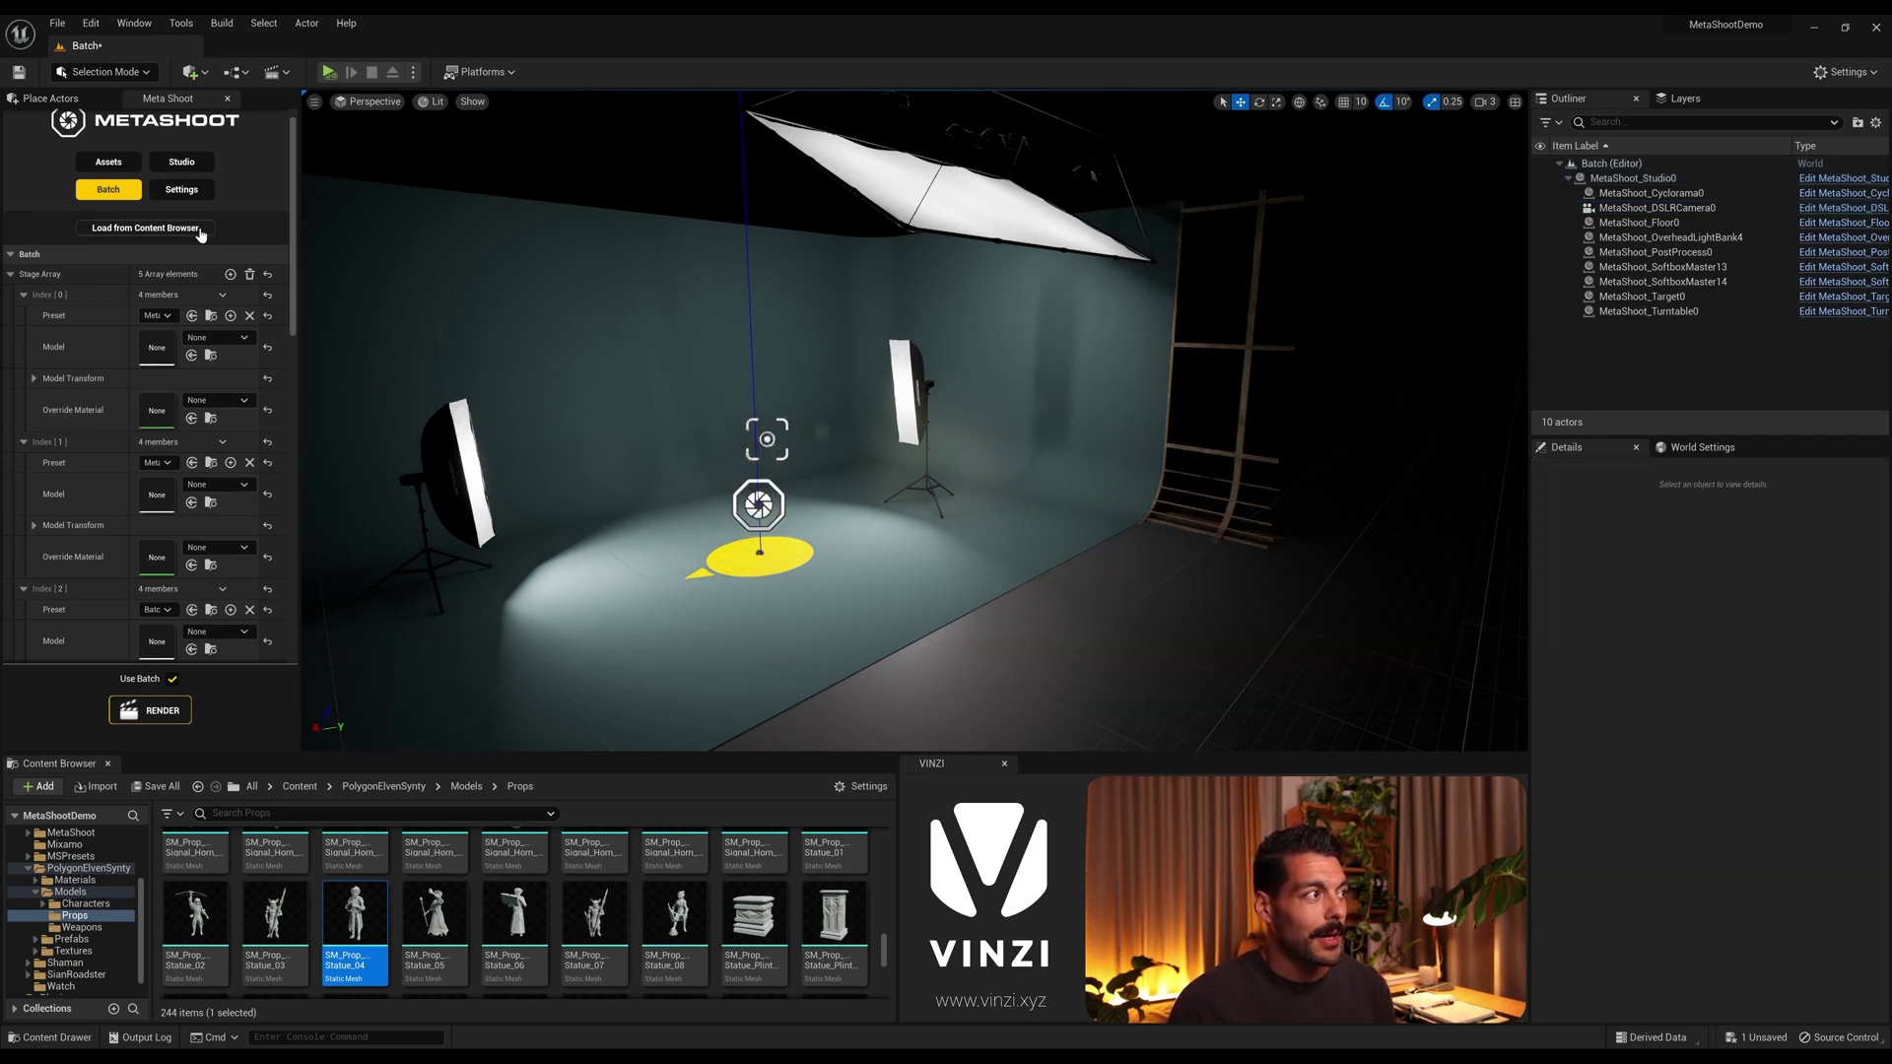
click(181, 161)
click(91, 258)
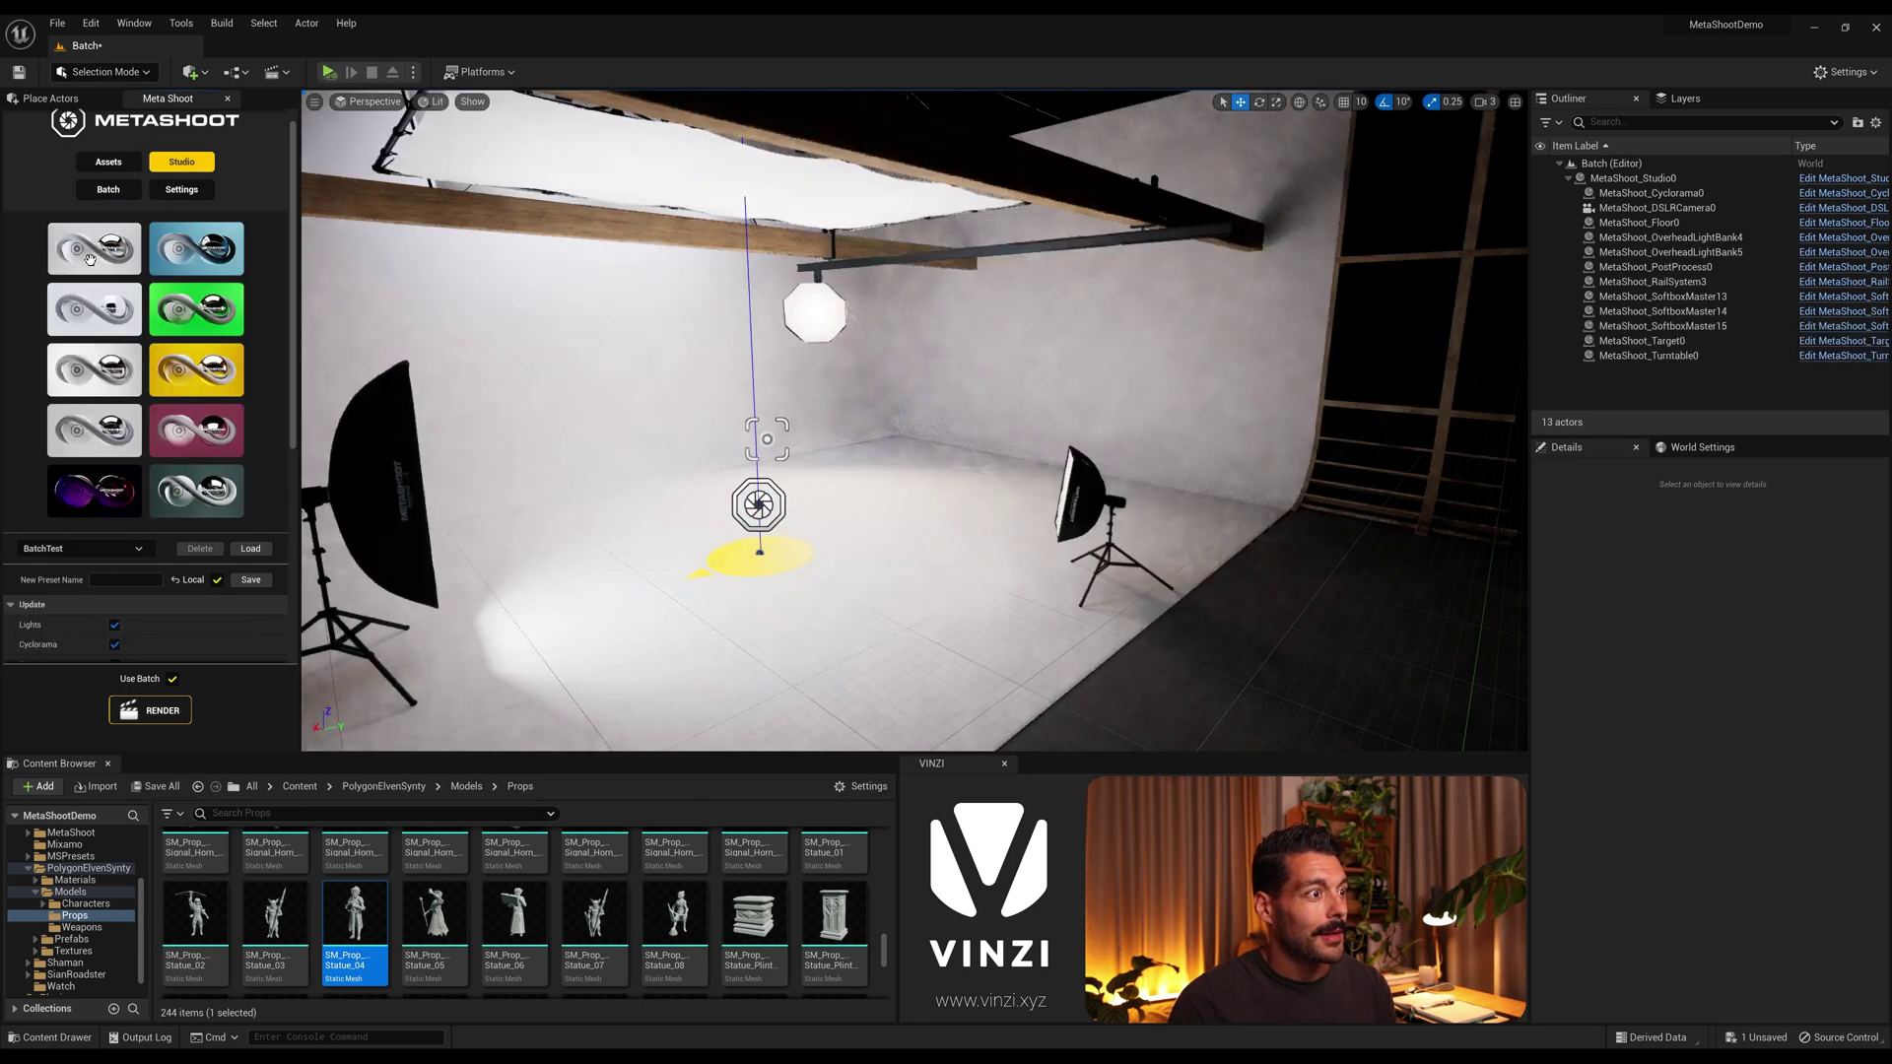
right_drag(940, 516, 924, 511)
Step: Open the AutomotiveMaterials content folder and set the MetaShoot target's location to X 0 and Z 100
scroll(88, 917, up, 5)
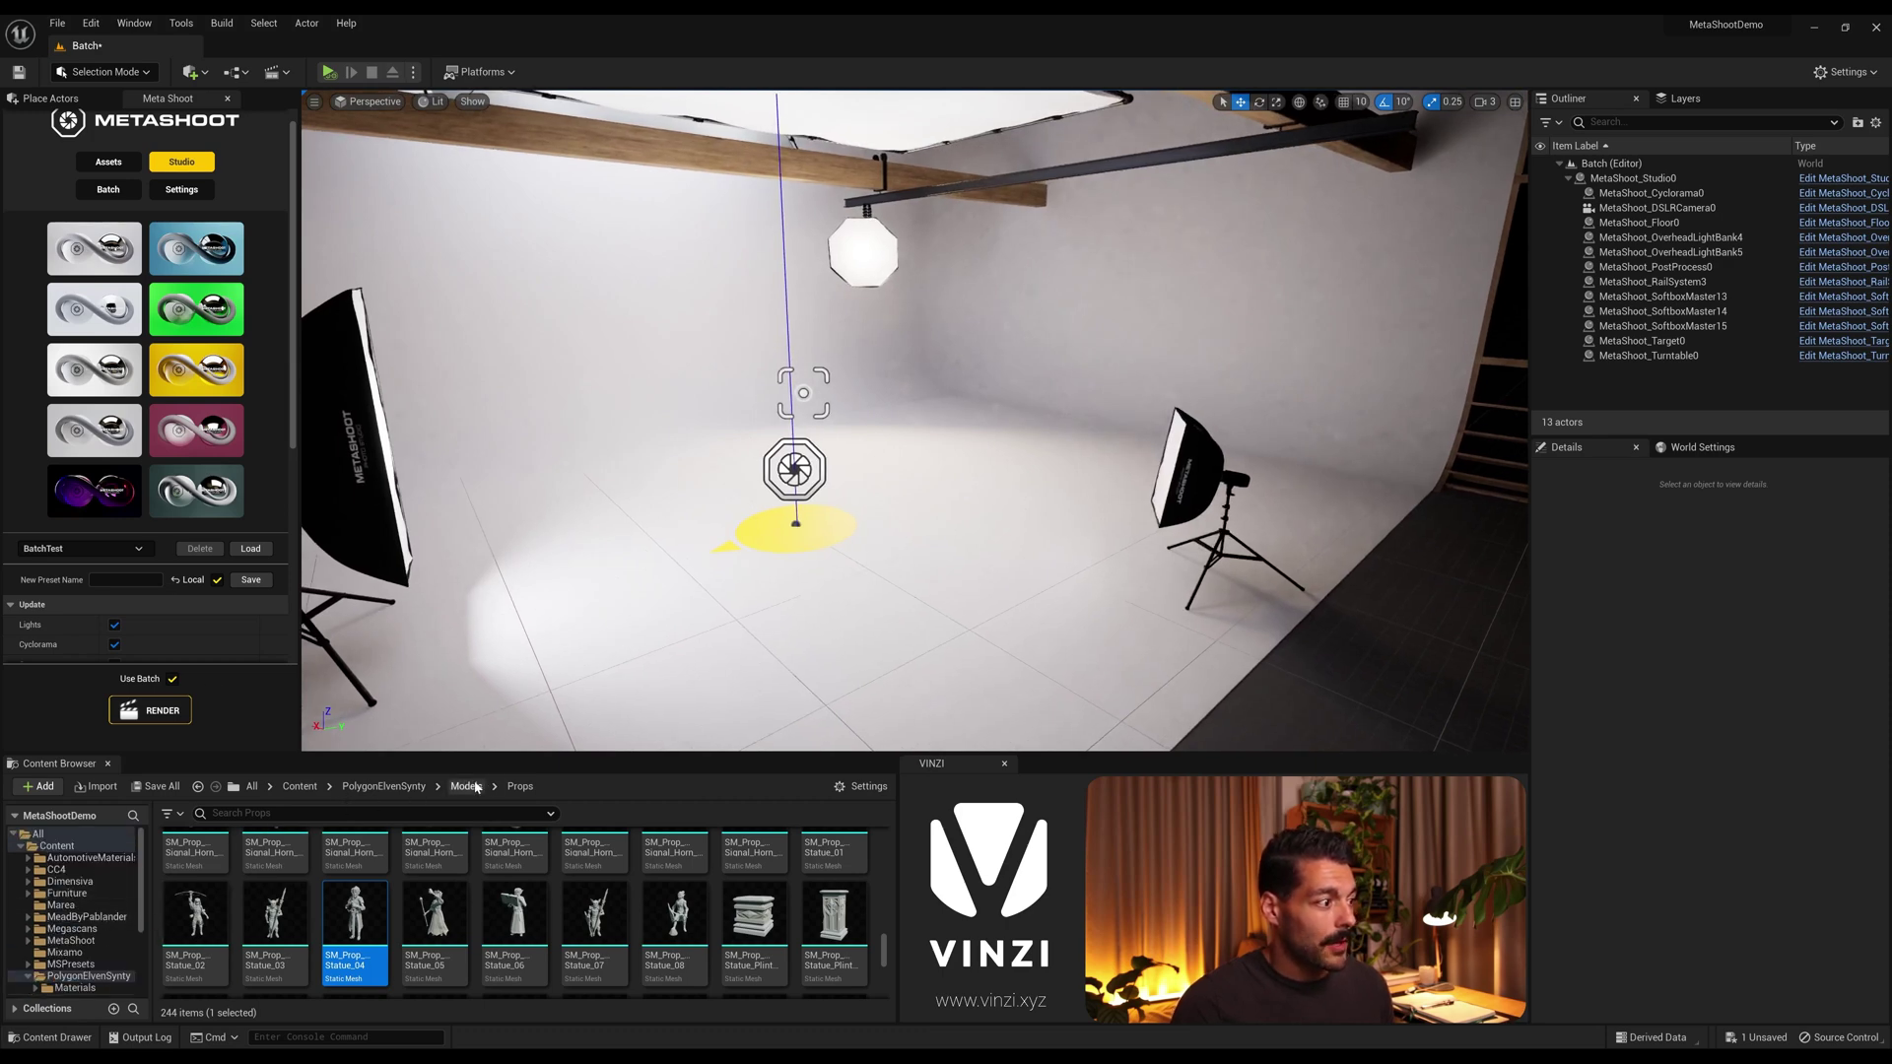
click(88, 858)
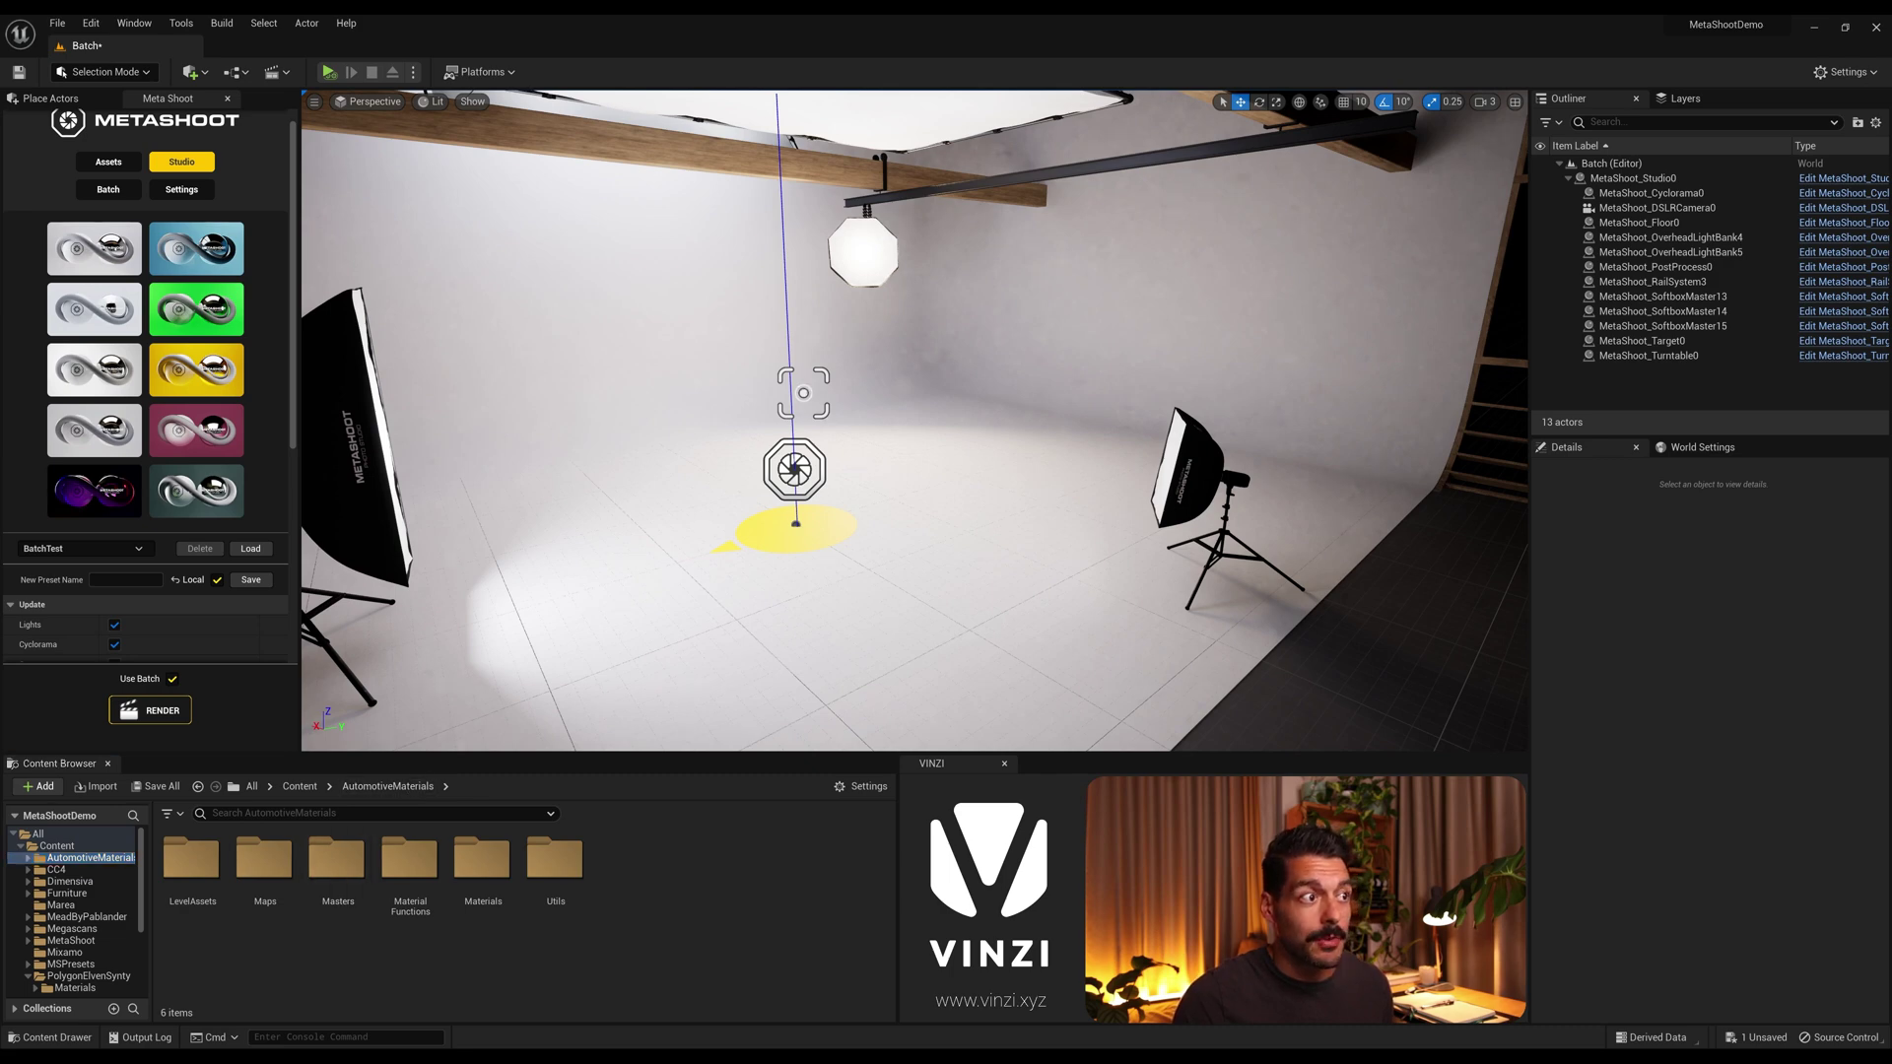
click(803, 392)
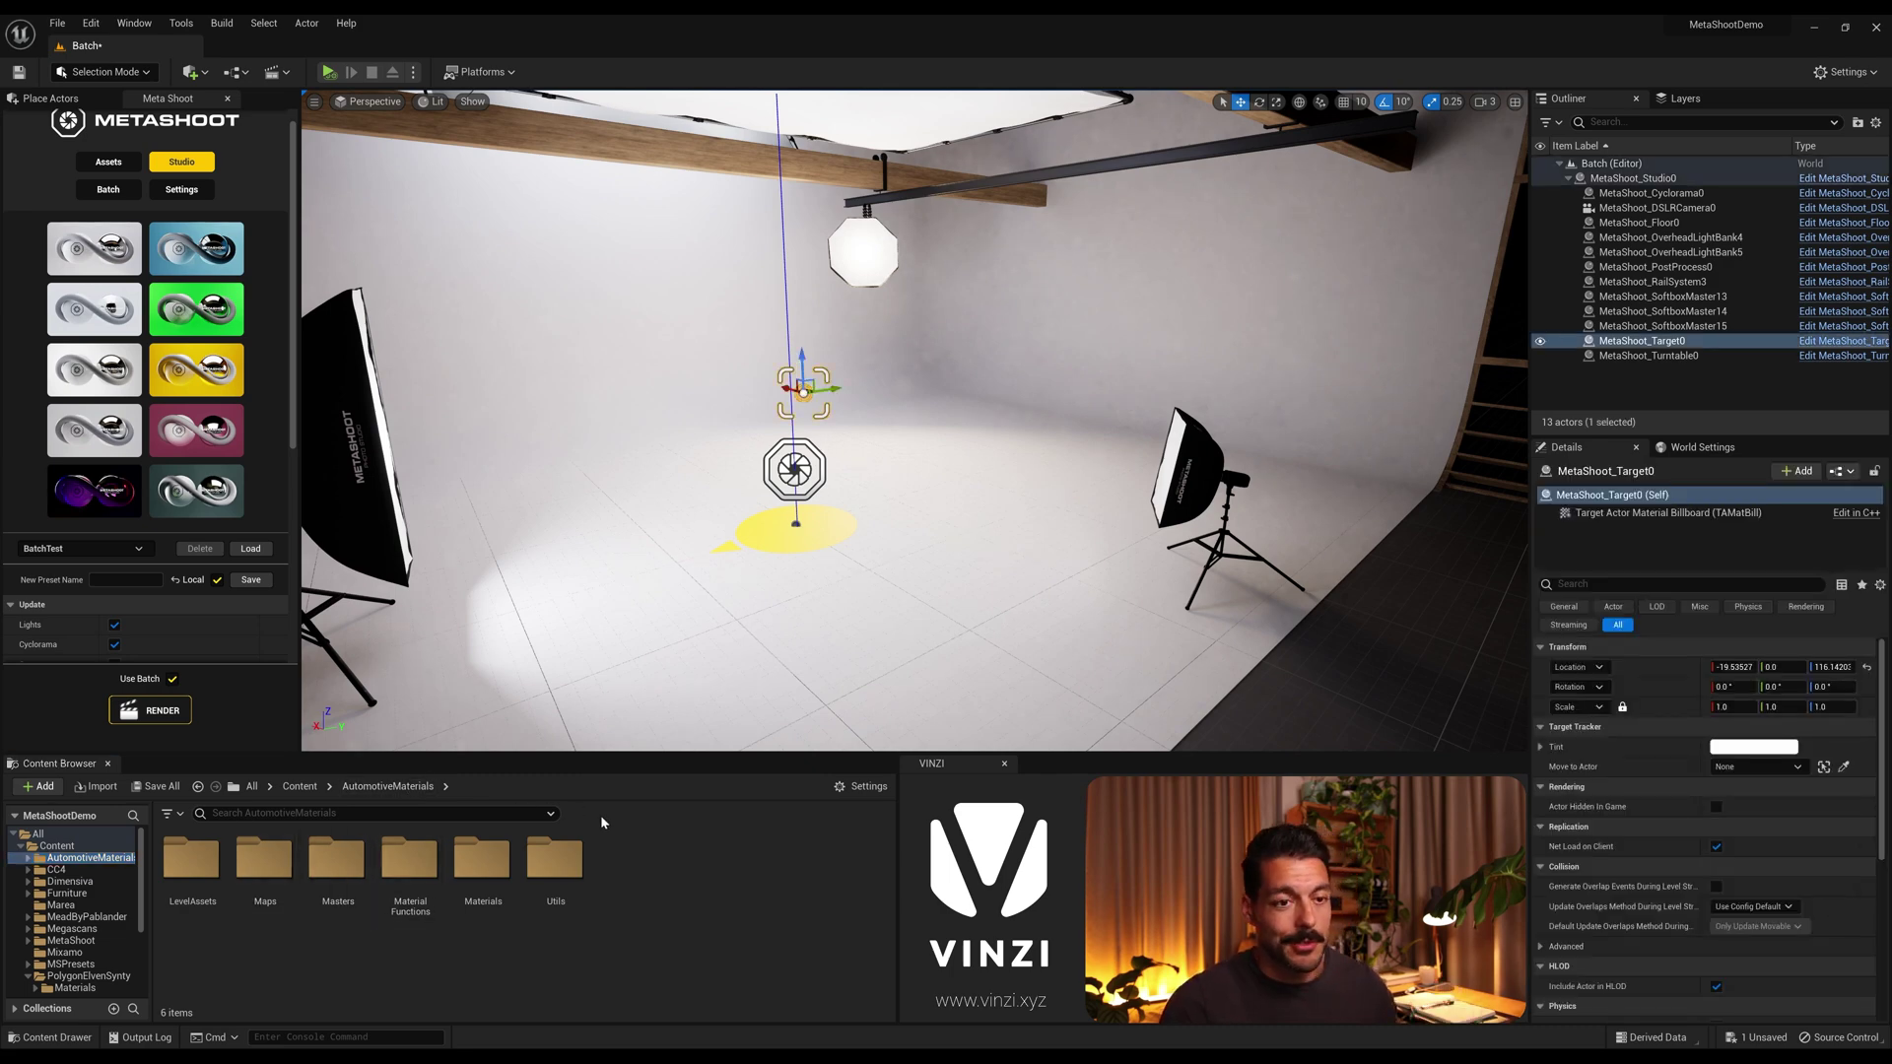
click(1735, 666)
text(0)
key(Tab)
key(Tab)
text(100)
key(Return)
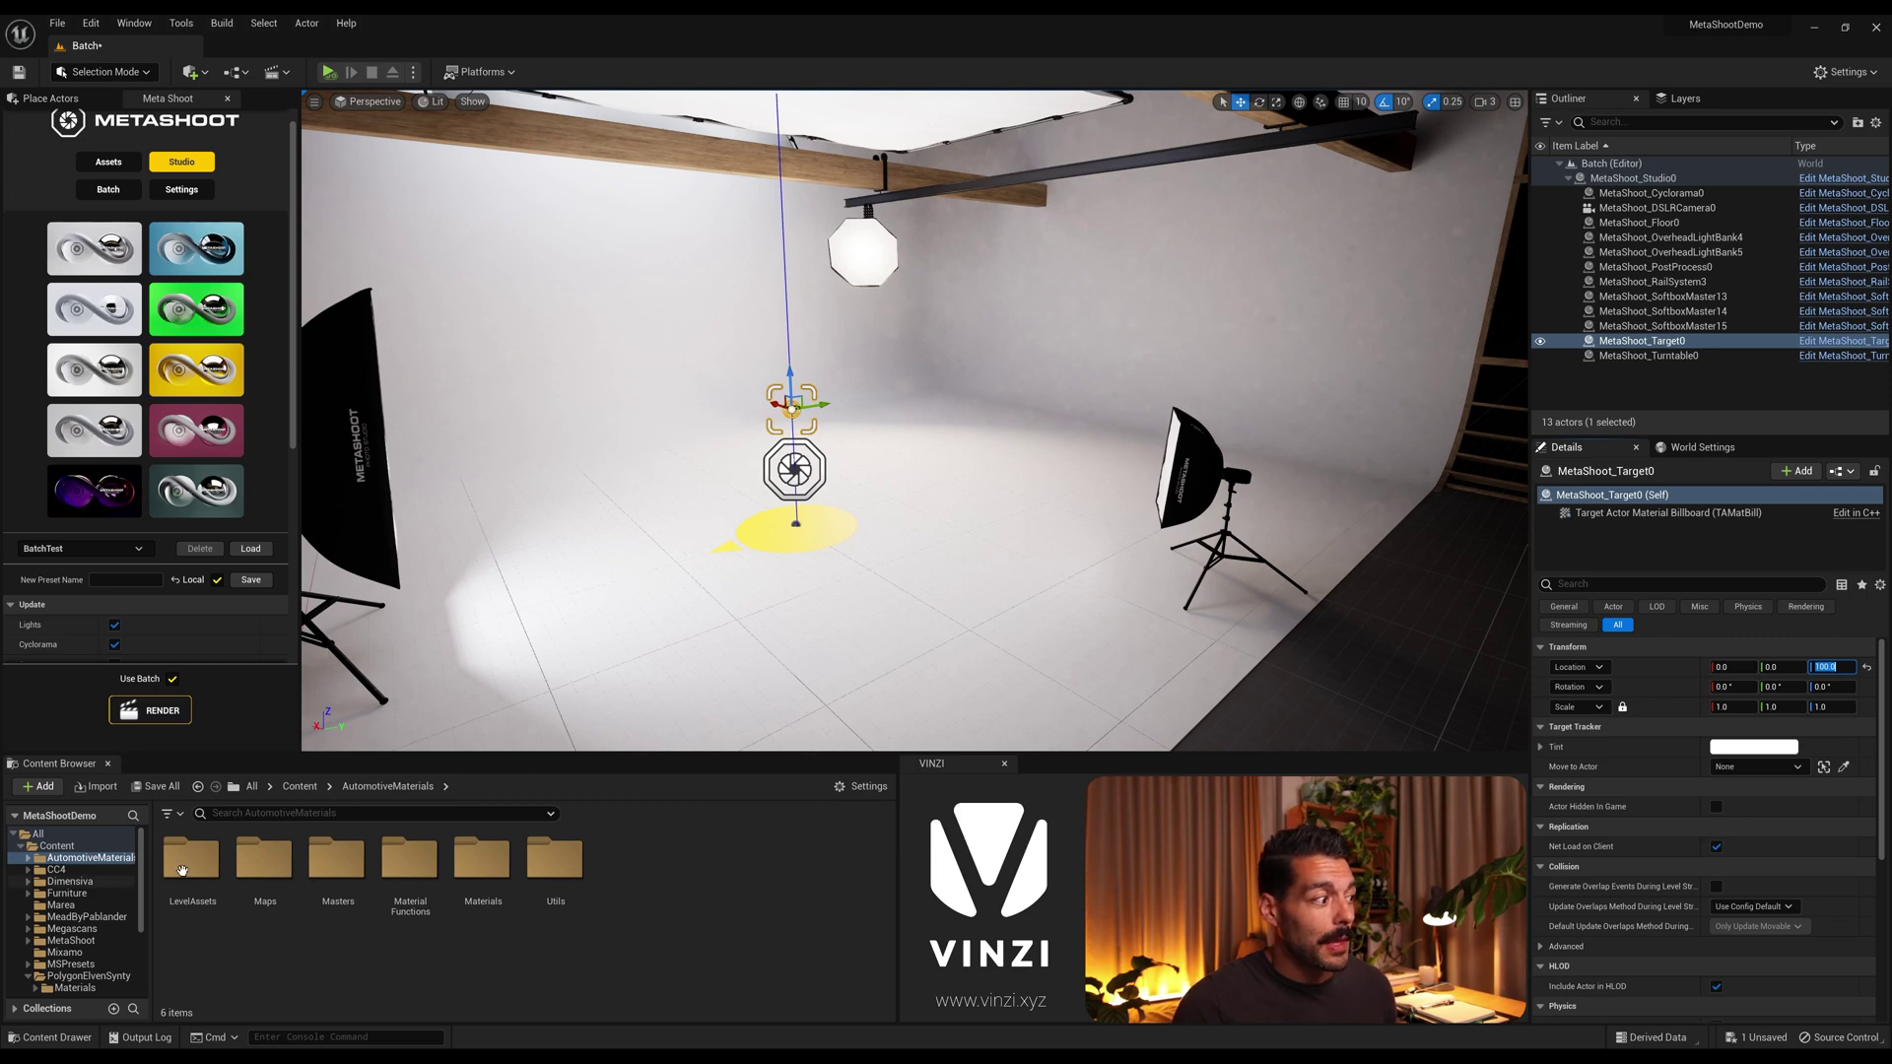
Step: Open the Masters material folder and select all nine master materials
double_click(343, 855)
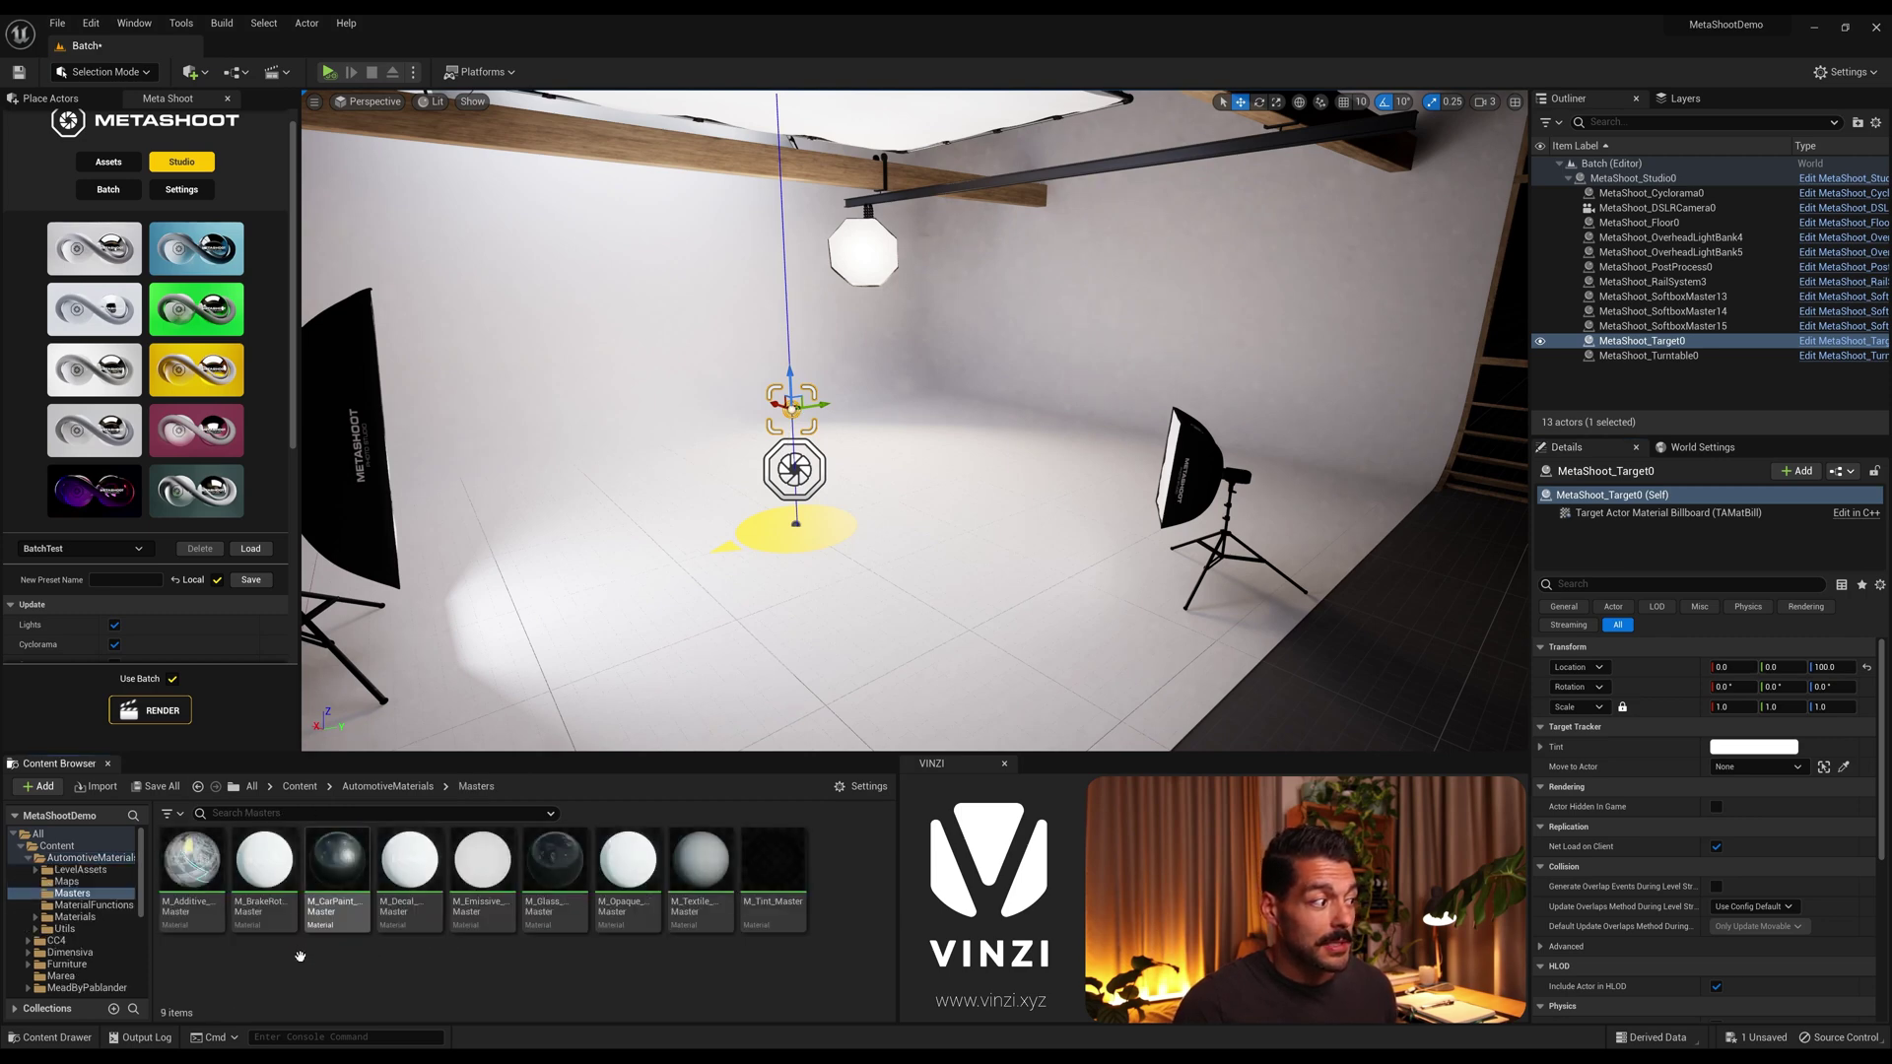
click(774, 862)
shift+click(197, 872)
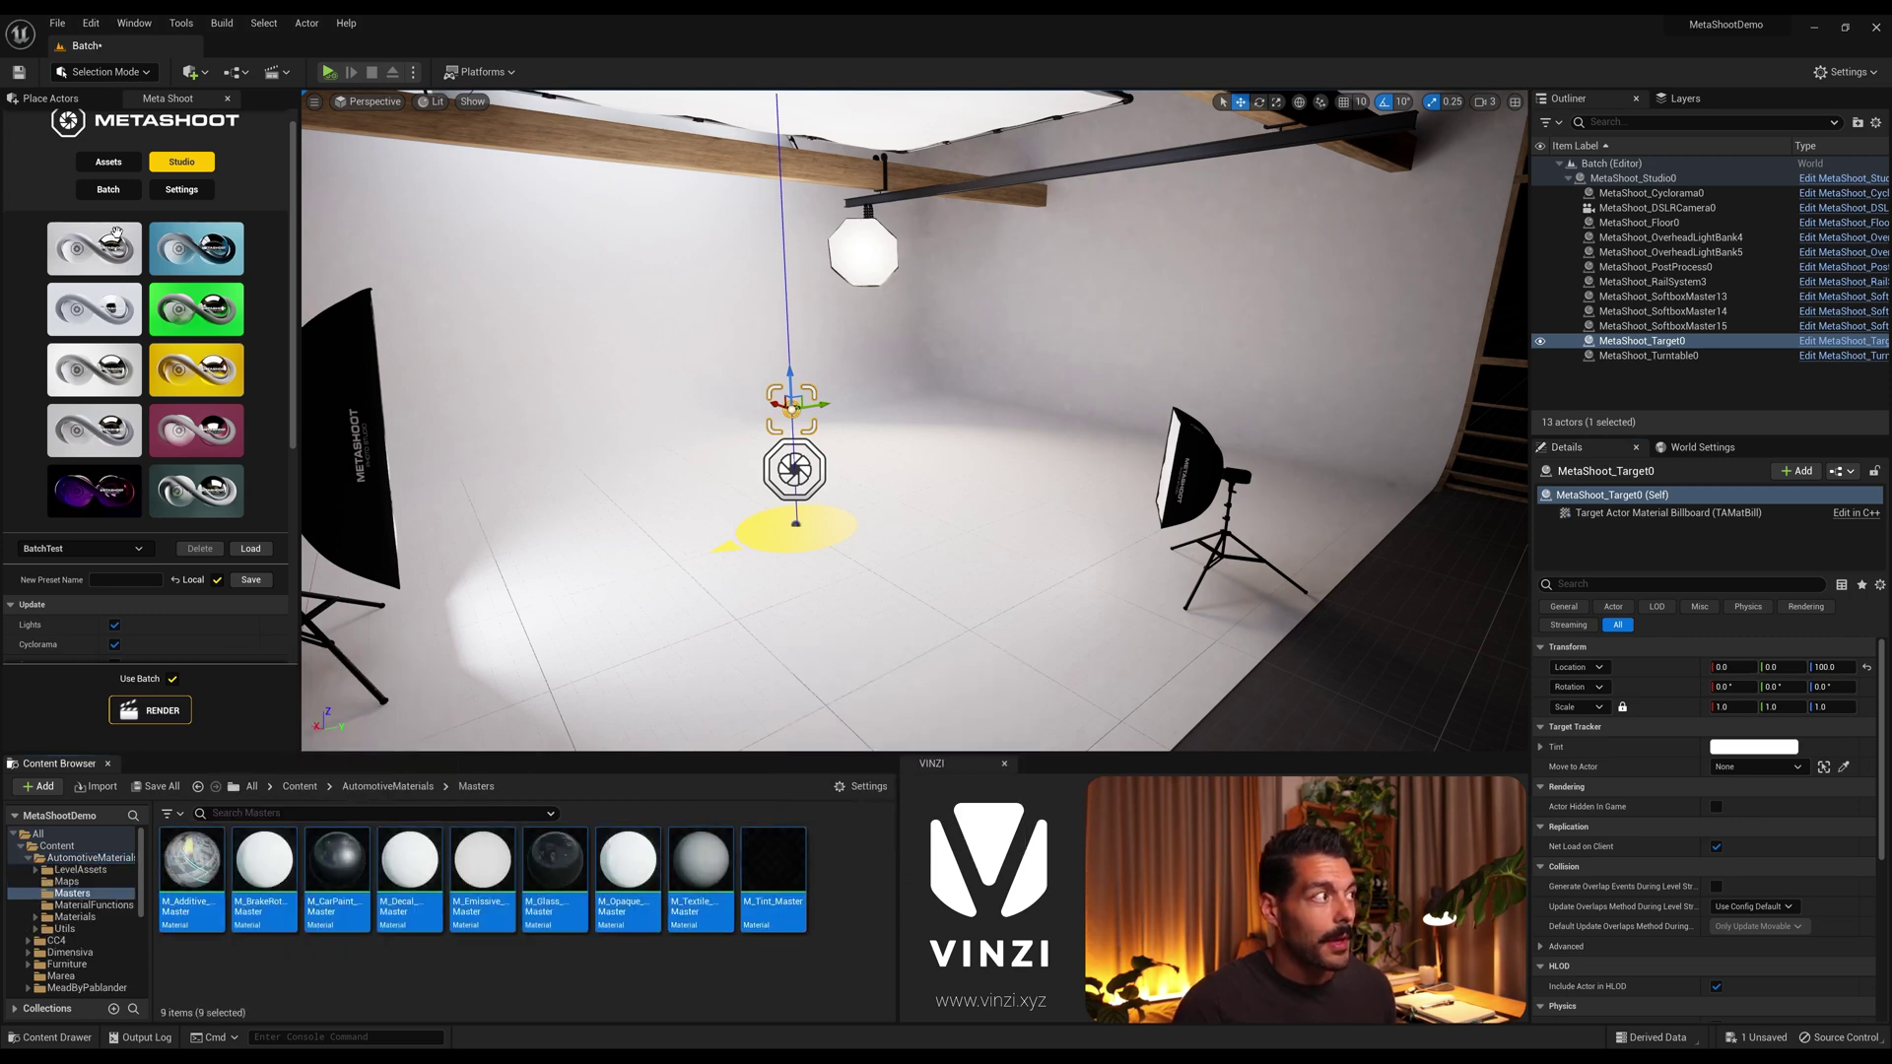
Step: Empty the batch Stage Array and turn off Add Loaded Items
click(103, 192)
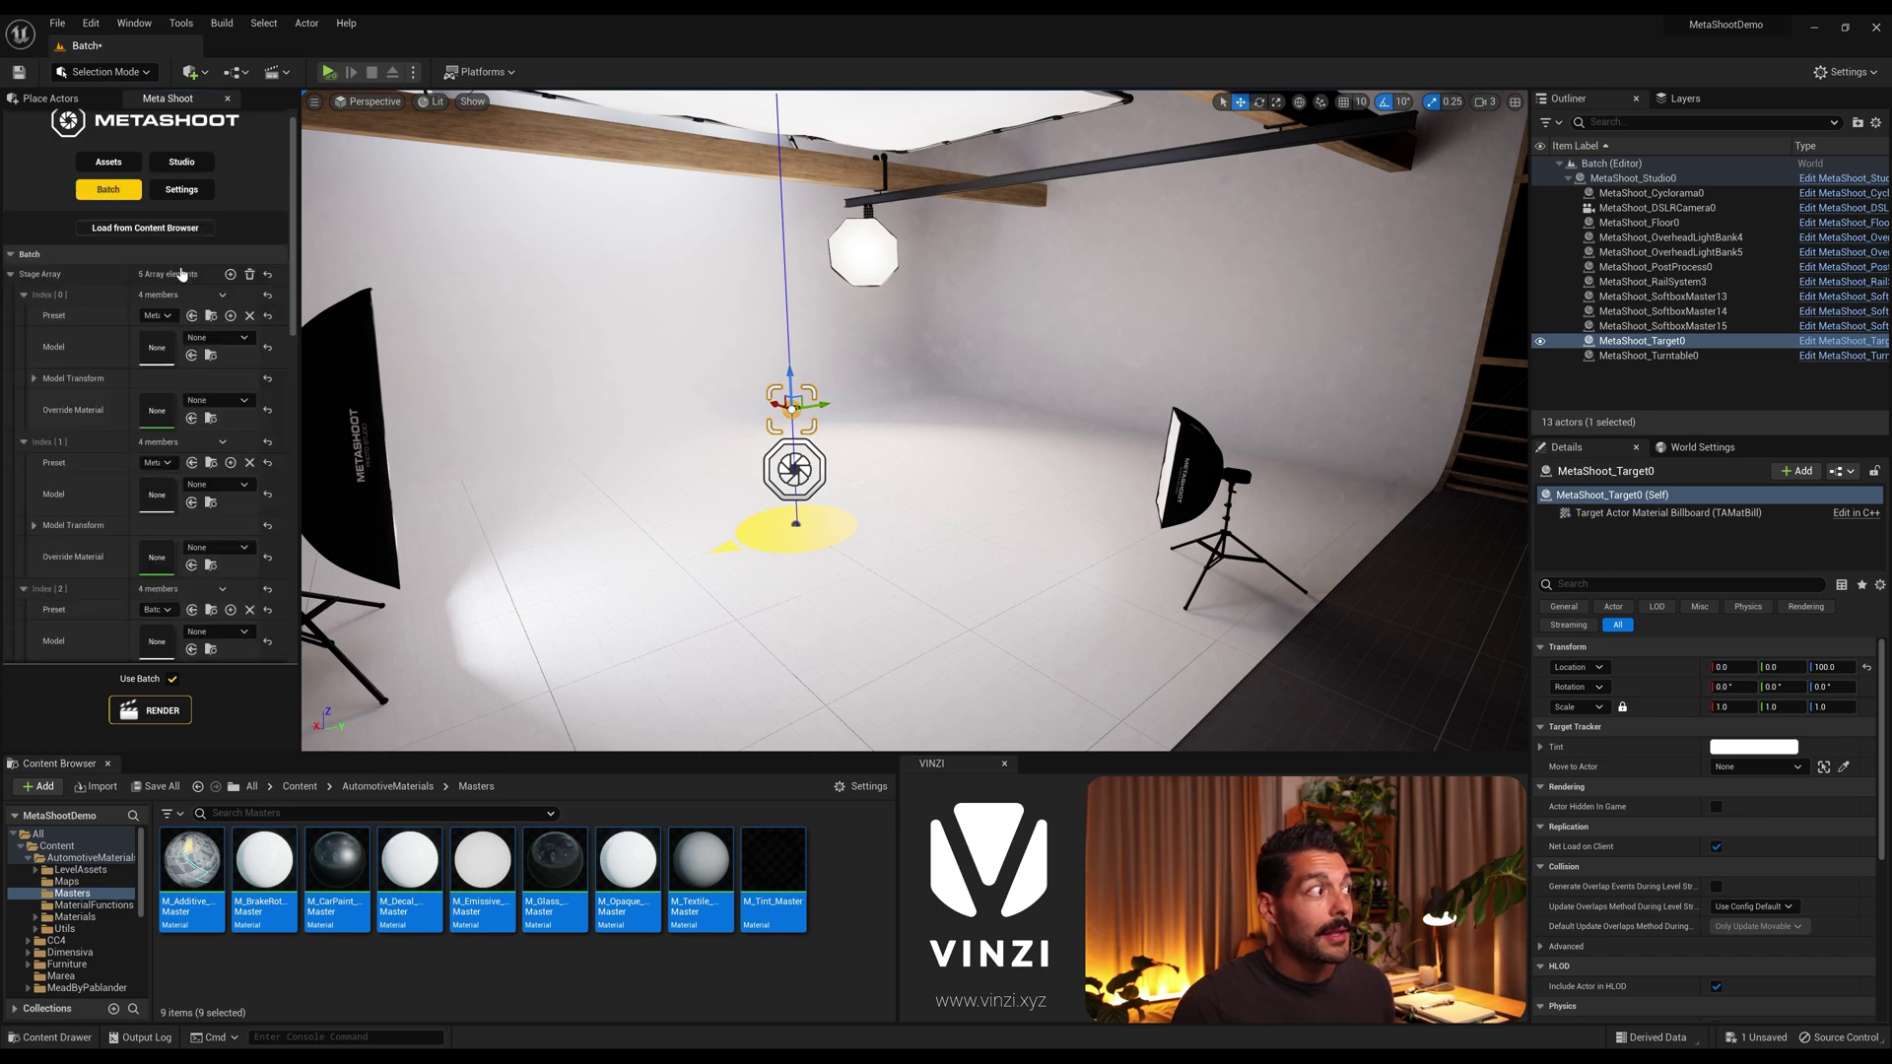
click(249, 274)
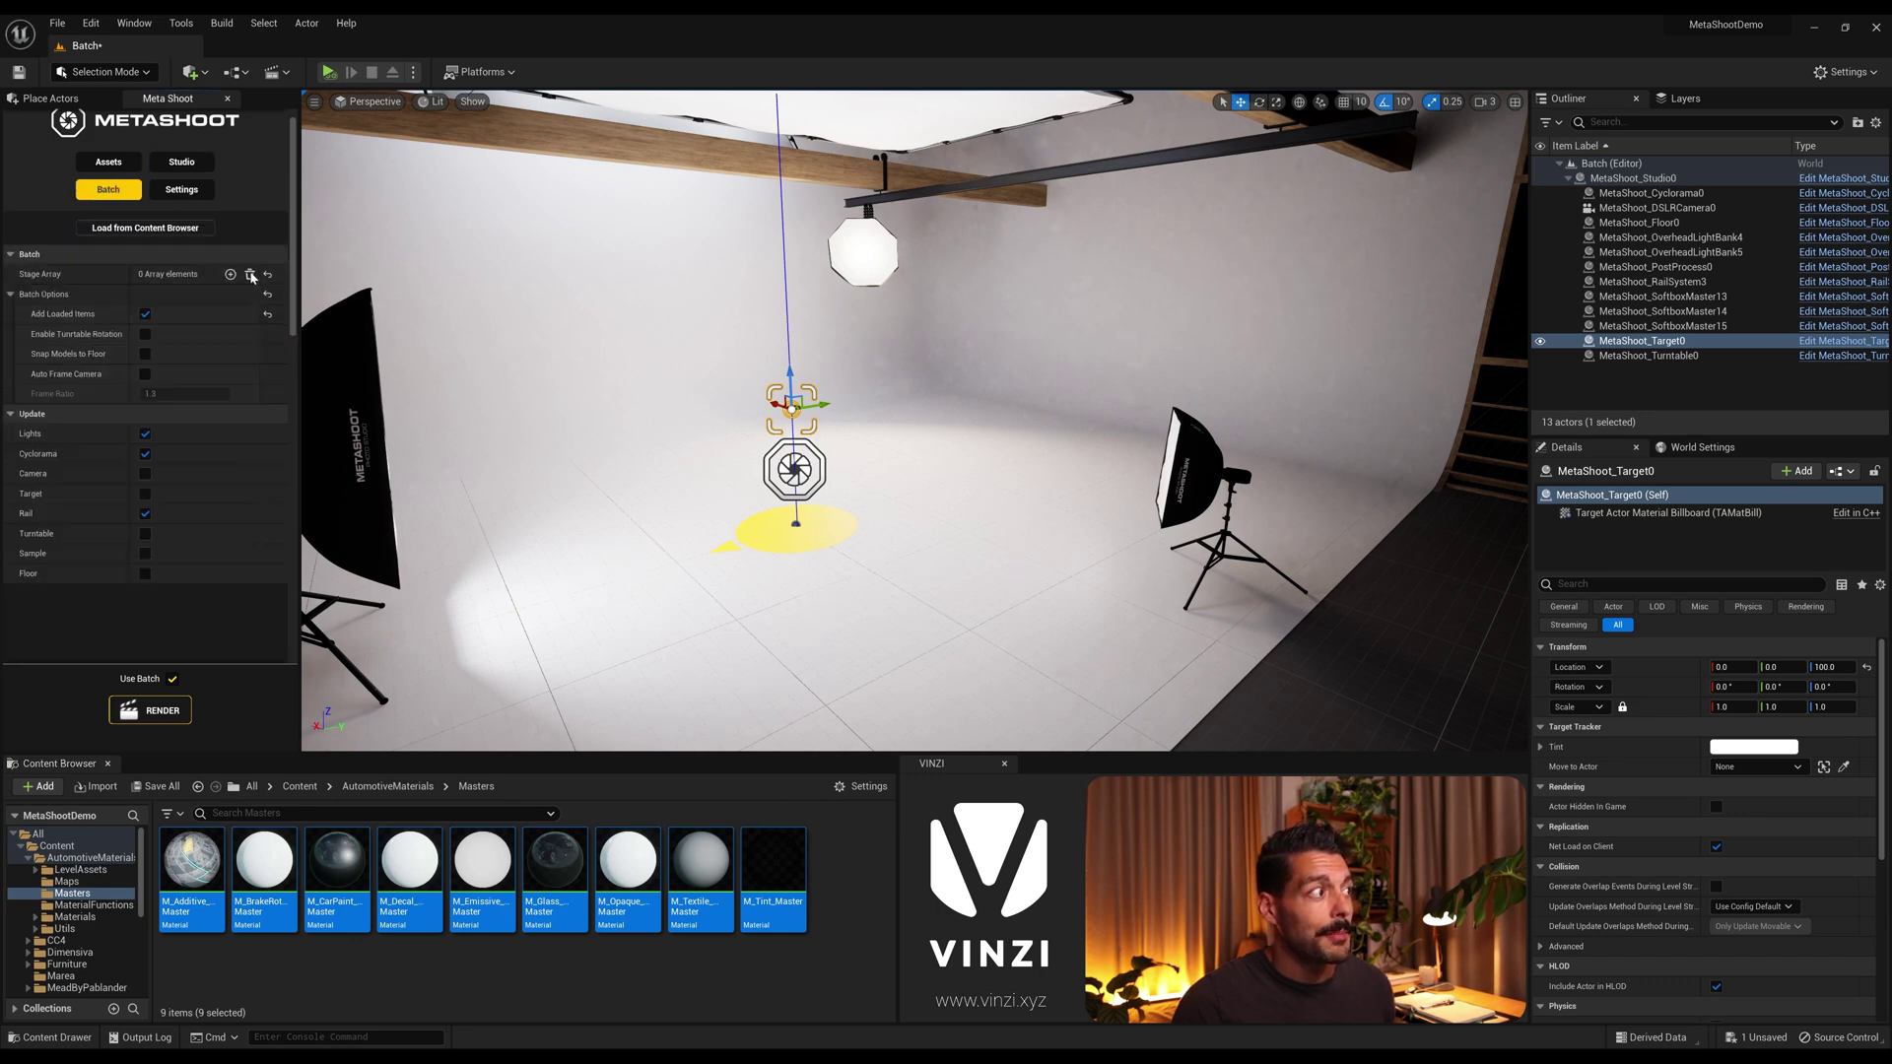
click(145, 313)
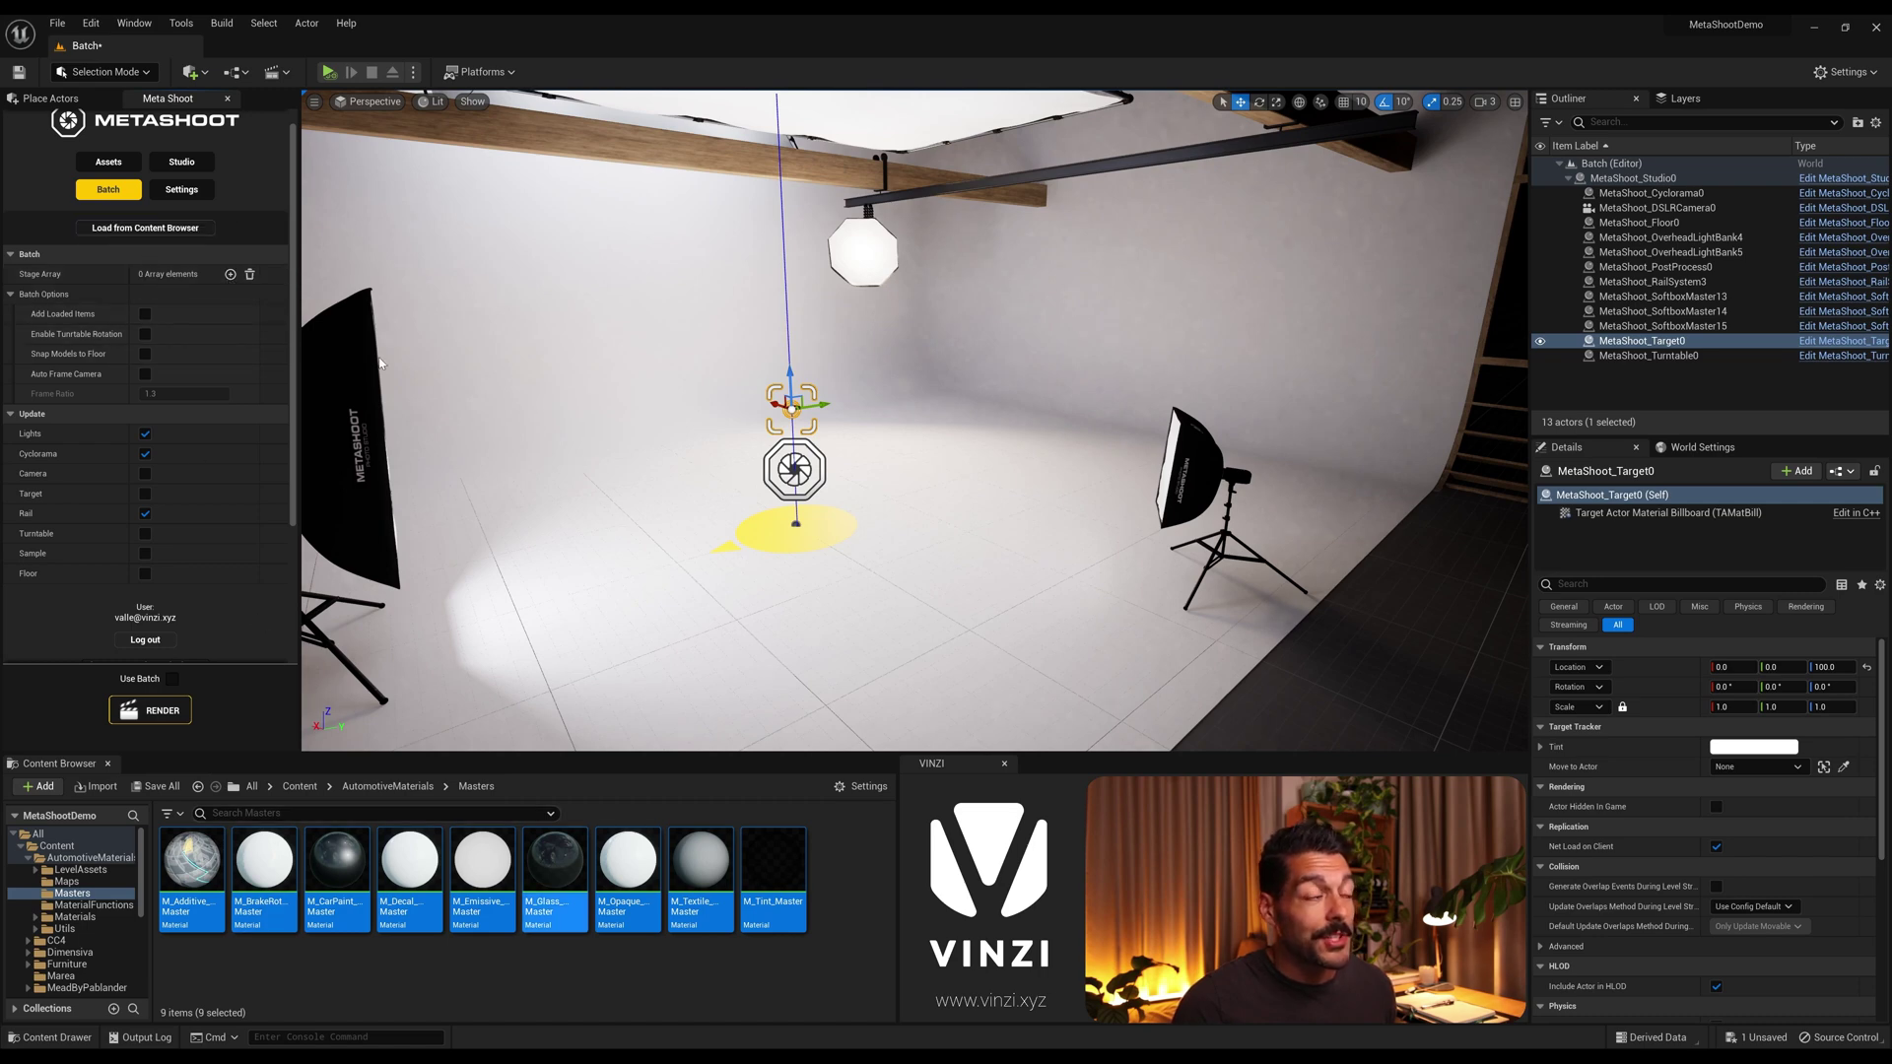
Step: Load the nine selected materials into the Stage Array and expand entry 2 to inspect its override material
click(148, 232)
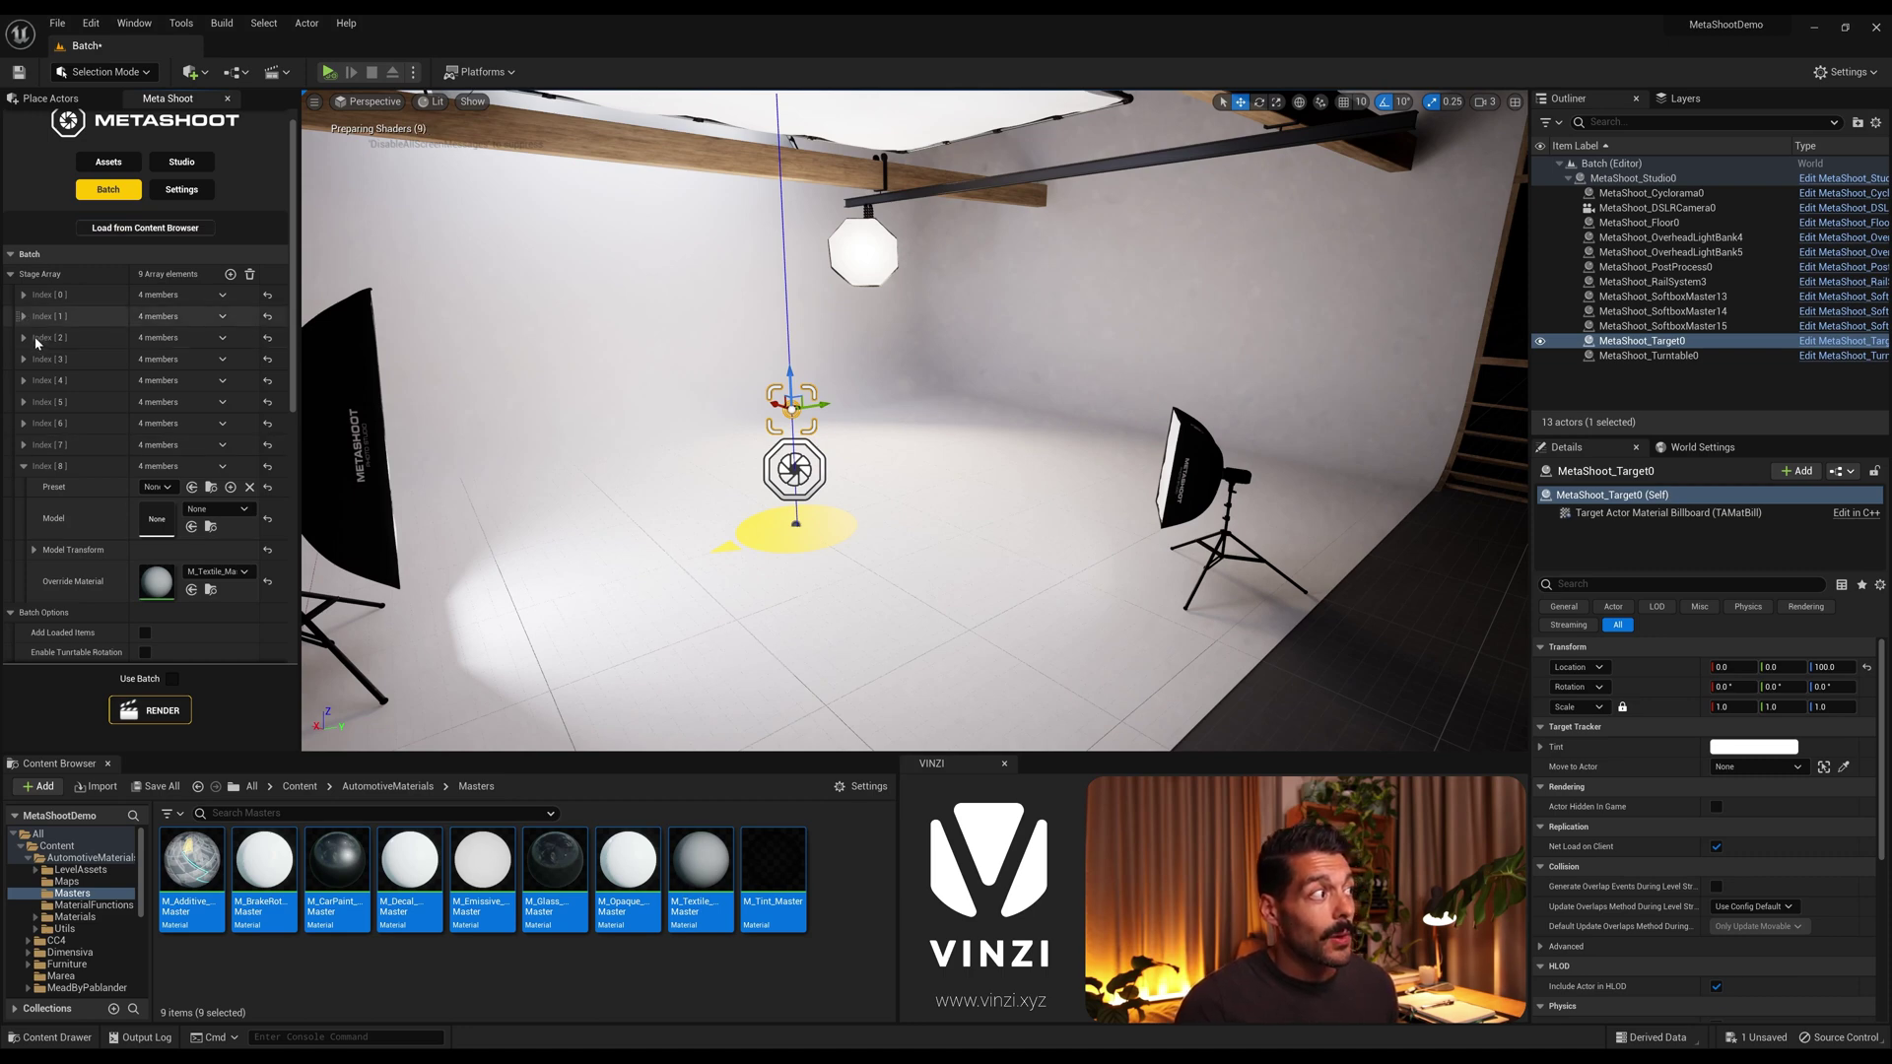
click(22, 337)
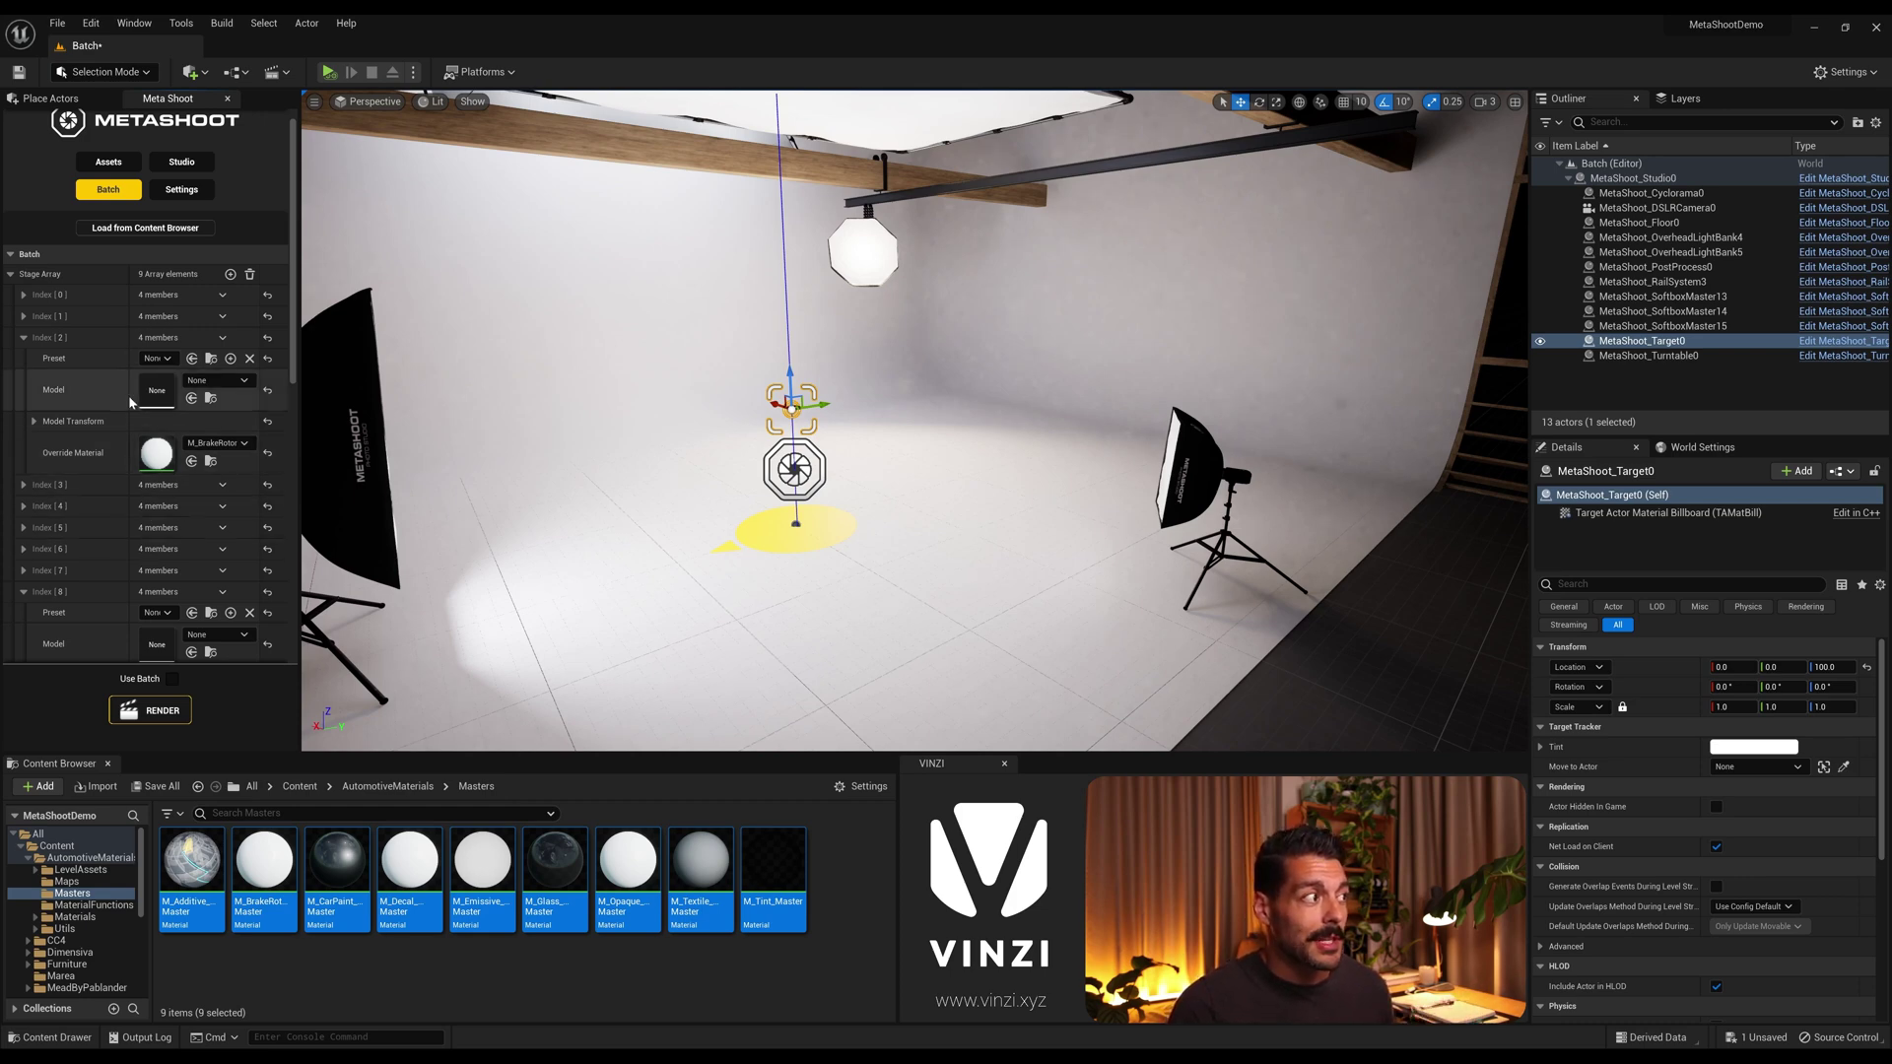
right_drag(559, 375, 602, 399)
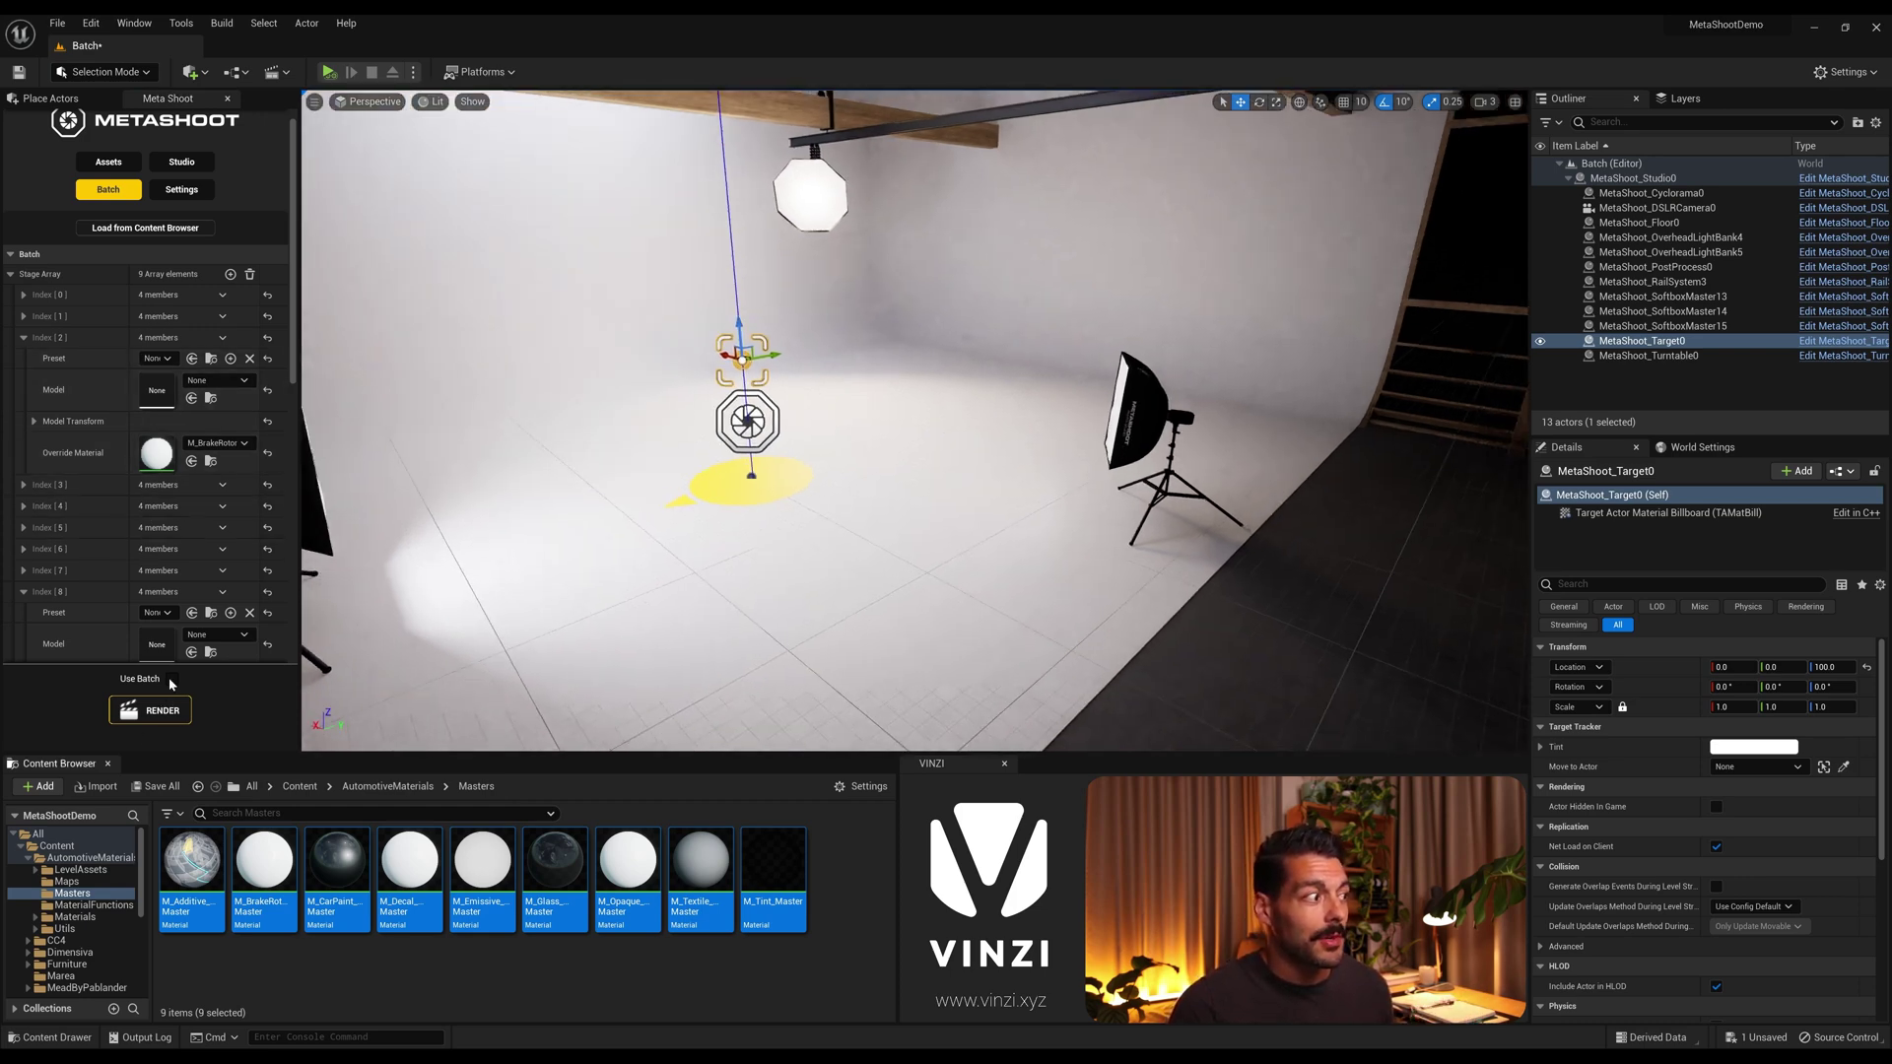